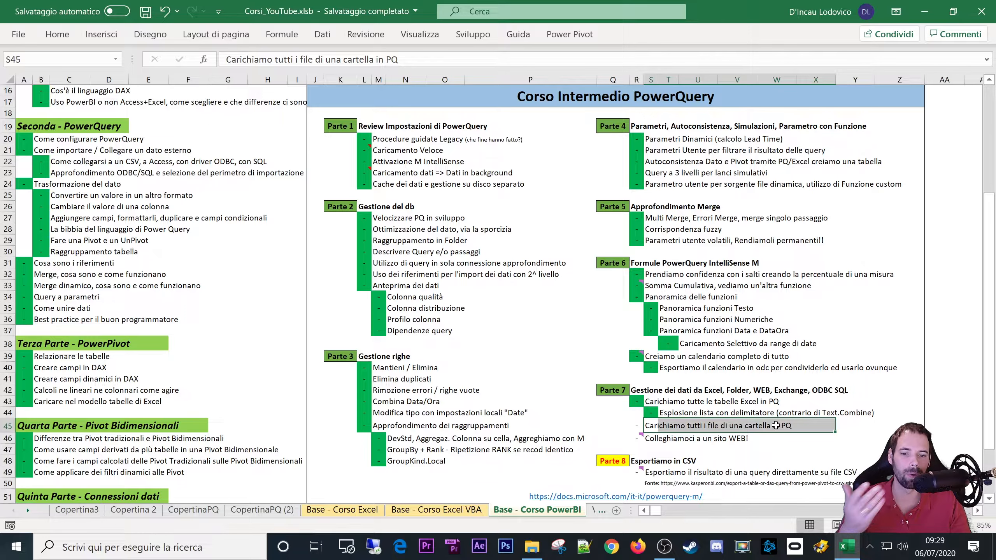
# Step: Switch to File Explorer and review the folder path from drive C: through YouTube to the subfolder holding Importazione_Dati_Esterni.xlsb
pyautogui.moveTo(532, 546)
pyautogui.click(531, 472)
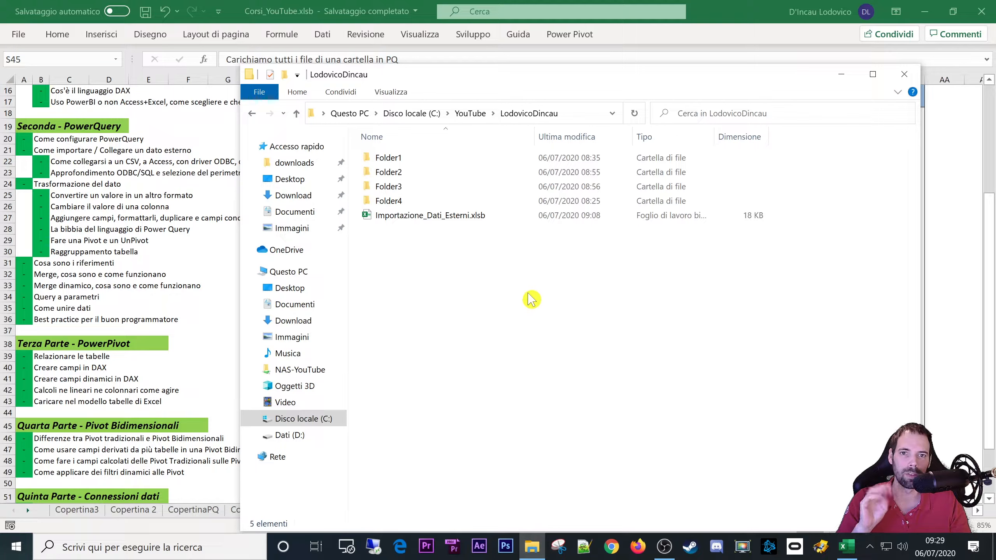
pyautogui.click(417, 113)
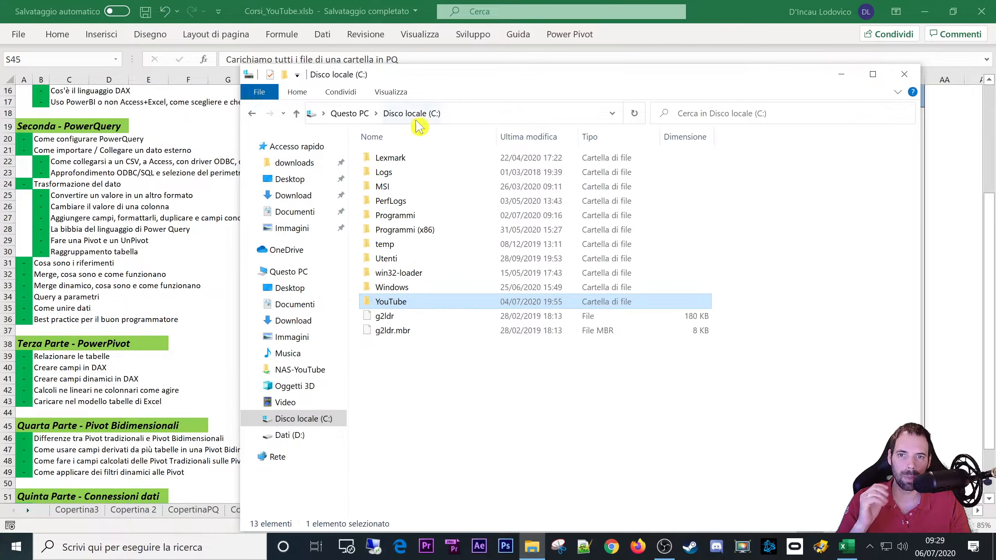
pyautogui.doubleClick(397, 305)
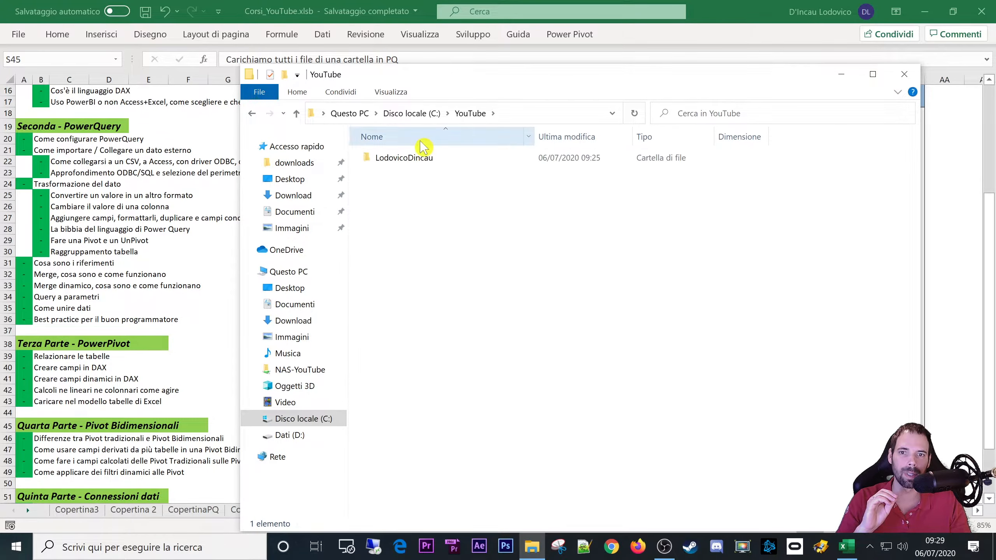
pyautogui.click(417, 114)
pyautogui.click(416, 391)
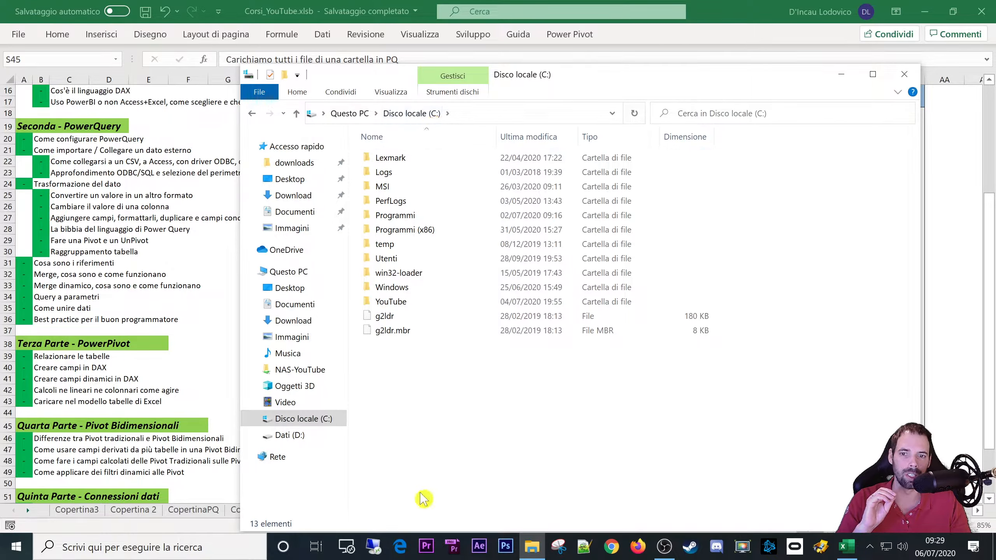
pyautogui.click(393, 307)
pyautogui.doubleClick(392, 306)
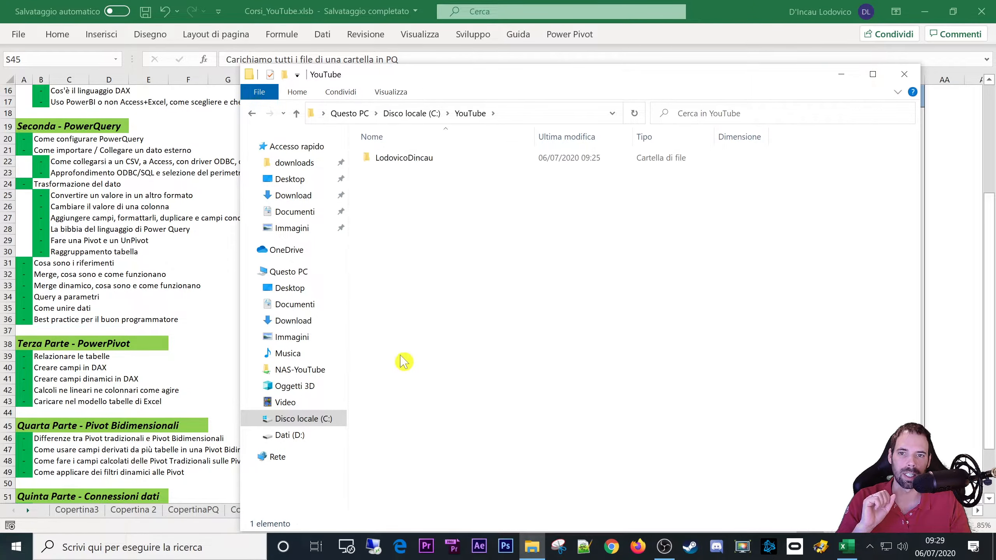
pyautogui.doubleClick(405, 167)
pyautogui.click(417, 215)
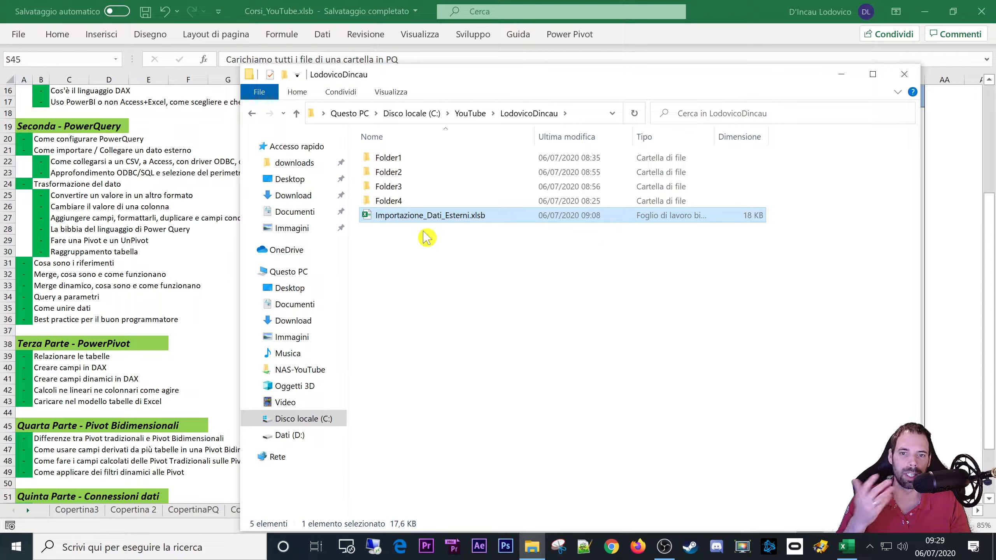
pyautogui.click(429, 275)
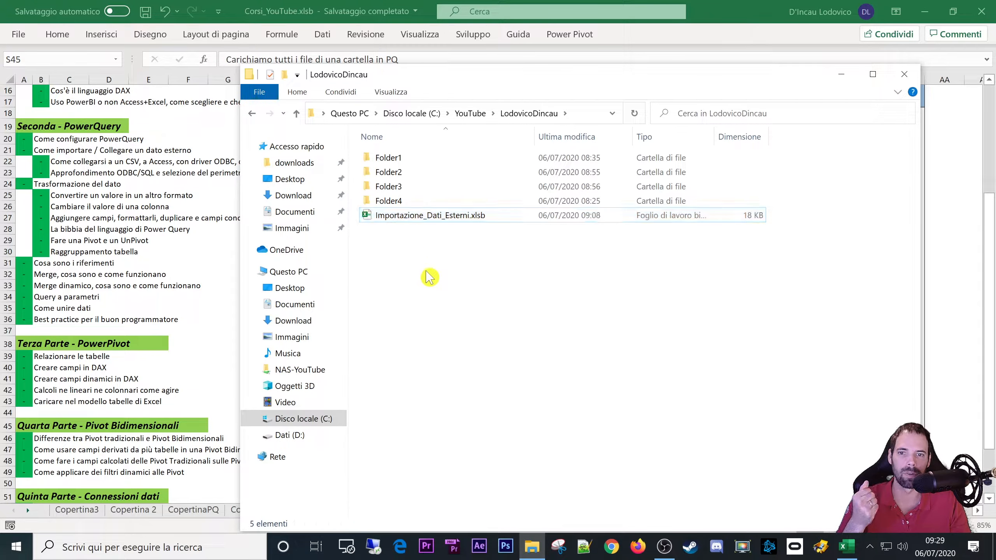
# Step: Look through the contents of Folder2 and Folder3, returning to their parent folder after each
pyautogui.click(390, 172)
pyautogui.doubleClick(390, 172)
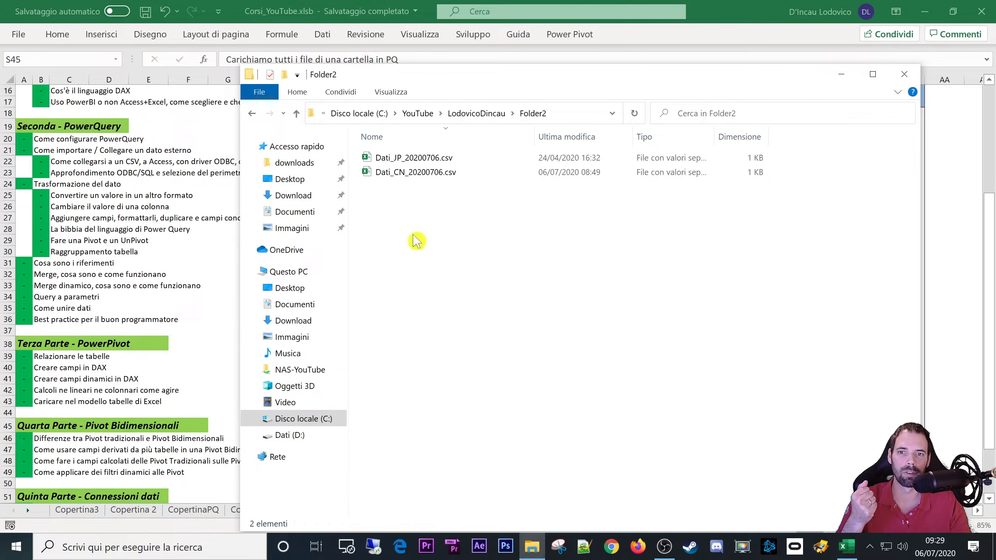
pyautogui.hotkey('alt', 'Left')
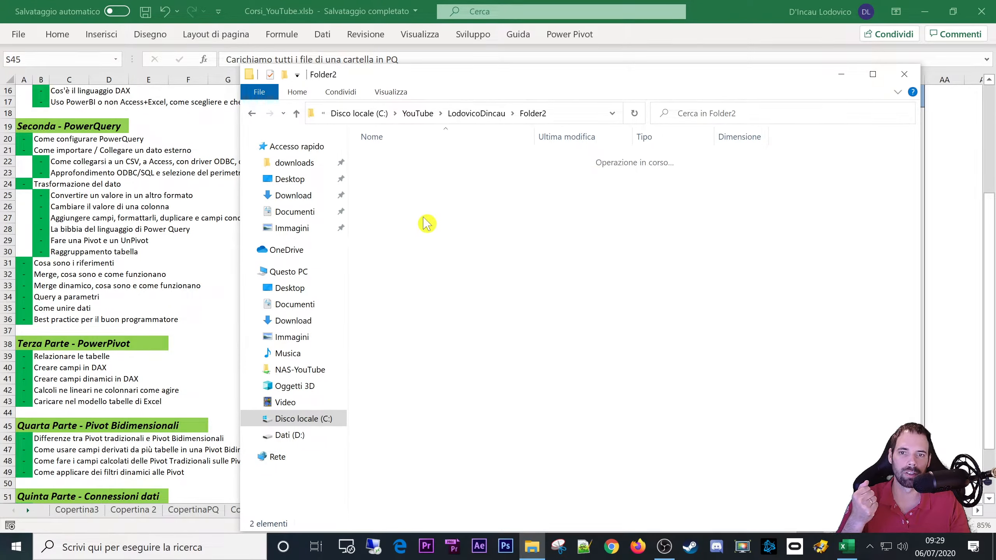
pyautogui.doubleClick(392, 187)
pyautogui.hotkey('alt', 'Left')
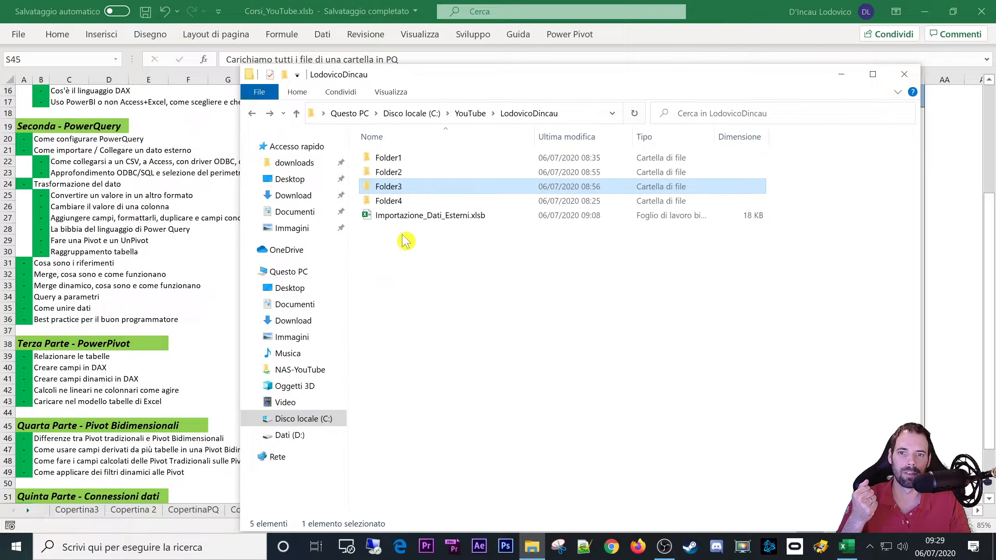
# Step: Go back to drive C:, reopen the subfolder inside YouTube, and open the workbook Importazione_Dati_Esterni.xlsb
pyautogui.click(408, 113)
pyautogui.click(447, 404)
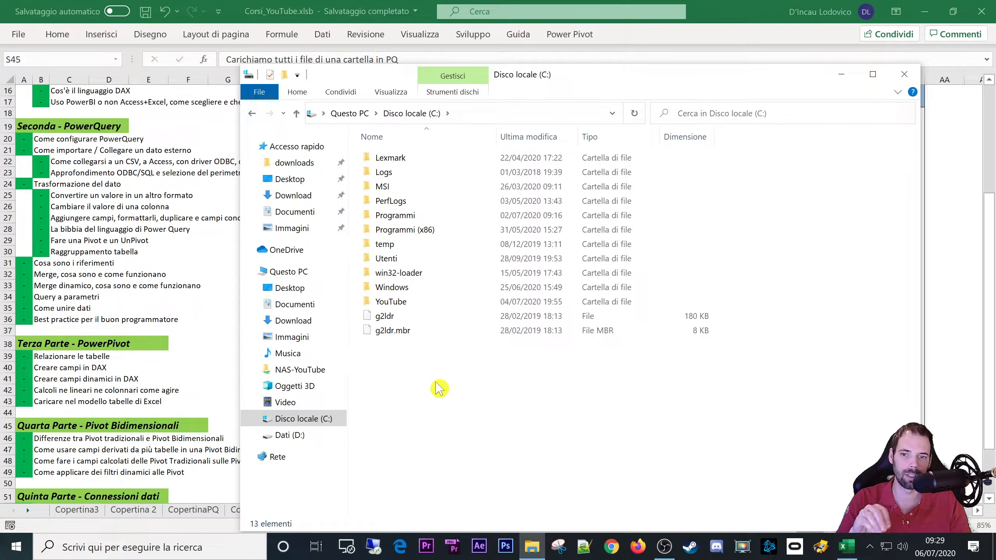
pyautogui.click(409, 302)
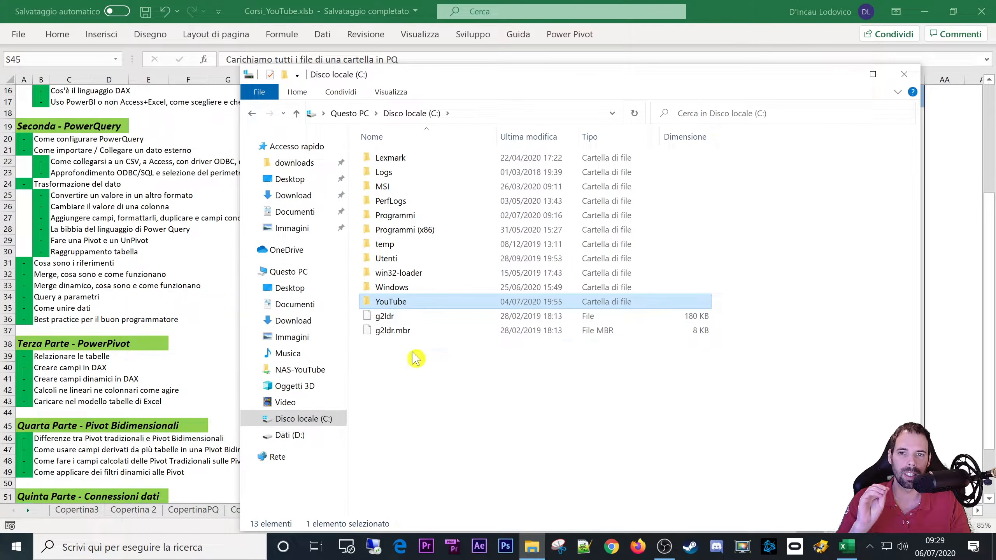
pyautogui.click(426, 396)
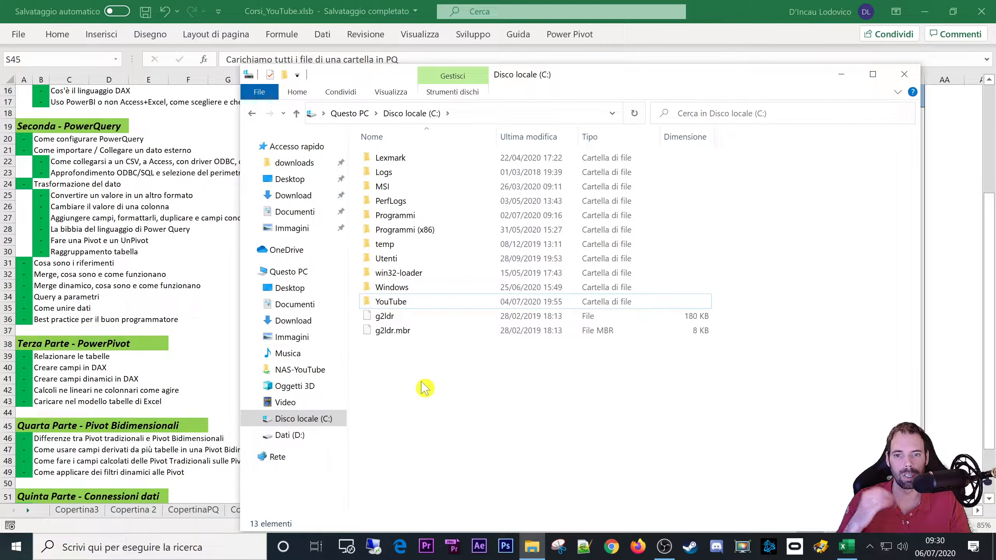
pyautogui.doubleClick(404, 301)
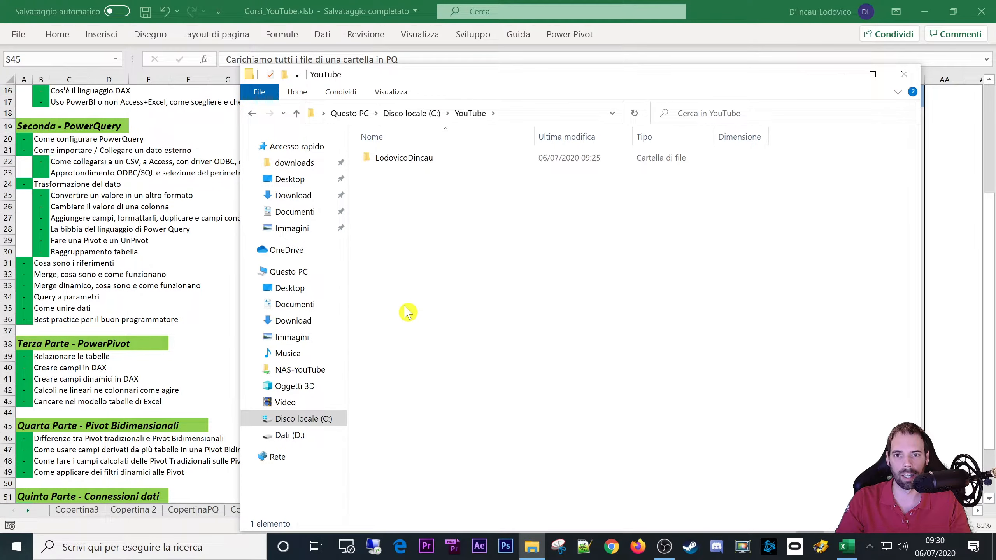
pyautogui.doubleClick(410, 162)
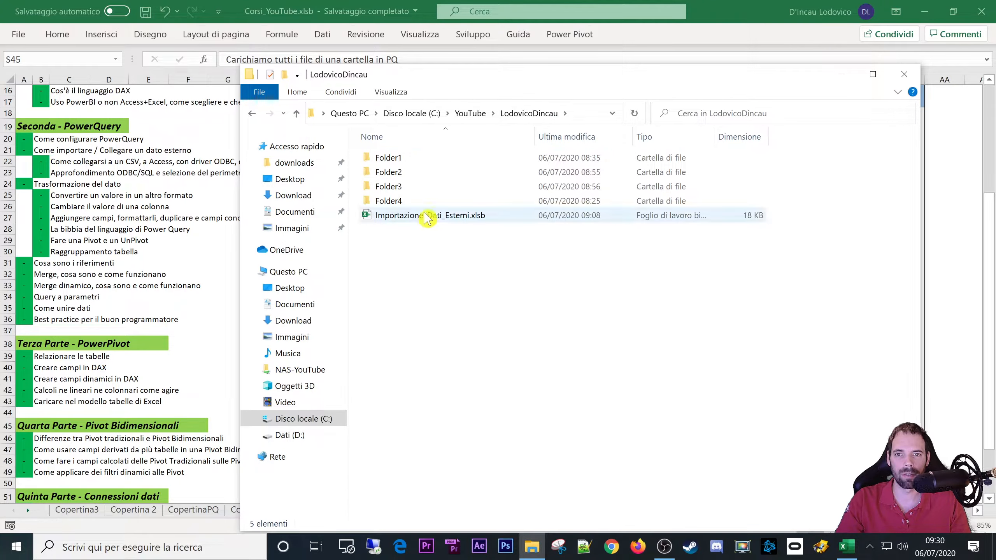
pyautogui.doubleClick(427, 217)
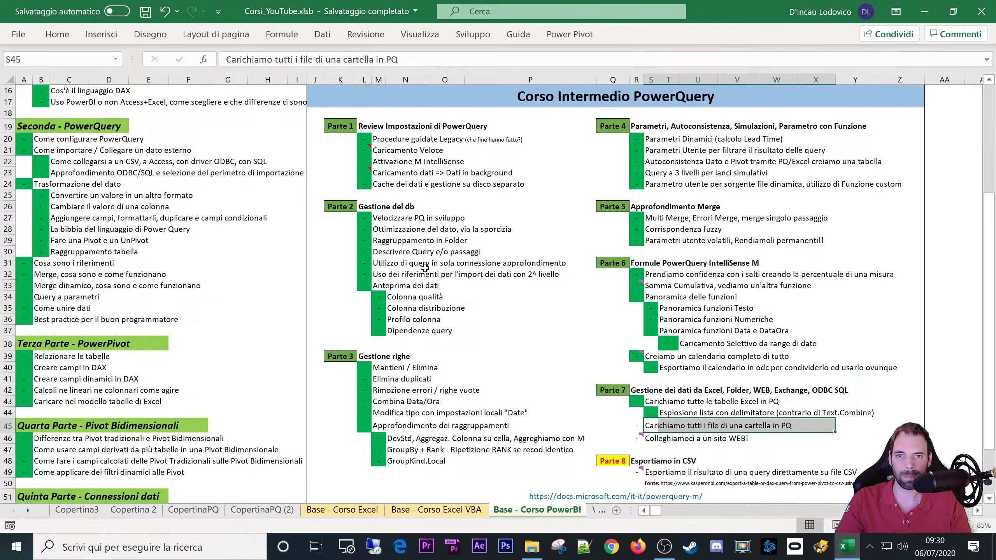
# Step: Keep the data commands permanently displayed in the workbook and launch the Power Query Editor
pyautogui.click(321, 34)
pyautogui.click(986, 105)
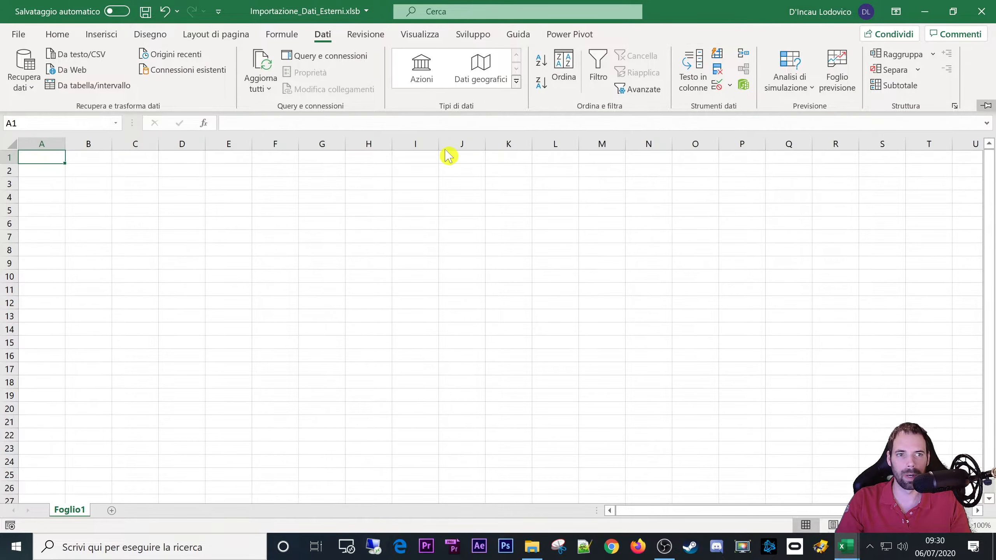
pyautogui.click(31, 89)
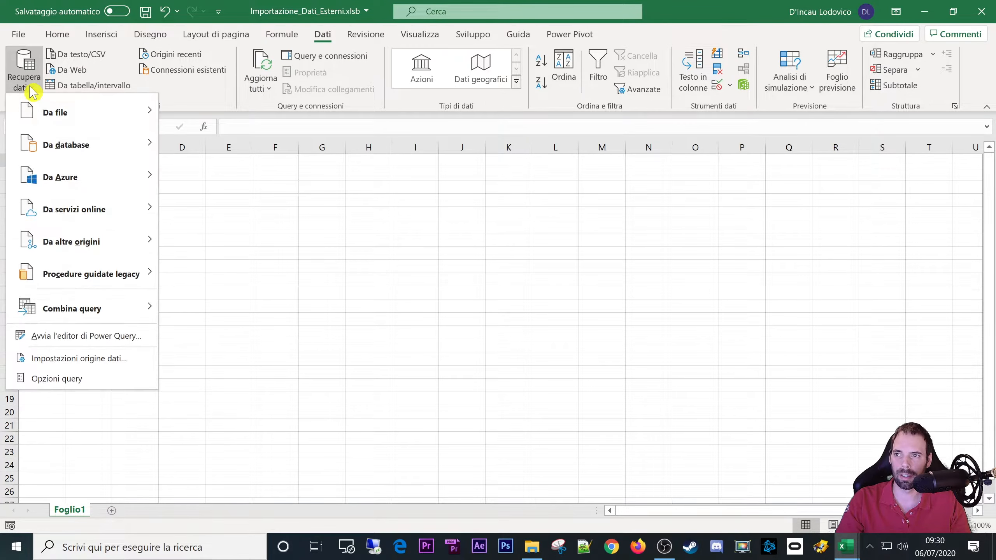
pyautogui.click(90, 335)
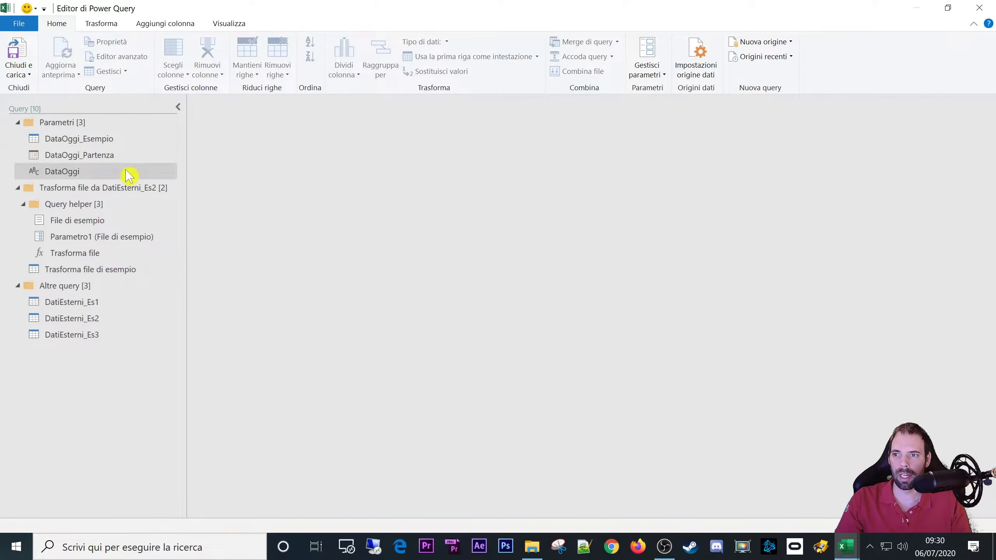
# Step: Show the Origine step of the DatiEsterni_Es1 query and narrow the query list to make room for the preview
pyautogui.click(85, 303)
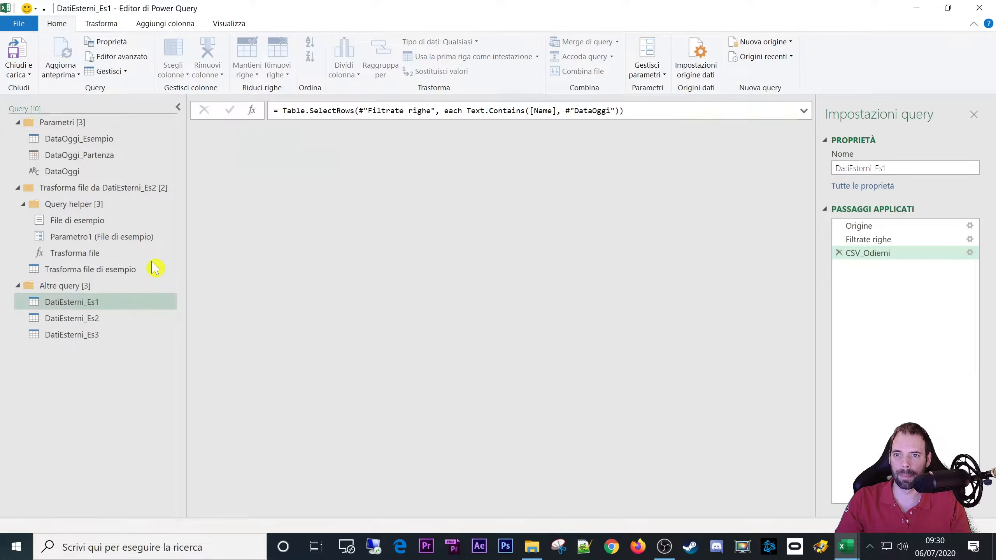
pyautogui.click(869, 227)
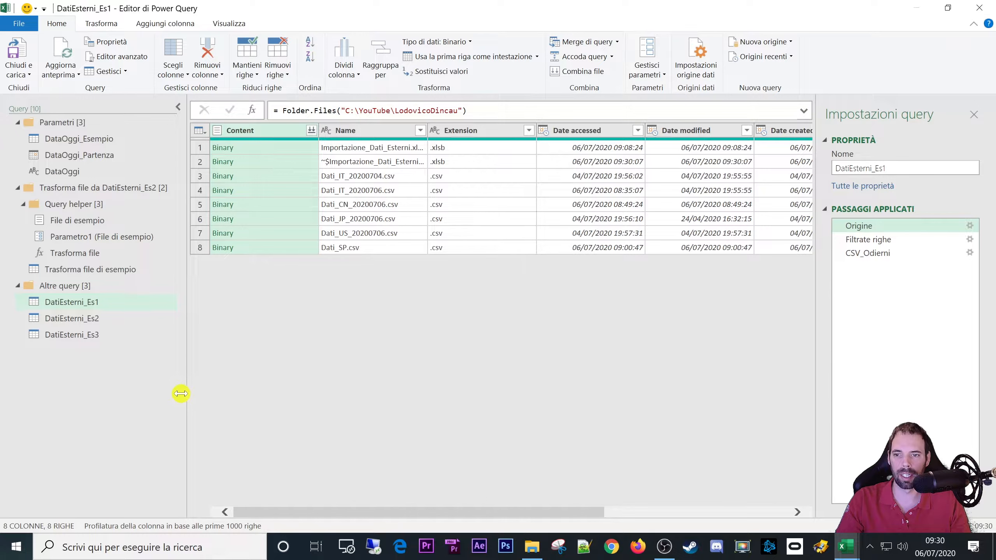
pyautogui.moveTo(181, 393); pyautogui.dragTo(160, 393)
pyautogui.moveTo(374, 513); pyautogui.dragTo(333, 507)
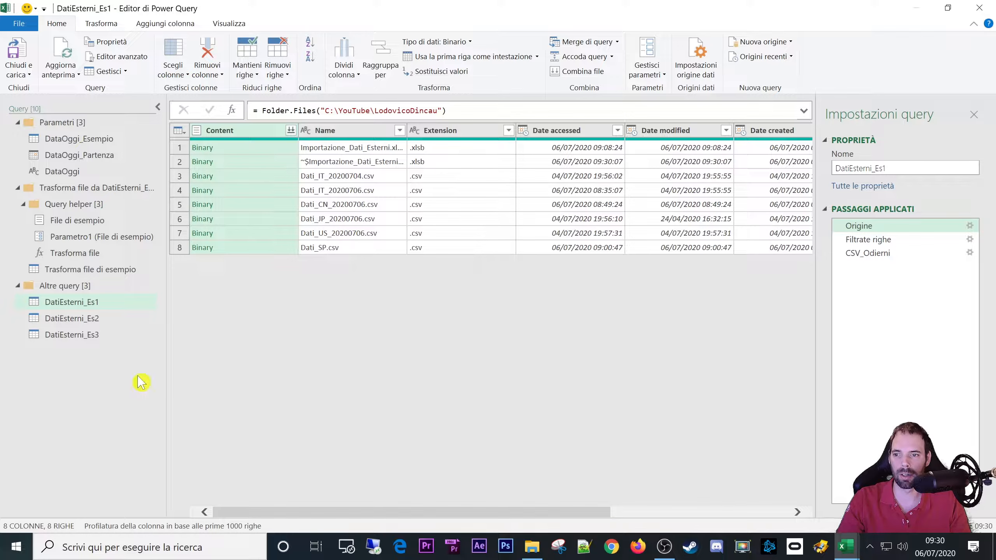
pyautogui.click(789, 41)
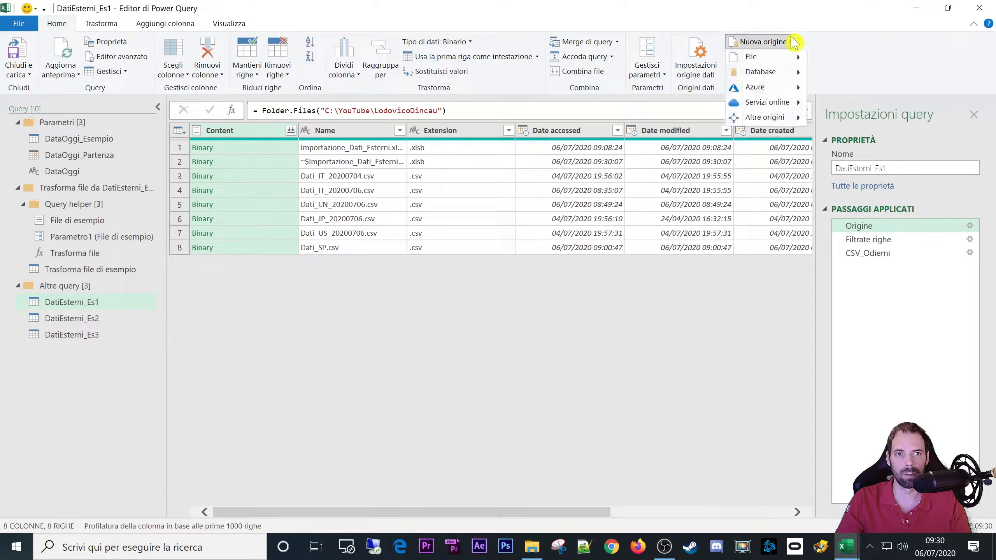
pyautogui.moveTo(635, 6); pyautogui.dragTo(737, 49)
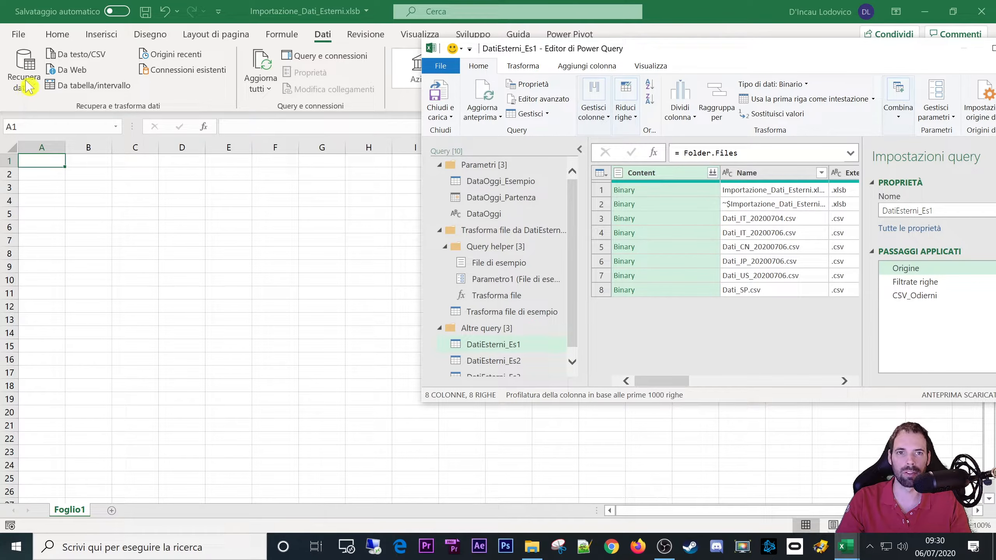
pyautogui.moveTo(716, 48); pyautogui.dragTo(392, 0)
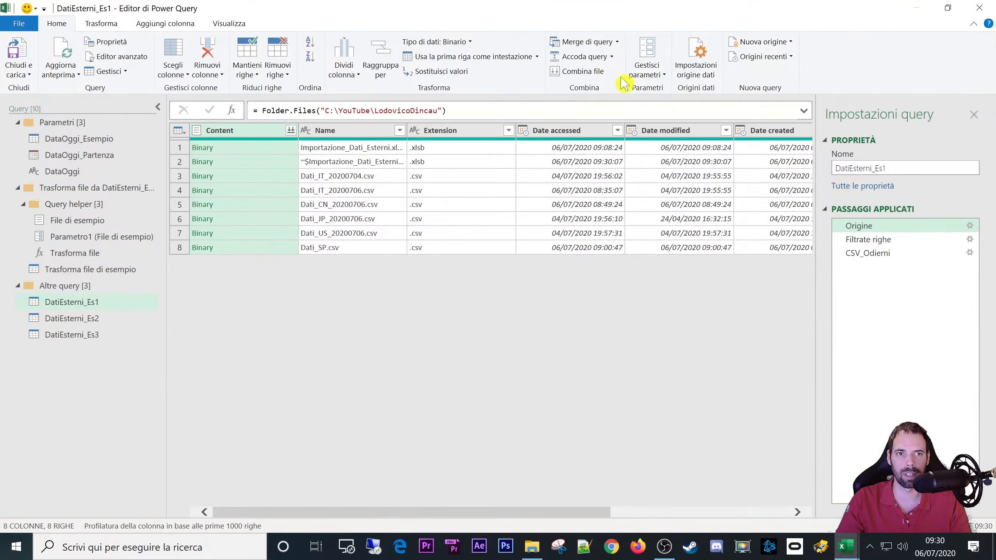
# Step: Start a new query that takes a folder (Cartella) as its data source
pyautogui.click(782, 43)
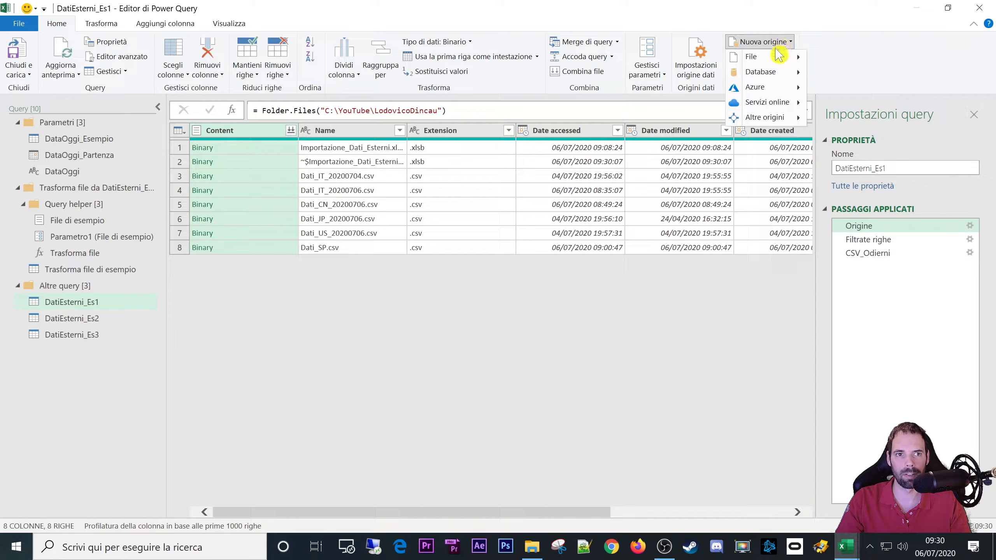
pyautogui.moveTo(776, 57)
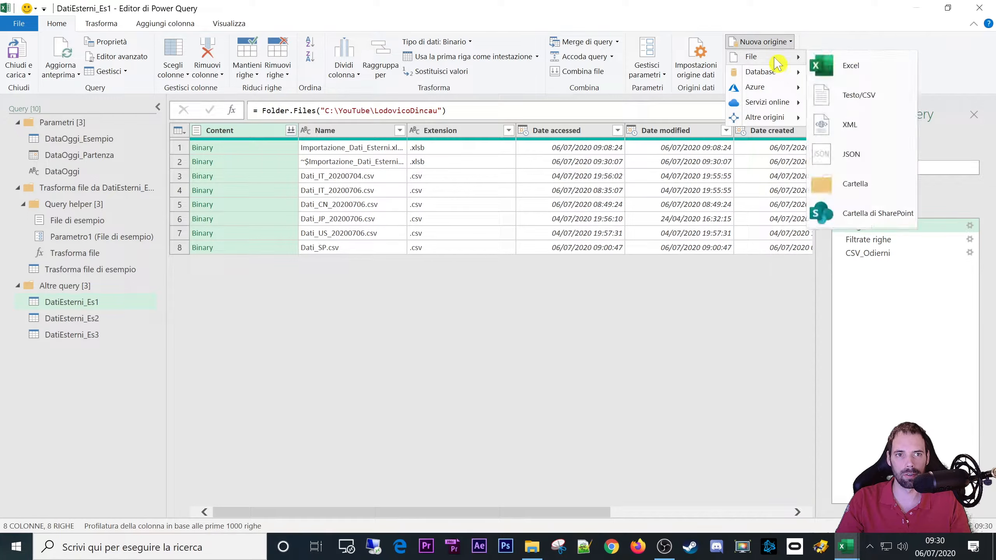
pyautogui.click(856, 187)
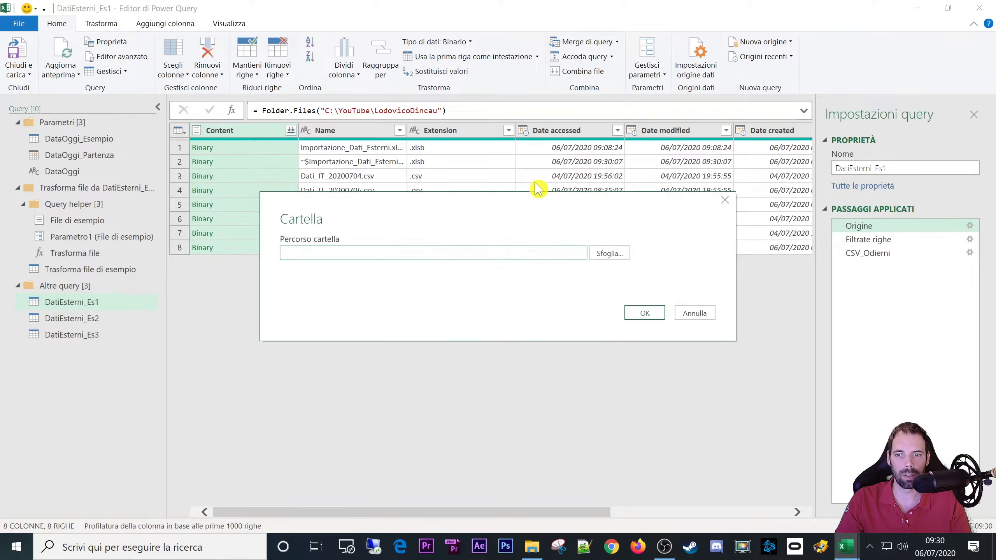
pyautogui.moveTo(462, 220)
pyautogui.mouseDown()
pyautogui.moveTo(373, 182)
pyautogui.moveTo(488, 205)
pyautogui.moveTo(452, 196)
pyautogui.moveTo(472, 193)
pyautogui.moveTo(458, 200)
pyautogui.mouseUp()
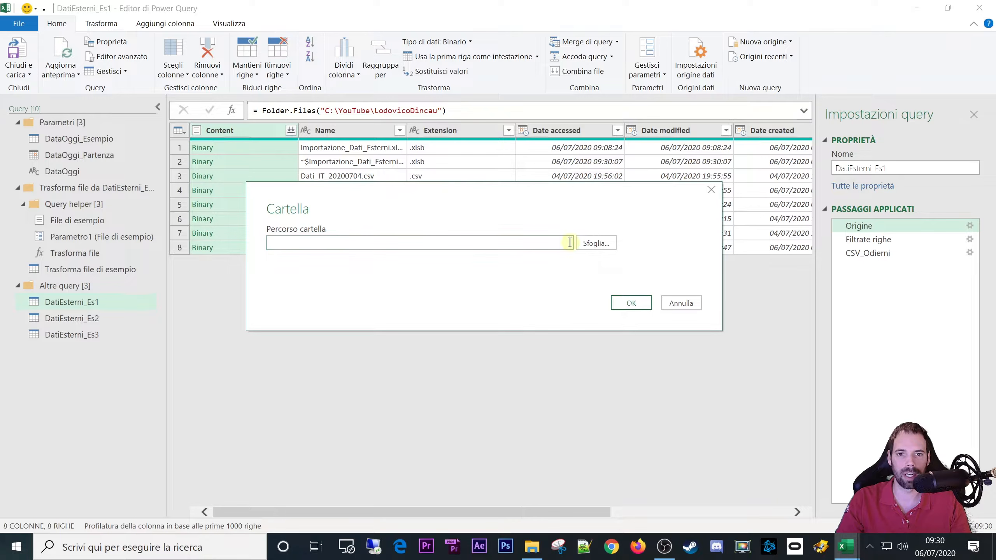
# Step: Browse for the folder path, expanding Questo PC and Disco locale (C:) down to the YouTube folder
pyautogui.click(595, 244)
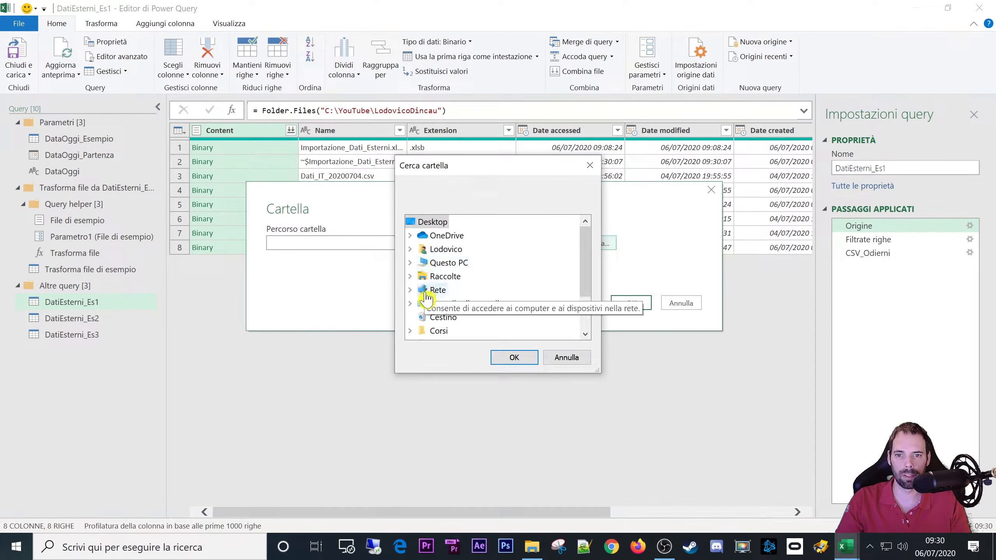
pyautogui.doubleClick(422, 264)
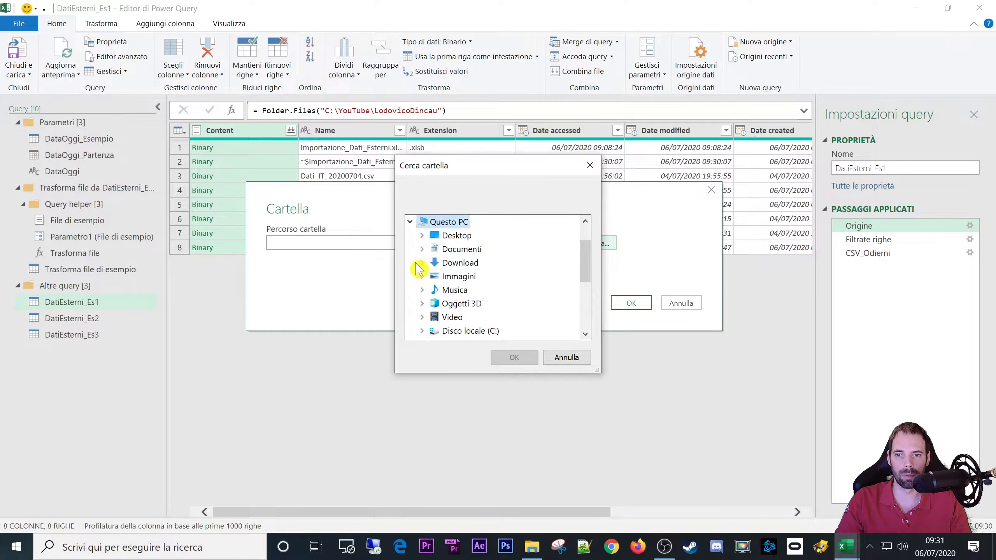
pyautogui.scroll(-2, 439, 328)
pyautogui.click(465, 308)
pyautogui.doubleClick(470, 249)
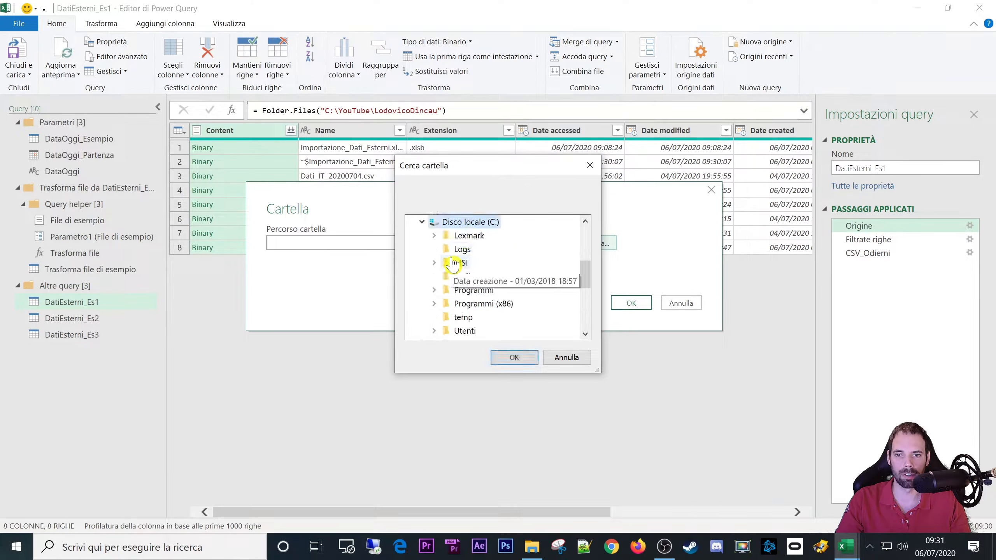
pyautogui.scroll(-2, 455, 309)
pyautogui.click(462, 292)
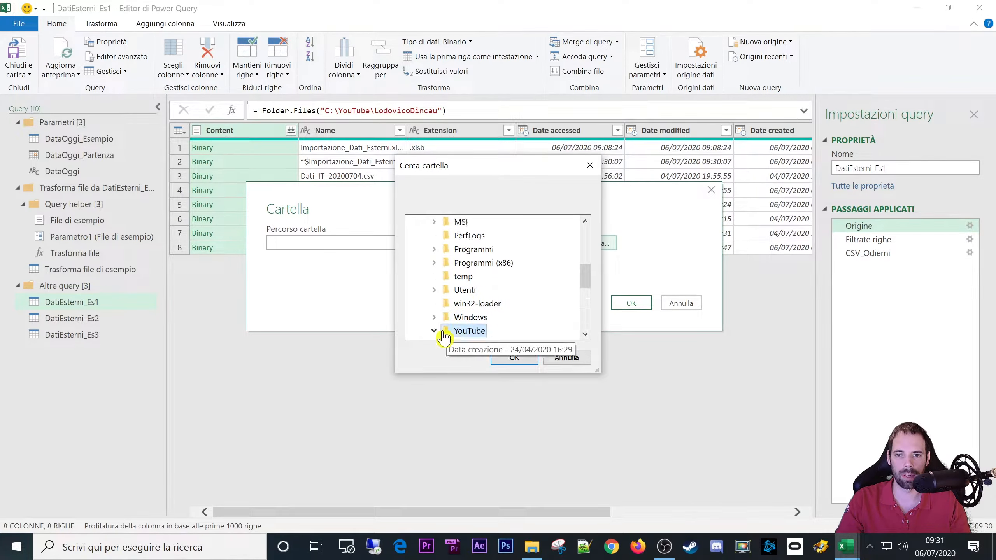
# Step: Choose the YouTube subfolder that contains Folder1 to Folder4 as the source folder and confirm its path
pyautogui.scroll(-1, 440, 330)
pyautogui.click(486, 307)
pyautogui.scroll(-1, 510, 310)
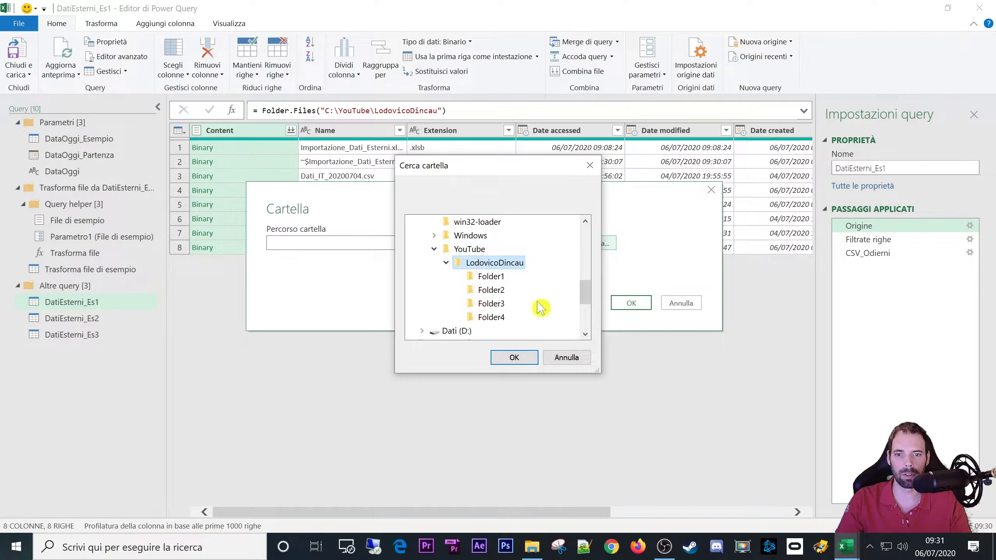
pyautogui.click(496, 280)
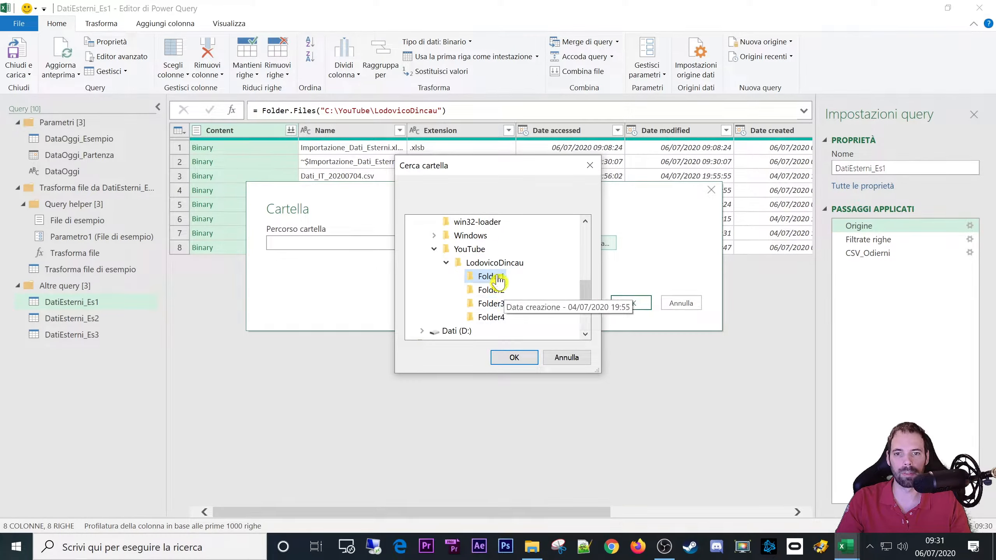
pyautogui.click(495, 264)
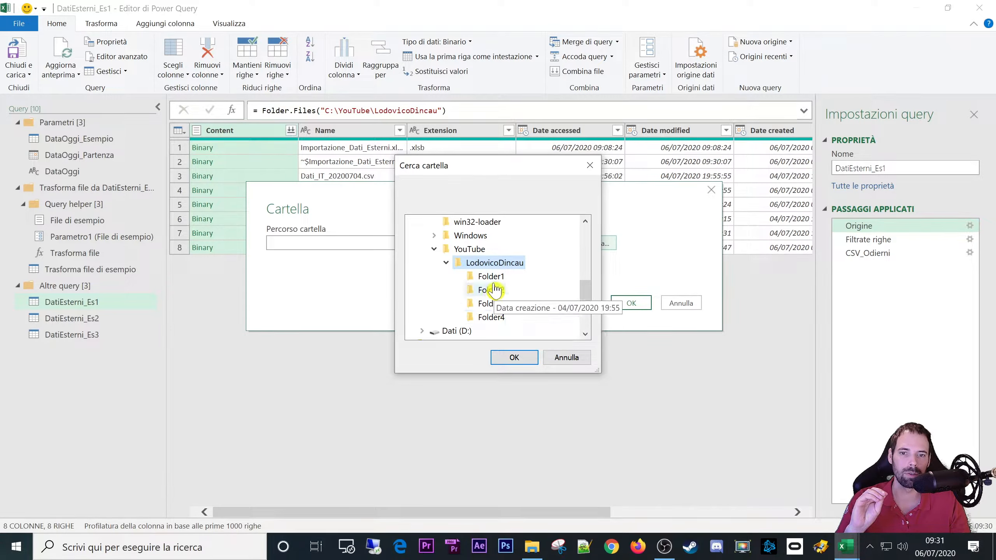
pyautogui.click(507, 356)
pyautogui.click(623, 305)
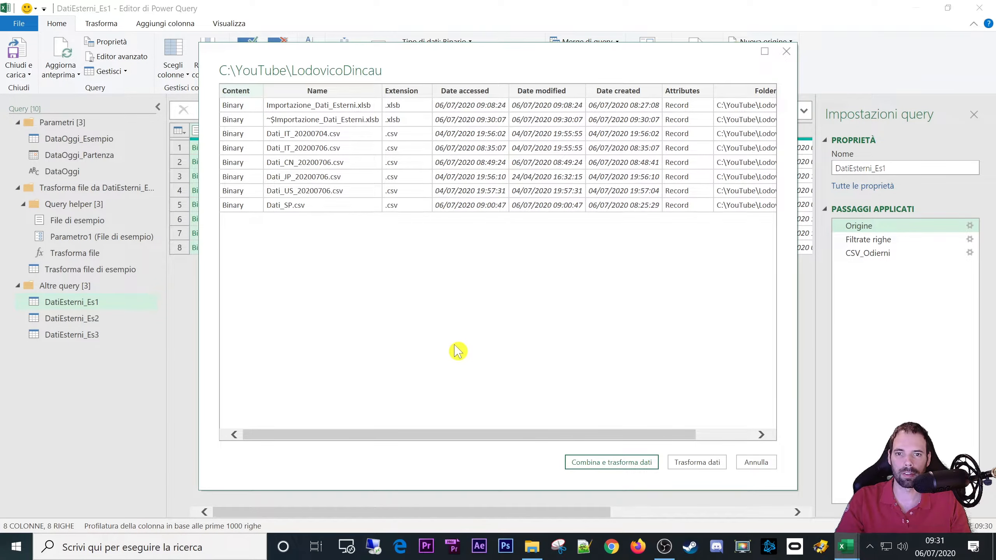
# Step: Compare the file preview with the source folder in File Explorer, and load the file list with Trasforma dati without combining
pyautogui.moveTo(581, 59)
pyautogui.mouseDown()
pyautogui.moveTo(550, 60)
pyautogui.moveTo(569, 50)
pyautogui.mouseUp()
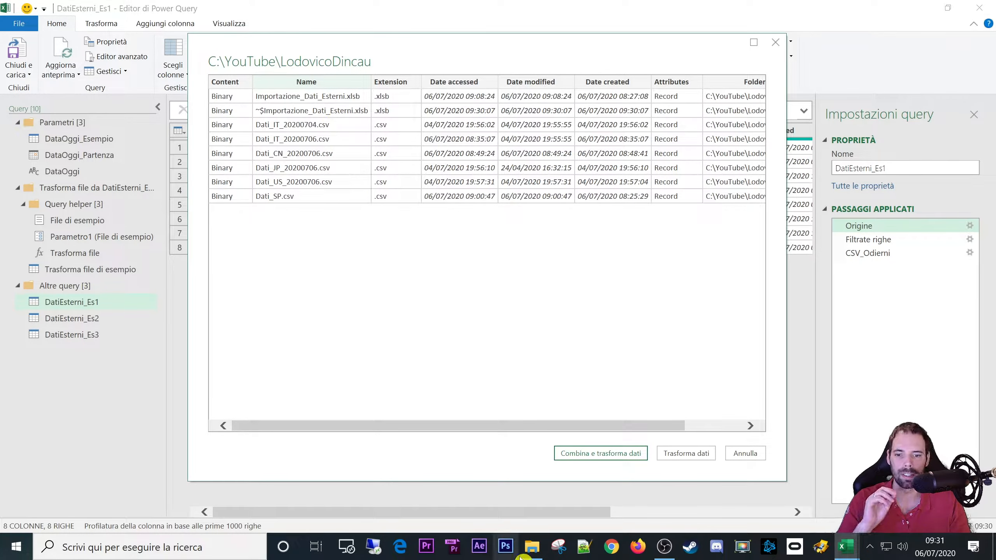
pyautogui.click(532, 546)
pyautogui.click(393, 218)
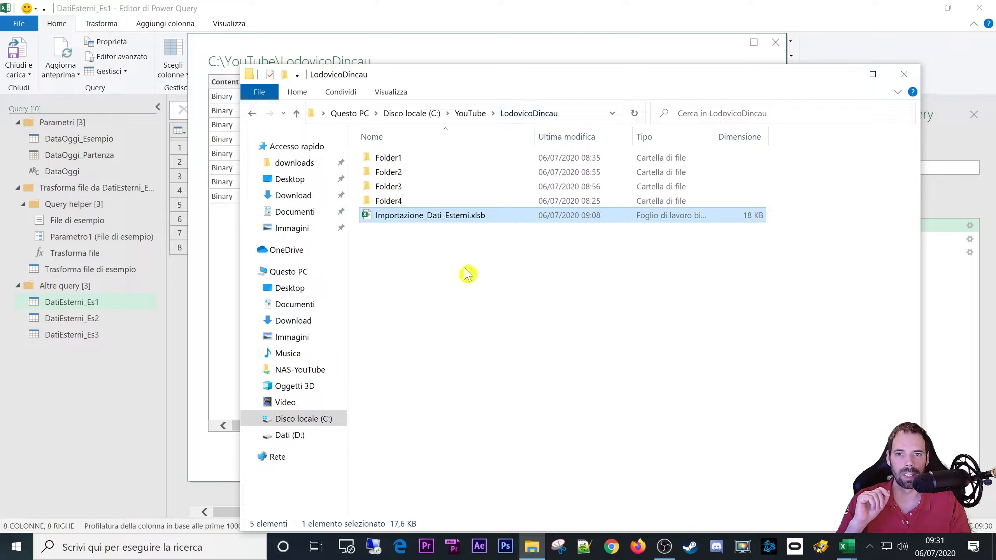
pyautogui.click(484, 235)
pyautogui.click(227, 257)
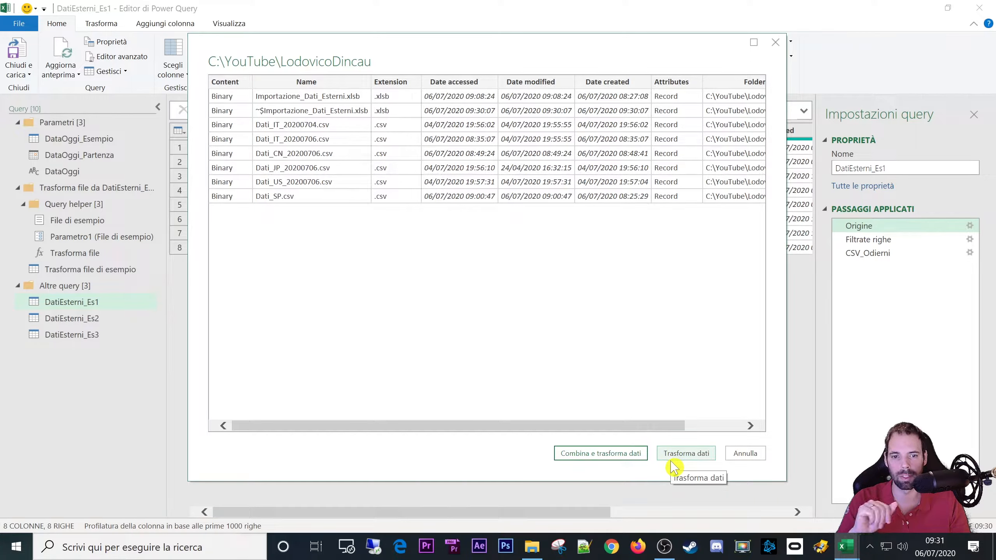
pyautogui.click(693, 454)
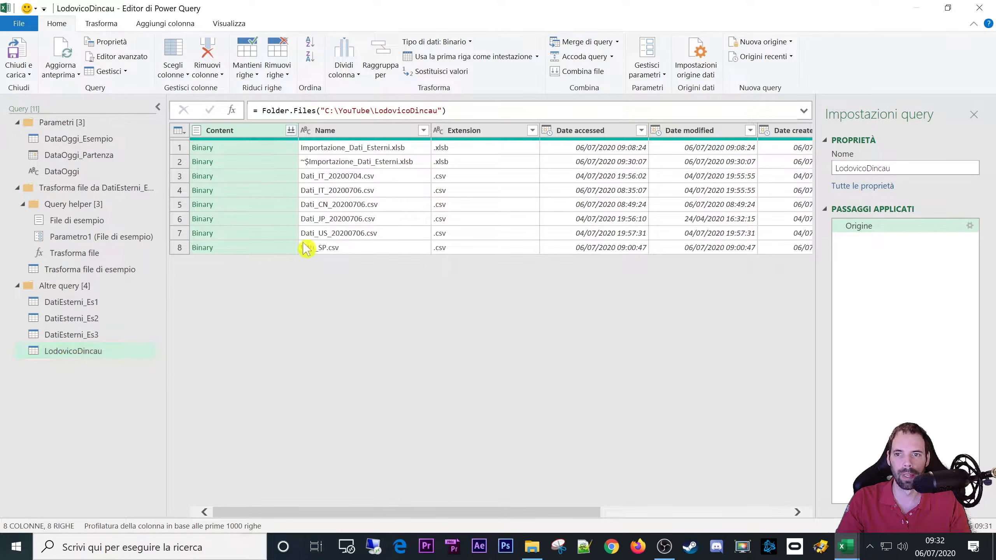
# Step: Examine the Folder.Files function and its folder path argument in the new query's Origine formula, leaving the formula unedited
pyautogui.click(424, 151)
pyautogui.moveTo(353, 438); pyautogui.dragTo(331, 444)
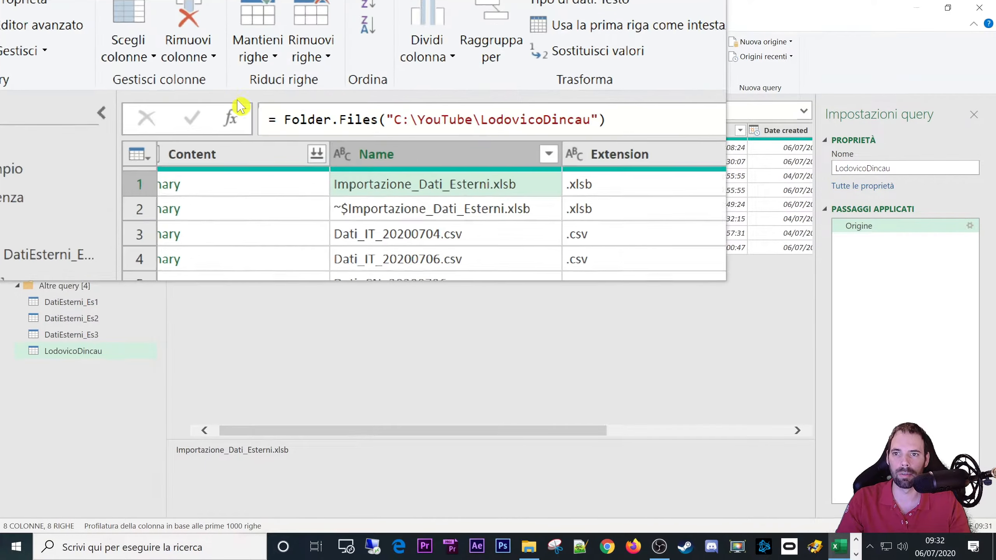
pyautogui.moveTo(262, 111); pyautogui.dragTo(434, 110)
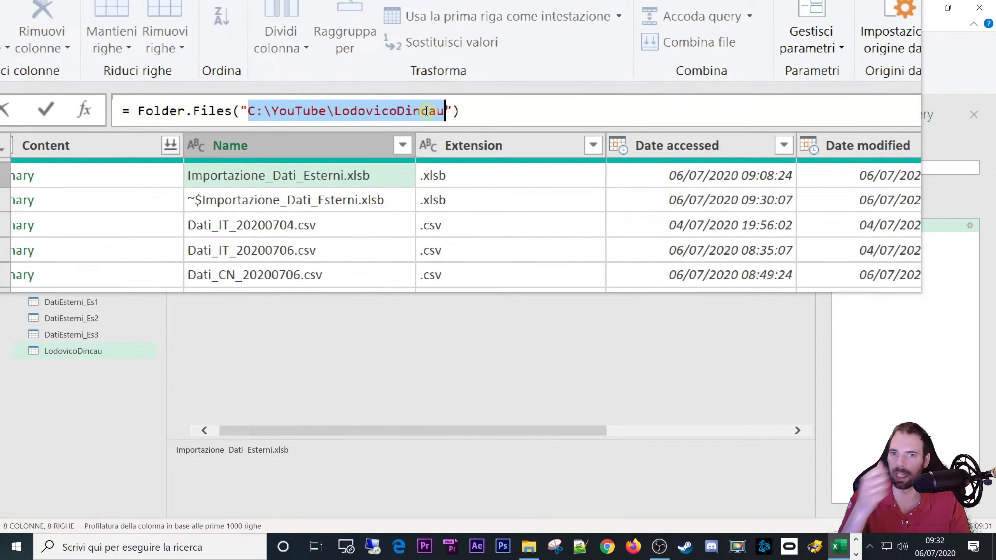
pyautogui.click(422, 111)
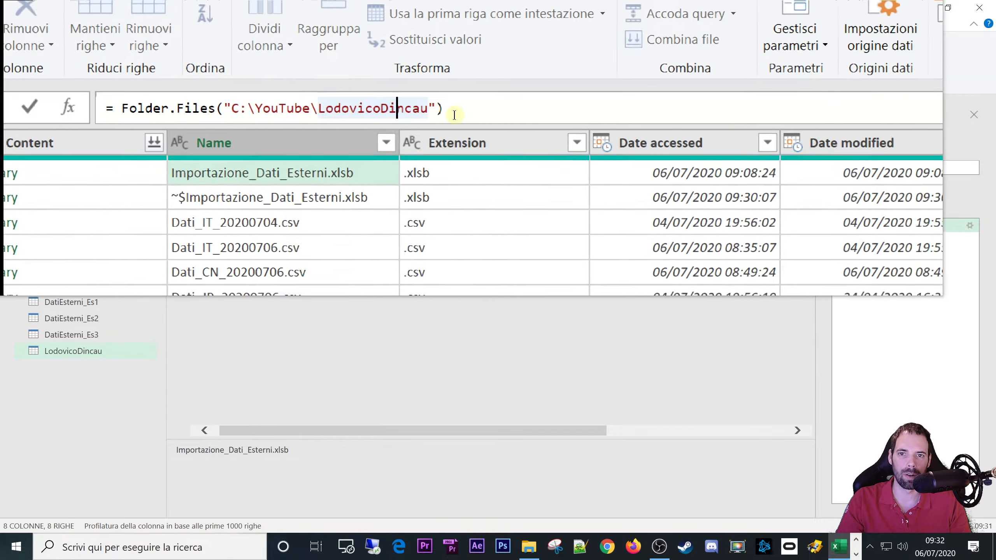
pyautogui.moveTo(451, 111); pyautogui.dragTo(263, 109)
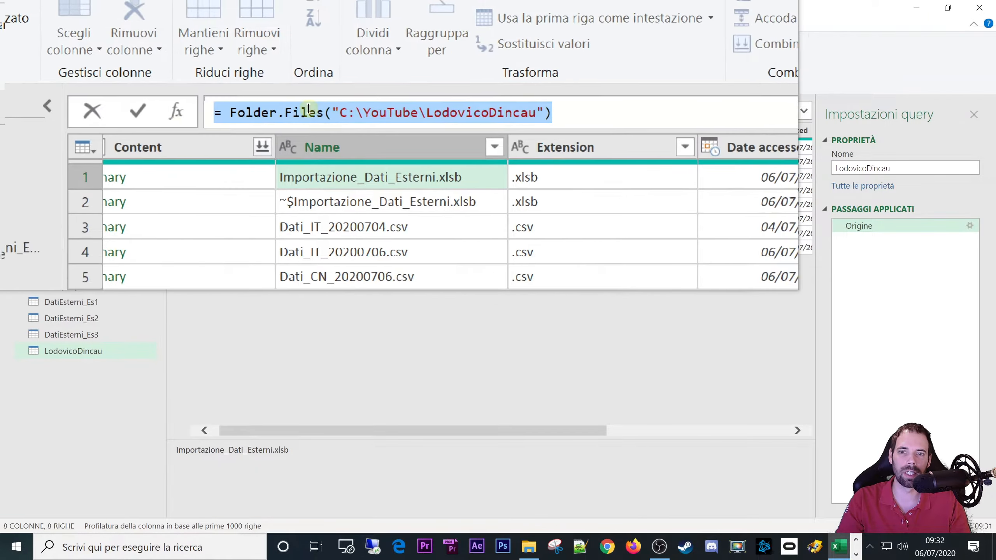
pyautogui.click(365, 108)
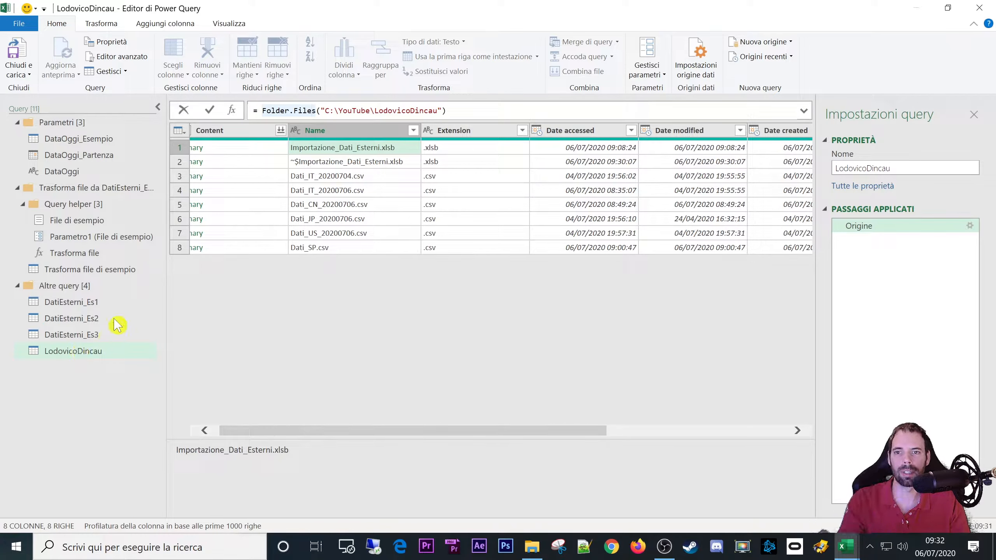
pyautogui.moveTo(445, 111)
pyautogui.mouseDown()
pyautogui.moveTo(272, 108)
pyautogui.moveTo(443, 110)
pyautogui.mouseUp()
pyautogui.click(300, 108)
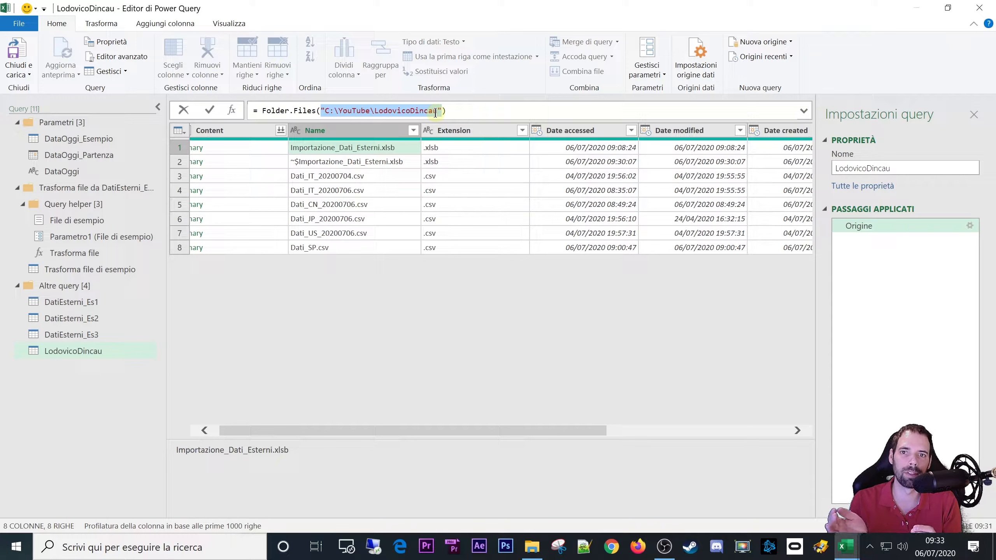
pyautogui.click(339, 110)
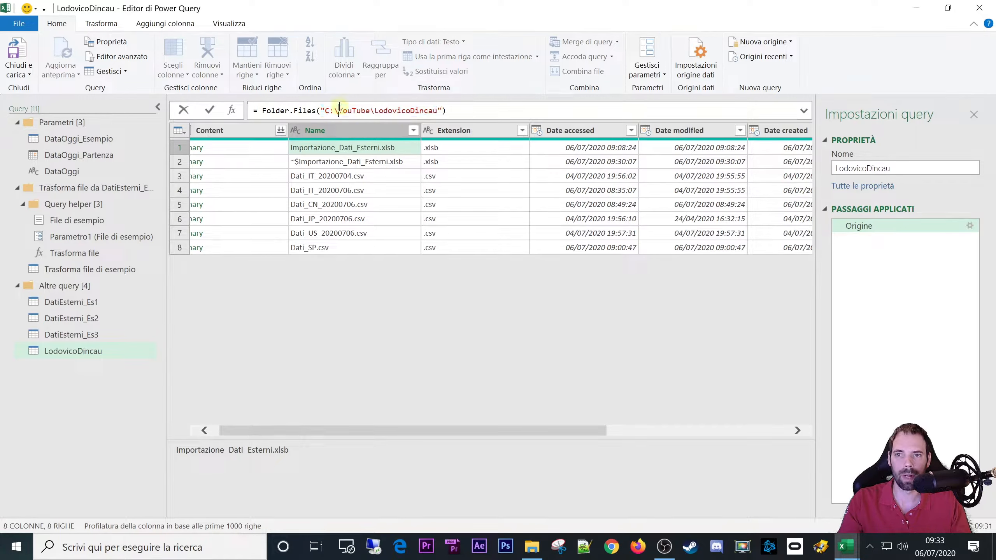
pyautogui.moveTo(262, 111); pyautogui.dragTo(443, 111)
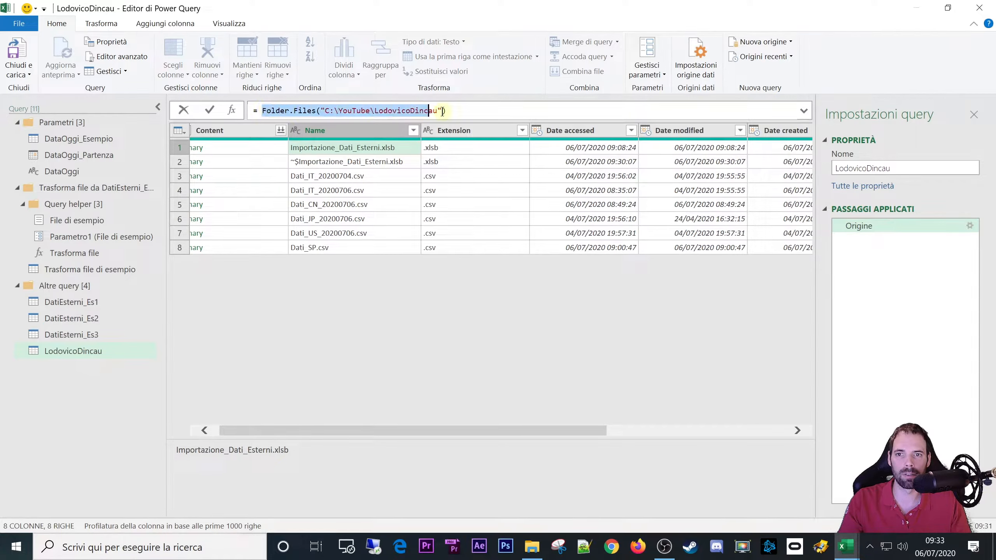
pyautogui.click(466, 112)
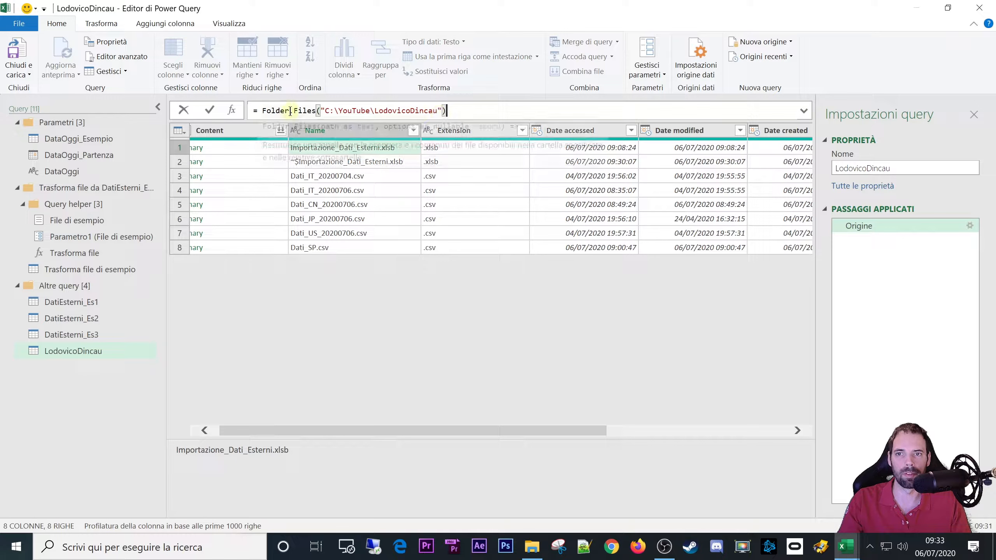
pyautogui.moveTo(315, 110); pyautogui.dragTo(253, 110)
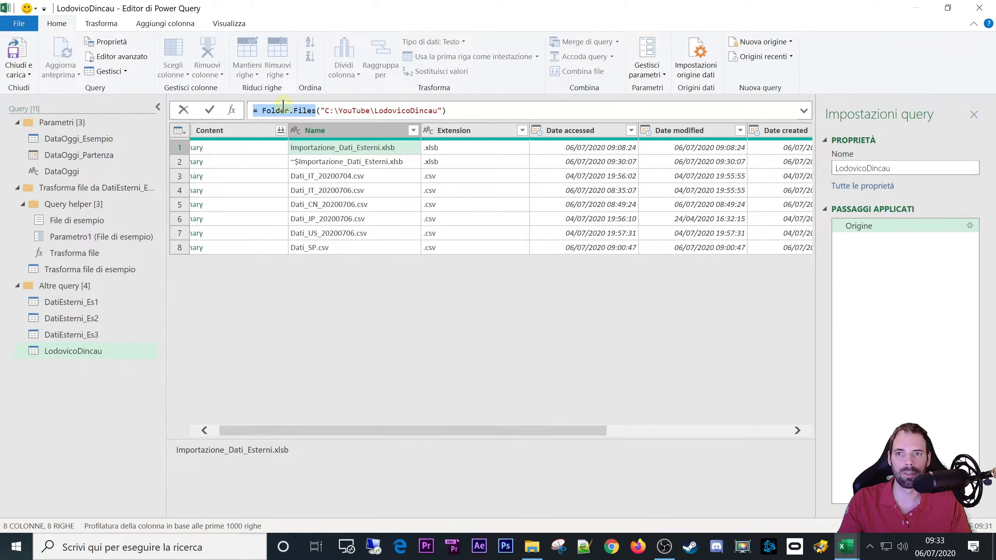
pyautogui.moveTo(325, 111); pyautogui.dragTo(438, 112)
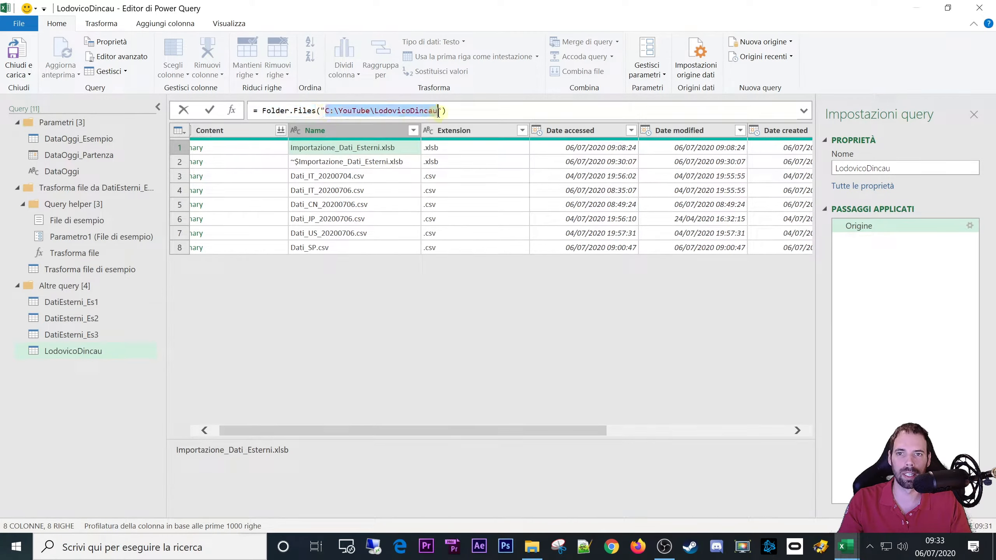
pyautogui.click(439, 111)
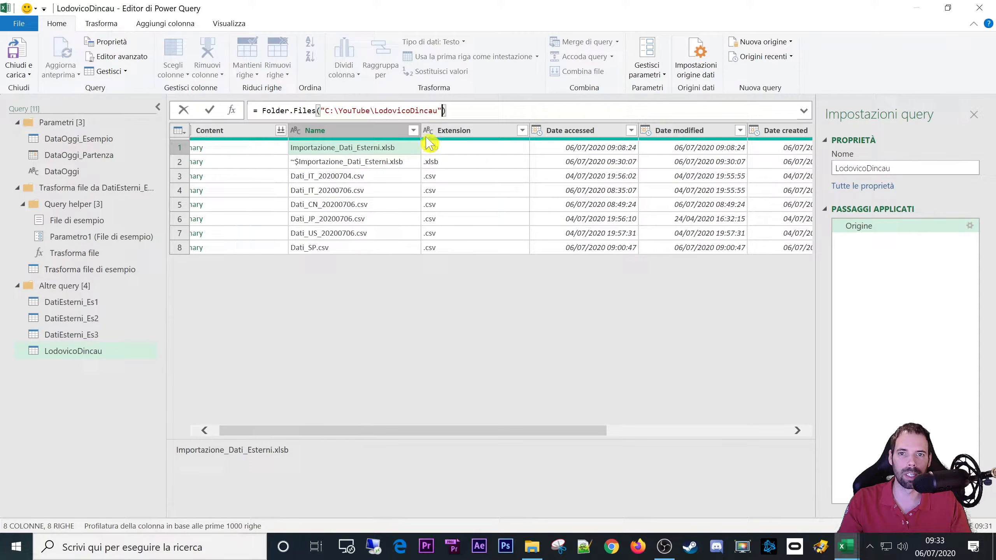
pyautogui.doubleClick(438, 111)
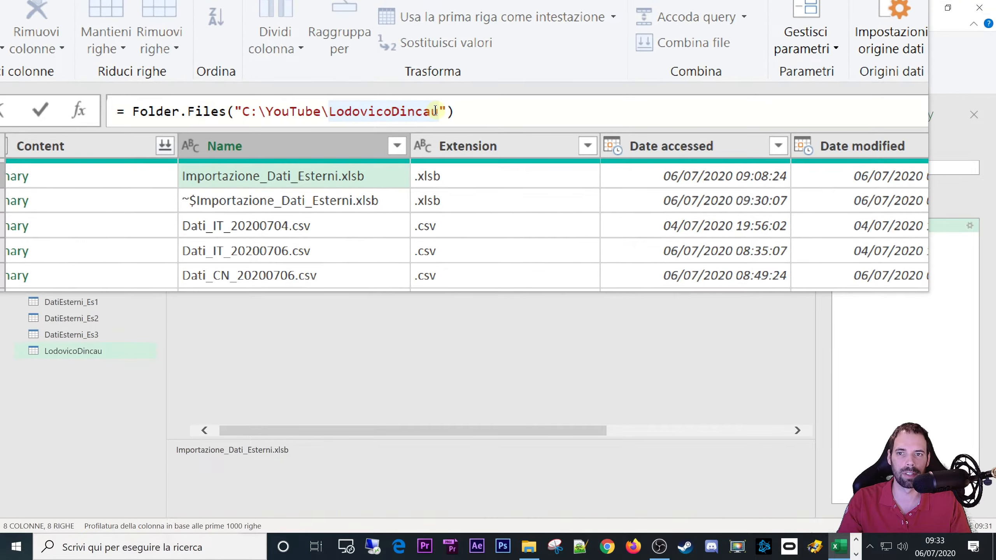
pyautogui.press('super+Escape')
pyautogui.click(261, 359)
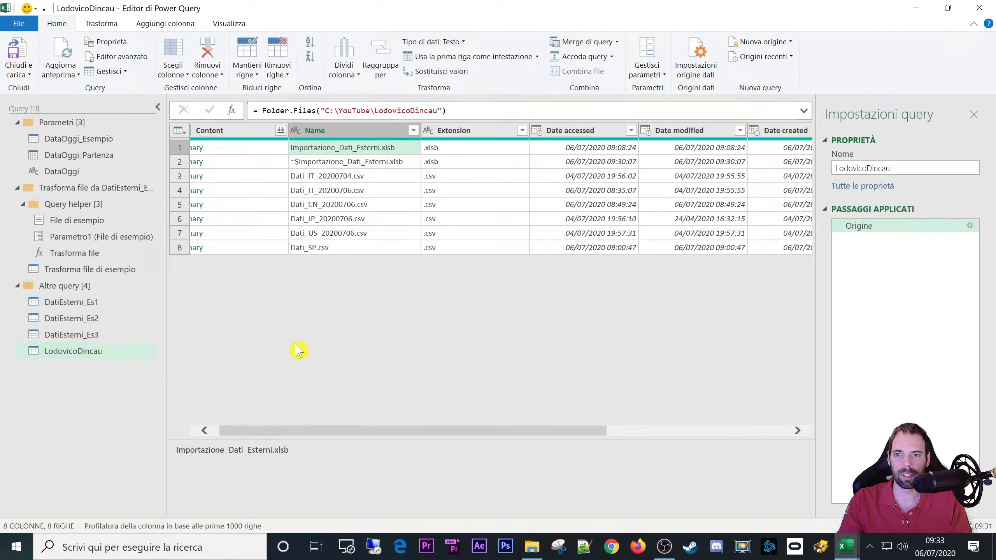
# Step: Inspect the Name and Extension entries of the .xlsb workbooks in the new query's file list
pyautogui.moveTo(331, 430); pyautogui.dragTo(292, 435)
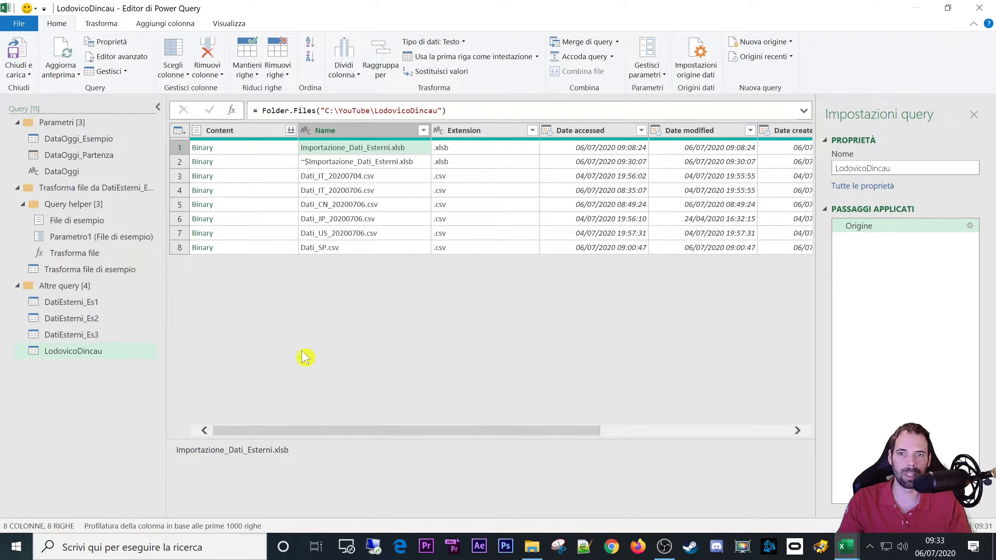
pyautogui.click(397, 162)
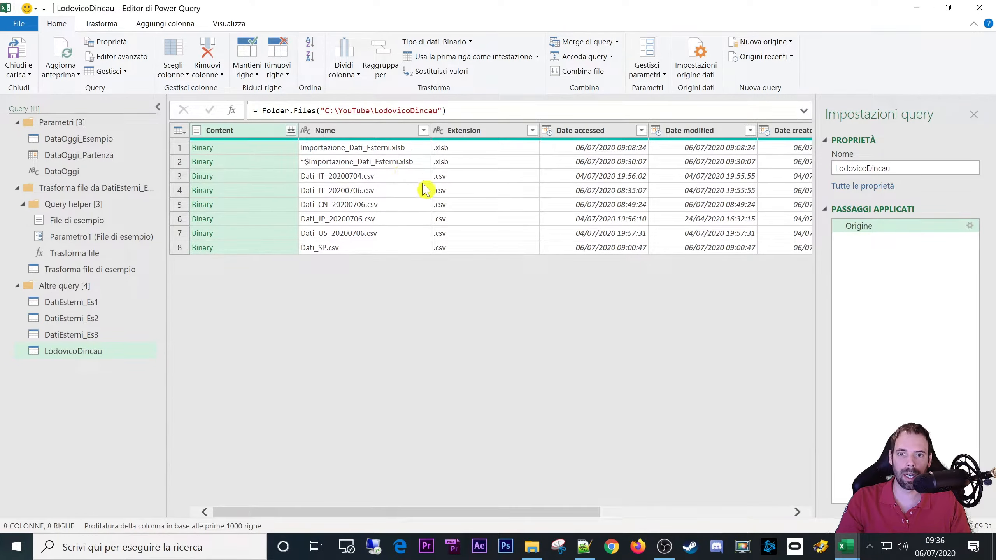
pyautogui.click(448, 148)
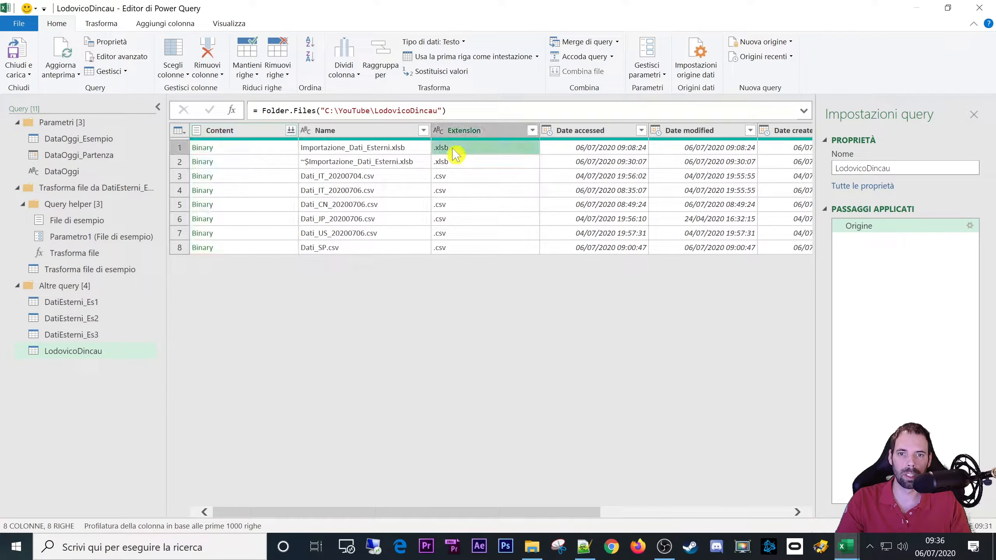
pyautogui.click(447, 161)
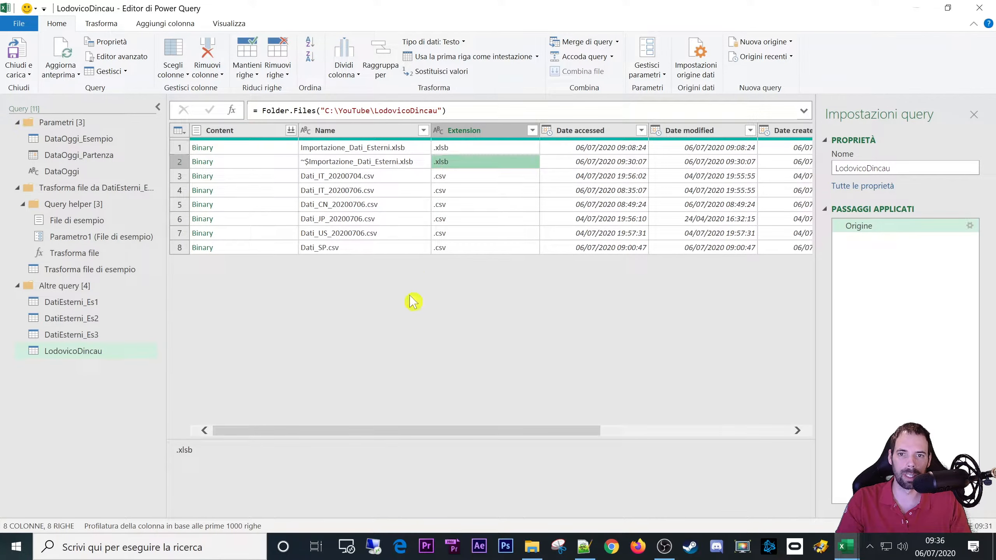
# Step: Delete the newly created folder query from the Altre query group, keeping DatiEsterni_Es1
pyautogui.click(63, 306)
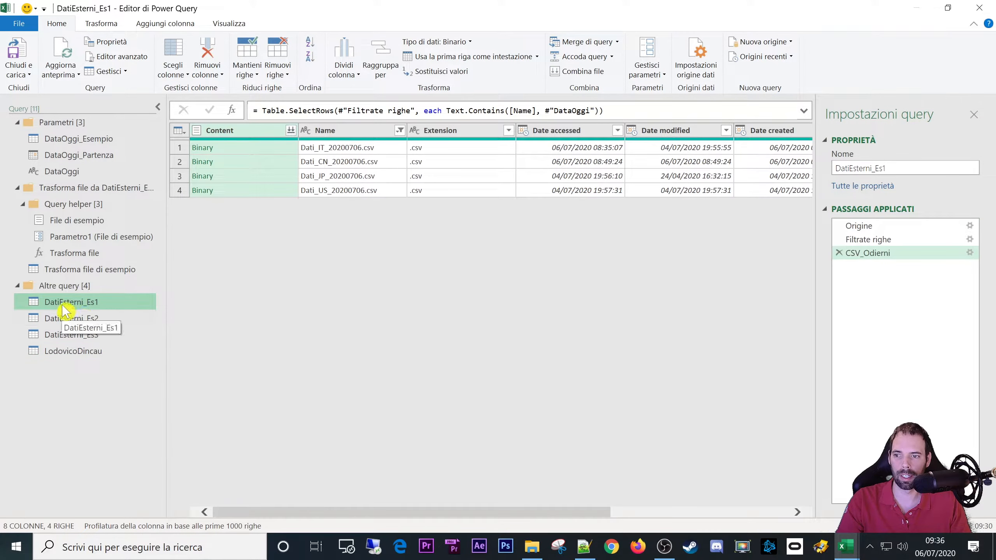
pyautogui.click(84, 354)
pyautogui.rightClick(85, 355)
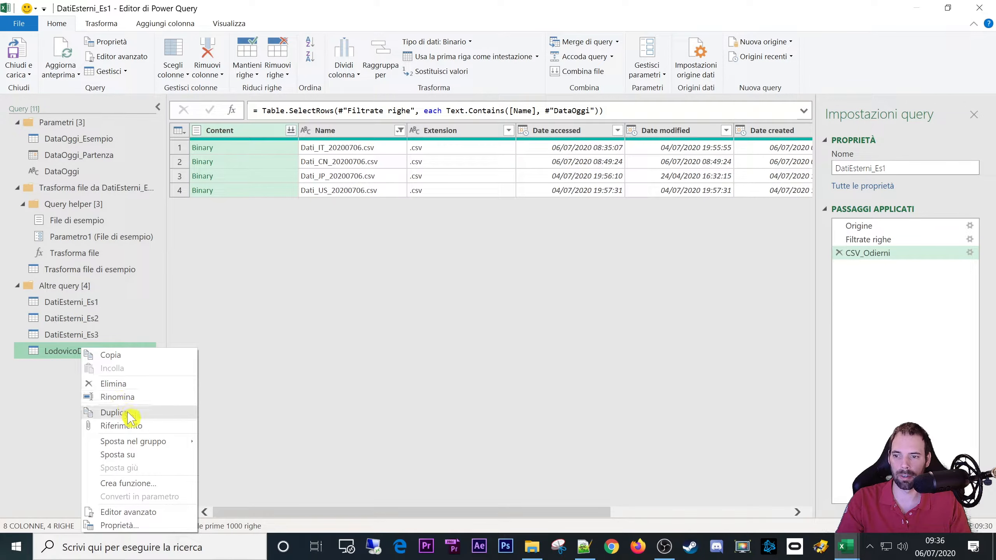
pyautogui.click(119, 383)
pyautogui.click(563, 294)
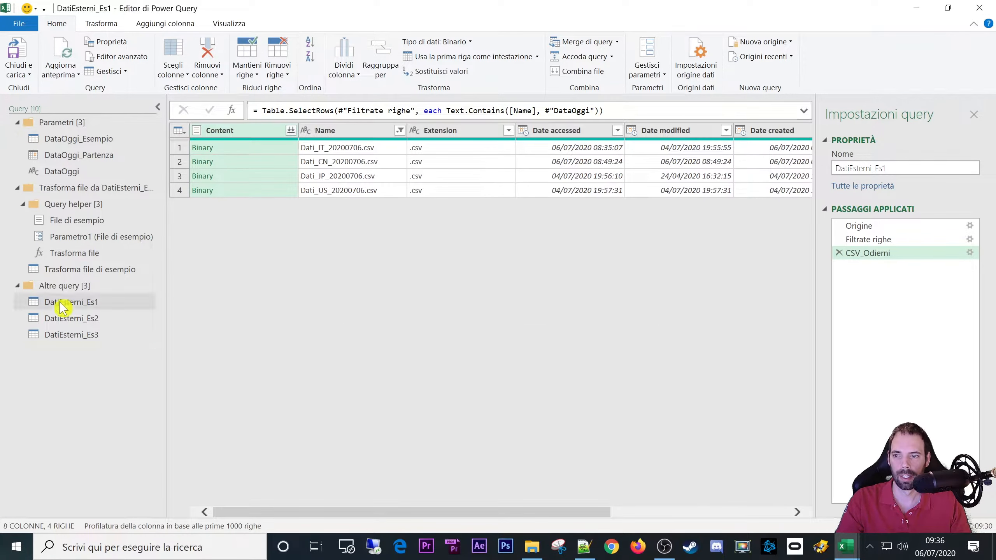
# Step: Show the Filtrate righe step of the DatiEsterni_Es1 query
pyautogui.click(69, 302)
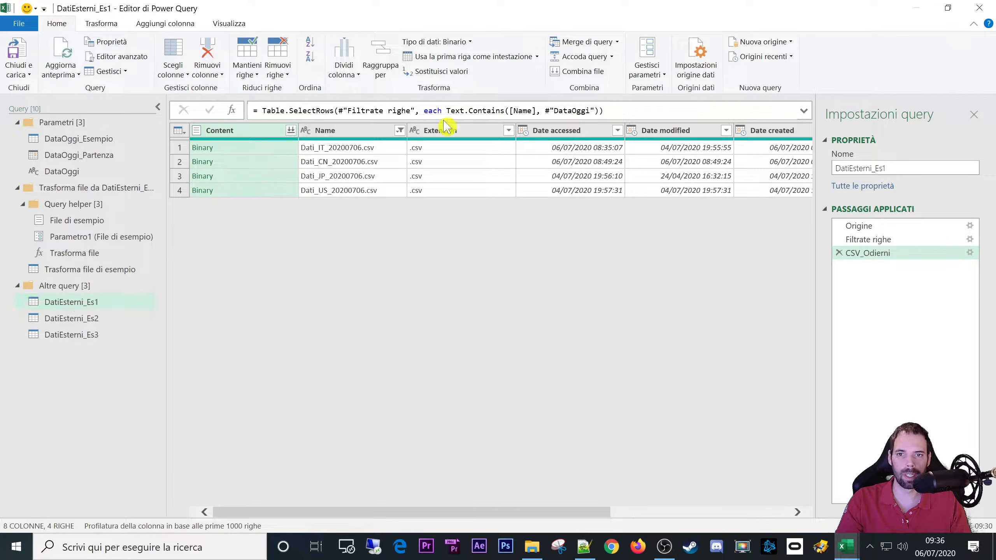
pyautogui.click(879, 240)
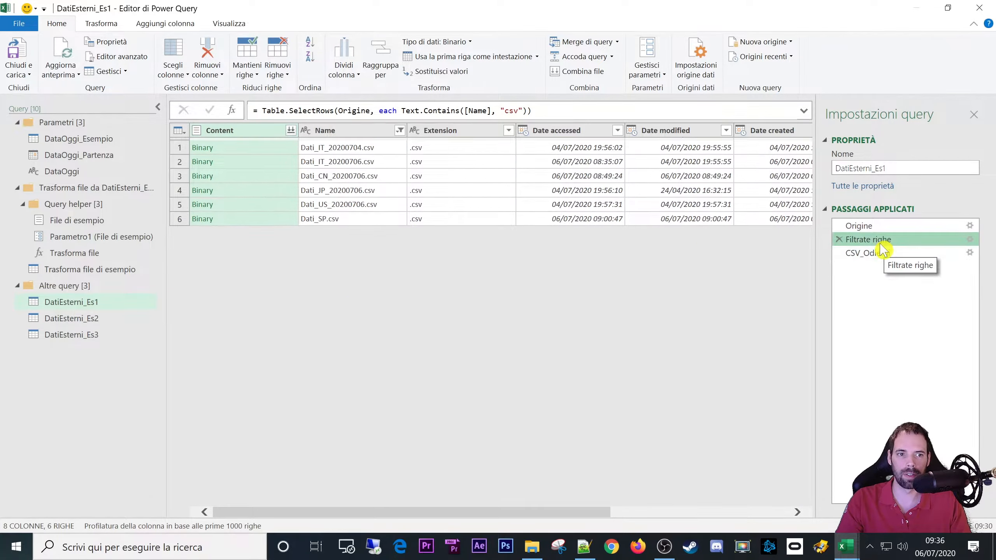
# Step: Review the Name and Extension columns of the filtered file list, and the text filter options available for Name
pyautogui.click(375, 134)
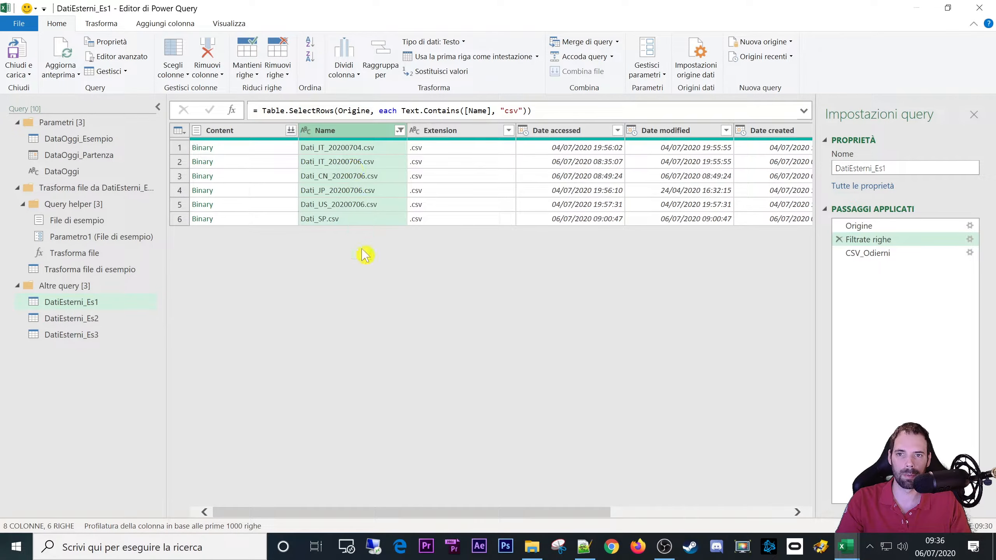
pyautogui.click(409, 219)
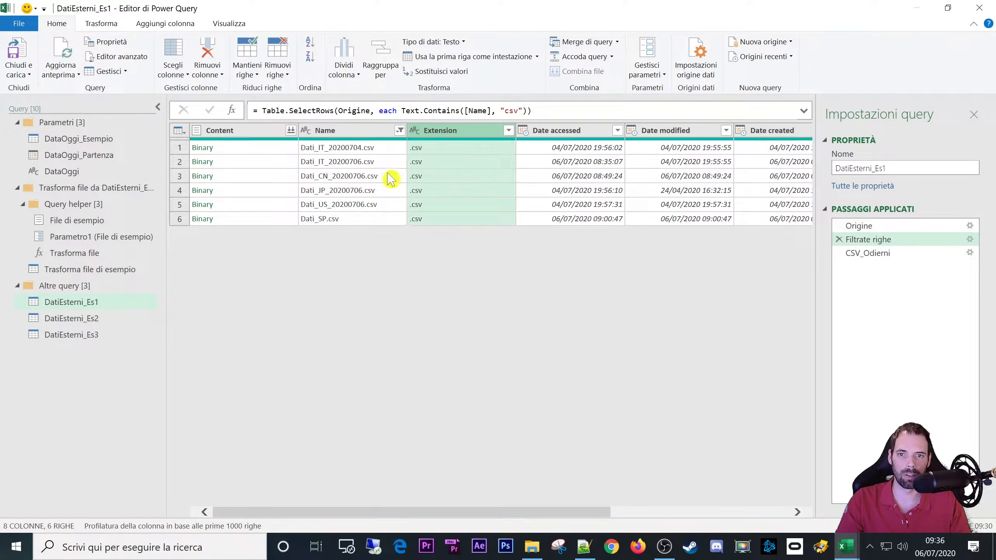
pyautogui.click(400, 132)
pyautogui.moveTo(300, 236)
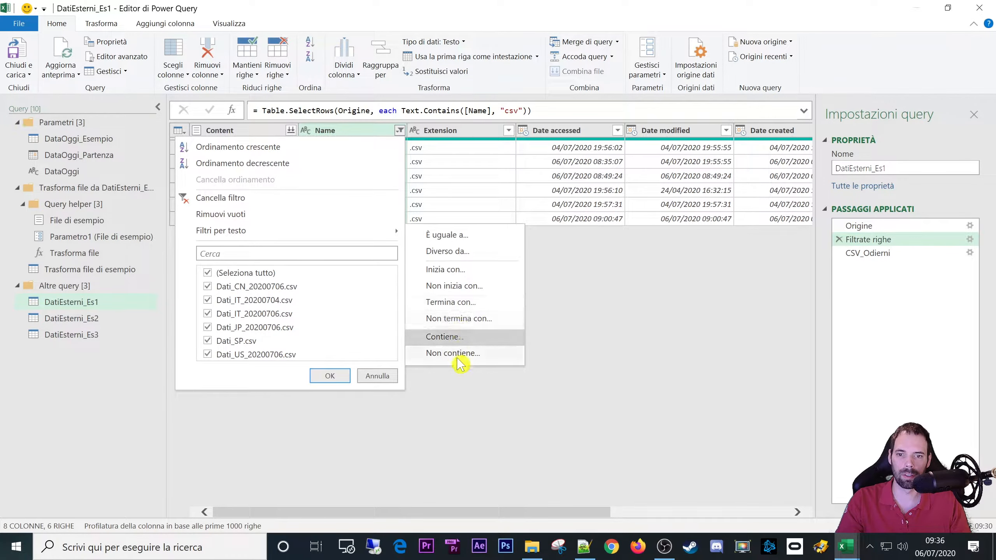
# Step: Examine the Name condition in the settings of the Filtrate righe step, and close the settings without edits
pyautogui.click(881, 272)
pyautogui.click(971, 240)
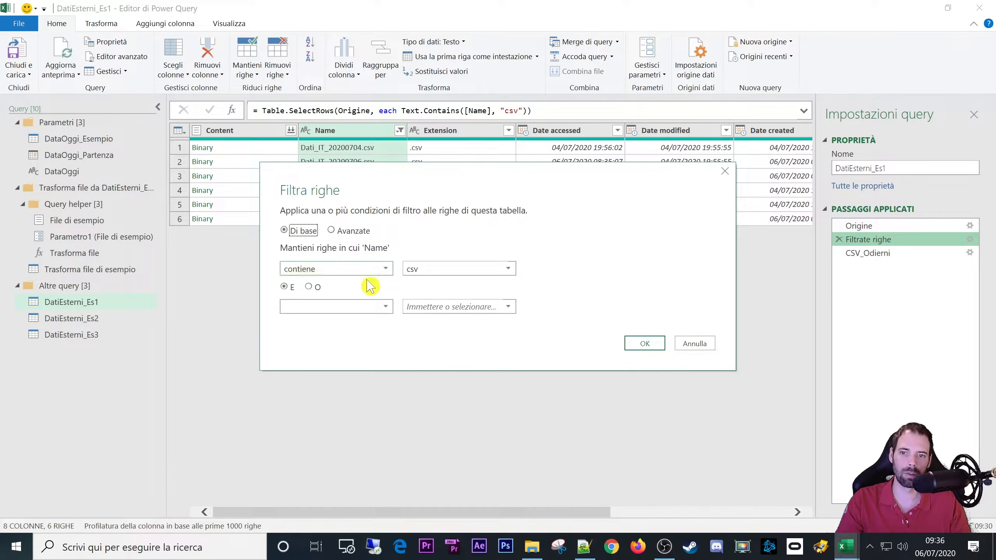
pyautogui.moveTo(433, 272); pyautogui.dragTo(388, 276)
pyautogui.moveTo(468, 175); pyautogui.dragTo(445, 271)
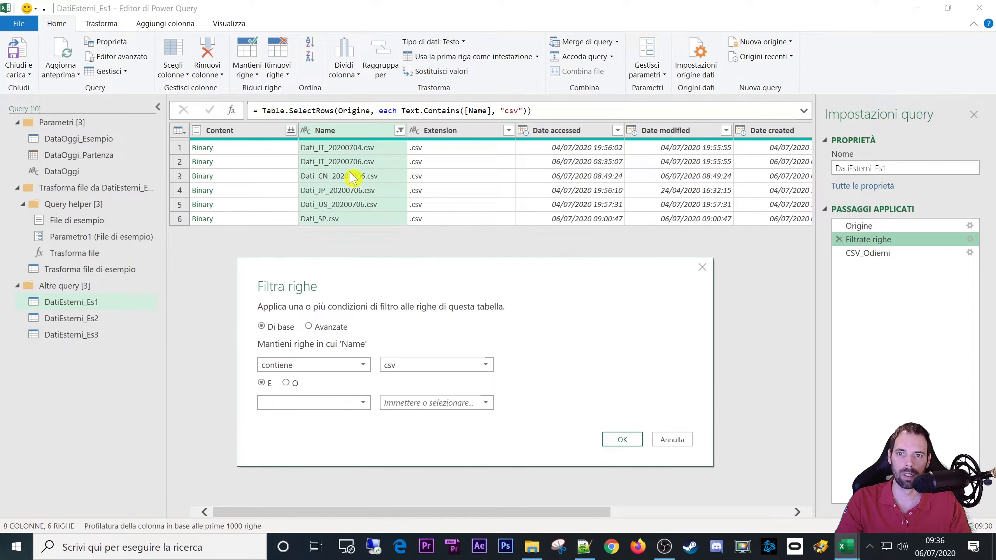
pyautogui.moveTo(429, 367); pyautogui.dragTo(368, 367)
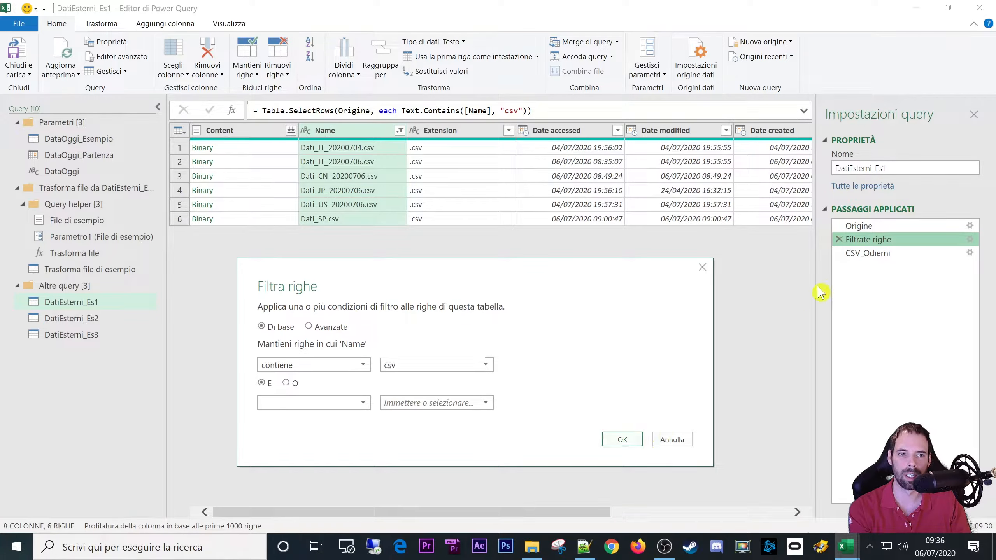
pyautogui.click(672, 438)
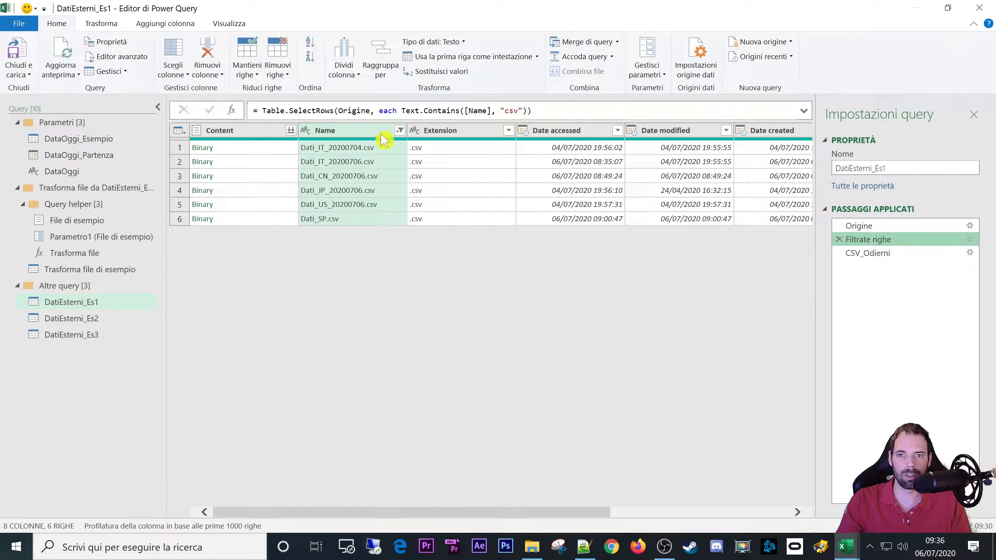
# Step: Inspect the file names in the Name column one by one, from Dati_SP.csv up to the Dati_IT files
pyautogui.click(322, 219)
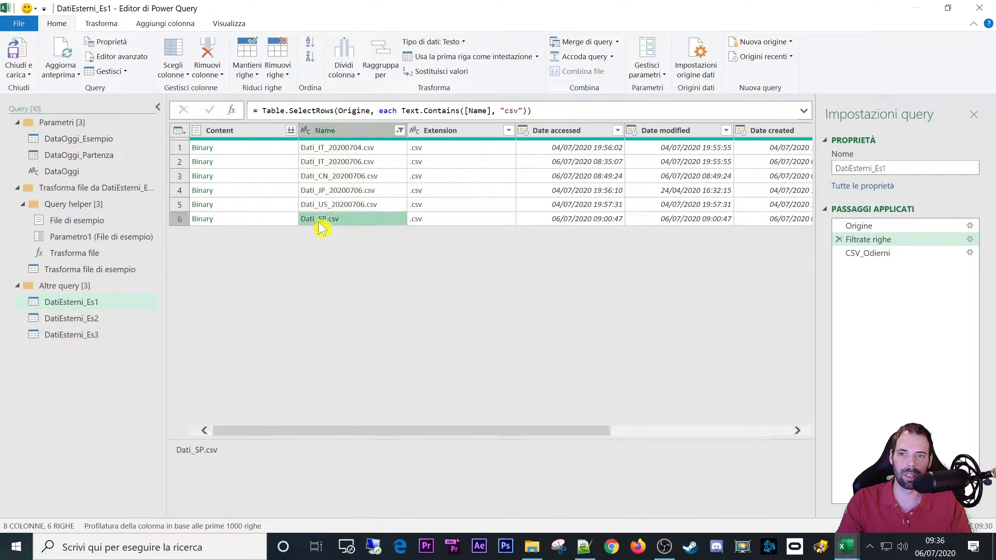
pyautogui.click(349, 204)
pyautogui.click(350, 191)
pyautogui.click(352, 176)
pyautogui.click(352, 161)
pyautogui.click(351, 148)
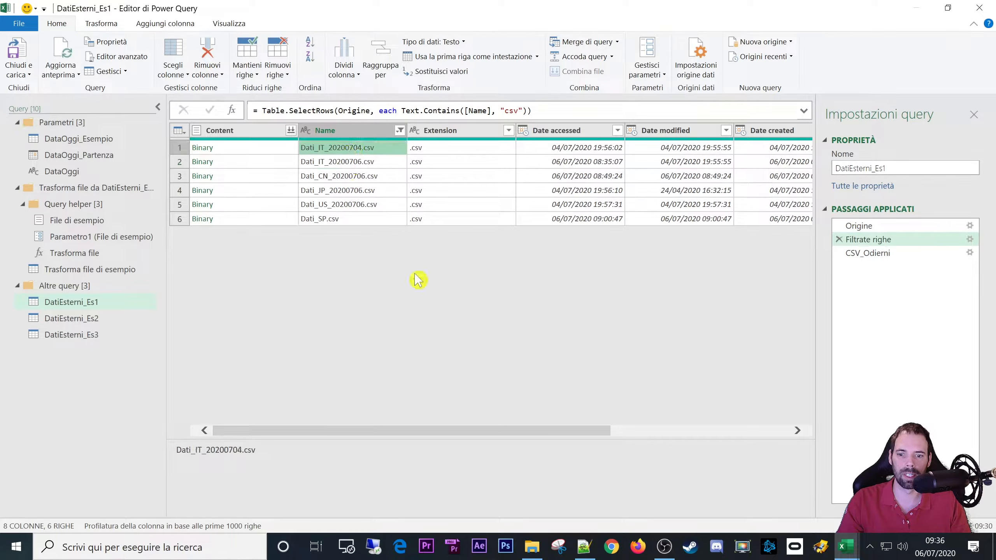
pyautogui.click(319, 161)
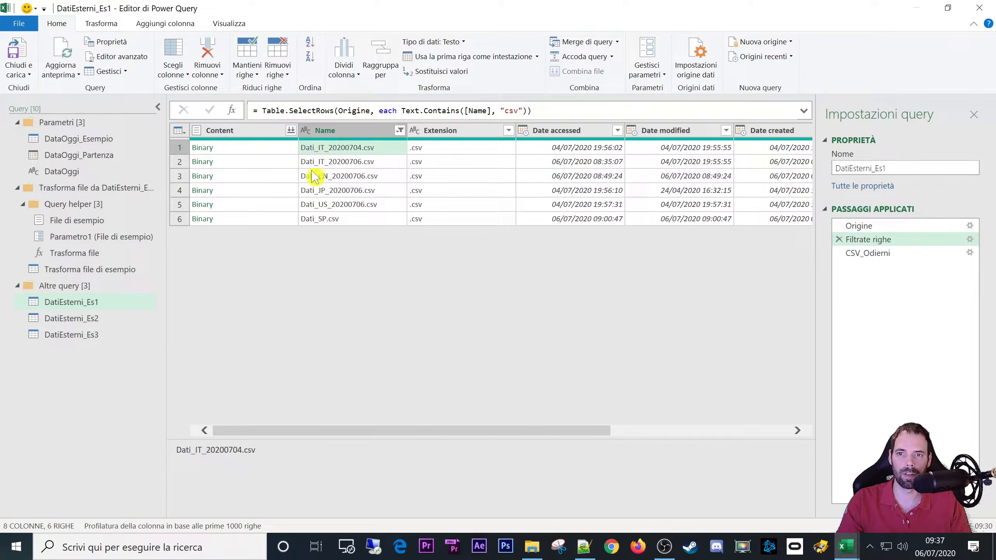
# Step: Switch to File Explorer and open Folder1 of the source folder inside C:\YouTube
pyautogui.click(532, 547)
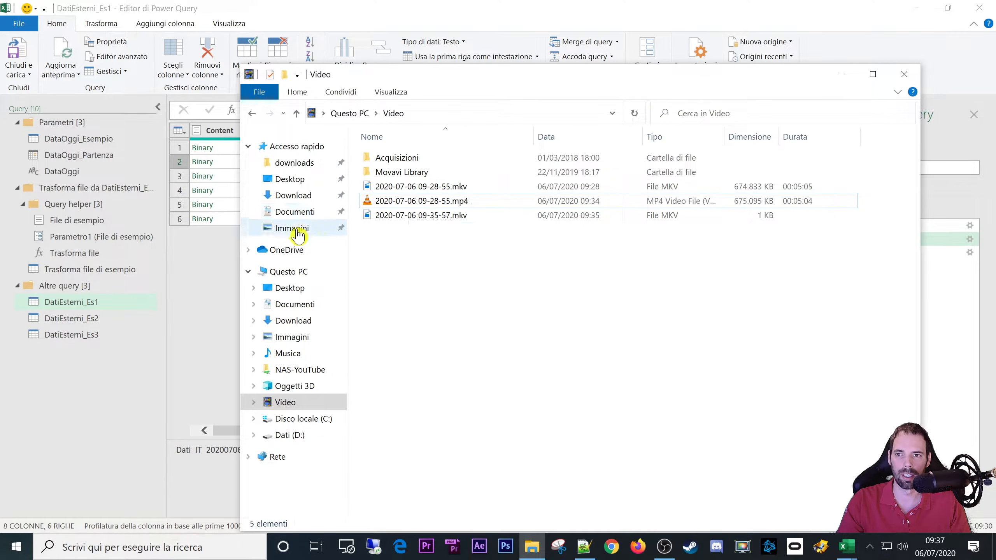
pyautogui.click(304, 272)
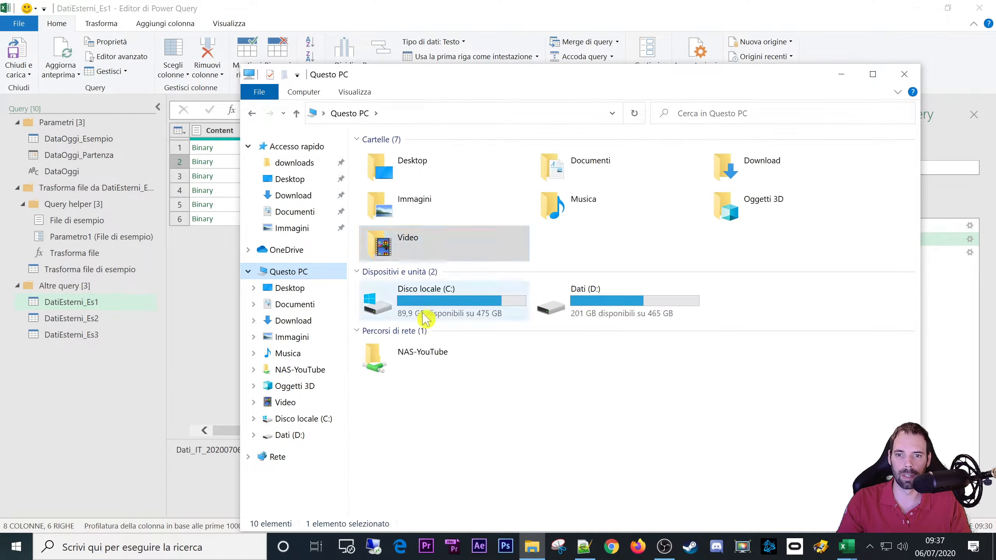
pyautogui.doubleClick(419, 300)
pyautogui.doubleClick(390, 302)
pyautogui.doubleClick(390, 159)
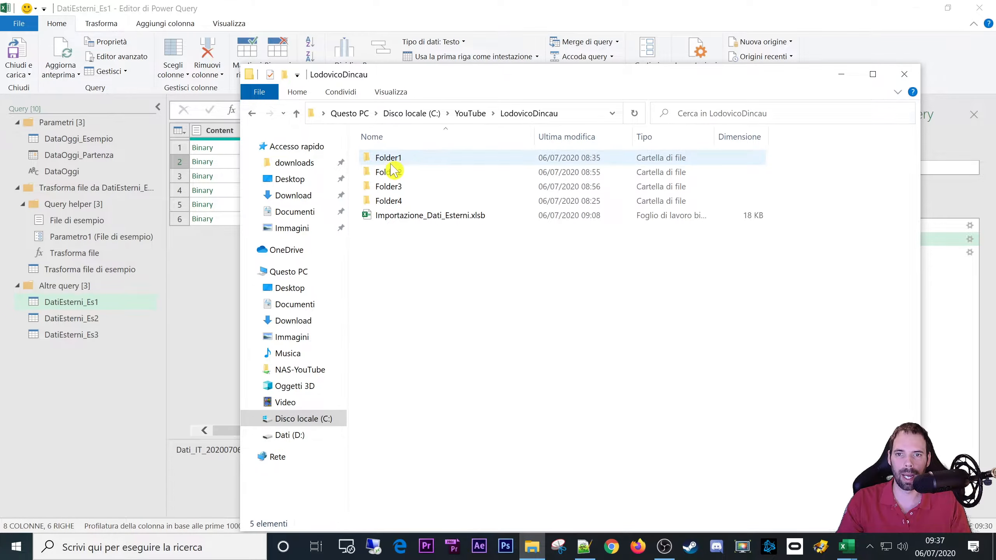
pyautogui.click(394, 158)
pyautogui.doubleClick(395, 158)
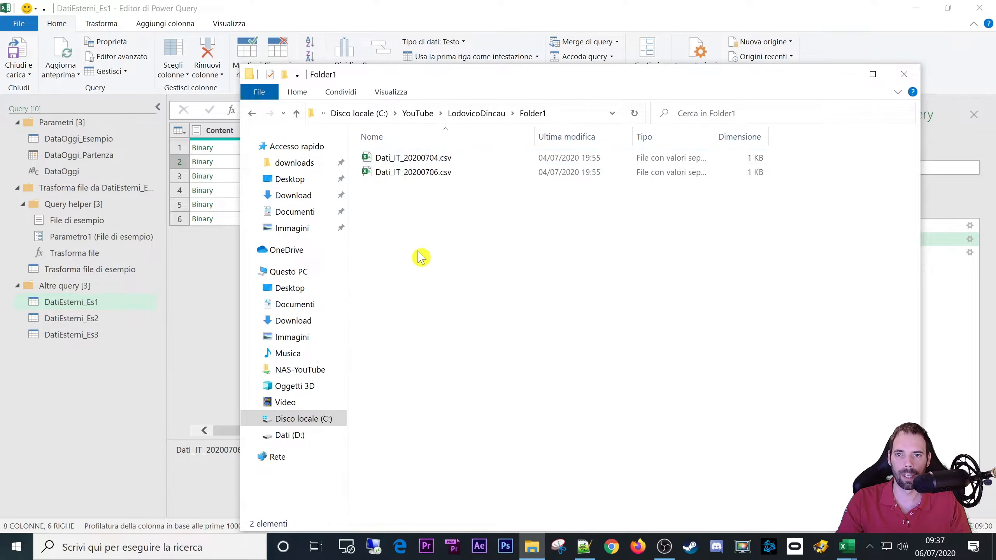
# Step: Compare Dati_IT_20200704.csv and Dati_IT_20200706.csv in Folder1, moving the Explorer window aside to expose the query's file list
pyautogui.click(432, 161)
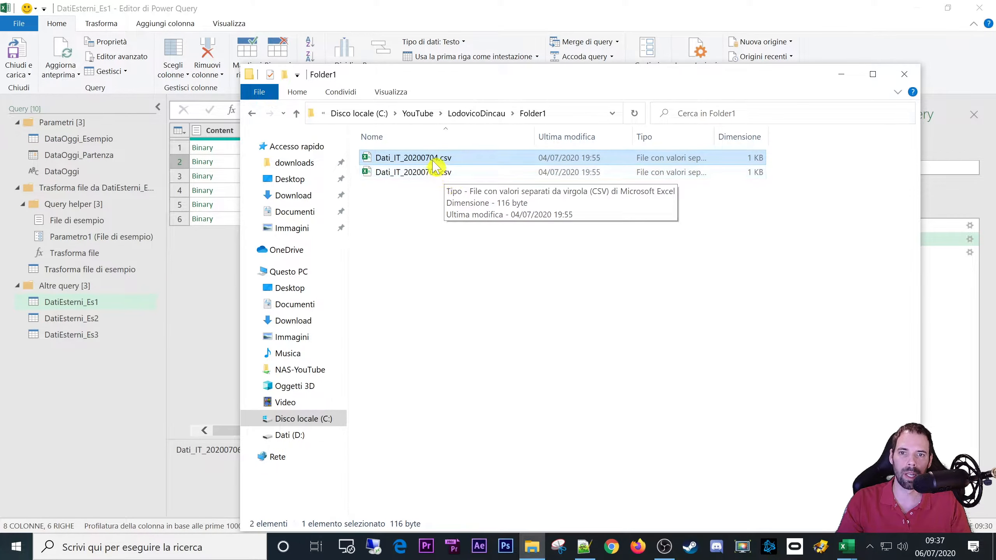
pyautogui.click(425, 174)
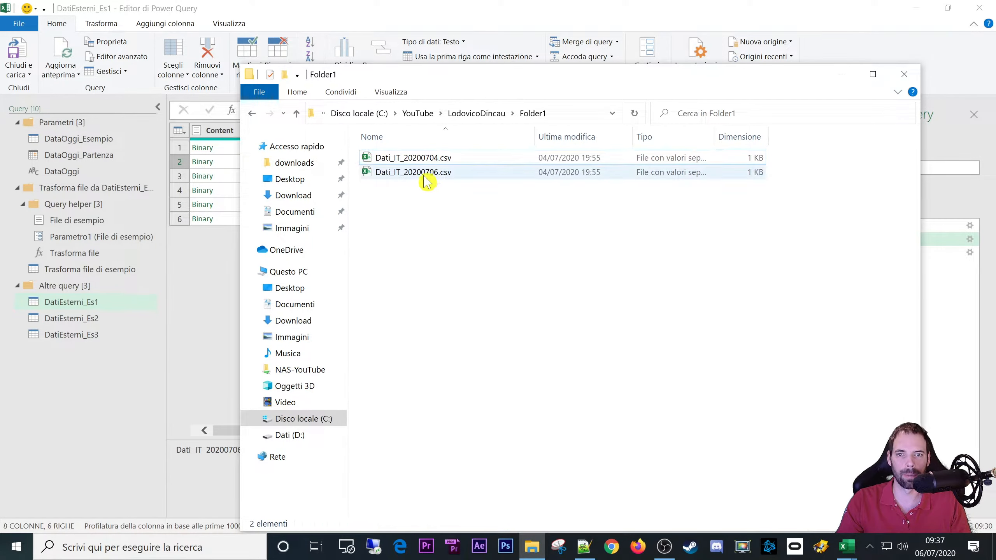
pyautogui.click(427, 191)
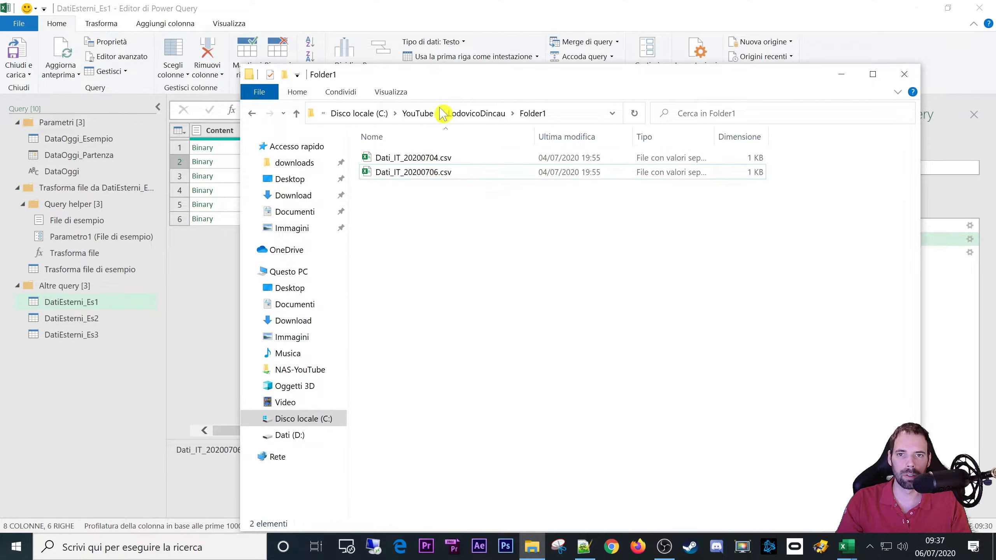
pyautogui.moveTo(443, 78); pyautogui.dragTo(645, 73)
pyautogui.click(629, 167)
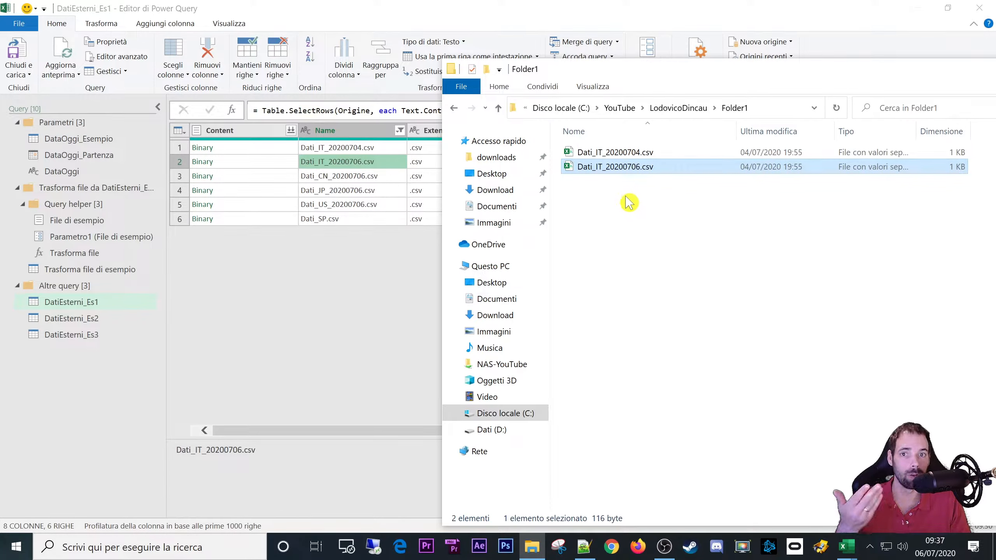
pyautogui.click(632, 231)
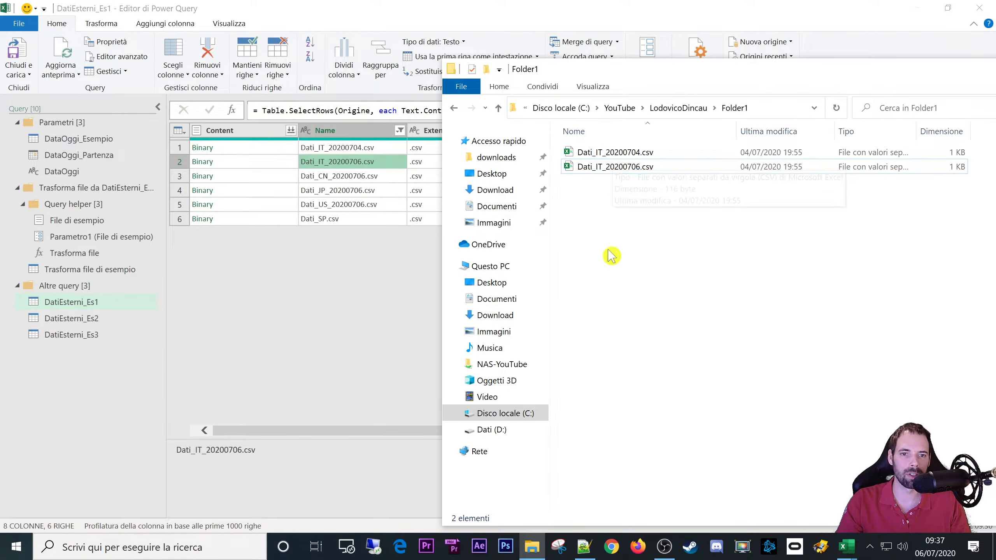
# Step: Check the CSV files in Folder2, and Dati_SP.csv in Folder4
pyautogui.click(671, 108)
pyautogui.doubleClick(594, 168)
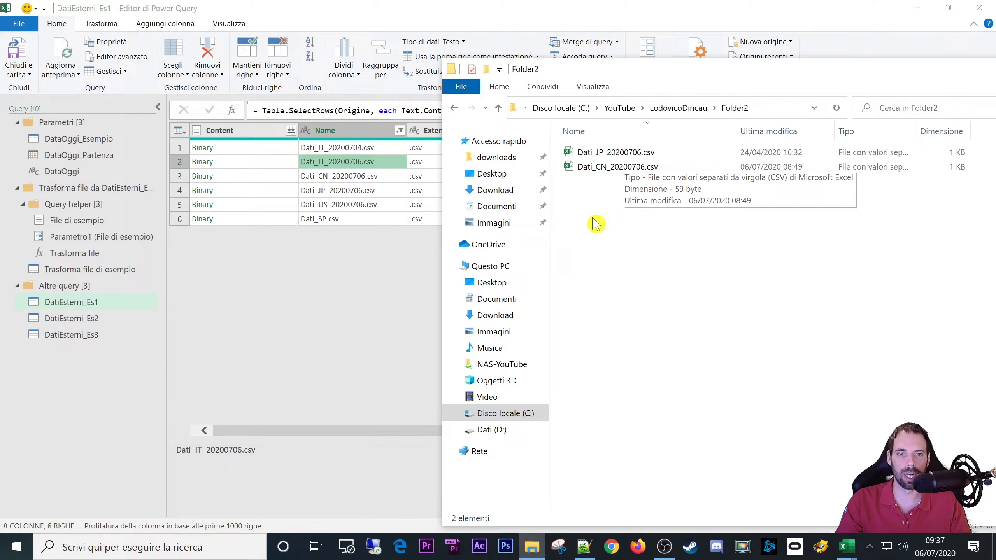
pyautogui.click(610, 168)
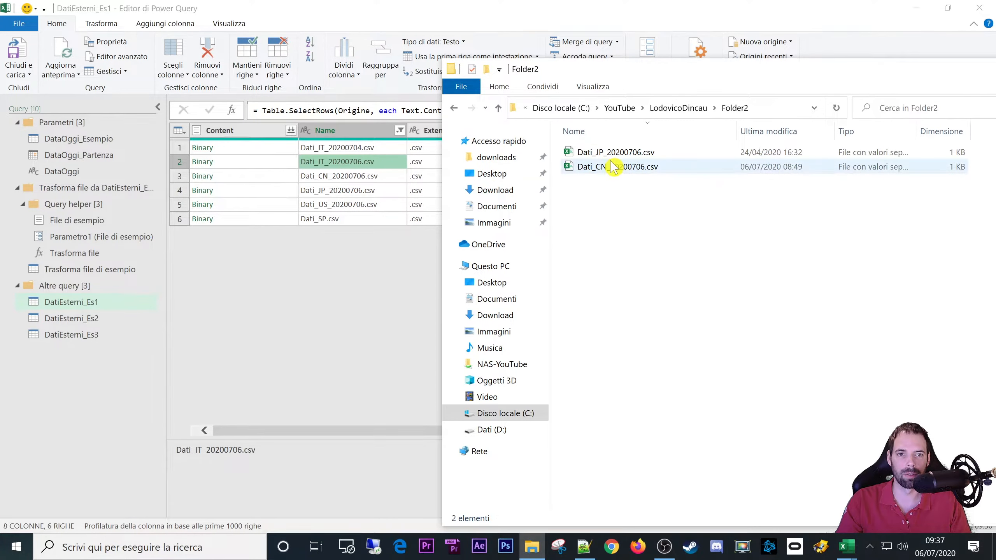
pyautogui.click(679, 109)
pyautogui.doubleClick(612, 196)
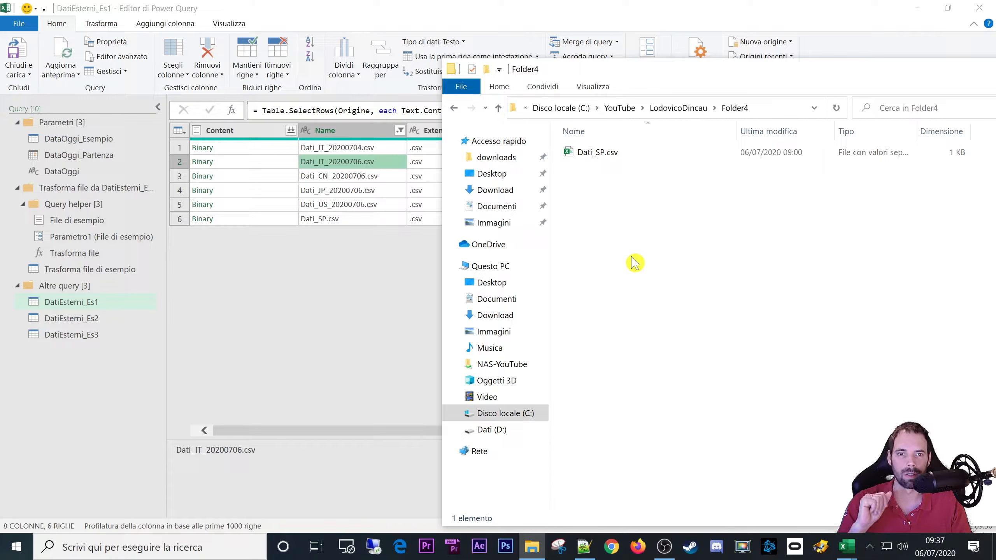
pyautogui.click(601, 158)
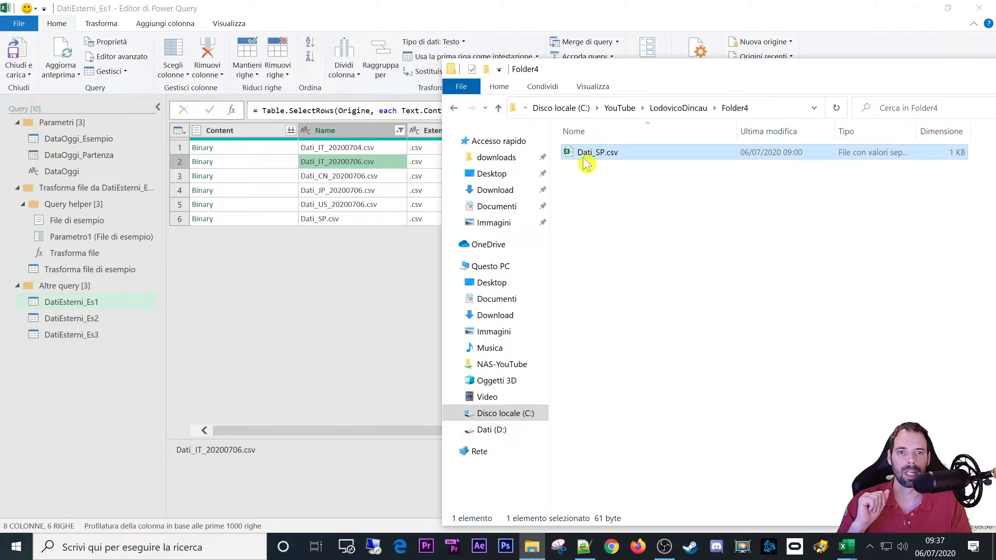
pyautogui.click(608, 200)
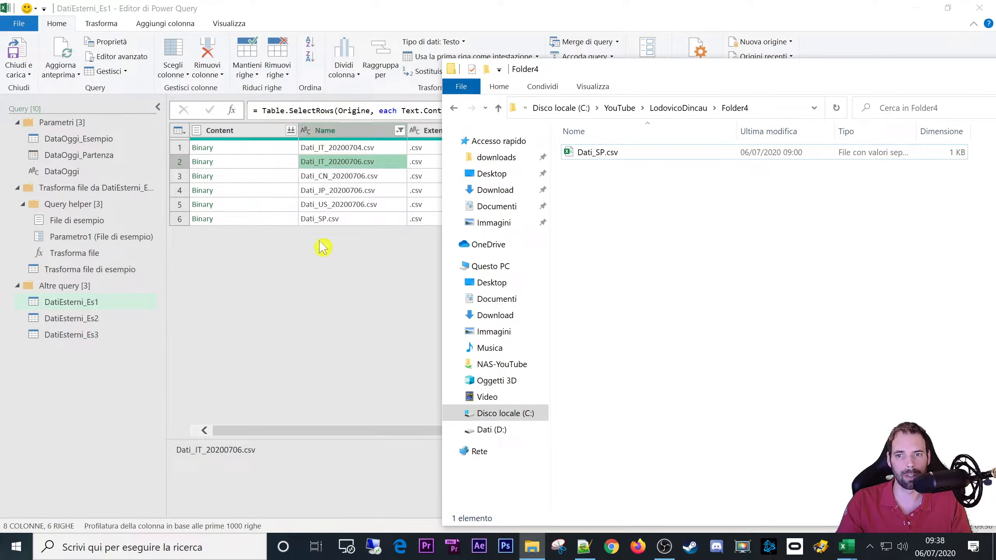
# Step: Examine the file name and modification date of Dati_SP.csv in Folder4 against the files listed in the query
pyautogui.click(579, 153)
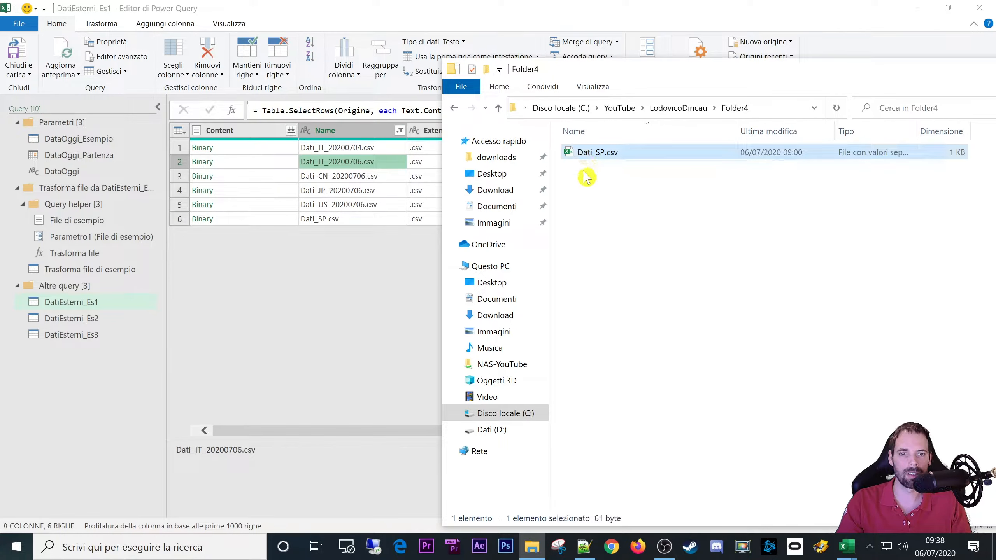
pyautogui.click(597, 218)
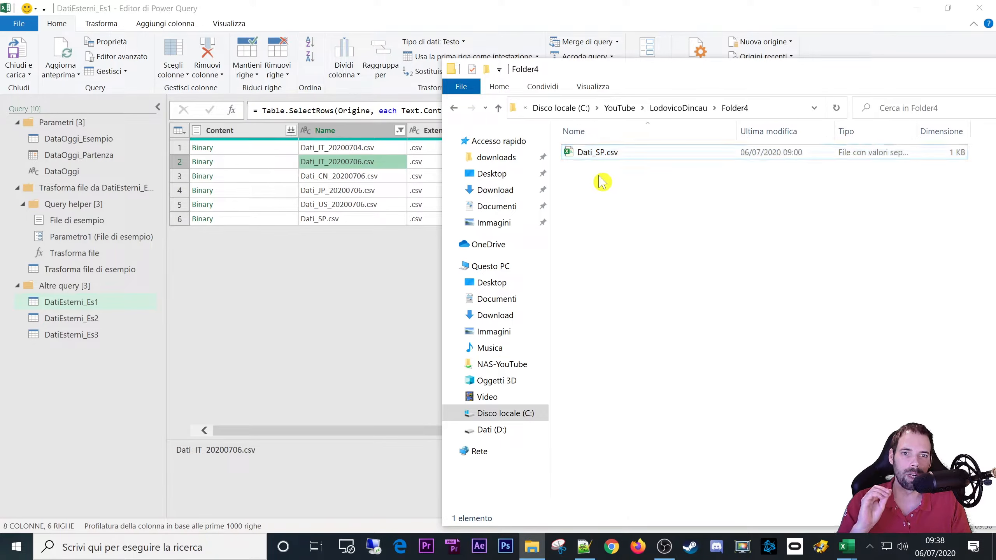
pyautogui.click(595, 153)
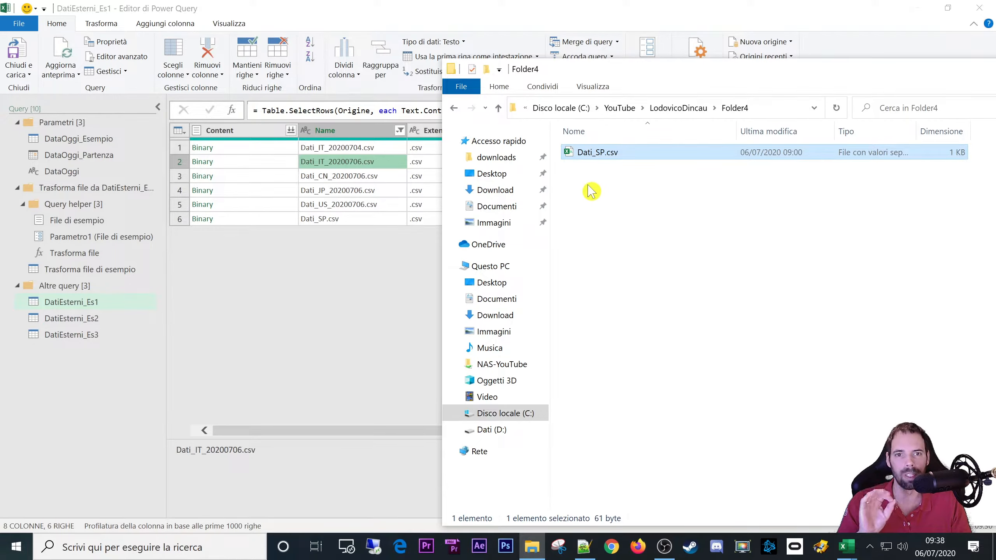
pyautogui.click(596, 199)
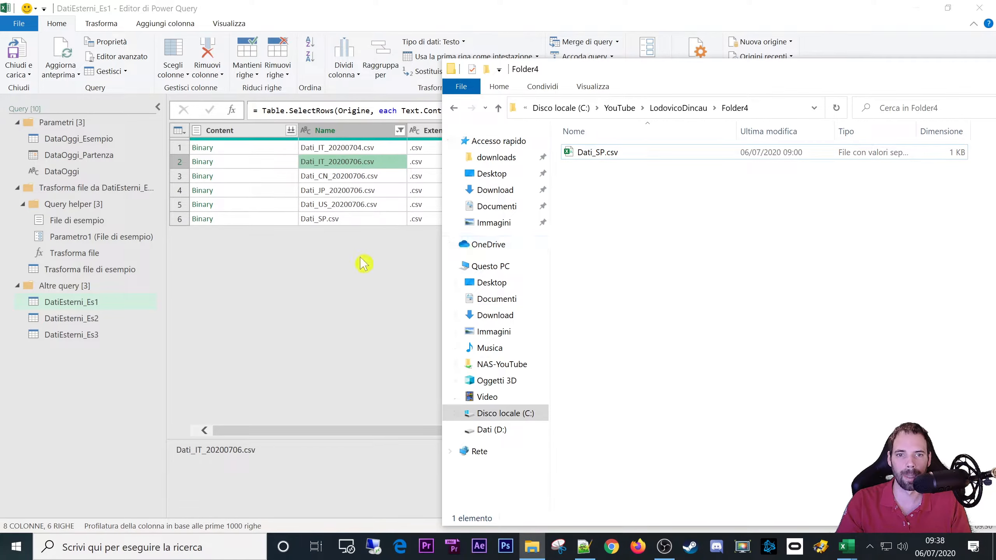
pyautogui.click(610, 159)
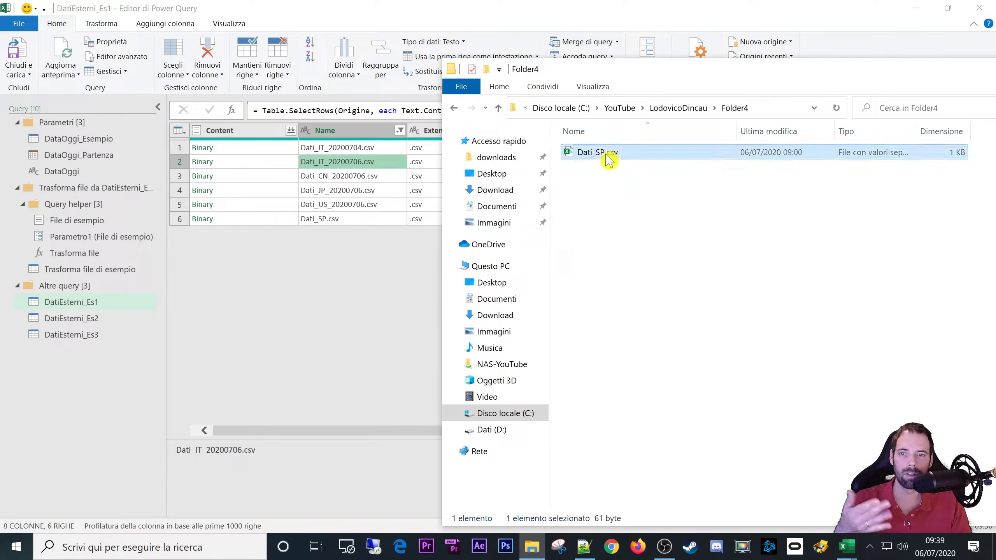
pyautogui.click(621, 215)
pyautogui.click(601, 159)
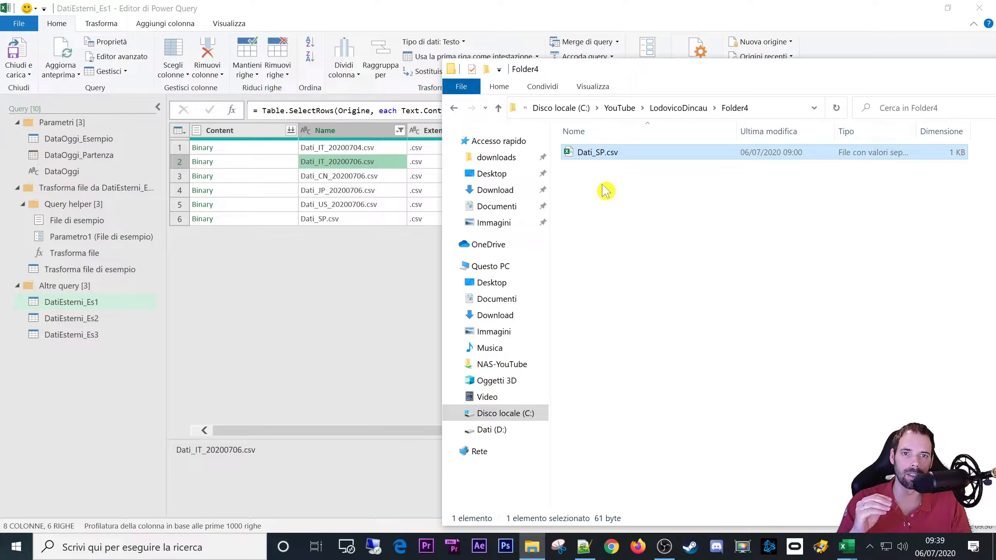
pyautogui.click(600, 173)
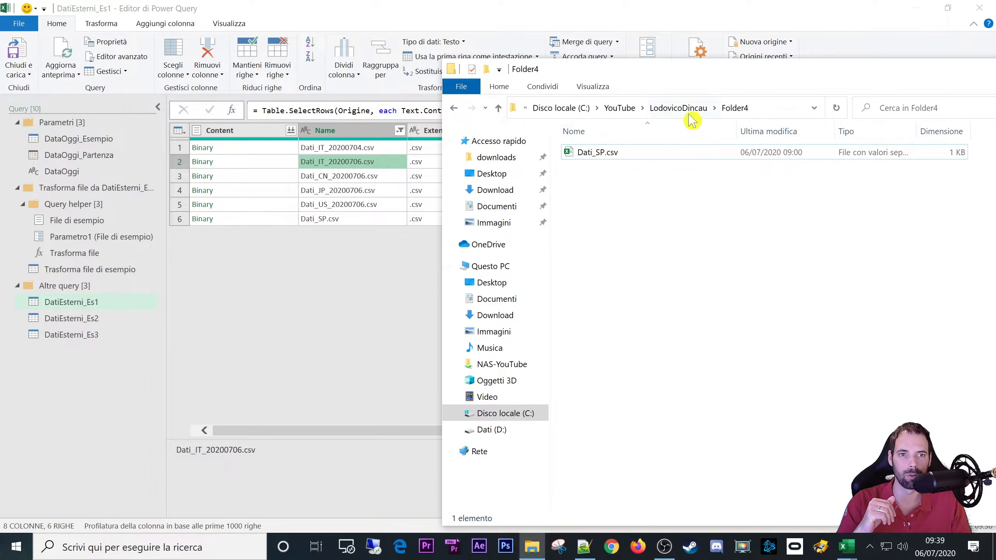
# Step: Return to Folder1 to examine its two dated Dati_IT files together, and reopen Folder4 for comparison
pyautogui.click(678, 108)
pyautogui.doubleClick(625, 157)
pyautogui.click(602, 165)
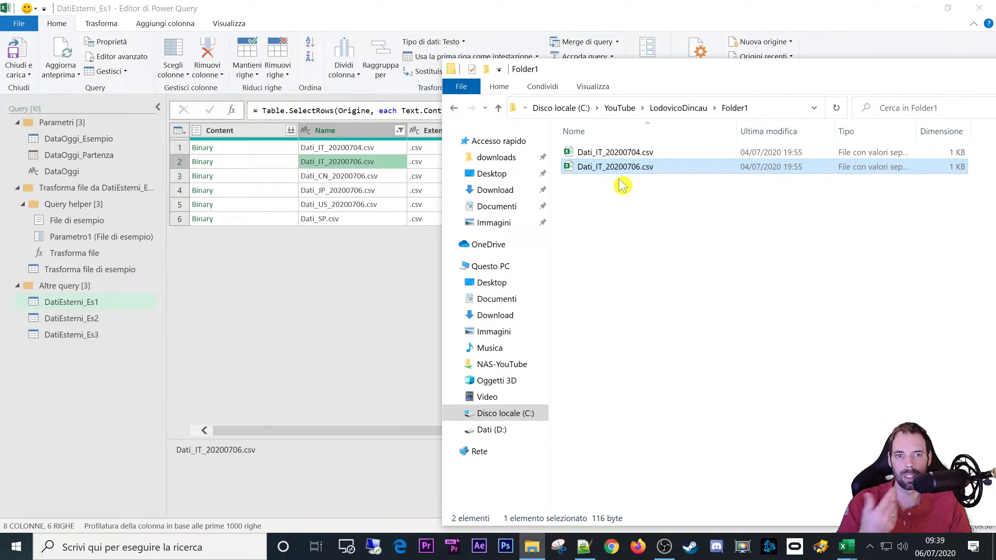
pyautogui.moveTo(678, 222); pyautogui.dragTo(628, 149)
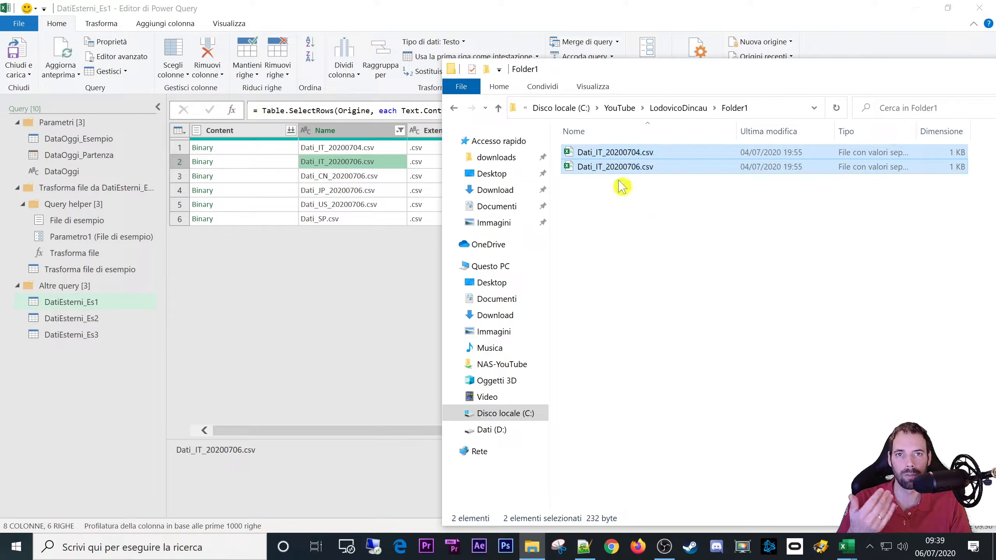
pyautogui.click(624, 214)
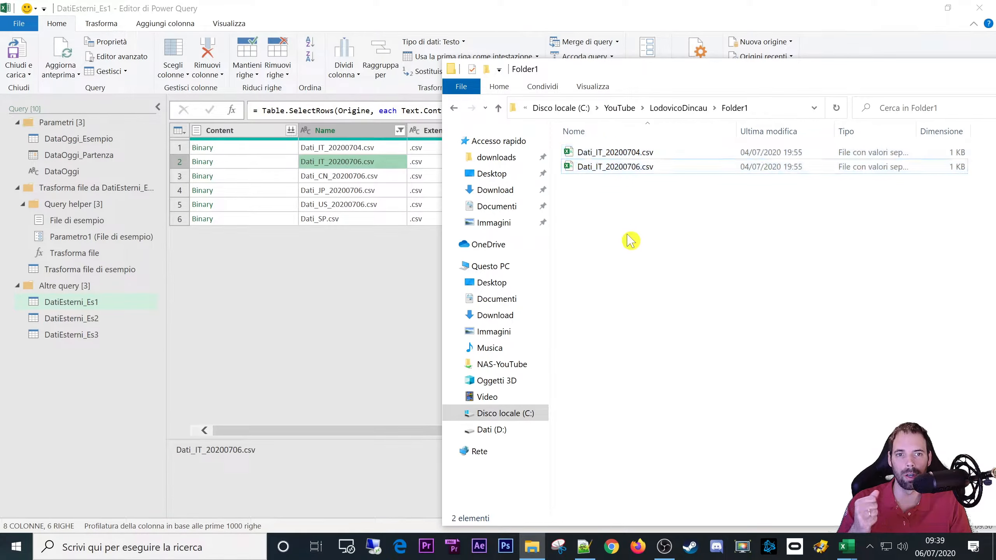
pyautogui.click(684, 112)
pyautogui.doubleClick(607, 196)
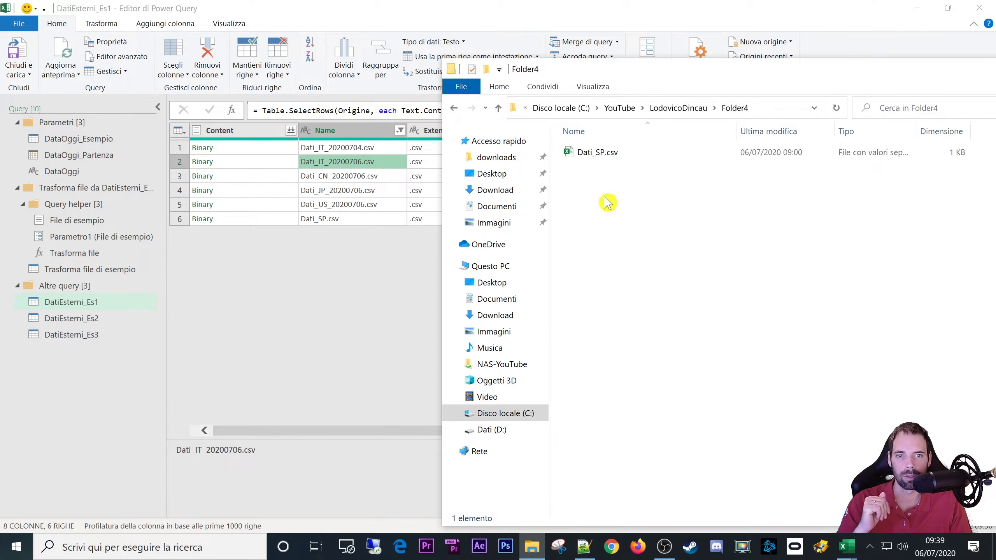
# Step: Examine the file name and modification date of Dati_SP.csv in Folder4 without renaming it
pyautogui.moveTo(684, 215); pyautogui.dragTo(561, 139)
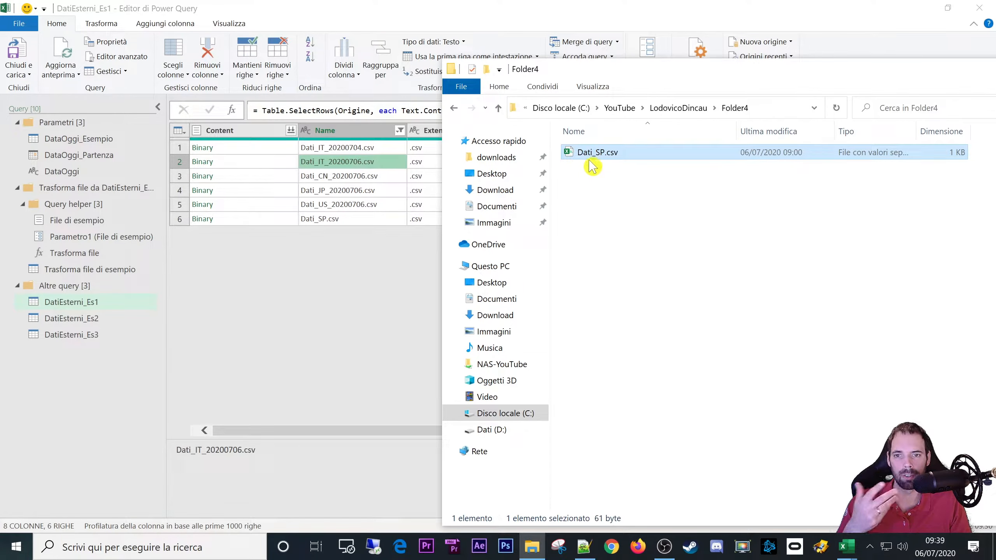
pyautogui.click(602, 156)
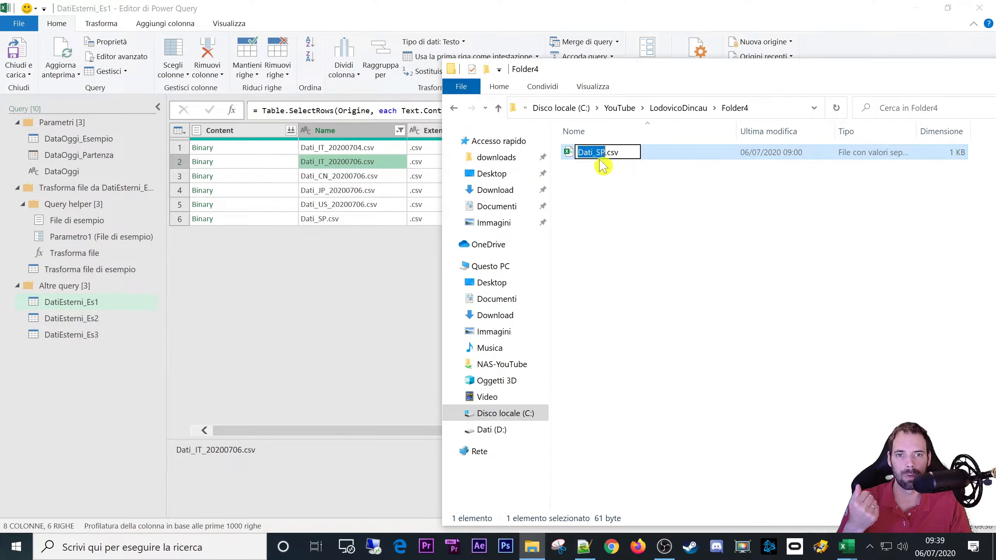
pyautogui.click(607, 184)
pyautogui.click(608, 221)
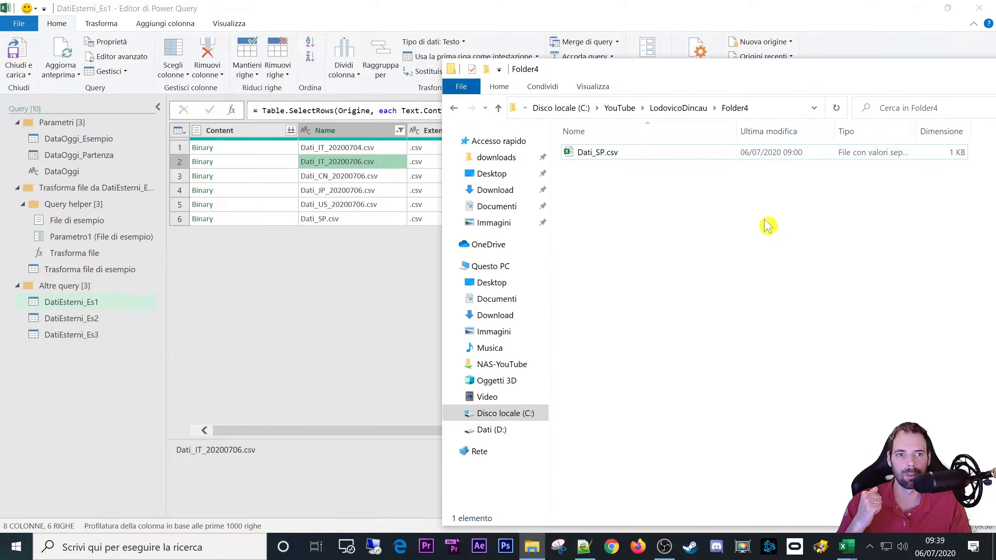
pyautogui.click(771, 158)
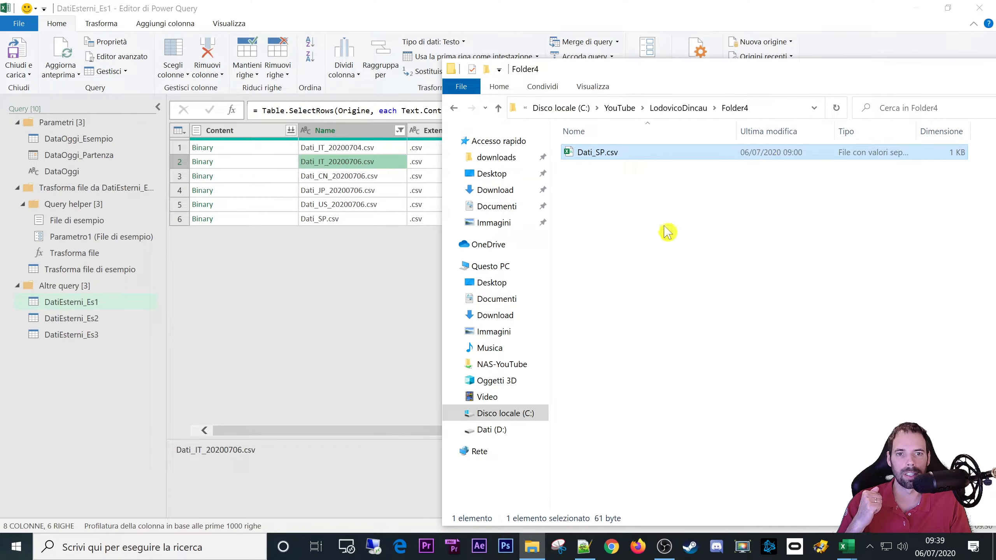
pyautogui.click(663, 238)
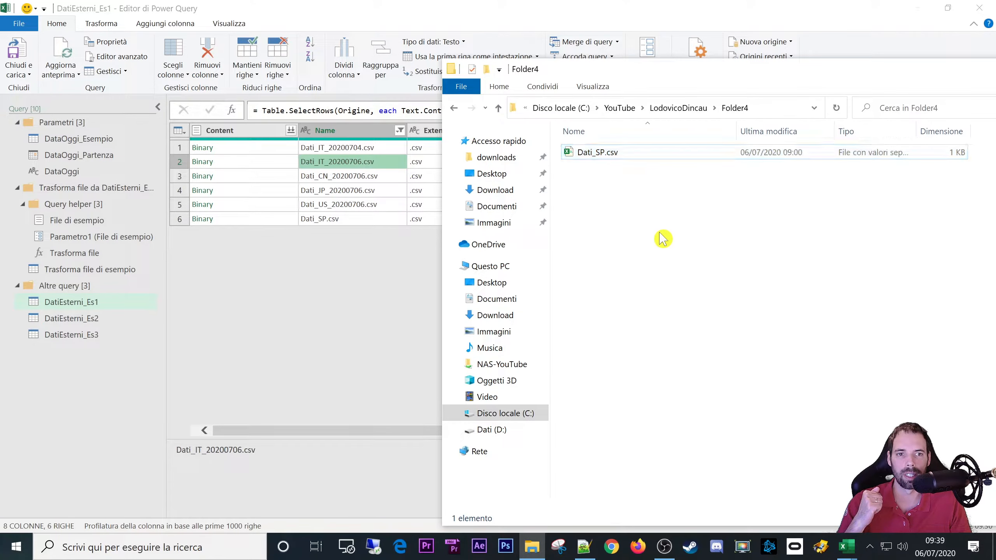
# Step: Go back to Folder1 and check the date in the name of Dati_IT_20200706.csv
pyautogui.click(691, 109)
pyautogui.click(608, 155)
pyautogui.doubleClick(608, 156)
pyautogui.click(637, 168)
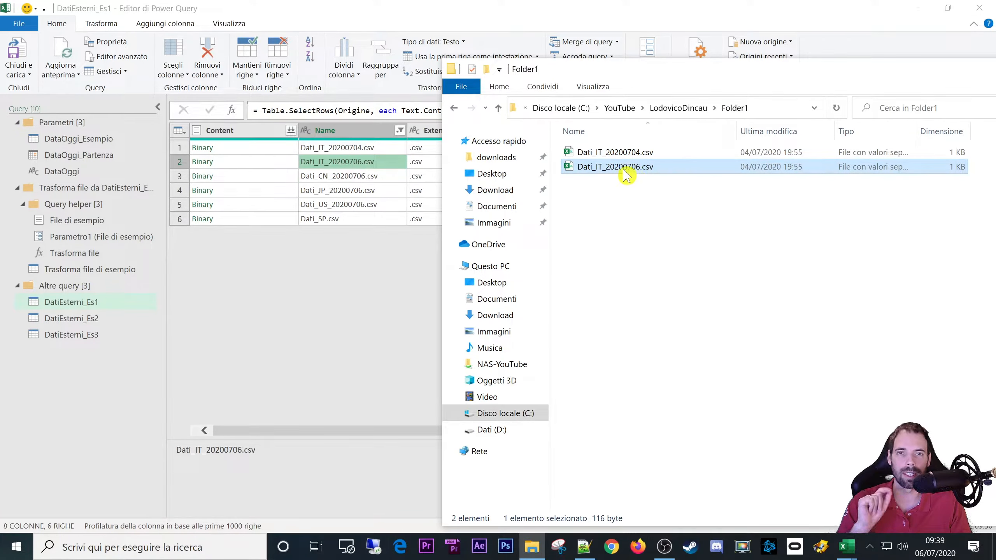
pyautogui.click(643, 257)
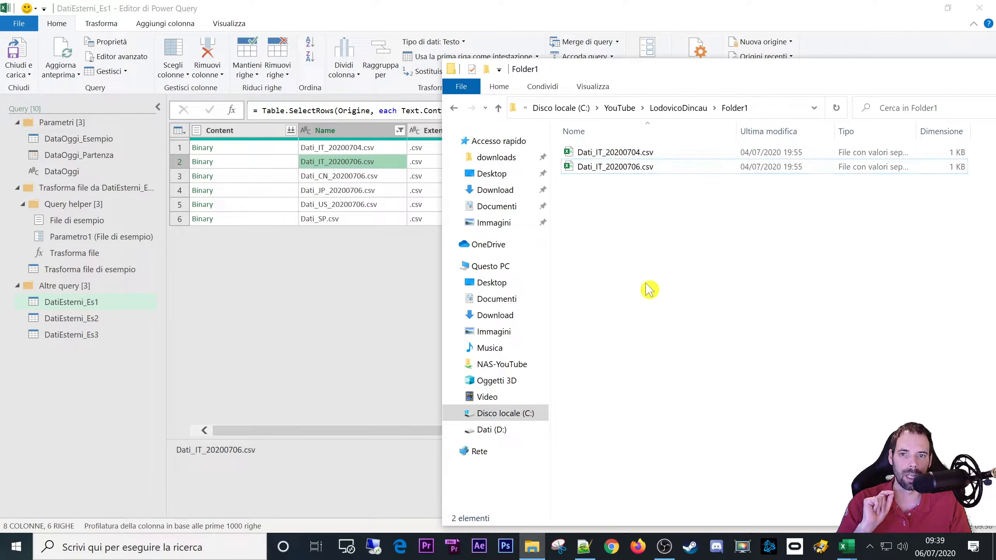
pyautogui.click(639, 167)
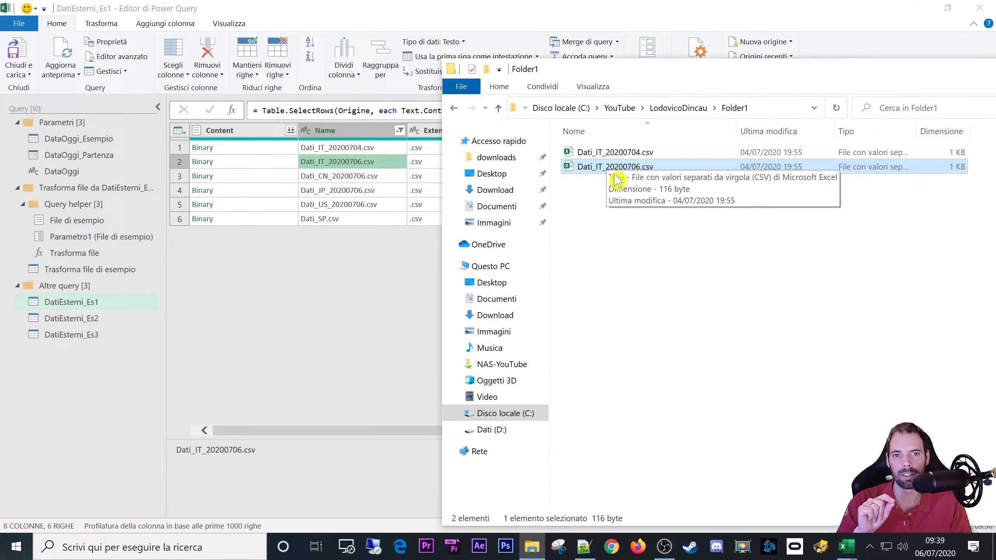
pyautogui.click(618, 218)
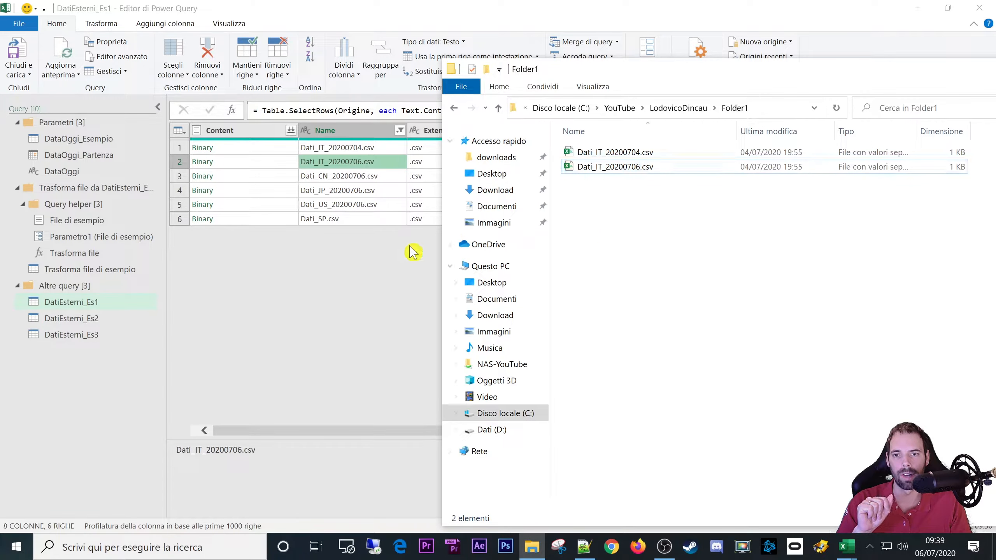
# Step: Switch to the Power Query Editor, compare Dati_SP.csv with the file list, and check each file kept by the CSV_Odierni step
pyautogui.click(294, 280)
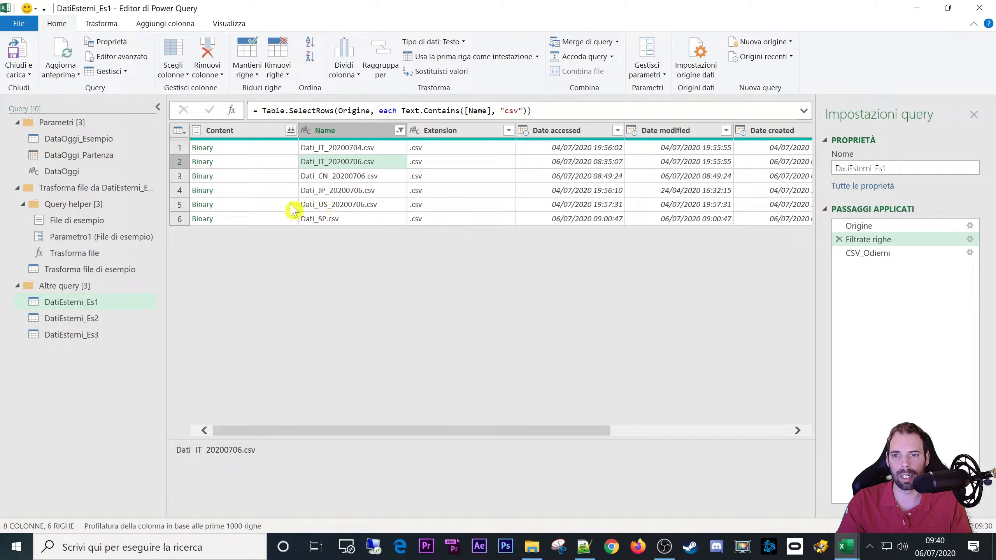
pyautogui.click(317, 221)
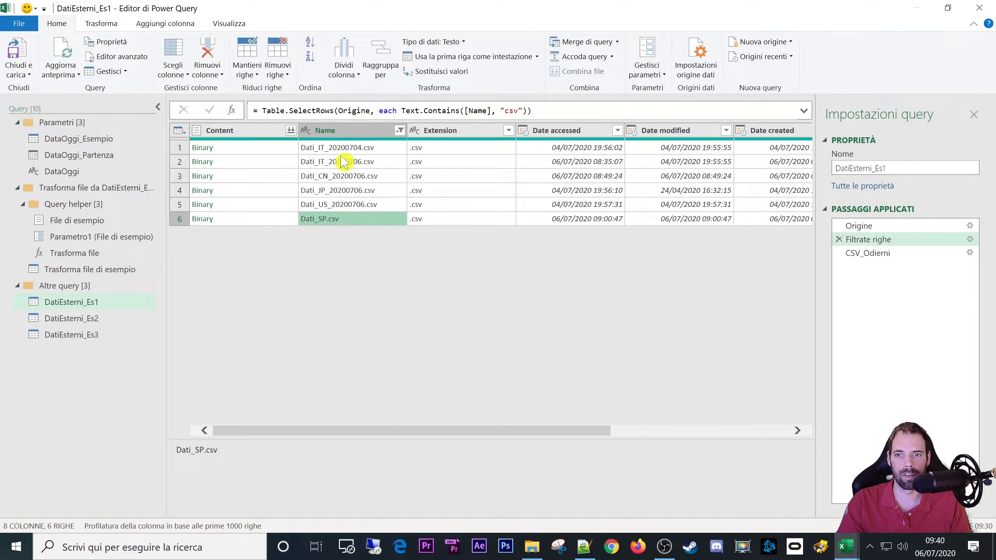
pyautogui.click(871, 254)
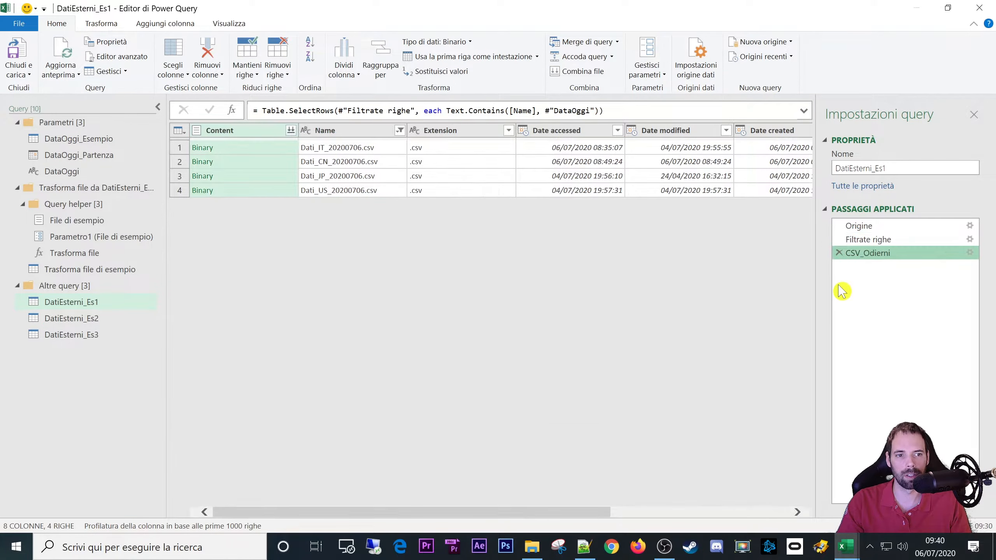
pyautogui.click(347, 151)
pyautogui.click(357, 164)
pyautogui.click(363, 177)
pyautogui.click(367, 191)
pyautogui.click(363, 177)
pyautogui.click(365, 162)
pyautogui.click(365, 149)
pyautogui.click(366, 162)
pyautogui.click(367, 177)
pyautogui.click(367, 191)
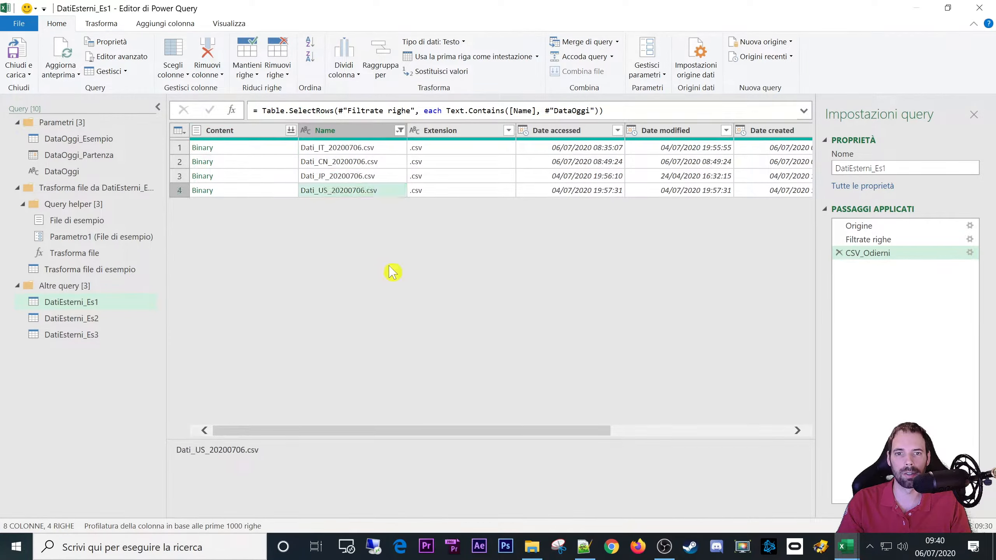
# Step: Display the Filtrate righe step of DatiEsterni_Es1 and go through the file names in its Name column
pyautogui.click(869, 239)
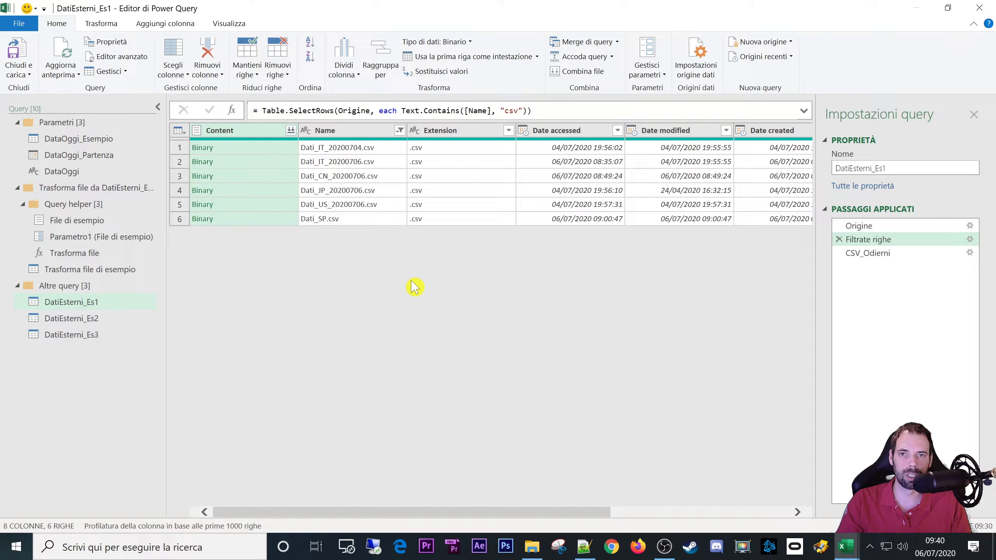
pyautogui.click(345, 148)
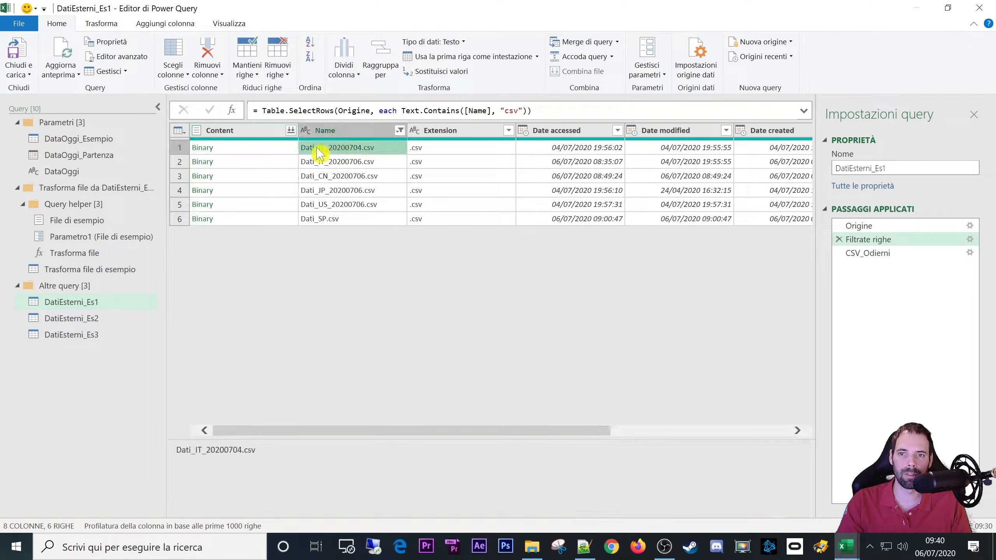
pyautogui.press('Down')
pyautogui.press('Down')
pyautogui.press('Down')
pyautogui.press('Down')
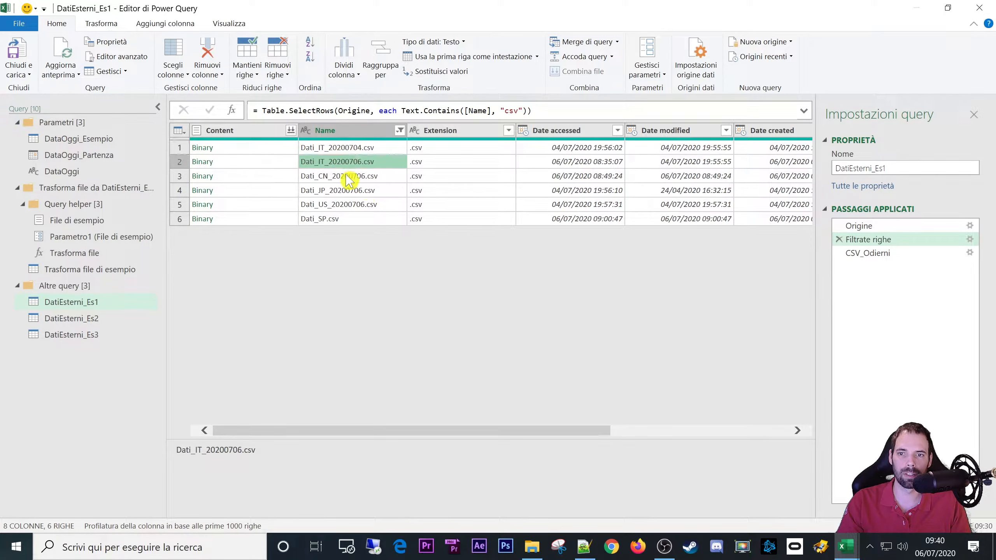
pyautogui.press('Up')
pyautogui.press('Up')
pyautogui.press('Up')
pyautogui.press('Up')
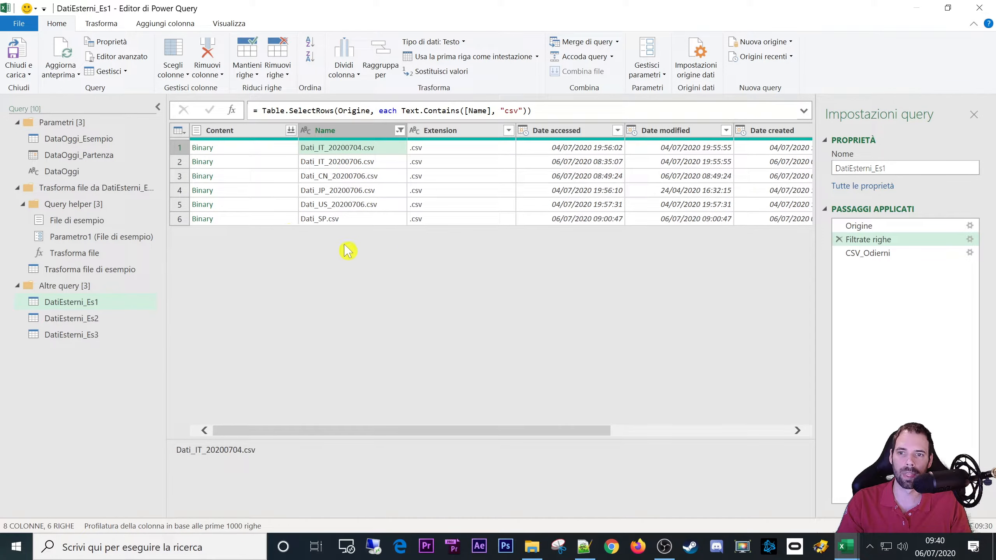
# Step: View the DataOggi_Esempio query and open the DataOggi_Partenza query
pyautogui.click(84, 143)
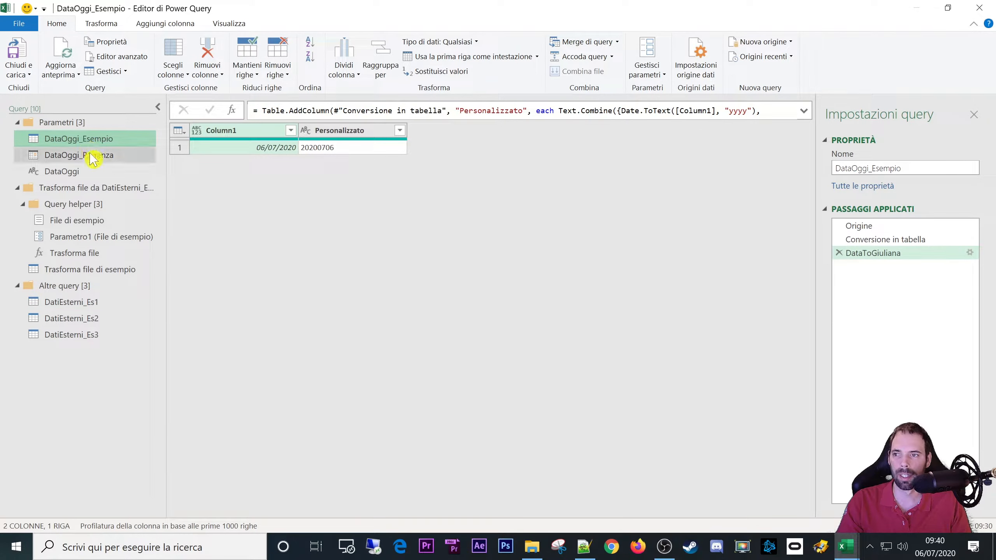
pyautogui.click(91, 155)
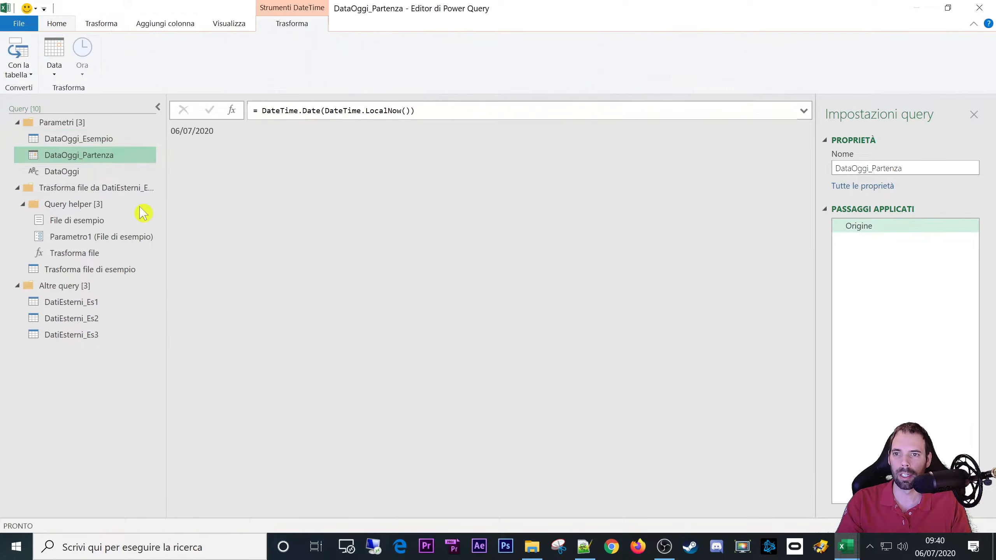
pyautogui.click(67, 156)
# Step: Look up the blank query option among the other new data sources, without creating a query
pyautogui.click(46, 23)
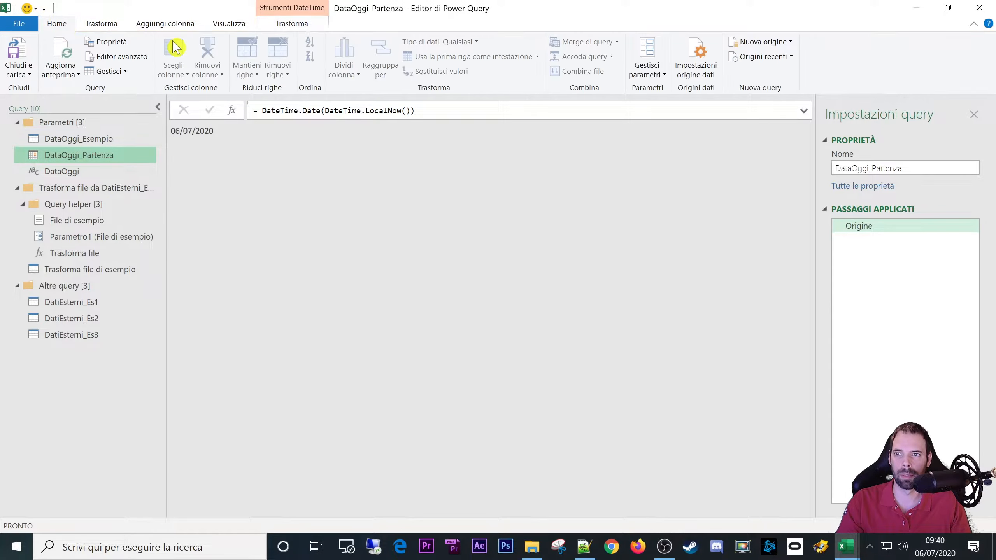
pyautogui.click(759, 41)
pyautogui.moveTo(770, 118)
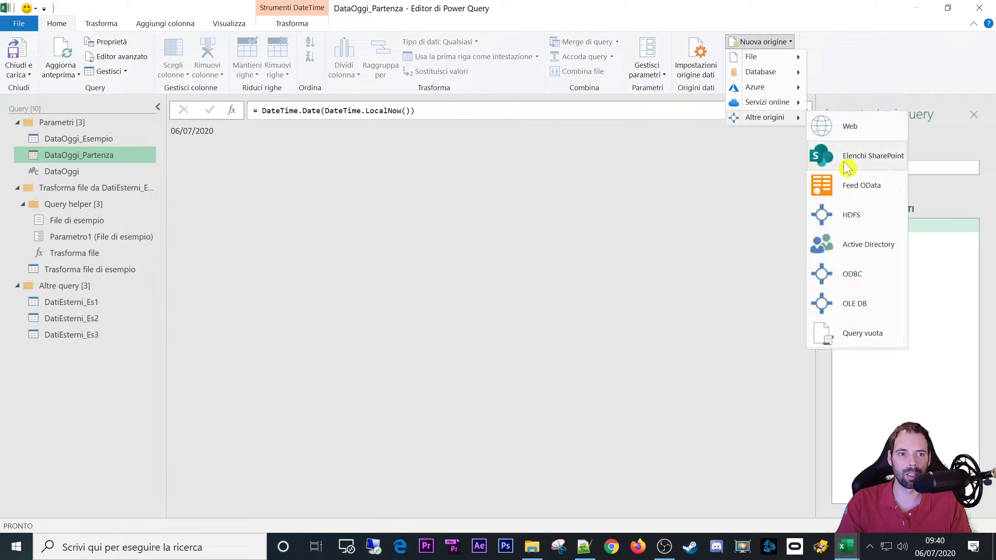
pyautogui.click(283, 198)
pyautogui.click(266, 164)
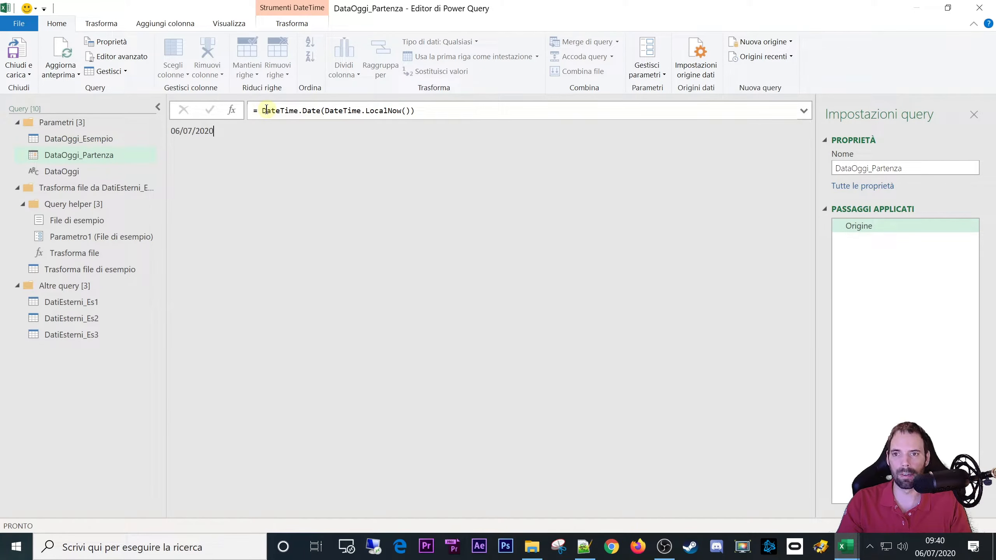
# Step: Examine the DateTime.Date(DateTime.LocalNow()) formula of DataOggi_Partenza and the date it returns
pyautogui.moveTo(260, 111); pyautogui.dragTo(472, 111)
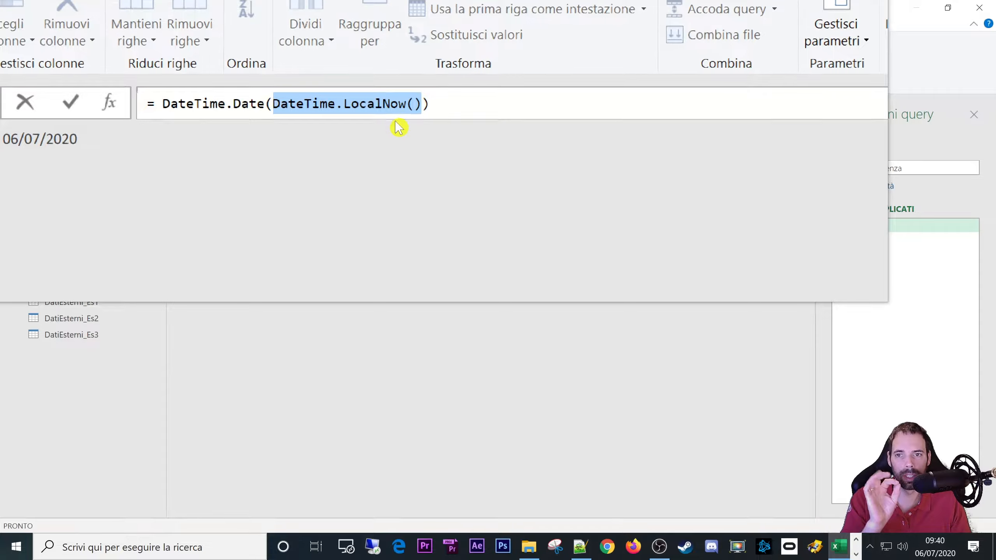
pyautogui.click(292, 109)
pyautogui.moveTo(262, 112); pyautogui.dragTo(465, 118)
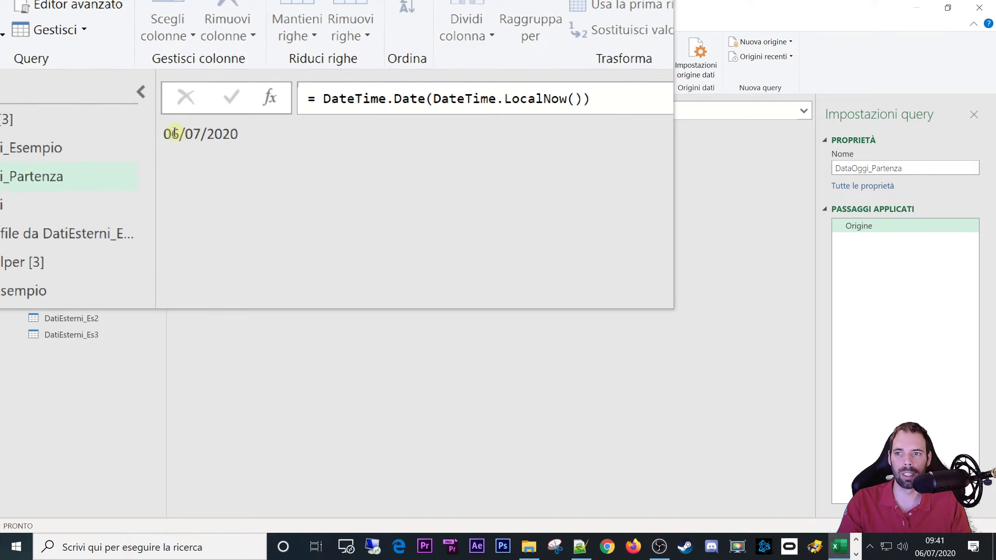
pyautogui.moveTo(0, 142); pyautogui.dragTo(89, 141)
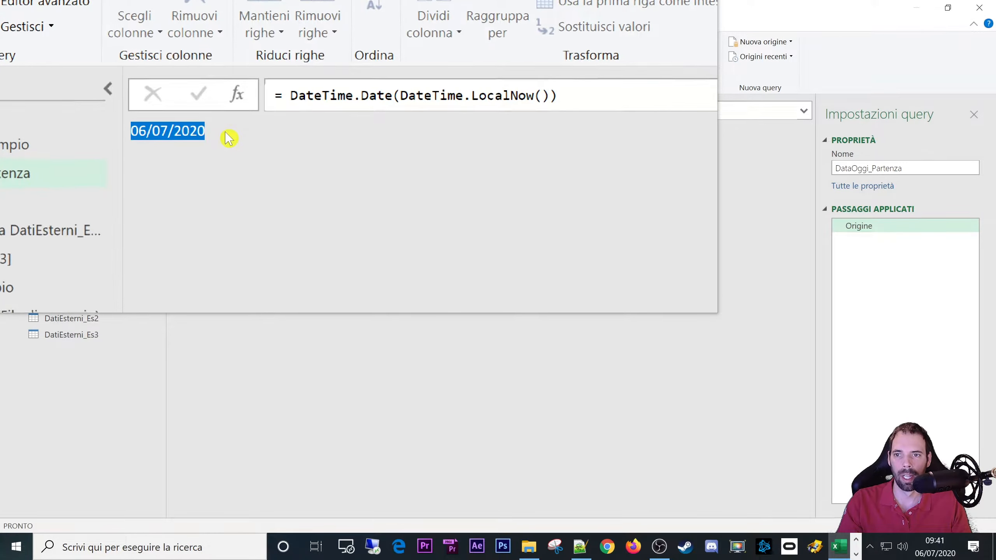
pyautogui.press('super+Escape')
pyautogui.click(238, 177)
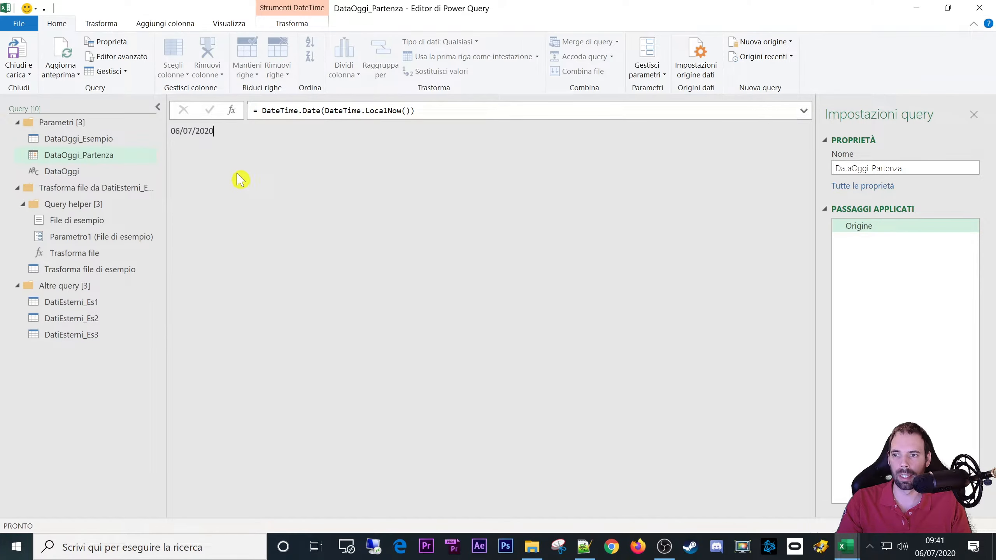
# Step: Compare the first file name in DatiEsterni_Es1 with Dati_IT_20200706.csv in Folder1 in File Explorer
pyautogui.click(65, 302)
pyautogui.click(351, 147)
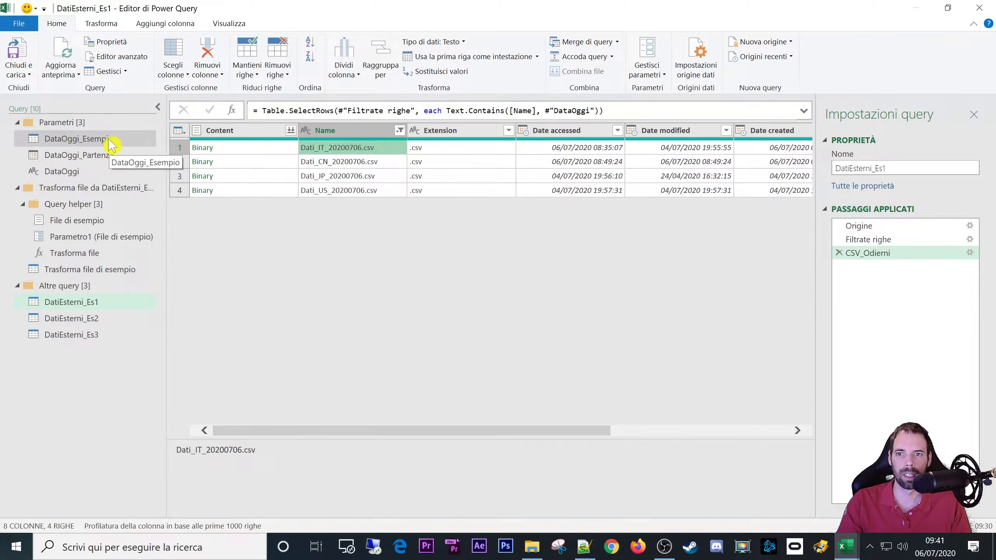
pyautogui.click(543, 551)
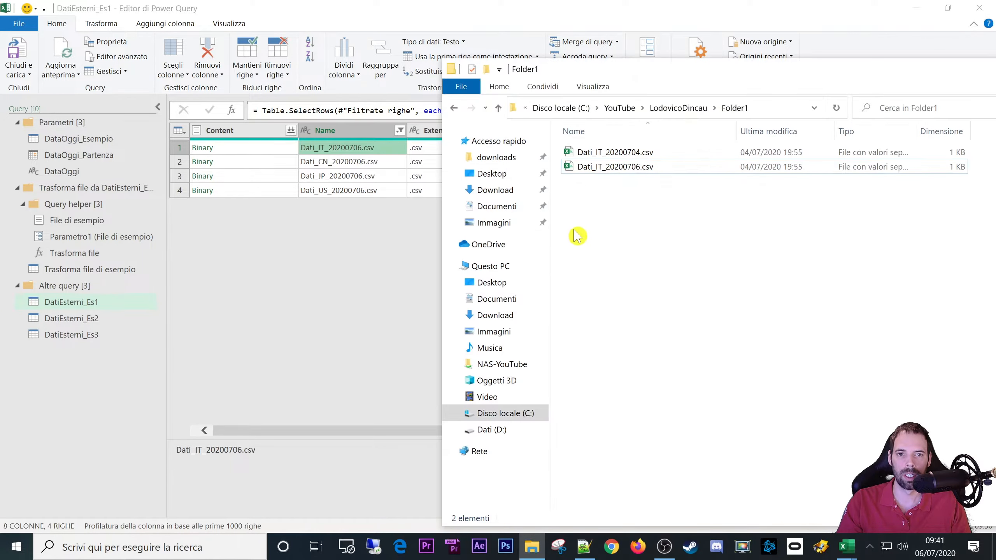
pyautogui.click(600, 169)
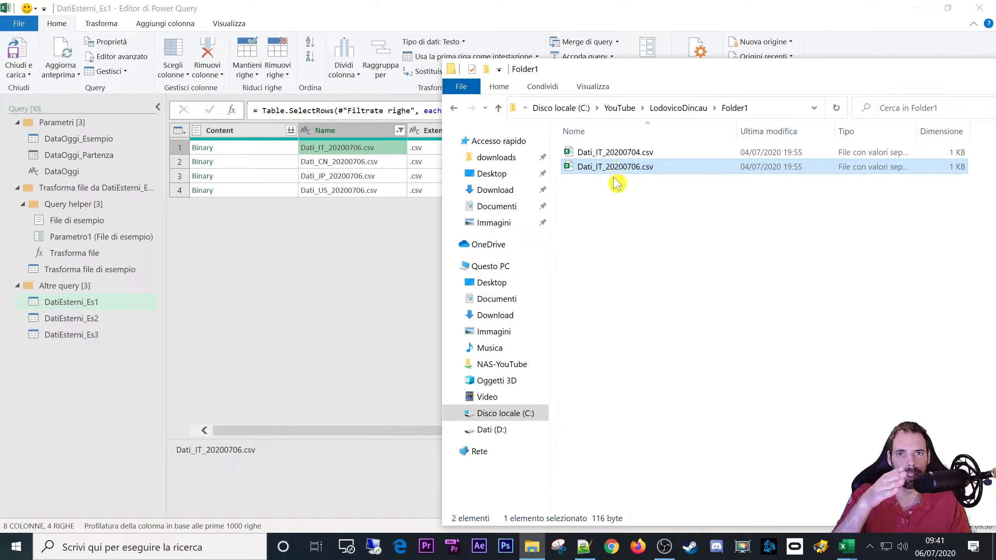
pyautogui.click(634, 238)
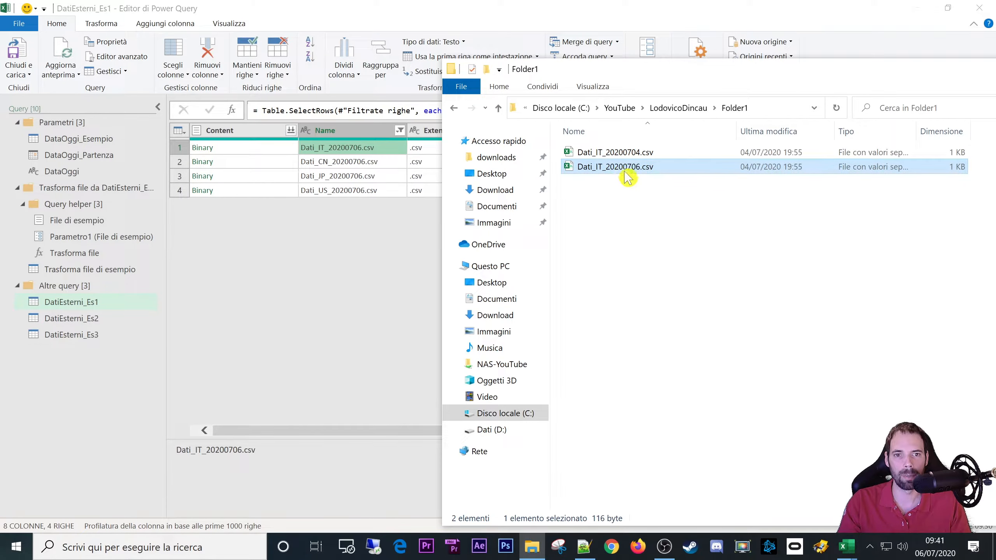
pyautogui.click(642, 206)
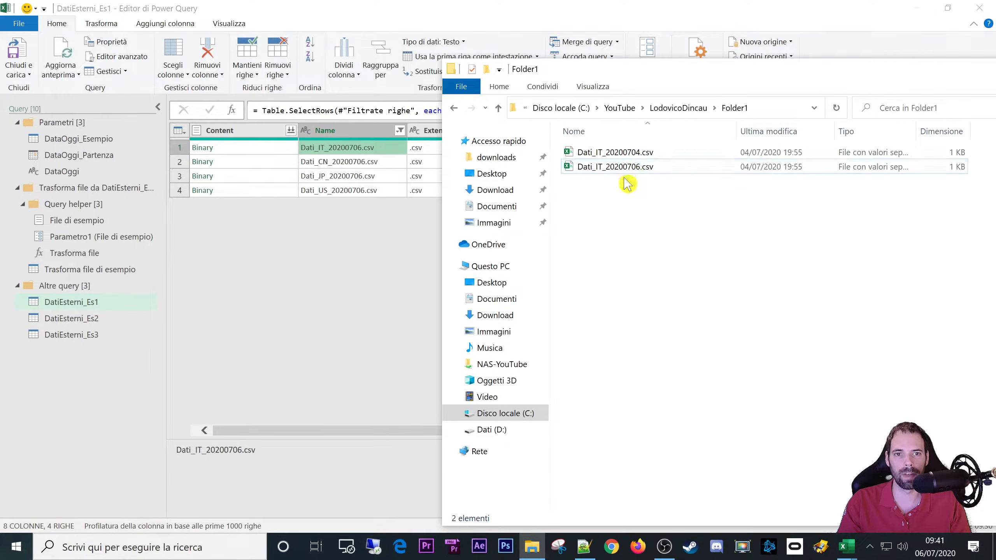
# Step: Return to the Power Query Editor, review the DataOggi_Partenza formula and its date, and open the DataOggi query
pyautogui.click(307, 246)
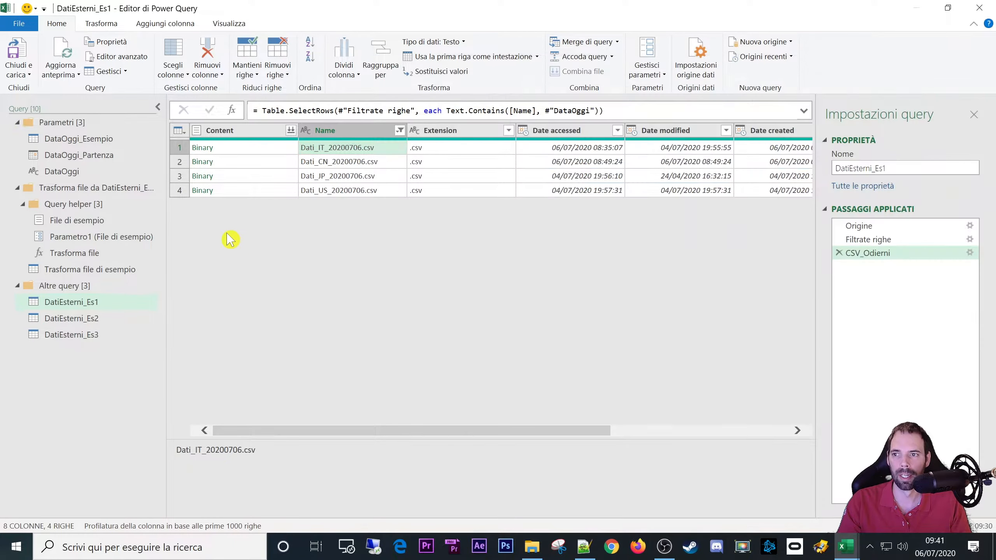
pyautogui.click(67, 139)
pyautogui.click(90, 155)
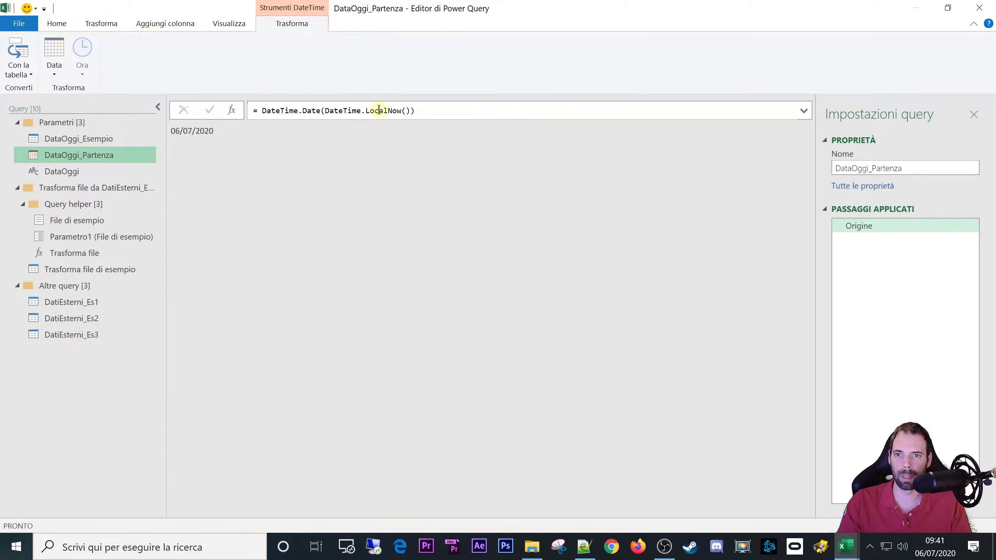
pyautogui.moveTo(438, 111); pyautogui.dragTo(172, 108)
pyautogui.click(231, 200)
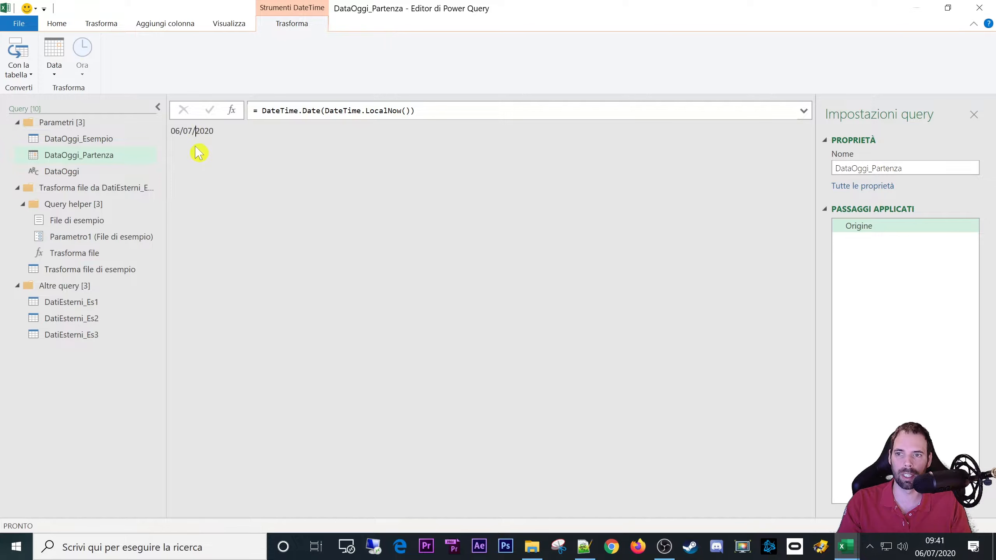
pyautogui.click(58, 171)
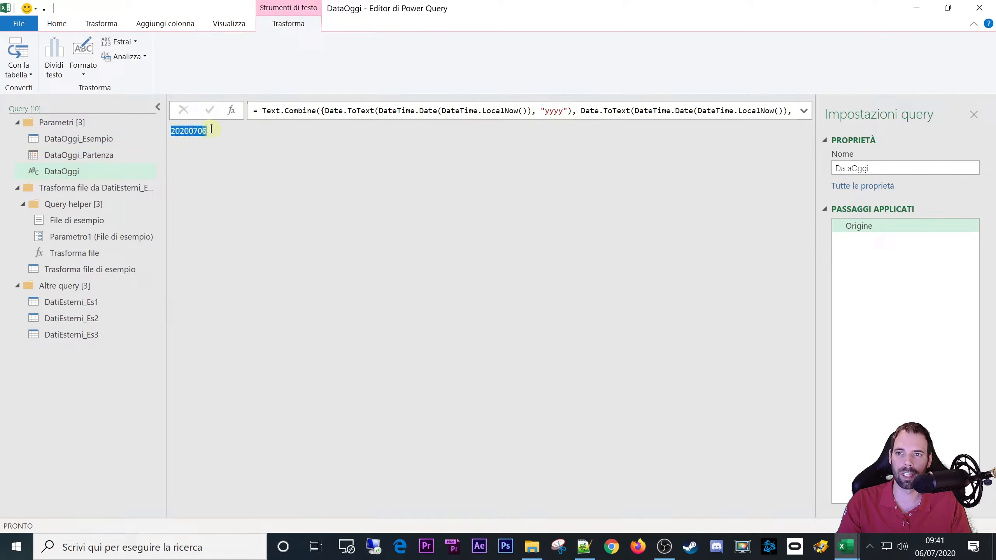
# Step: Examine the Origine and Conversione in tabella steps of the DataOggi_Esempio query
pyautogui.click(88, 139)
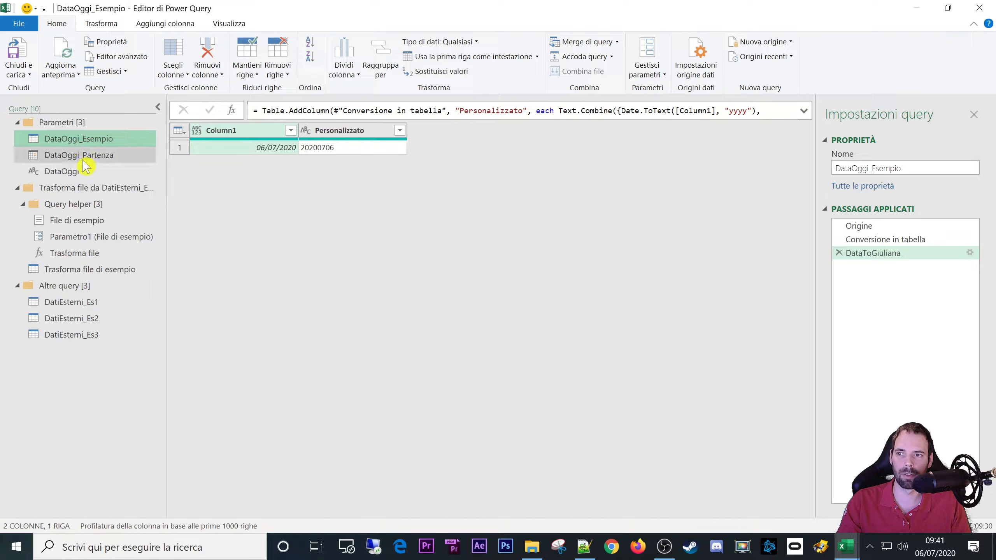
pyautogui.click(868, 227)
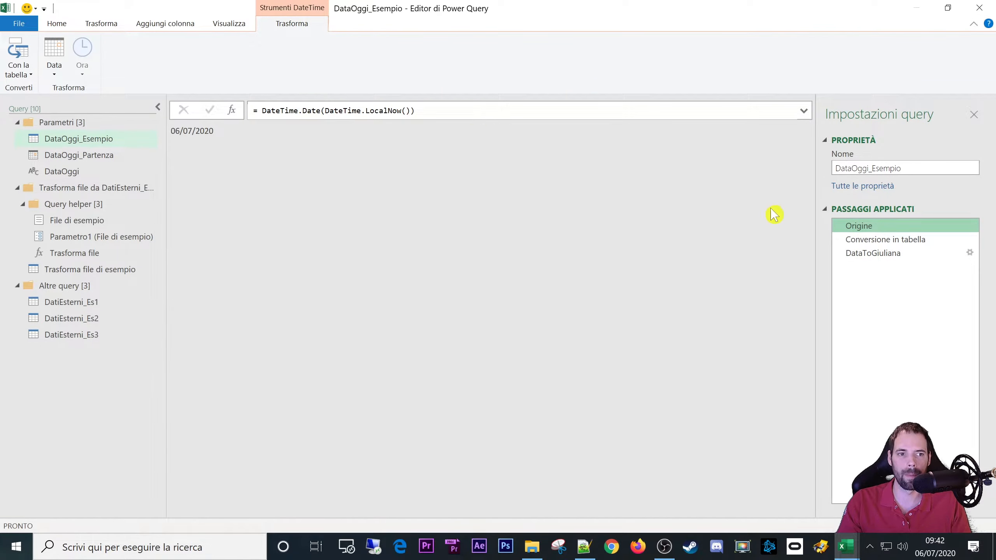
pyautogui.click(889, 240)
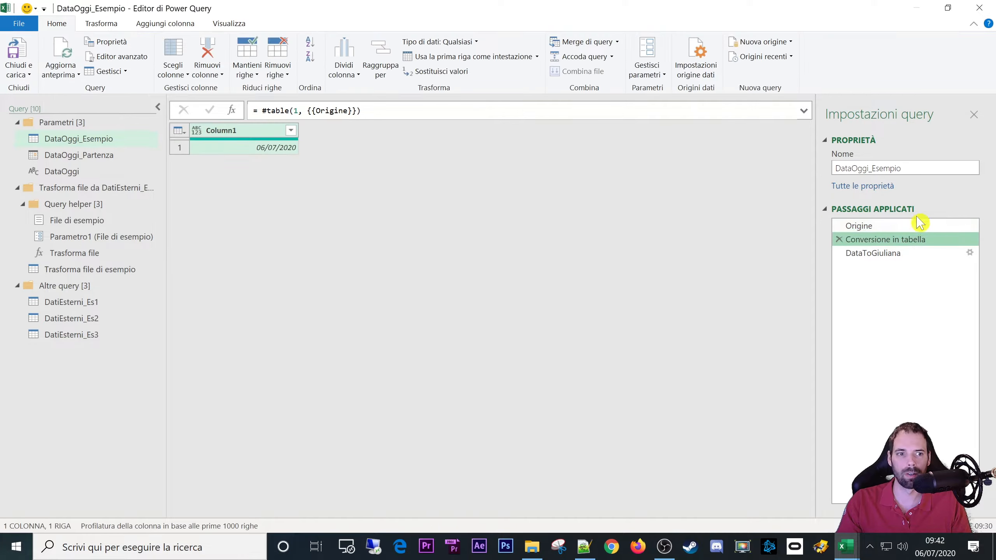
pyautogui.click(834, 227)
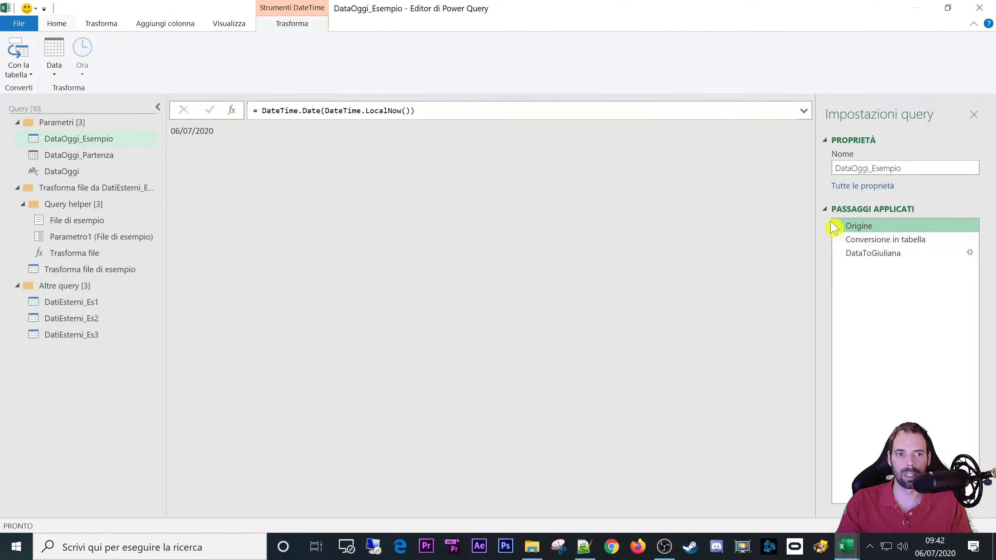
# Step: Insert a table conversion after the Origine step of DataOggi_Esempio, and remove that extra step again
pyautogui.click(20, 75)
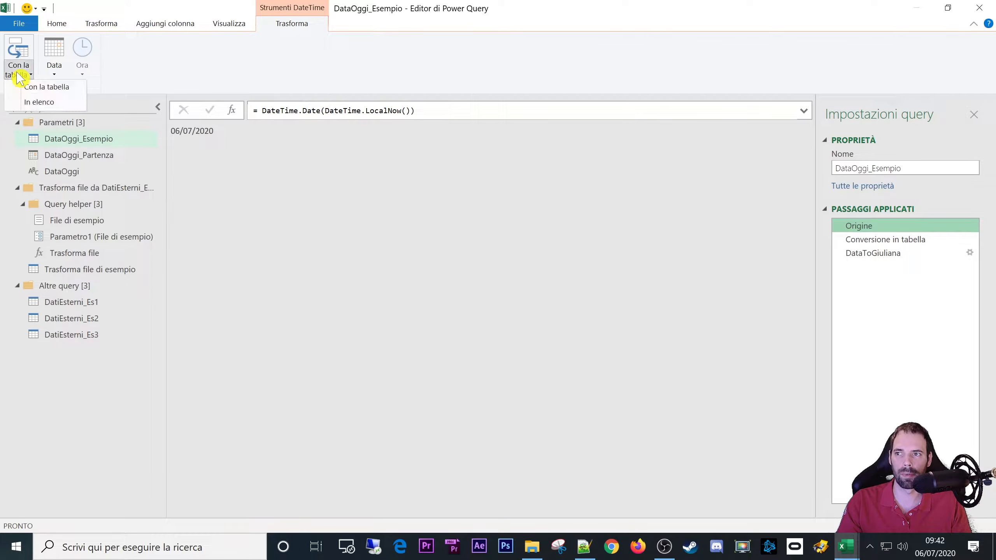
pyautogui.click(42, 88)
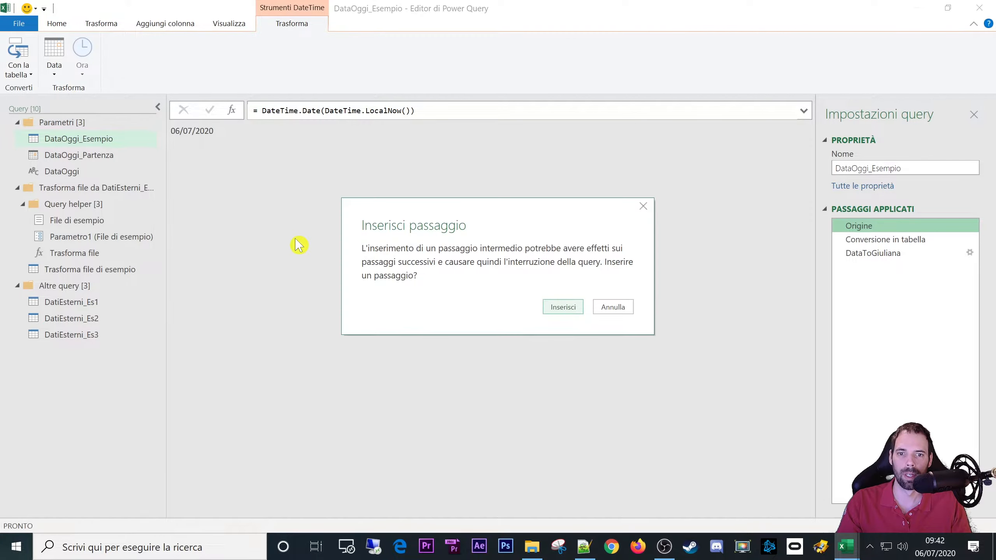
pyautogui.click(541, 307)
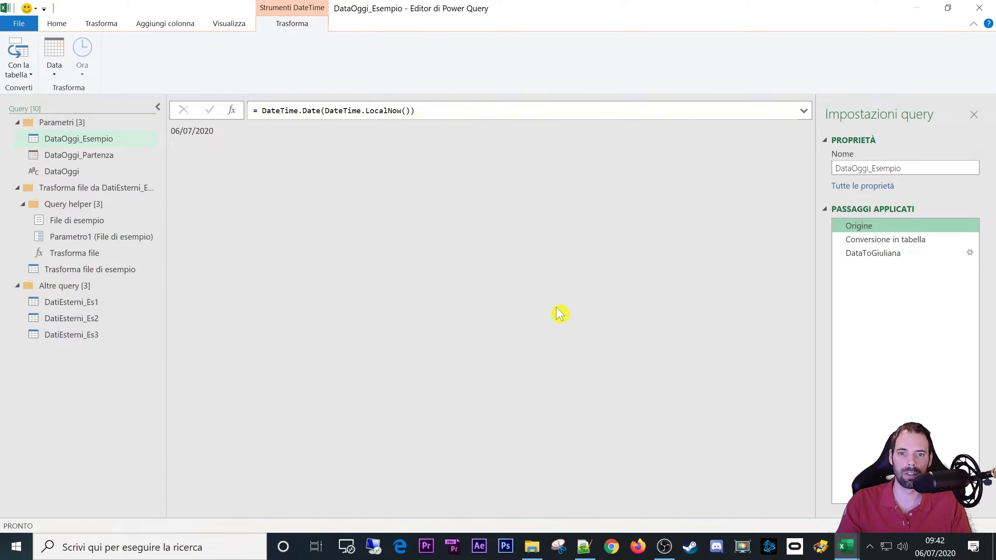
pyautogui.click(839, 240)
pyautogui.click(562, 307)
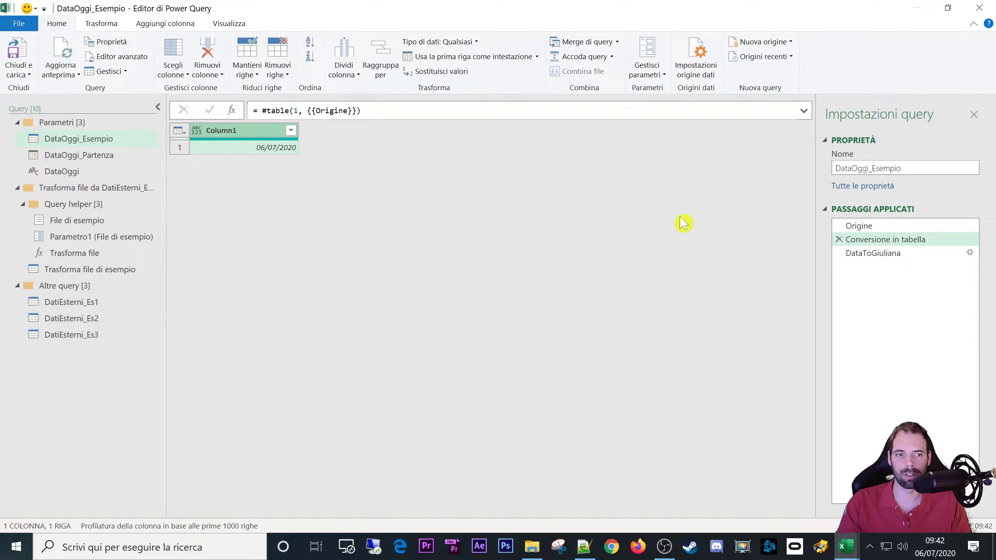
# Step: Open the settings of the DataToGiuliana step and examine the Text.Combine function with the list inside its braces
pyautogui.click(891, 254)
pyautogui.click(165, 23)
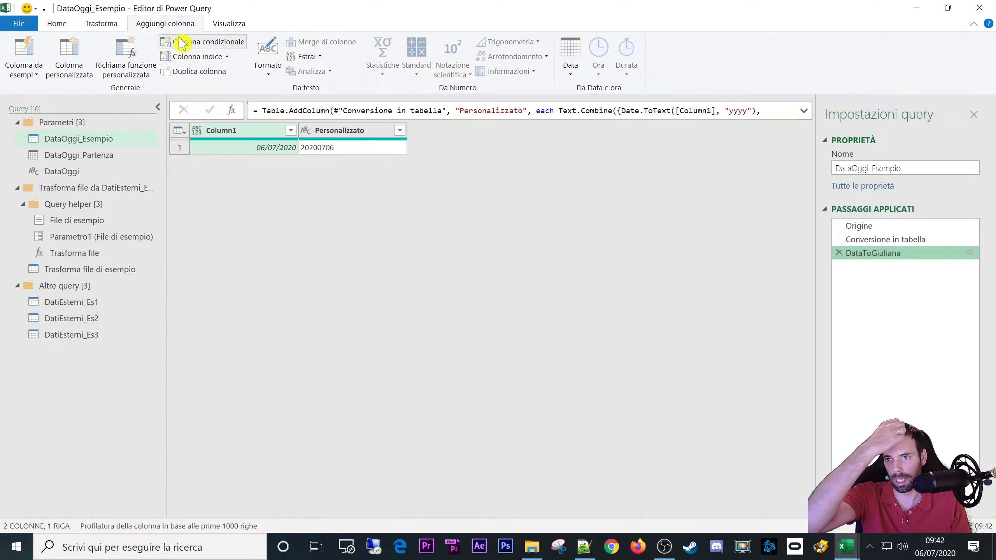
pyautogui.click(970, 252)
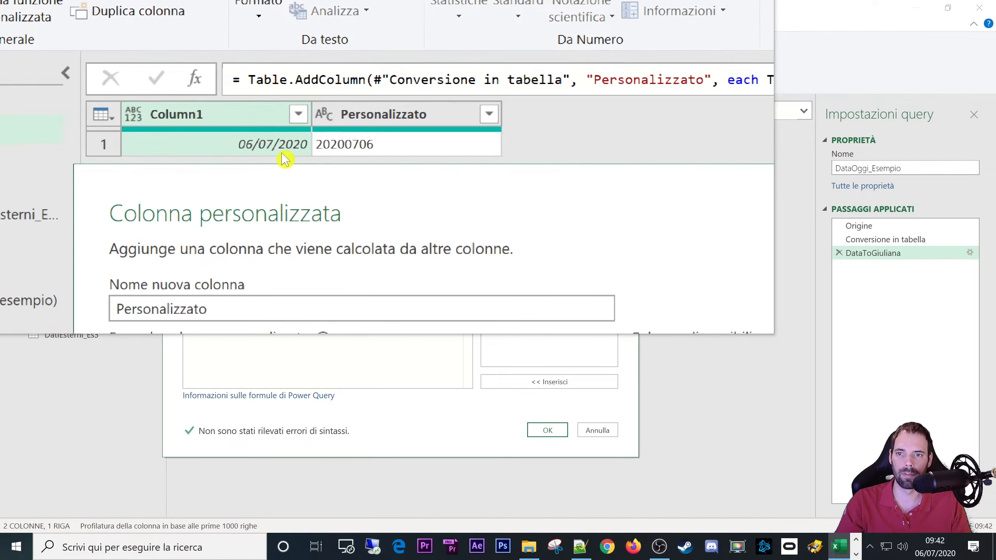
pyautogui.click(250, 301)
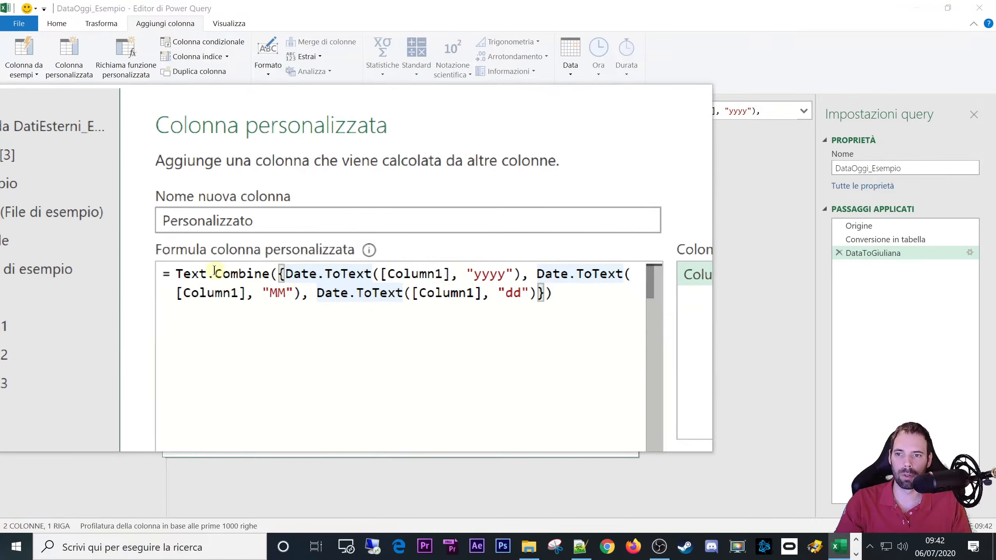
pyautogui.moveTo(195, 274); pyautogui.dragTo(273, 272)
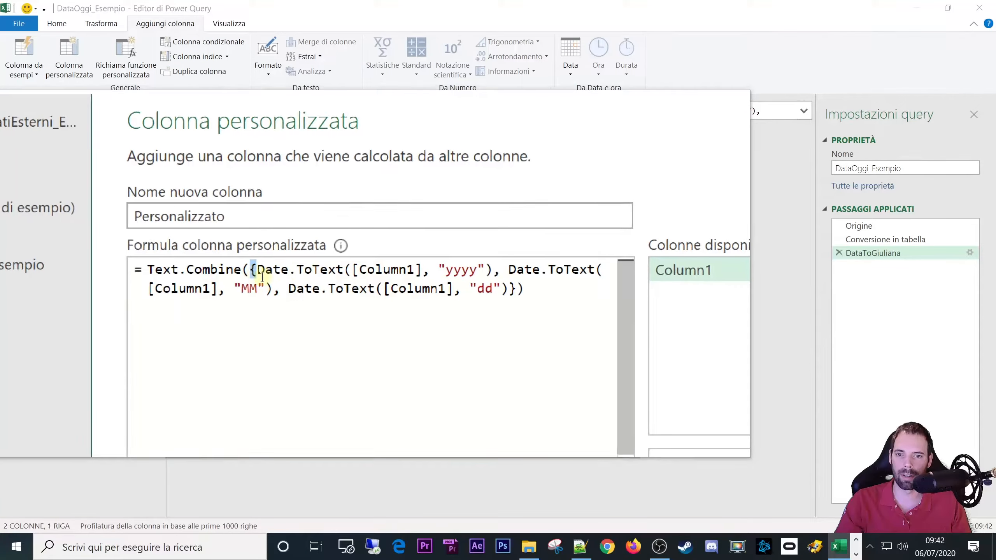
pyautogui.moveTo(262, 277); pyautogui.dragTo(515, 289)
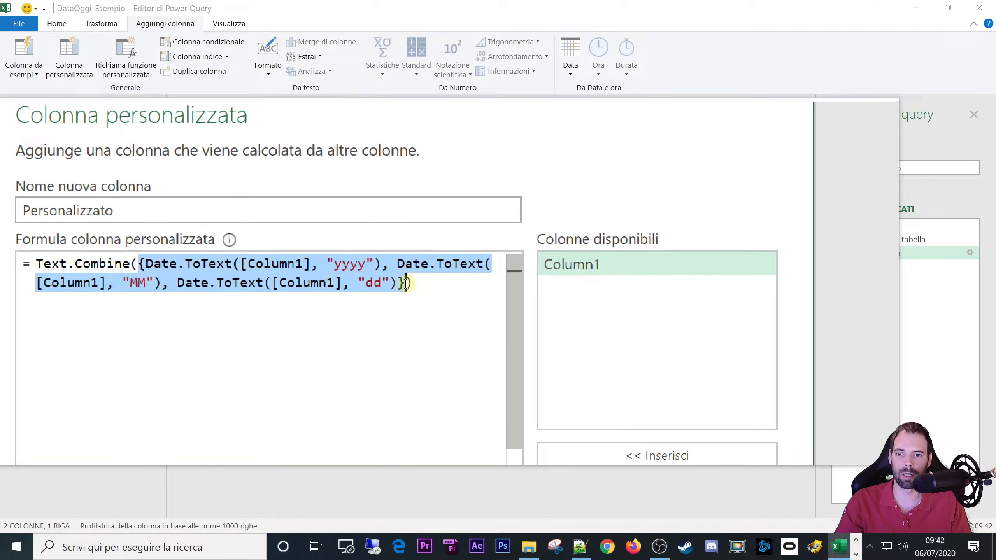
pyautogui.click(255, 264)
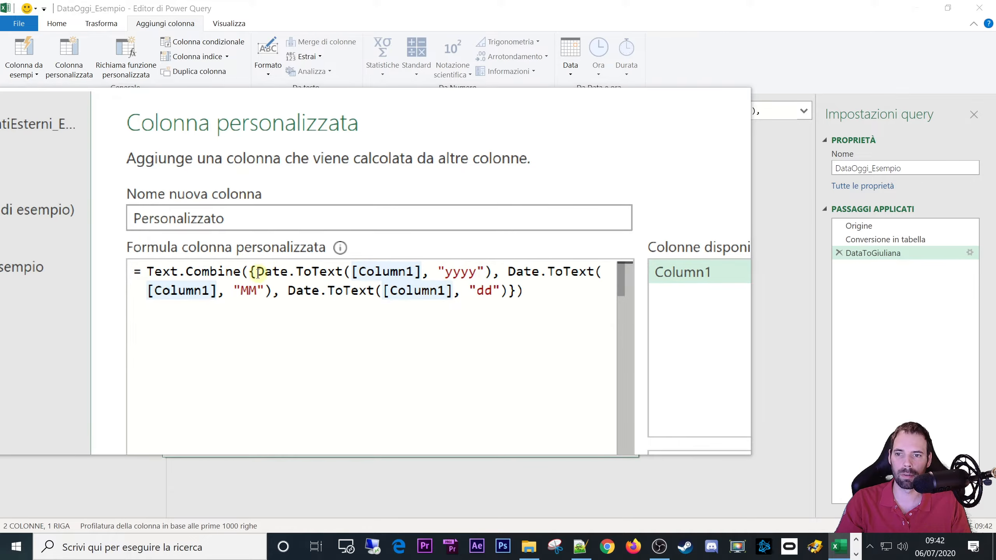
# Step: Examine the first Date.ToText call in the custom column formula, with its Column1 argument and "yyyy" format
pyautogui.moveTo(257, 274); pyautogui.dragTo(328, 271)
pyautogui.doubleClick(267, 276)
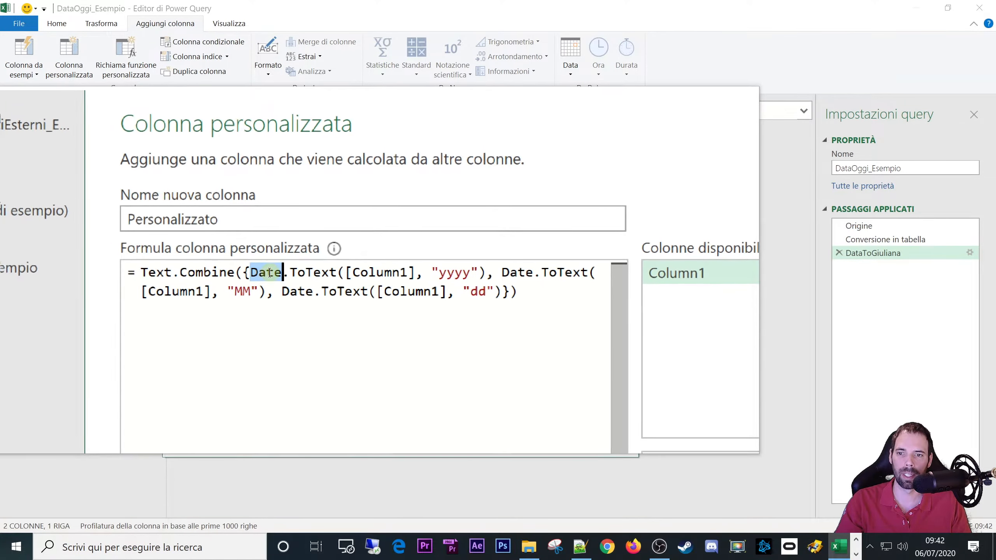
pyautogui.moveTo(282, 273); pyautogui.dragTo(401, 272)
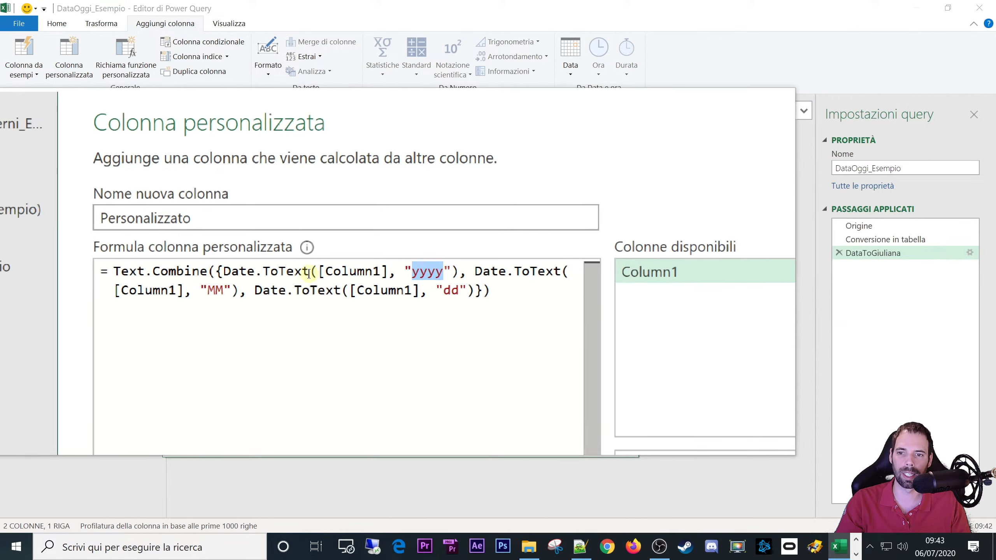
pyautogui.moveTo(308, 272); pyautogui.dragTo(384, 273)
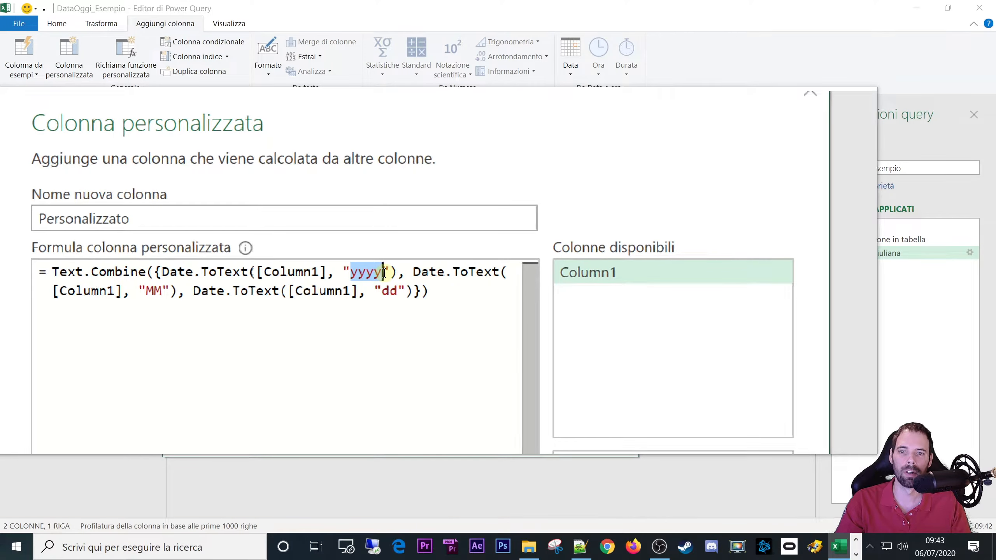
pyautogui.moveTo(365, 273)
pyautogui.mouseDown()
pyautogui.moveTo(385, 276)
pyautogui.moveTo(377, 278)
pyautogui.mouseUp()
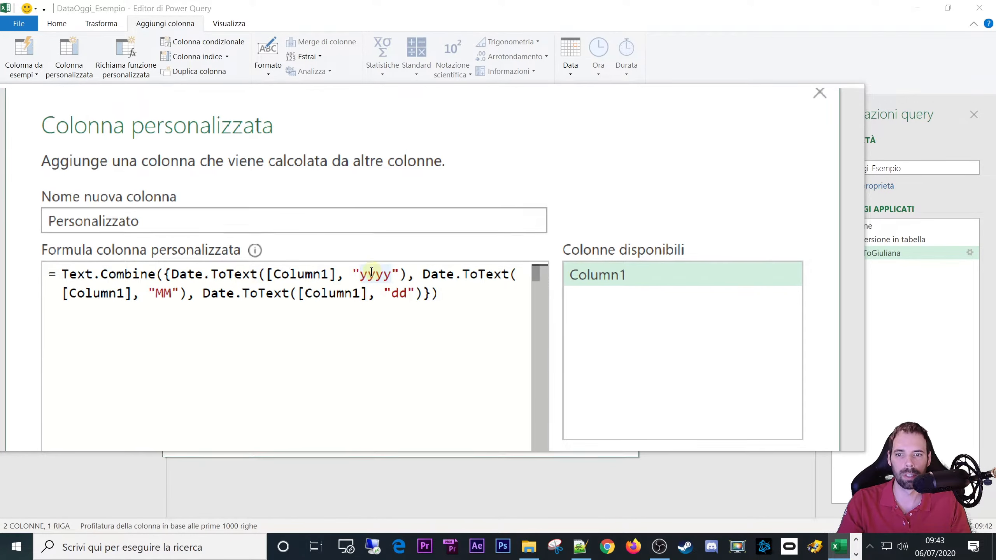
pyautogui.moveTo(392, 272); pyautogui.dragTo(353, 272)
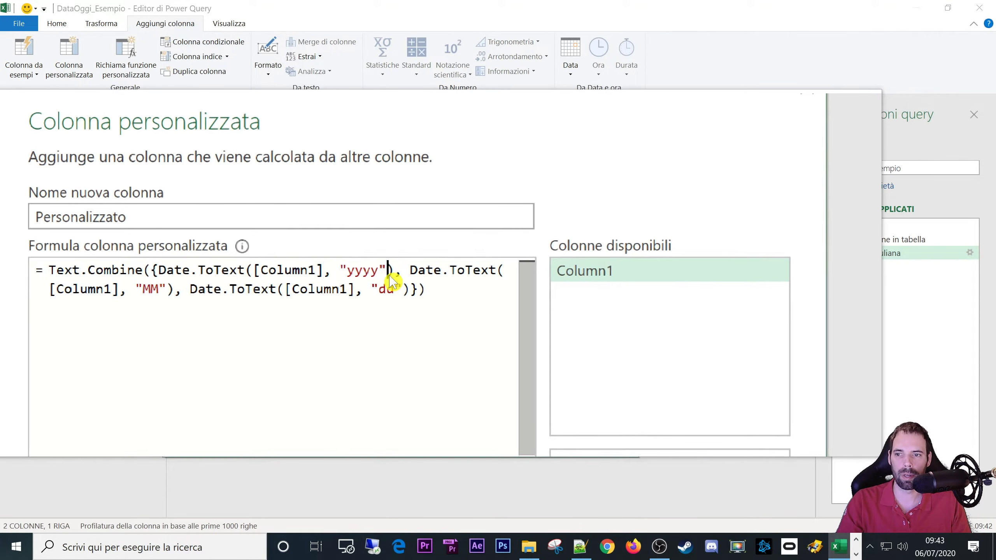
# Step: Examine the second and third Date.ToText calls, which apply the "MM" and "dd" formats to Column1
pyautogui.moveTo(392, 271); pyautogui.dragTo(466, 272)
pyautogui.doubleClick(208, 282)
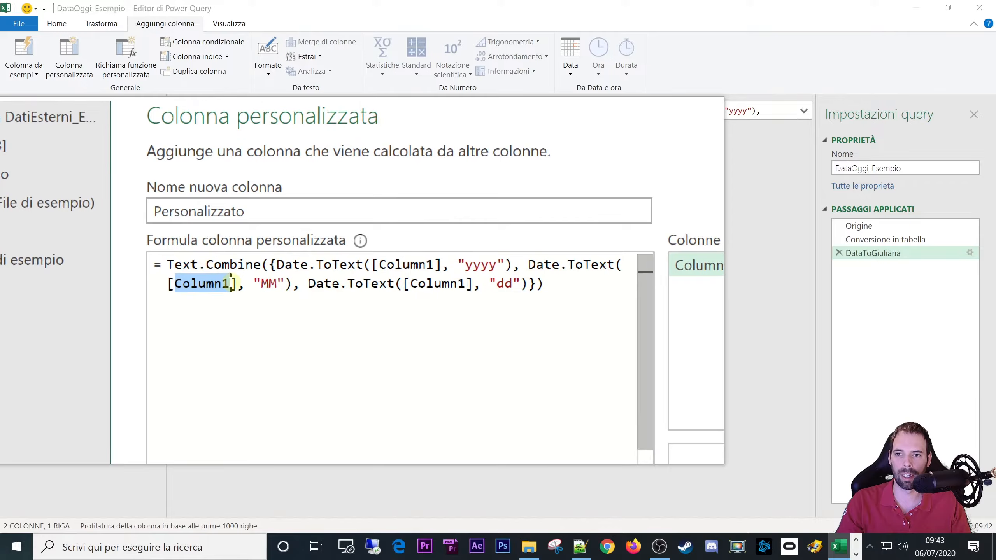
pyautogui.moveTo(243, 283)
pyautogui.mouseDown()
pyautogui.moveTo(260, 284)
pyautogui.moveTo(246, 284)
pyautogui.mouseUp()
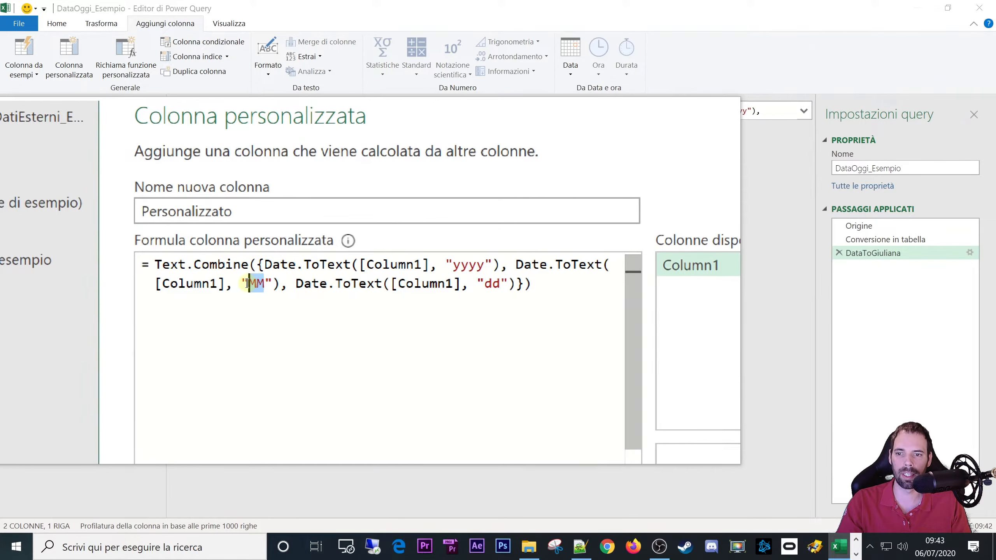
pyautogui.click(270, 283)
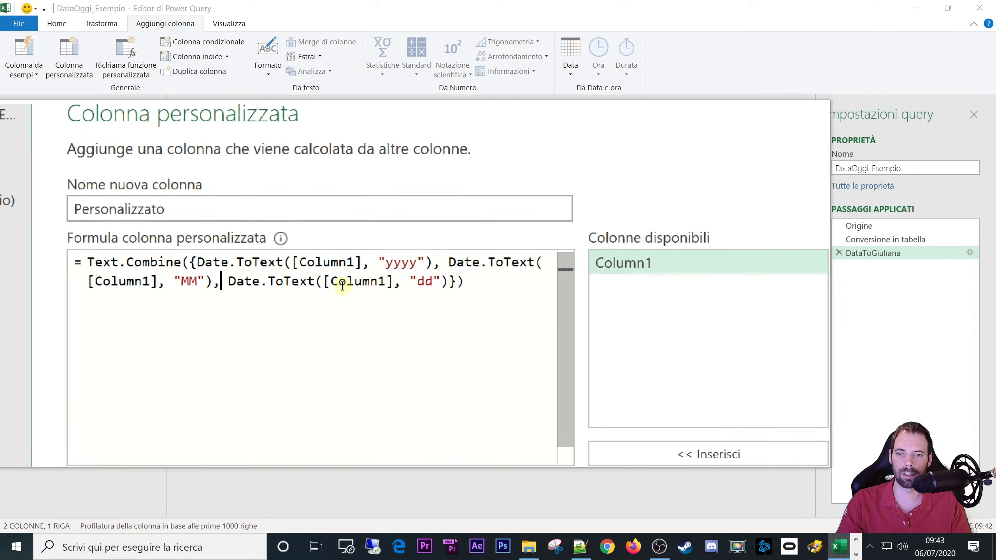
pyautogui.doubleClick(388, 283)
pyautogui.doubleClick(451, 283)
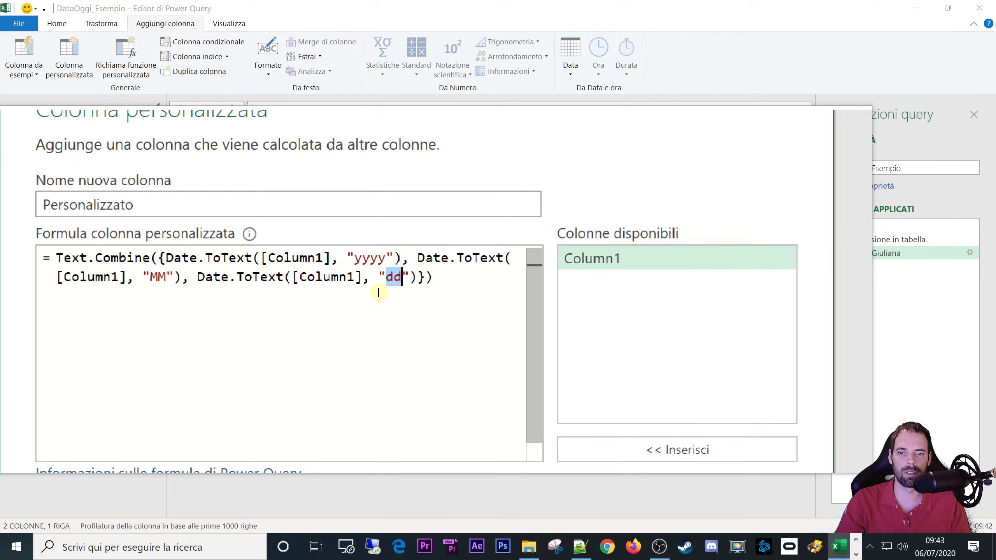
pyautogui.click(389, 283)
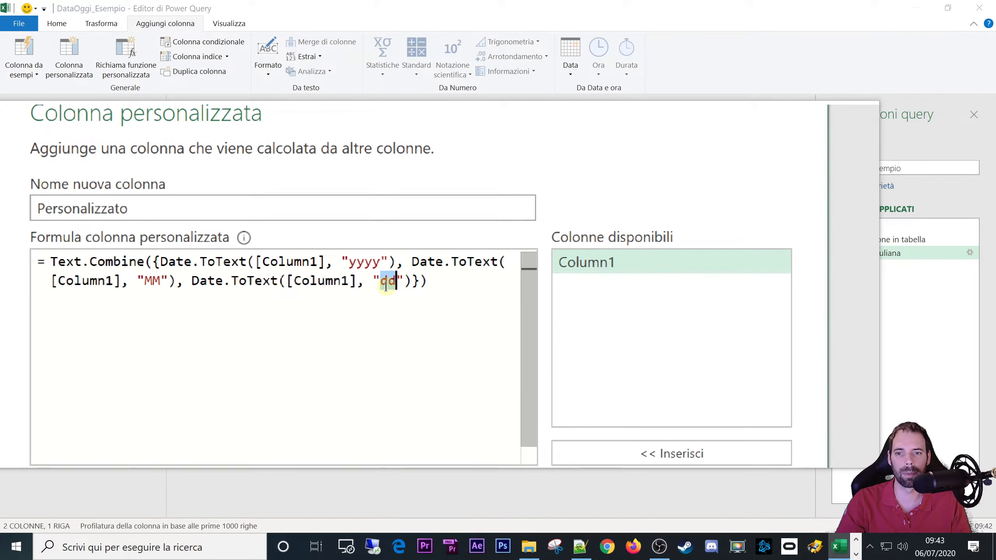
# Step: Review the "yyyy", "MM" and "dd" format codes and the whole formula, and close the custom column settings without changes
pyautogui.doubleClick(363, 262)
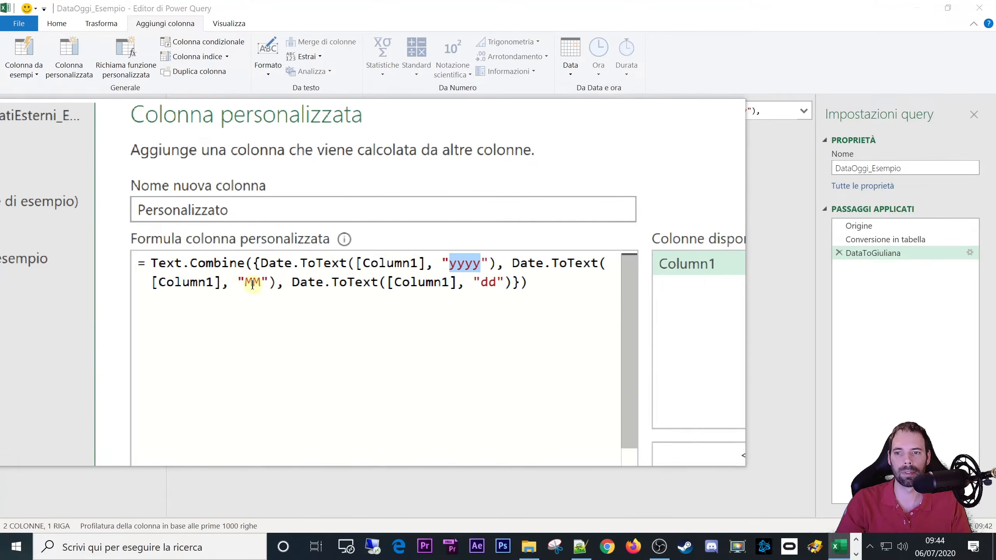
pyautogui.doubleClick(253, 282)
pyautogui.doubleClick(488, 283)
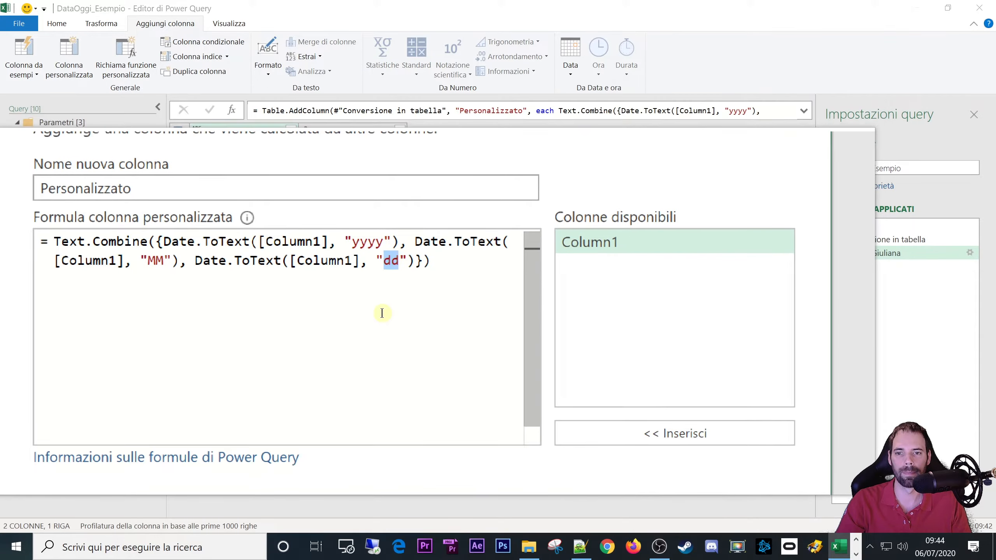
pyautogui.hotkey('ctrl', 'a')
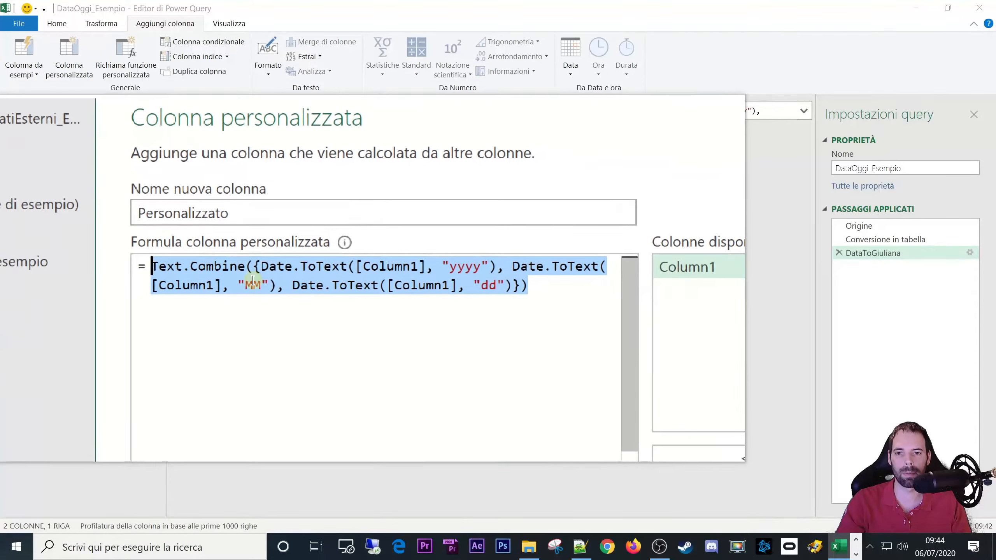
pyautogui.click(603, 431)
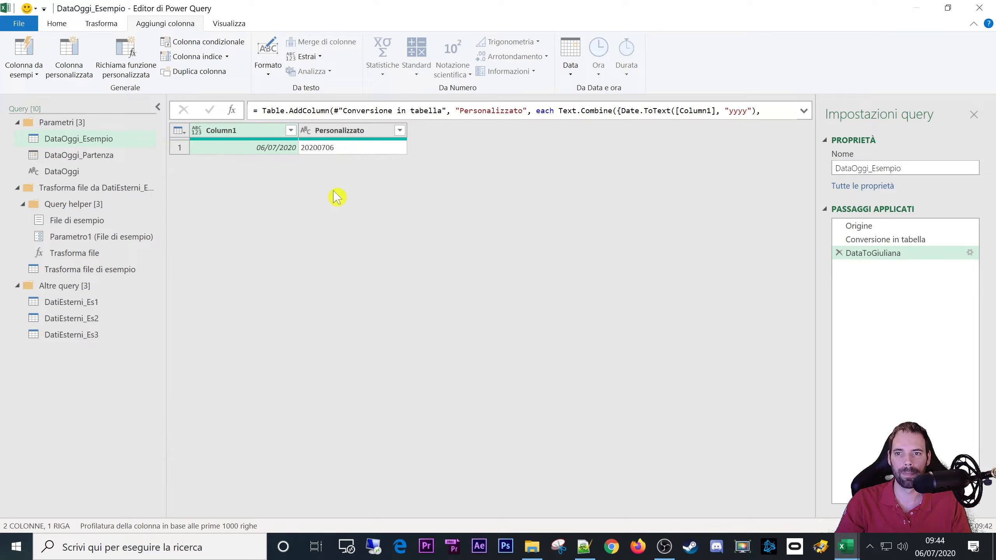
# Step: Copy the whole Text.Combine formula from the DataToGiuliana step's settings and leave them without changes
pyautogui.click(310, 151)
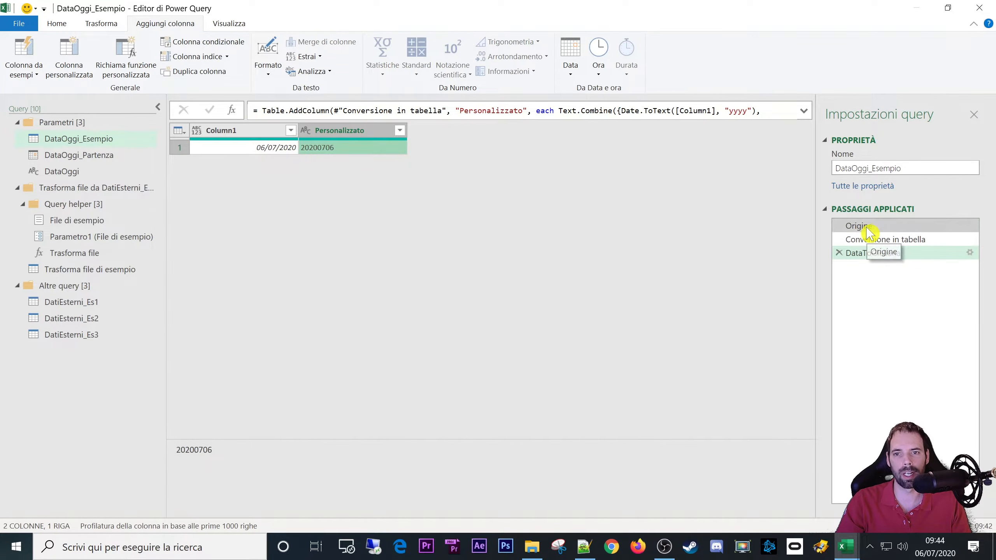
pyautogui.click(874, 252)
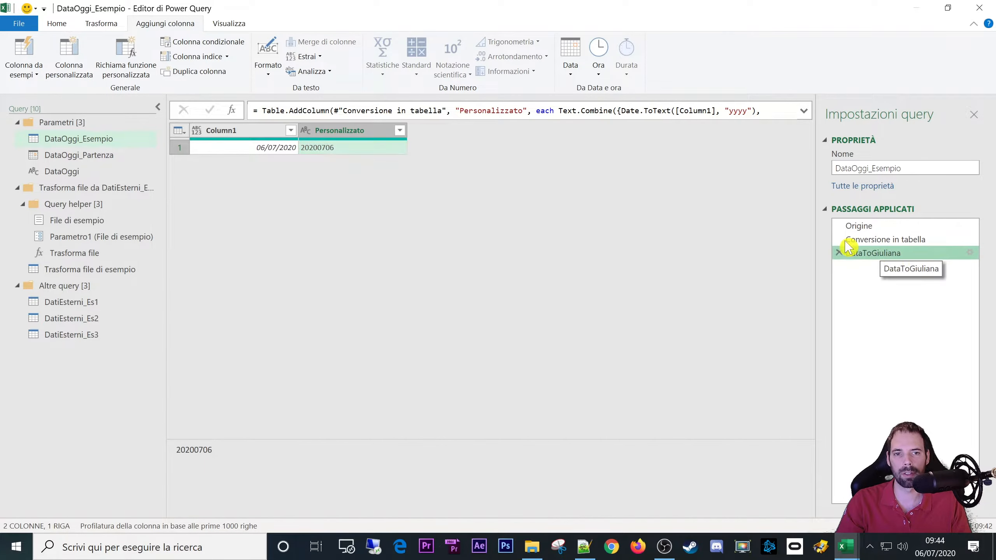
pyautogui.click(970, 253)
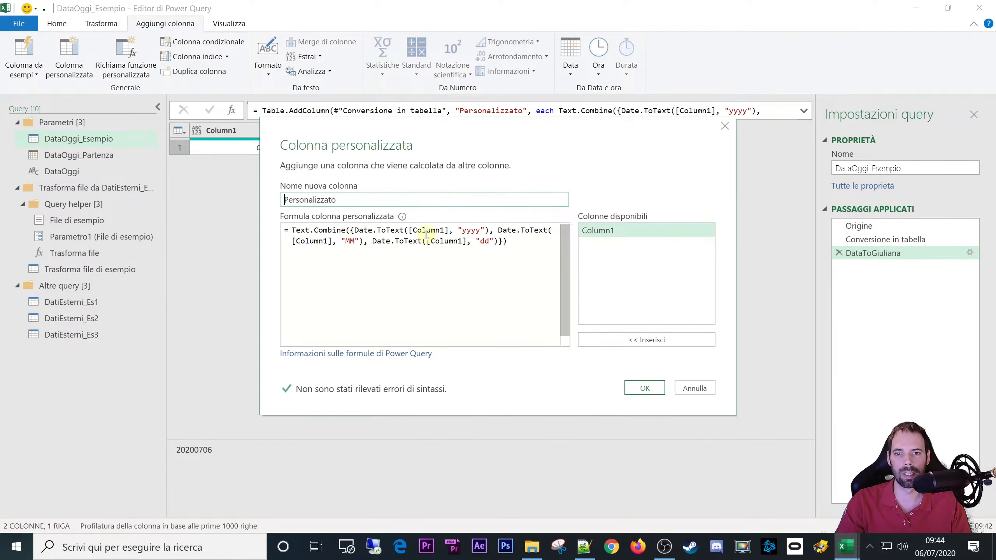
pyautogui.moveTo(532, 249); pyautogui.dragTo(245, 215)
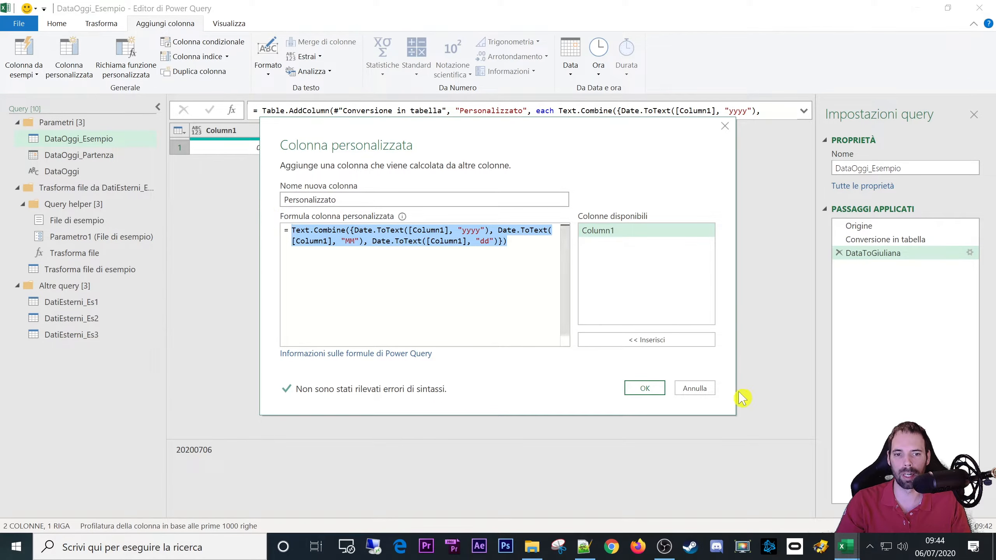
pyautogui.click(697, 388)
# Step: Paste the copied Text.Combine formula into DataOggi_Partenza and cut out its DateTime.Date(DateTime.LocalNow()) expression
pyautogui.click(74, 172)
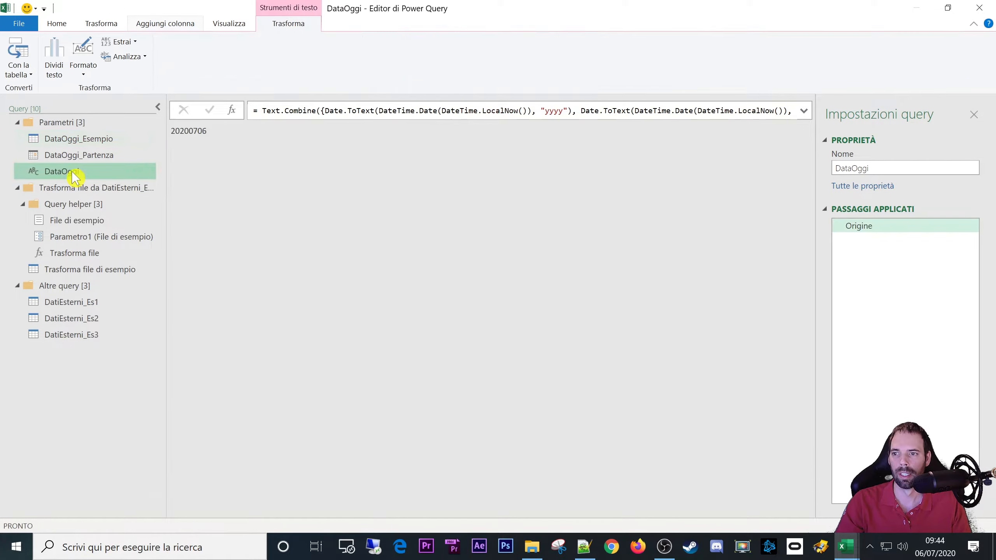
pyautogui.click(76, 160)
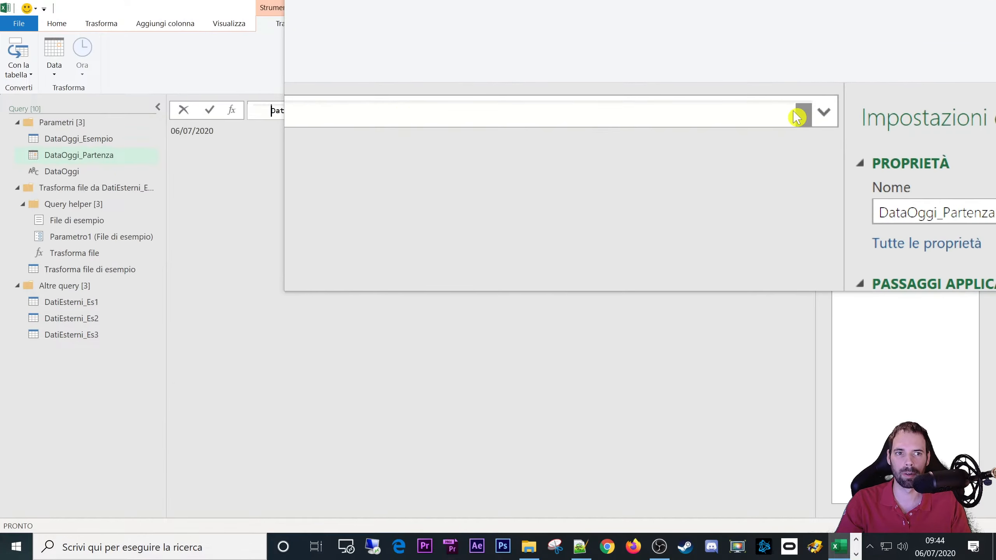
pyautogui.click(806, 114)
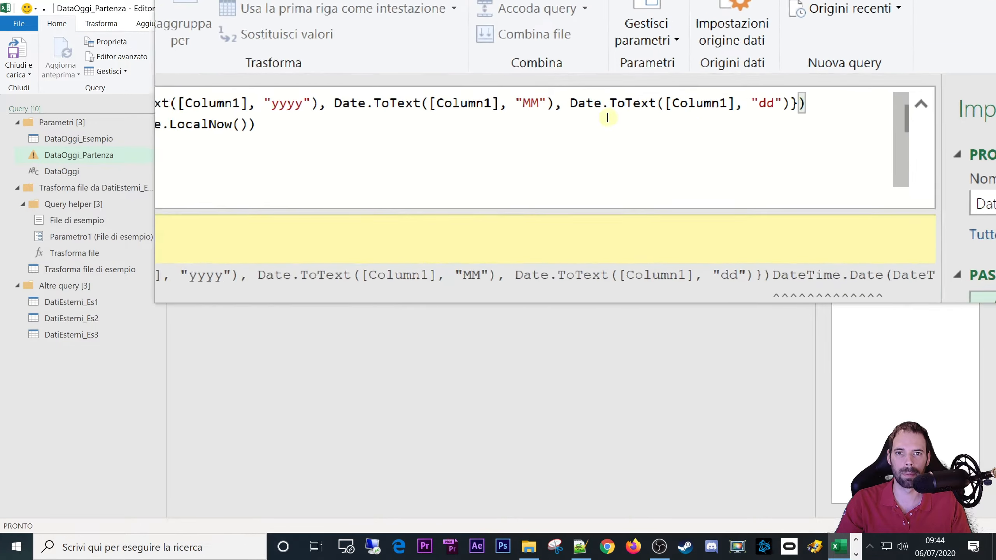
pyautogui.click(434, 123)
pyautogui.moveTo(435, 124); pyautogui.dragTo(148, 124)
pyautogui.hotkey('ctrl', 'x')
pyautogui.press('BackSpace')
pyautogui.press('BackSpace')
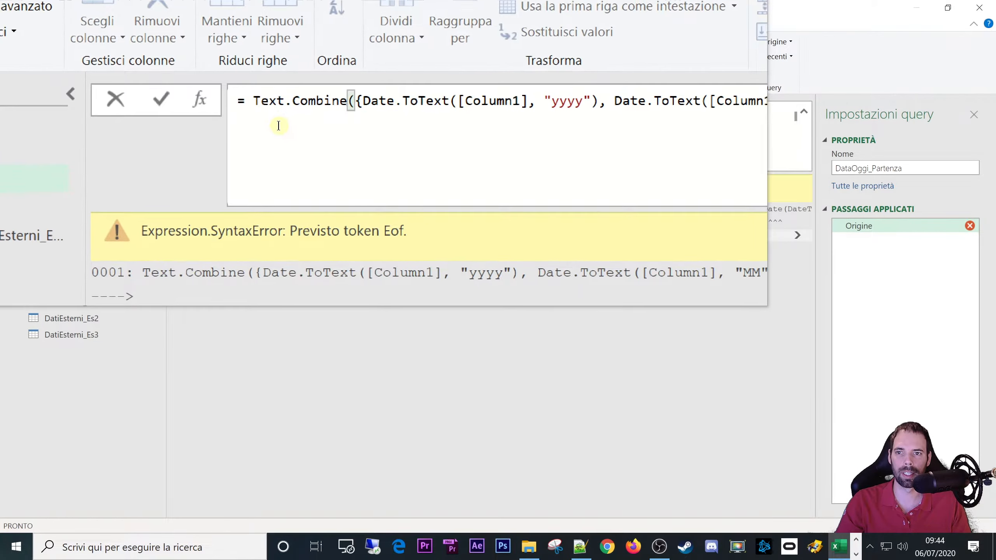
# Step: Replace the three [Column1] arguments with DateTime.Date(DateTime.LocalNow()) and apply the DataOggi_Partenza formula
pyautogui.moveTo(416, 111); pyautogui.dragTo(379, 111)
pyautogui.hotkey('ctrl', 'v')
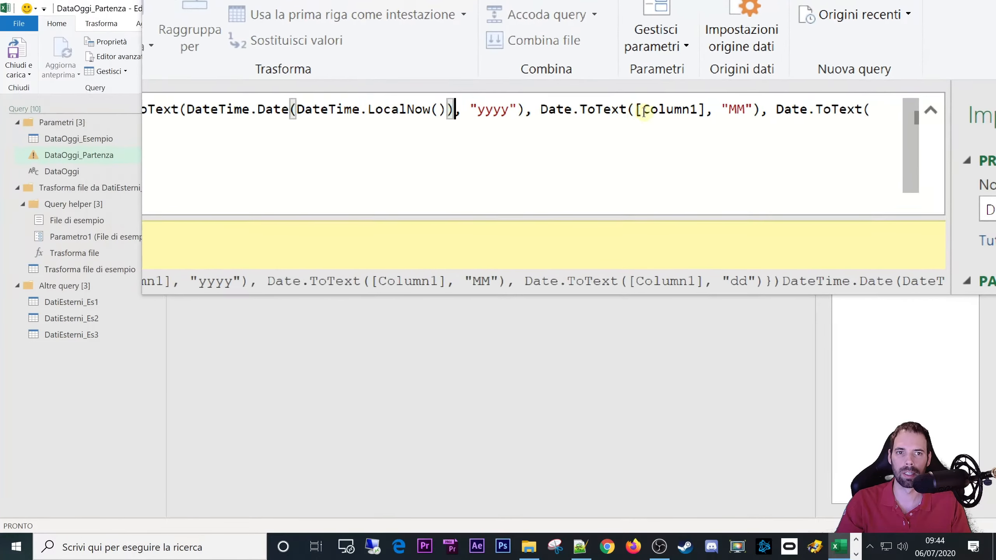
pyautogui.moveTo(675, 111); pyautogui.dragTo(624, 111)
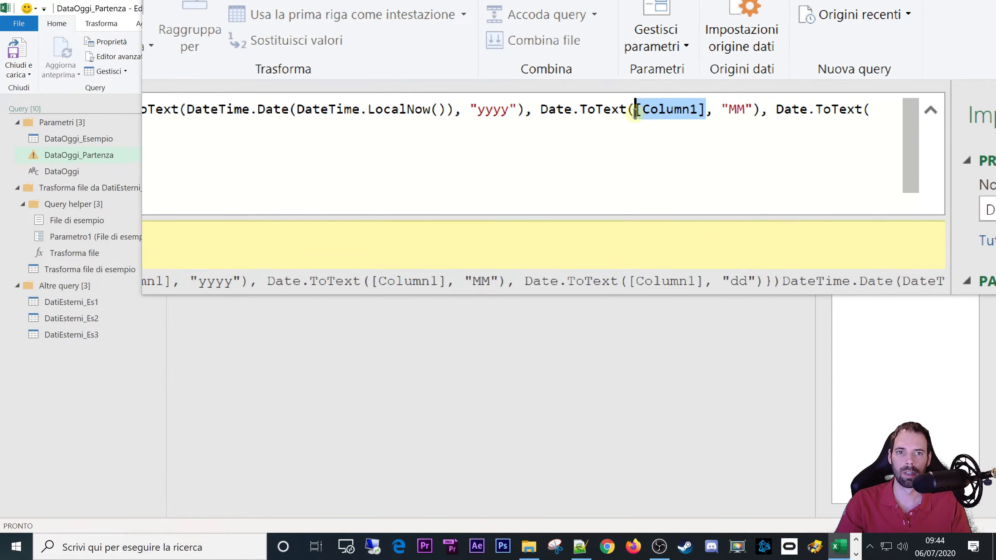
pyautogui.hotkey('ctrl', 'v')
pyautogui.moveTo(397, 123); pyautogui.dragTo(356, 122)
pyautogui.hotkey('ctrl', 'v')
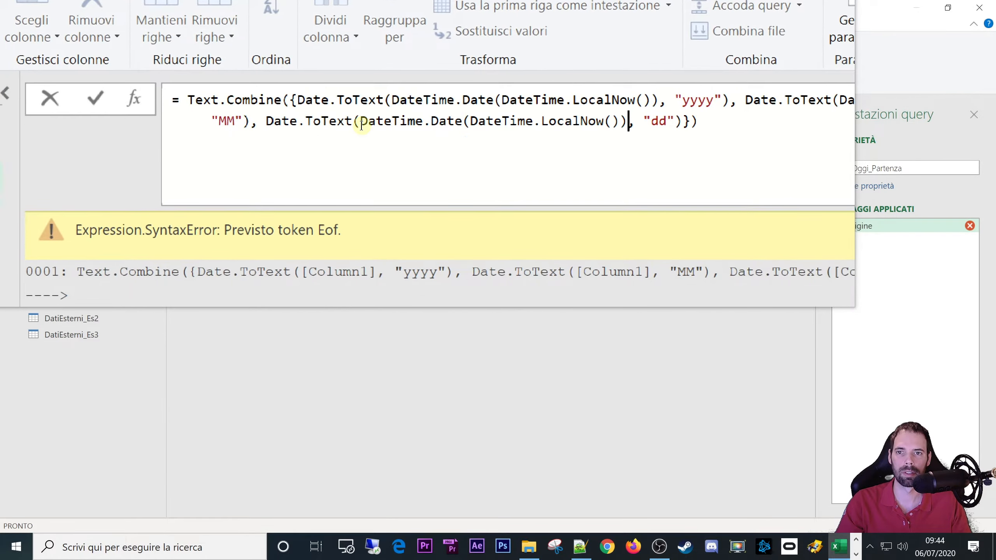
pyautogui.click(212, 112)
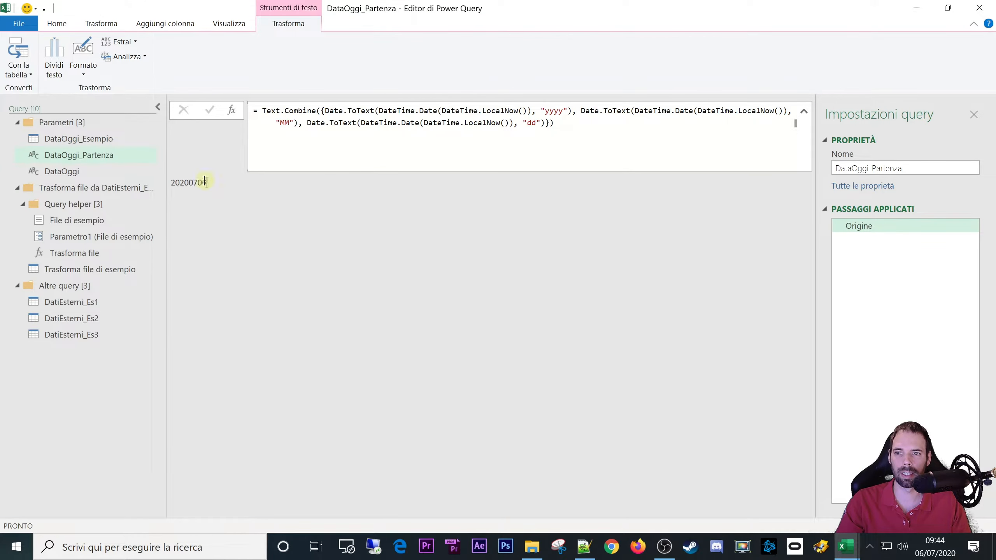
# Step: Check the DataOggi_Partenza result against the DataOggi query and collapse the expanded formula
pyautogui.click(869, 228)
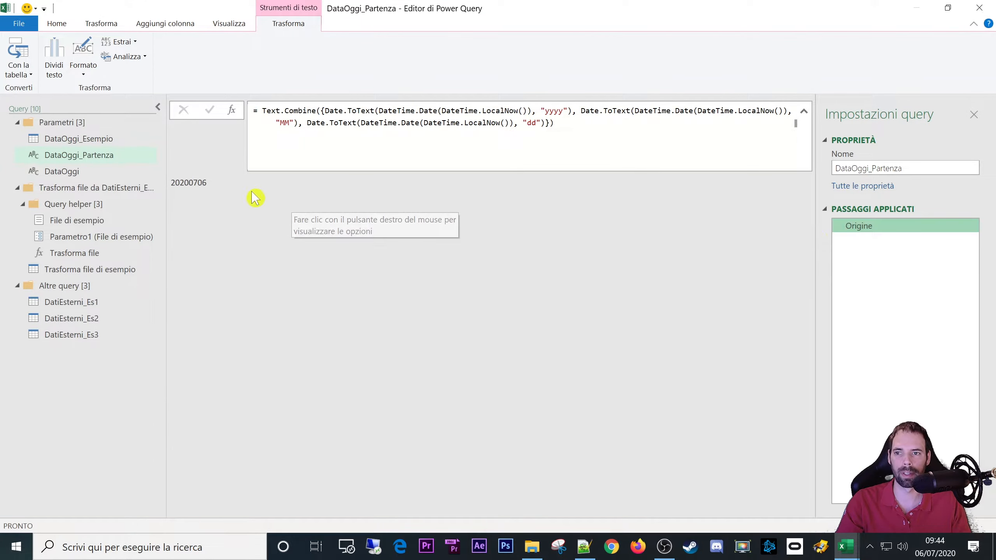
pyautogui.moveTo(212, 184); pyautogui.dragTo(164, 181)
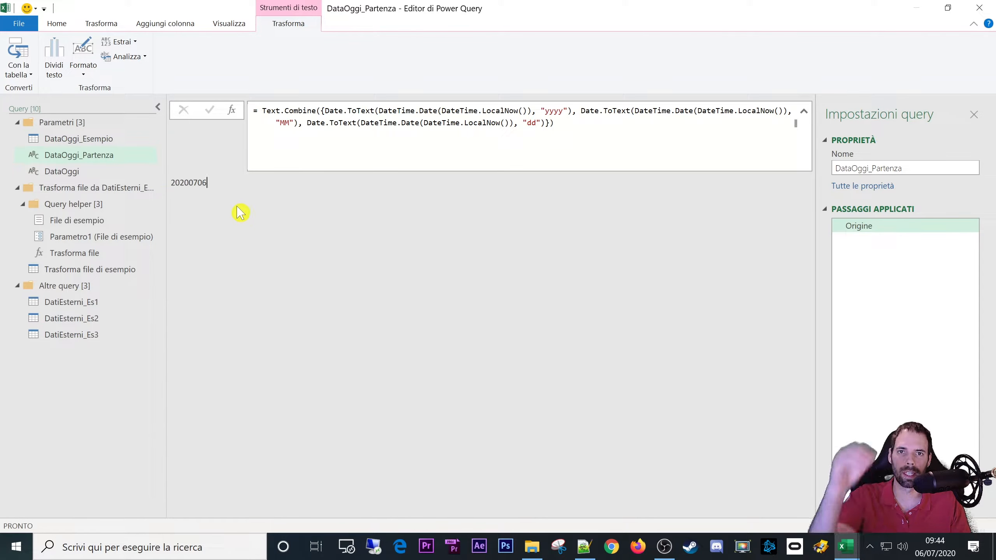
pyautogui.click(73, 171)
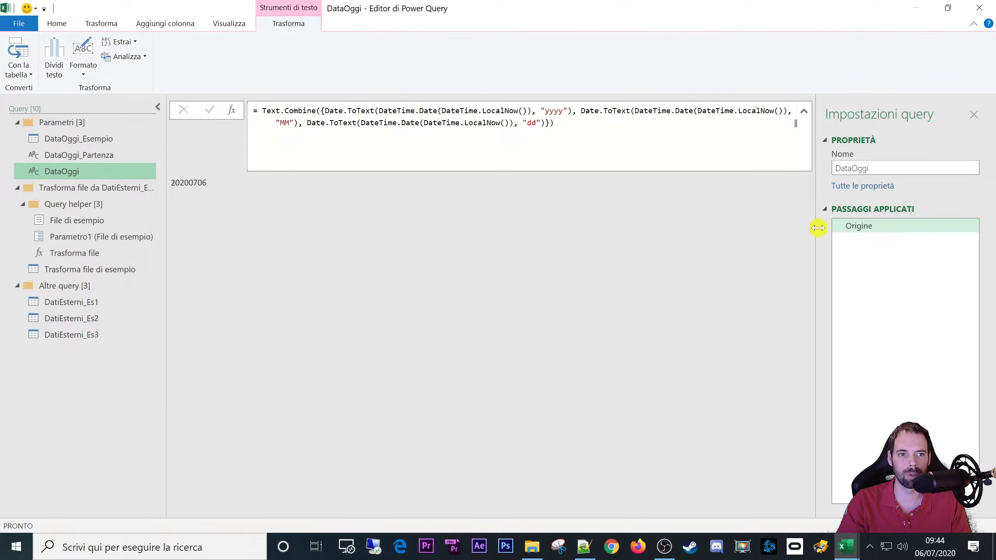
pyautogui.click(804, 113)
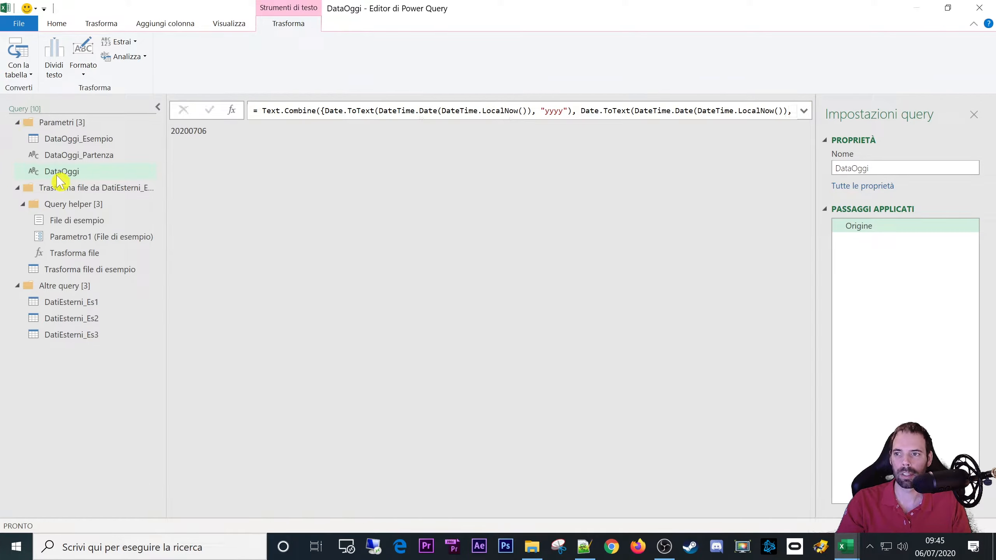
# Step: In DatiEsterni_Es1, insert a text filter after Filtrate righe that keeps rows whose Name contains "adfasdf"
pyautogui.click(88, 302)
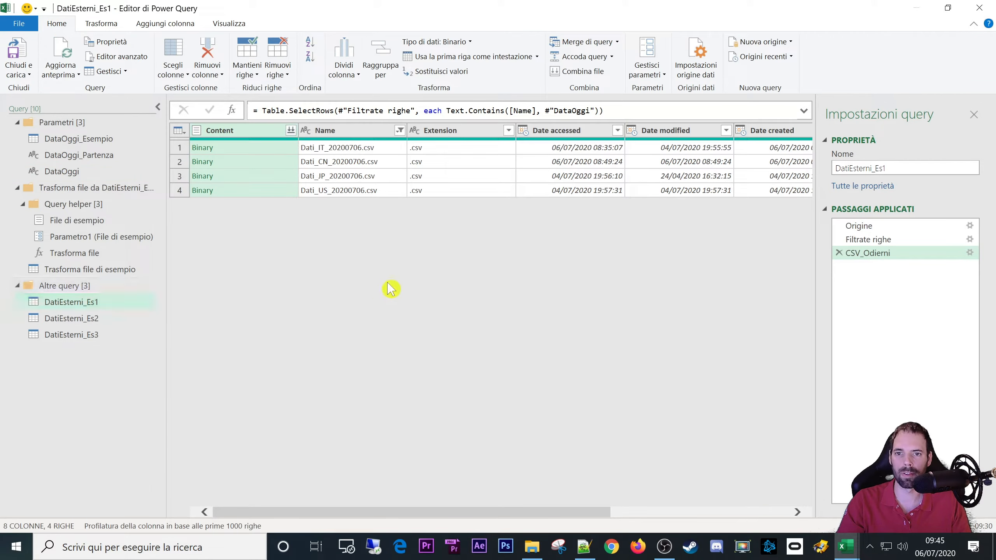
pyautogui.click(883, 240)
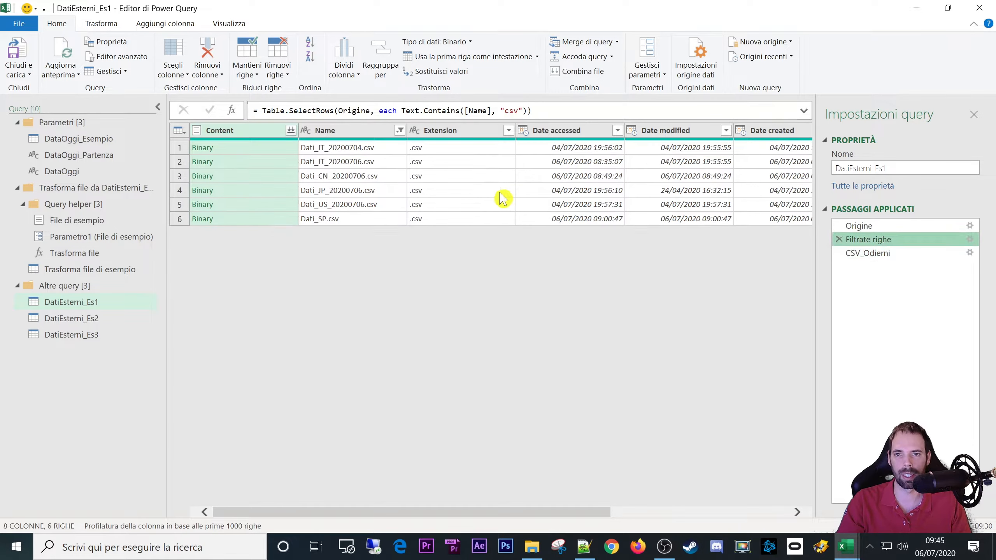
pyautogui.click(399, 131)
pyautogui.moveTo(323, 240)
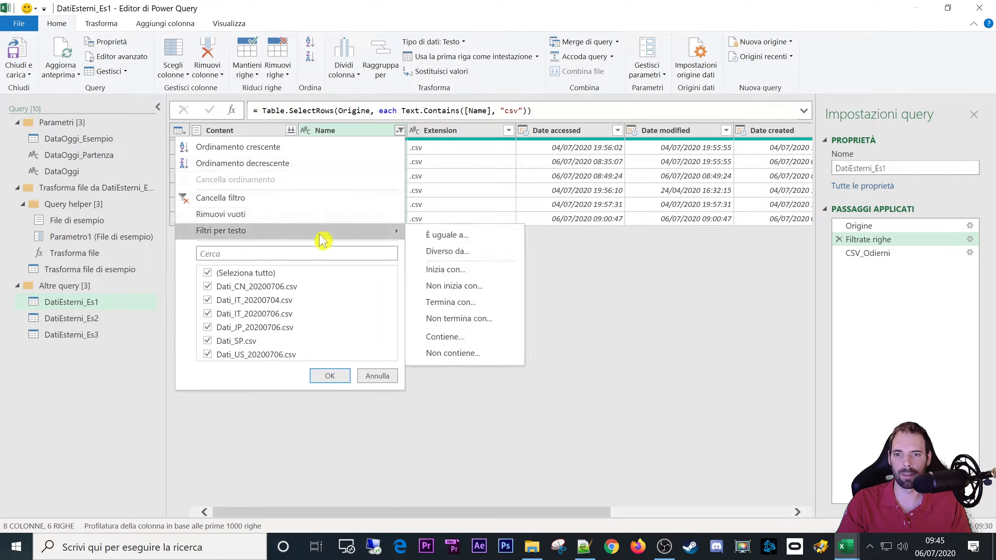
pyautogui.click(448, 341)
pyautogui.click(557, 309)
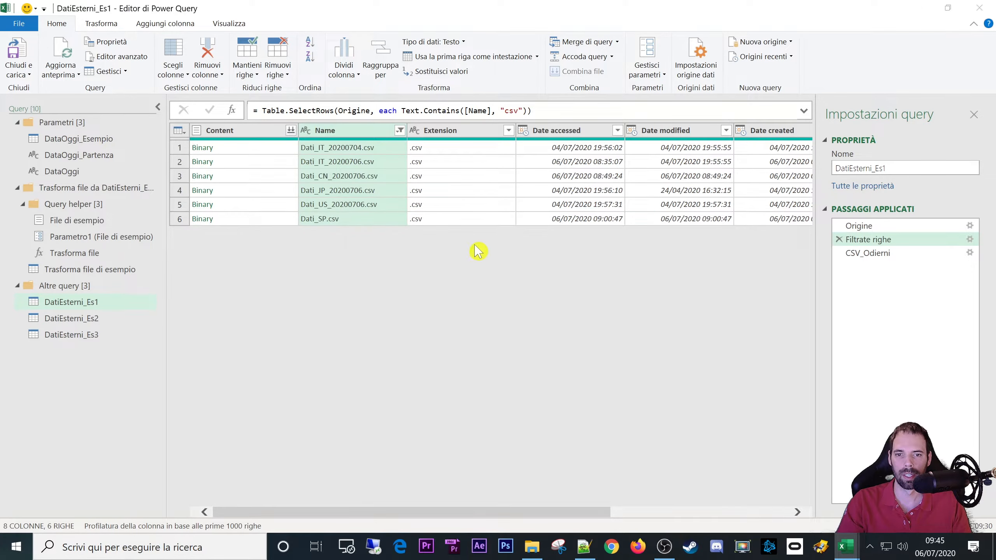
pyautogui.click(474, 269)
pyautogui.write('adfasdf')
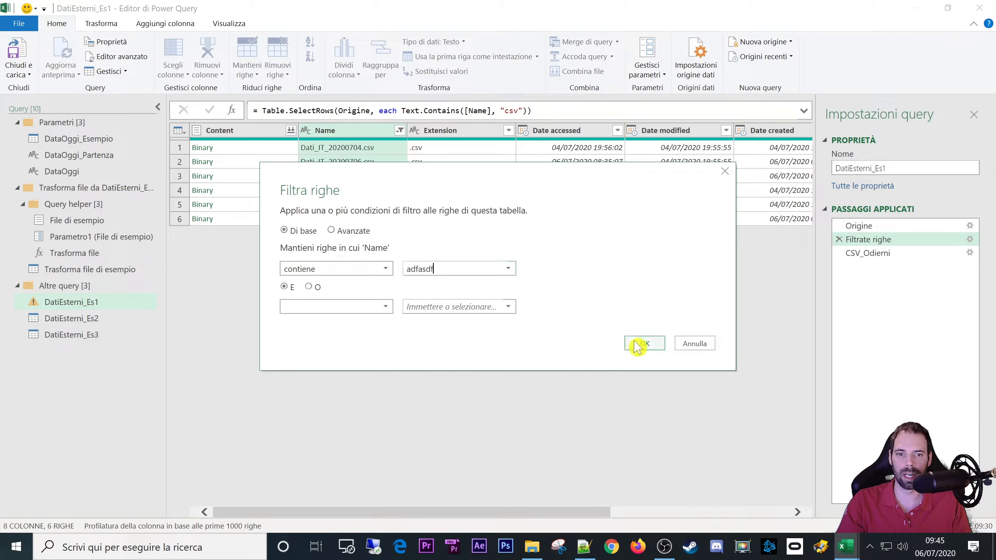
pyautogui.click(638, 345)
# Step: Replace the placeholder text in the inserted filter step's formula with the query reference #"DataOggi"
pyautogui.doubleClick(72, 172)
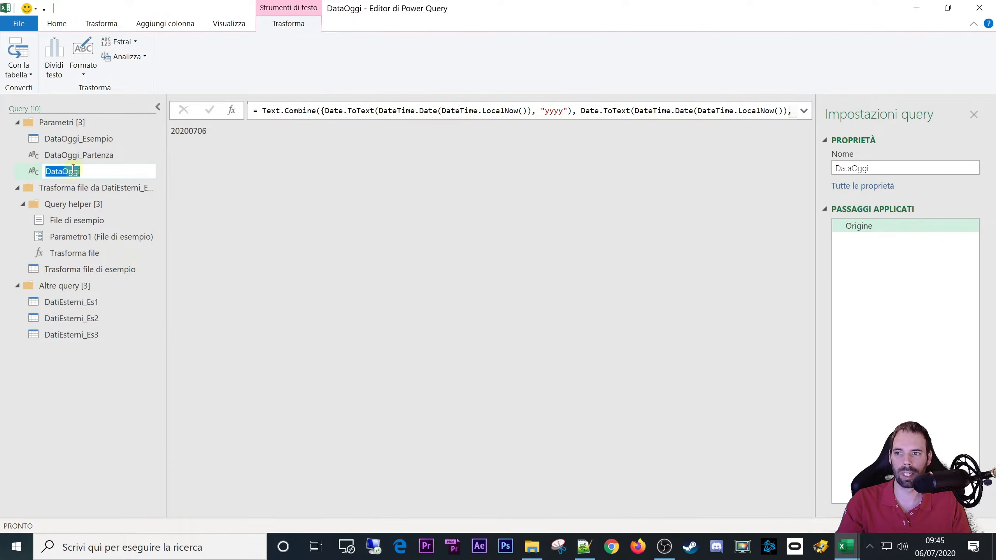
pyautogui.click(81, 301)
pyautogui.moveTo(879, 253); pyautogui.dragTo(883, 255)
pyautogui.doubleClick(561, 114)
pyautogui.write('DataOggi')
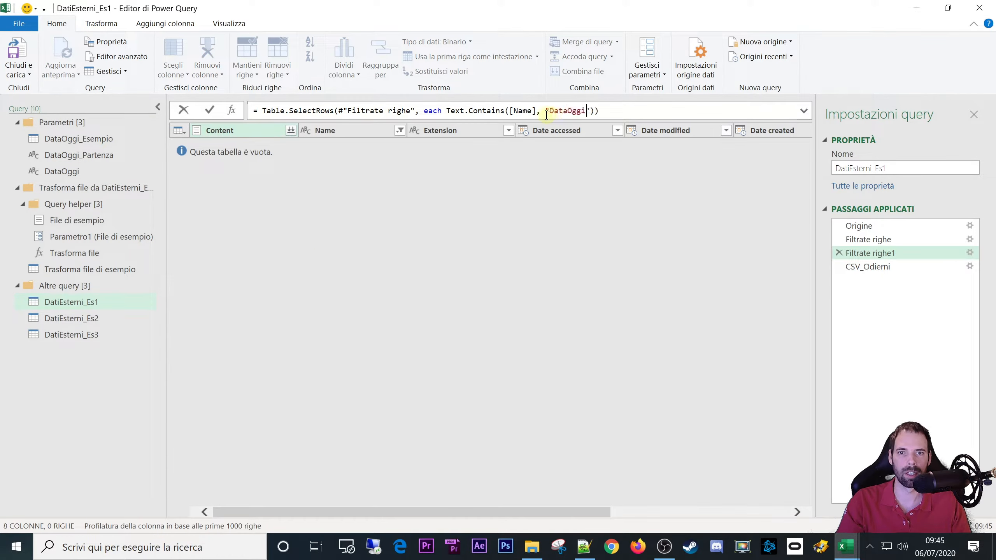
pyautogui.write('#')
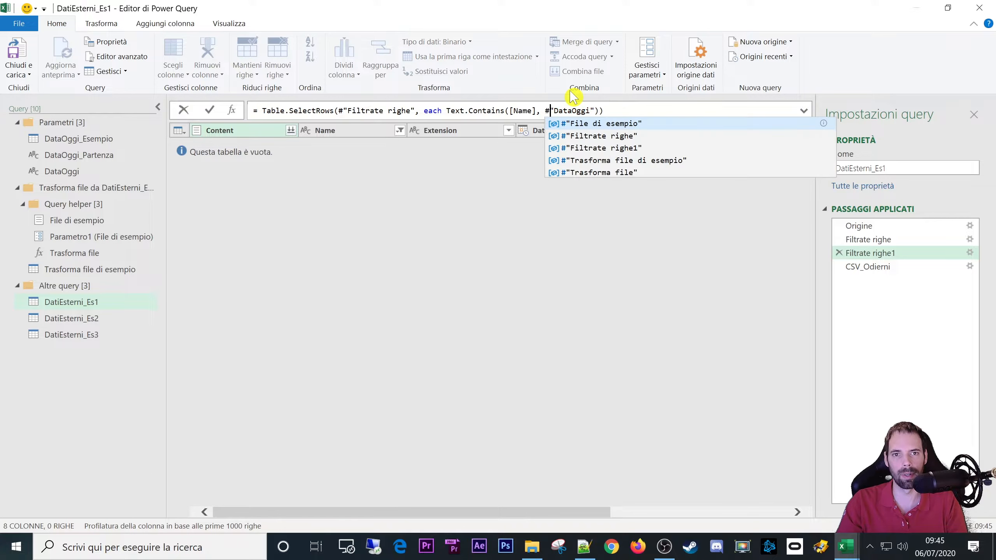
pyautogui.click(210, 110)
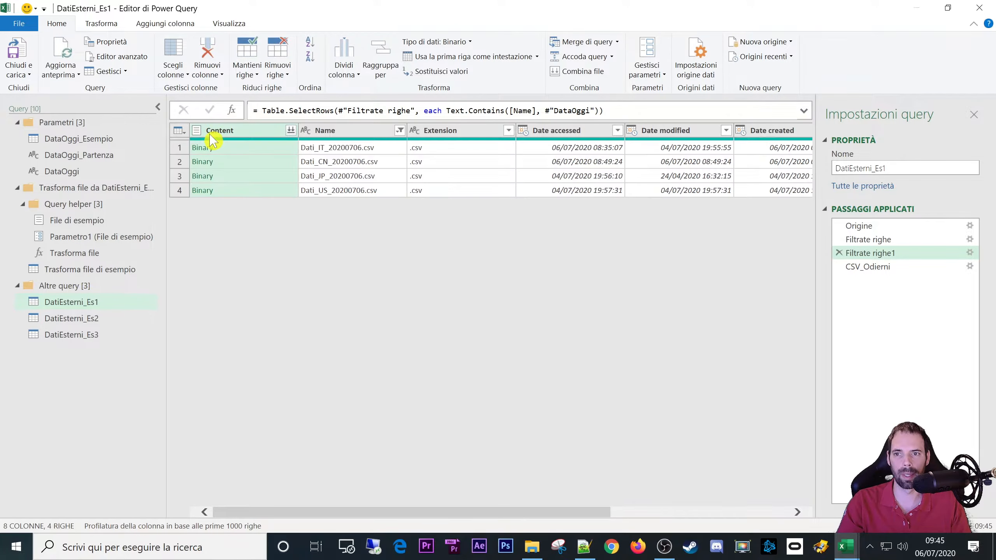
# Step: Delete the duplicate Filtrate righe1 step from DatiEsterni_Es1 and confirm the deletion
pyautogui.click(840, 252)
pyautogui.click(560, 308)
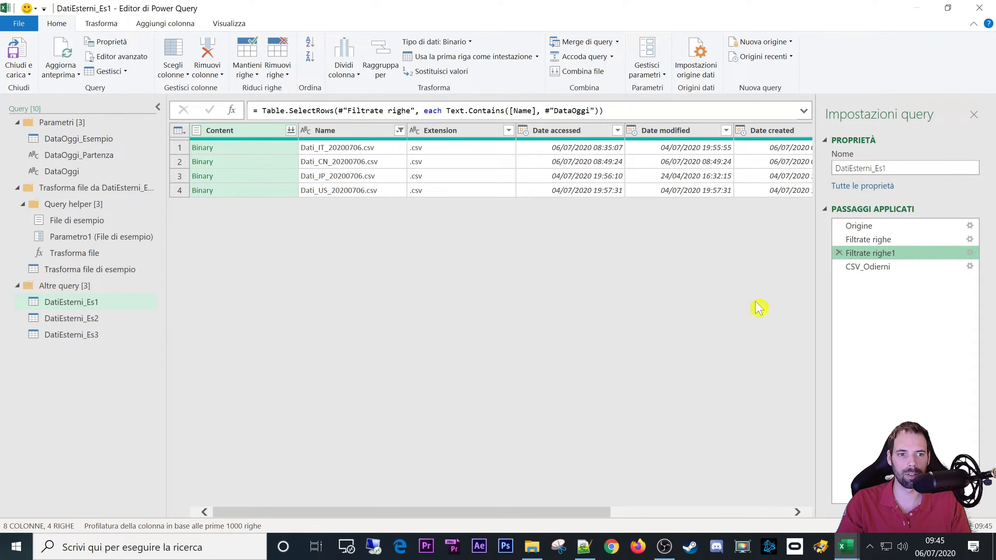
# Step: Examine the #"DataOggi" argument in the CSV_Odierni filter formula and the query it refers to
pyautogui.moveTo(545, 112); pyautogui.dragTo(559, 111)
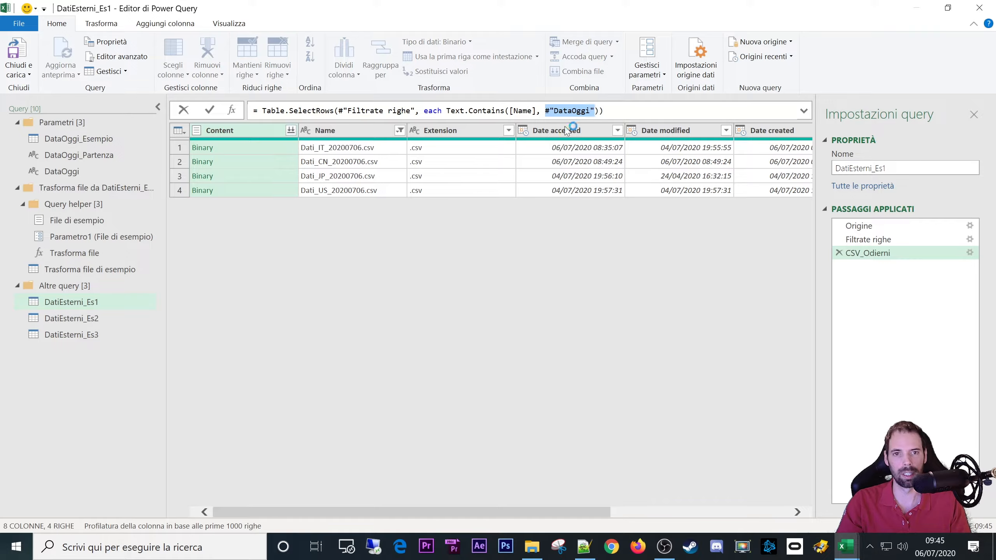
pyautogui.press('super+plus')
pyautogui.click(558, 110)
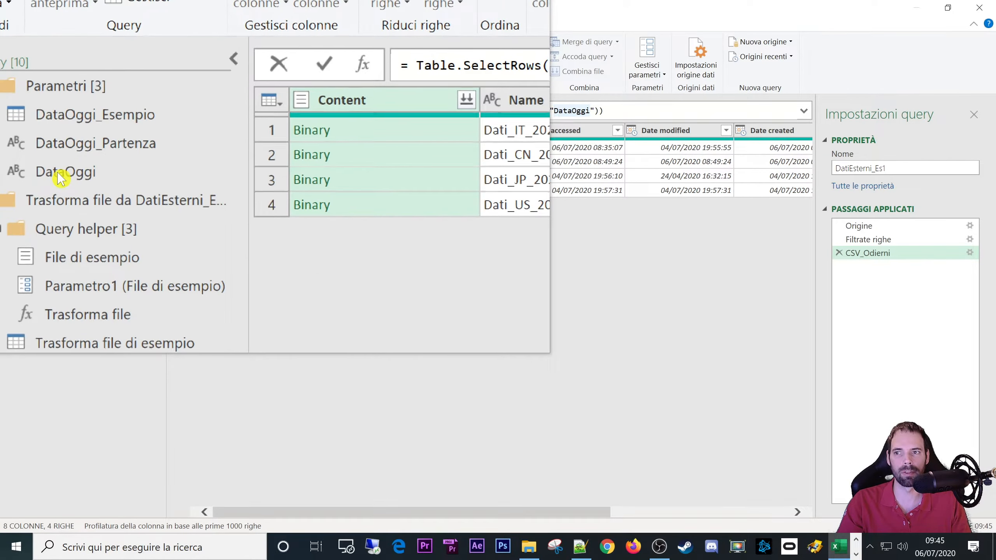
pyautogui.press('super+Escape')
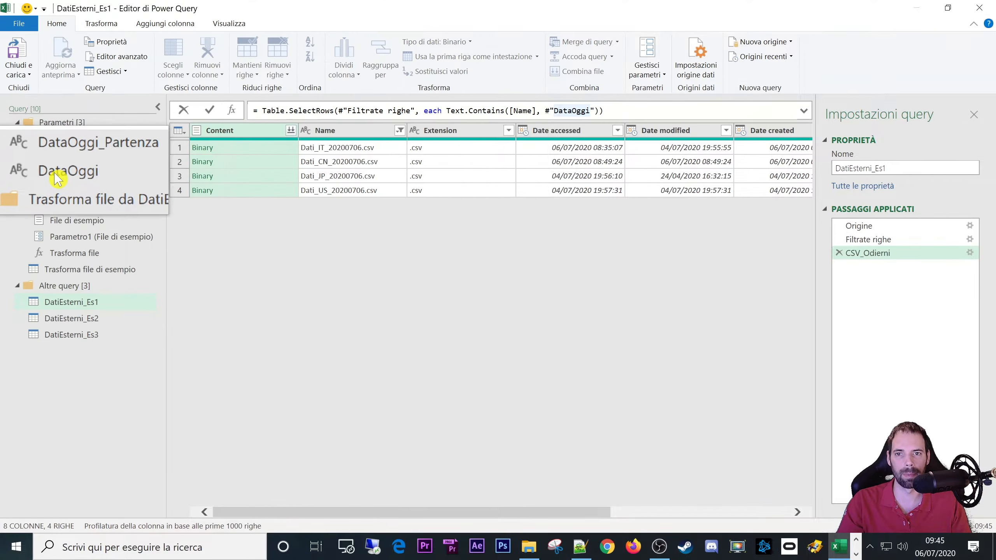
# Step: Review each file name in the Name column of the CSV_Odierni step
pyautogui.click(349, 150)
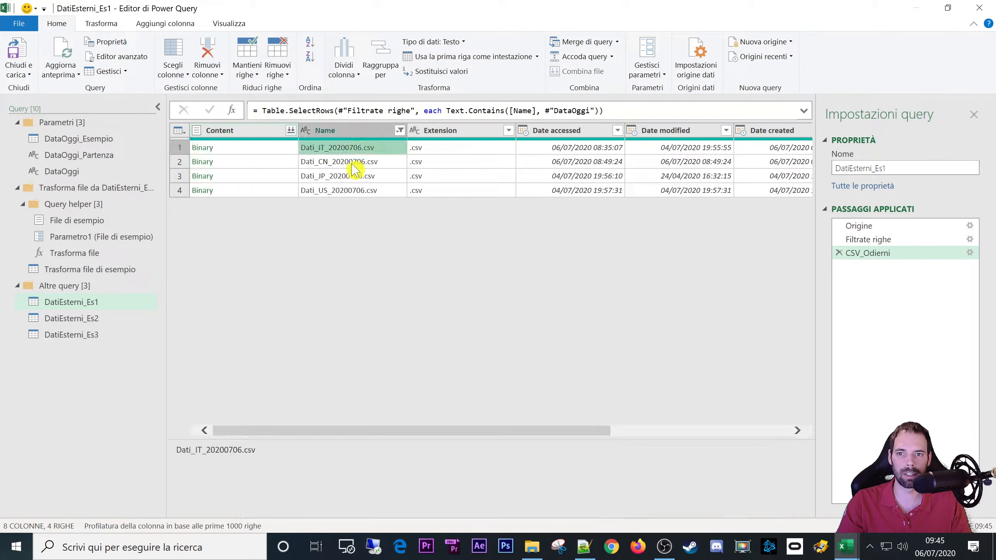
pyautogui.click(351, 162)
pyautogui.click(351, 176)
pyautogui.click(351, 190)
pyautogui.click(351, 176)
pyautogui.click(350, 162)
pyautogui.click(349, 149)
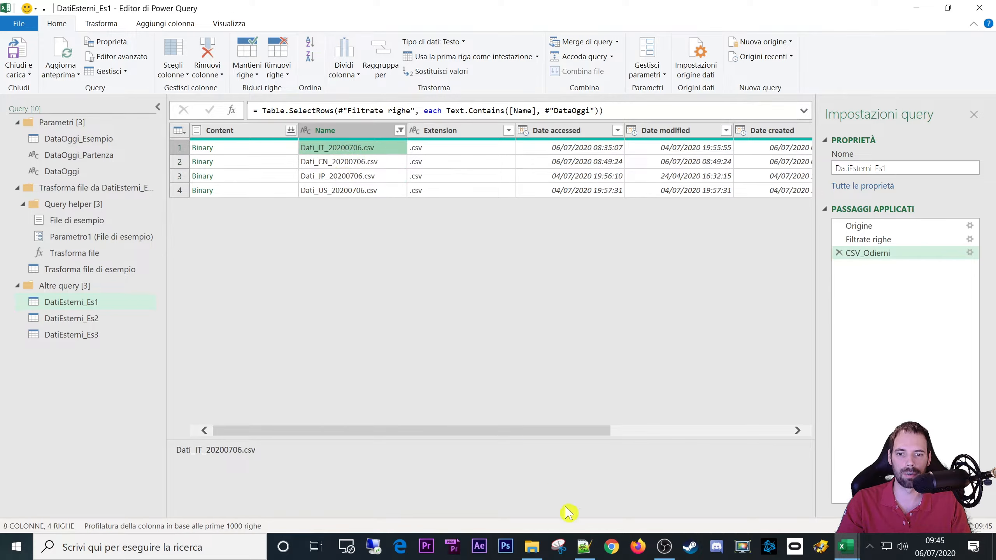
pyautogui.click(558, 547)
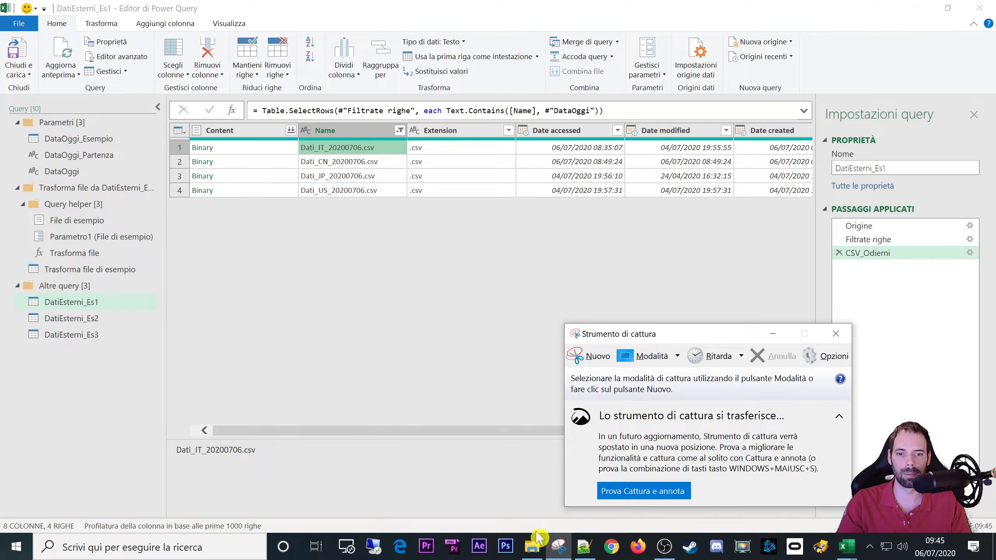
pyautogui.click(834, 335)
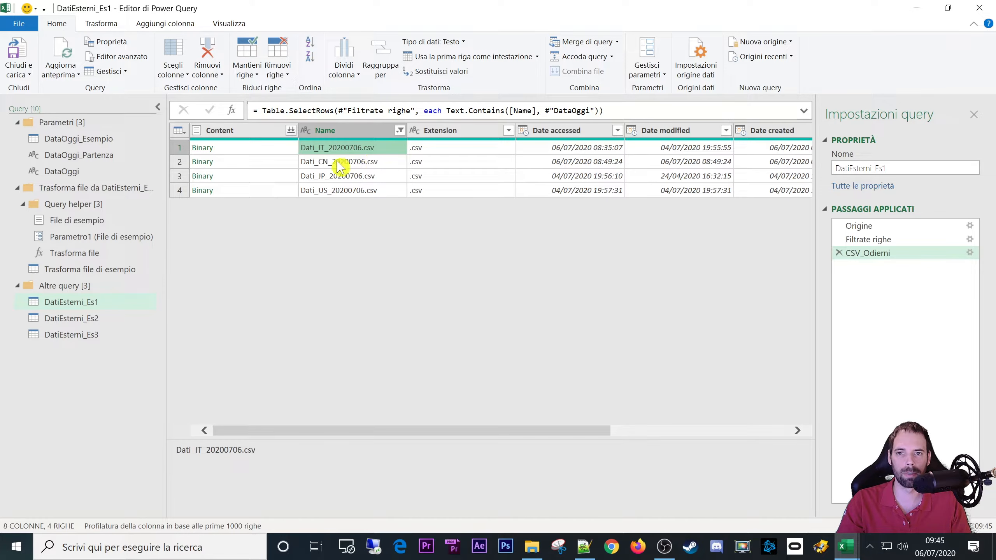
# Step: Compare the files in the Filtrate righe and CSV_Odierni steps, checking Dati_IT_20200704.csv and Dati_SP.csv
pyautogui.click(941, 240)
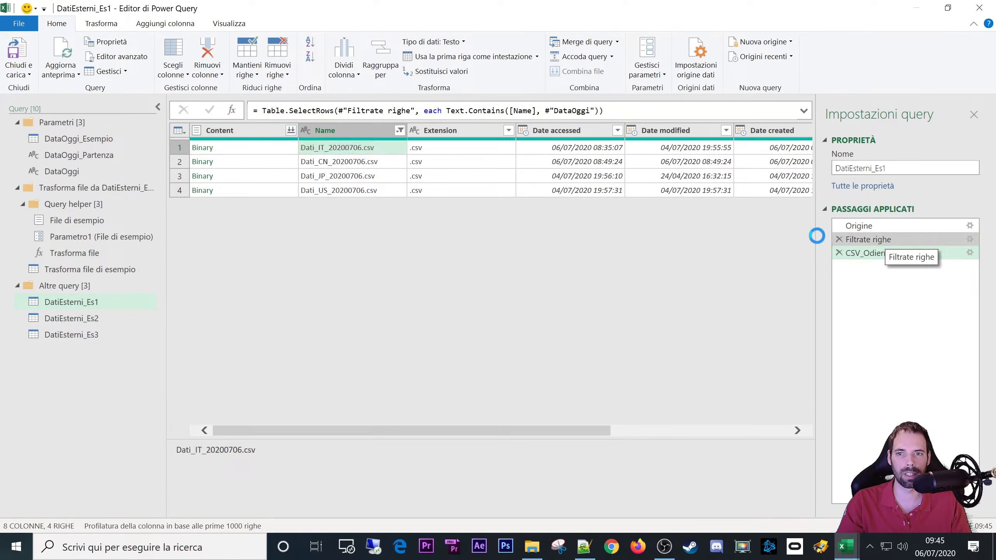
pyautogui.click(349, 149)
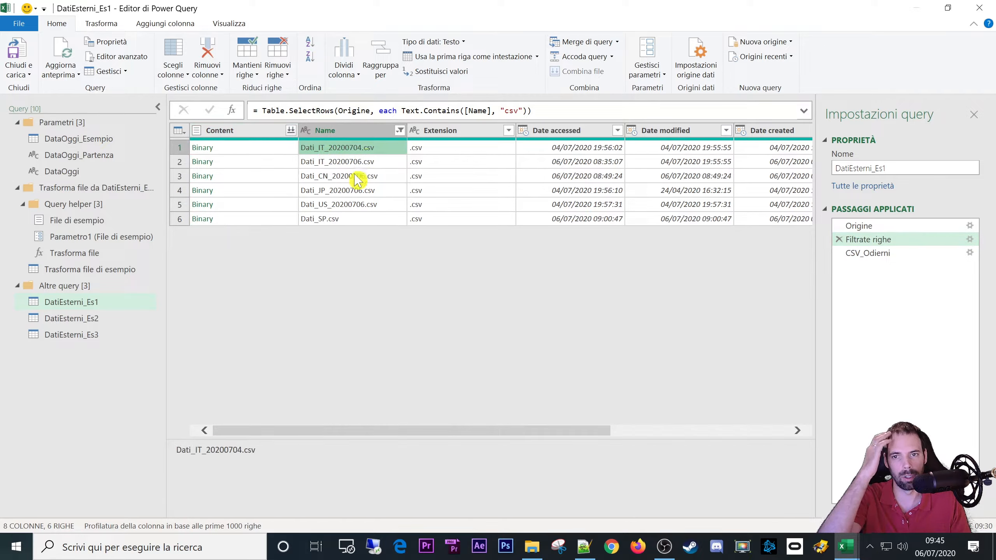
pyautogui.click(323, 224)
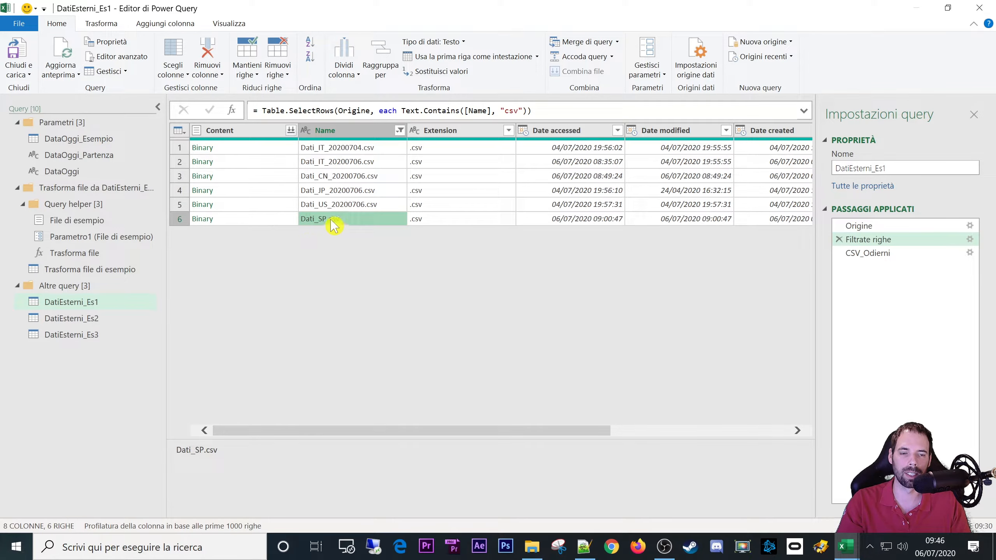
pyautogui.click(878, 253)
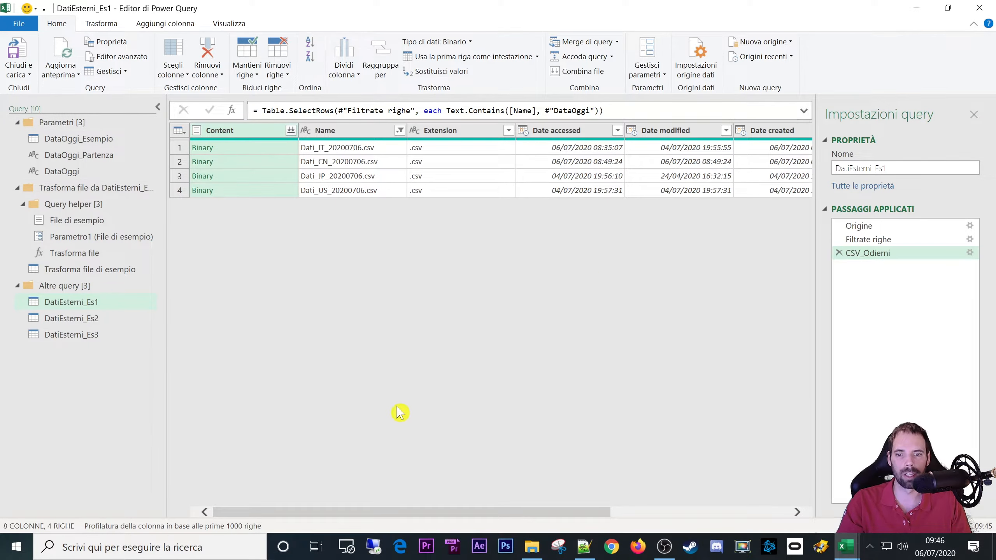
pyautogui.moveTo(391, 523)
pyautogui.mouseDown()
pyautogui.moveTo(518, 518)
pyautogui.moveTo(378, 525)
pyautogui.moveTo(571, 533)
pyautogui.moveTo(377, 528)
pyautogui.mouseUp()
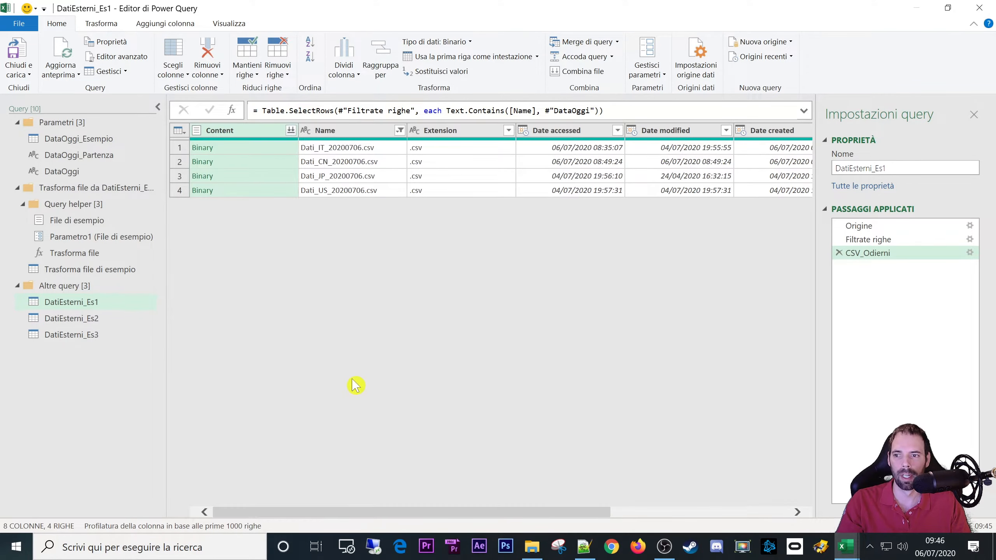
pyautogui.click(882, 240)
pyautogui.click(337, 220)
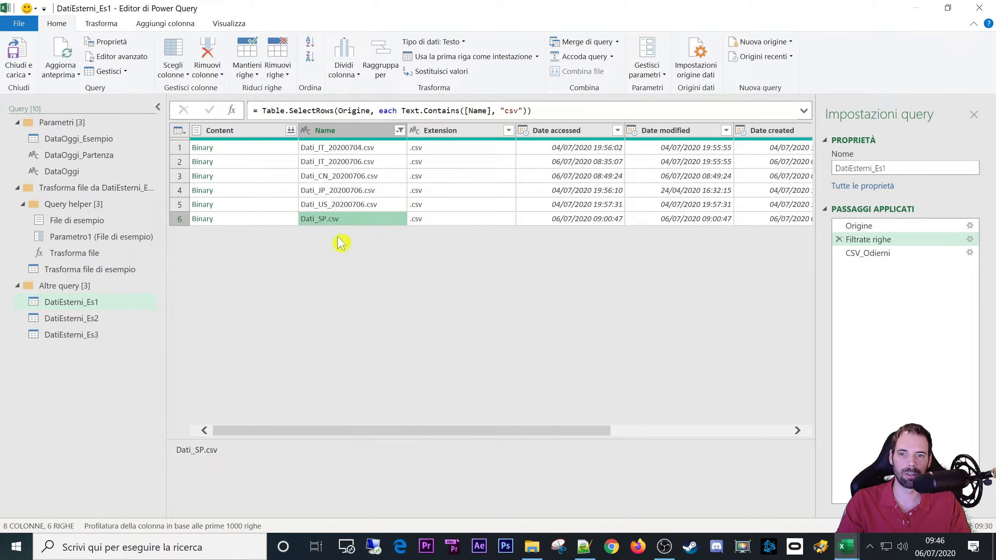
# Step: Check the modified dates of the CSV files in Folder1 in File Explorer, and open the DatiEsterni_Es2 query in the Power Query editor
pyautogui.click(532, 547)
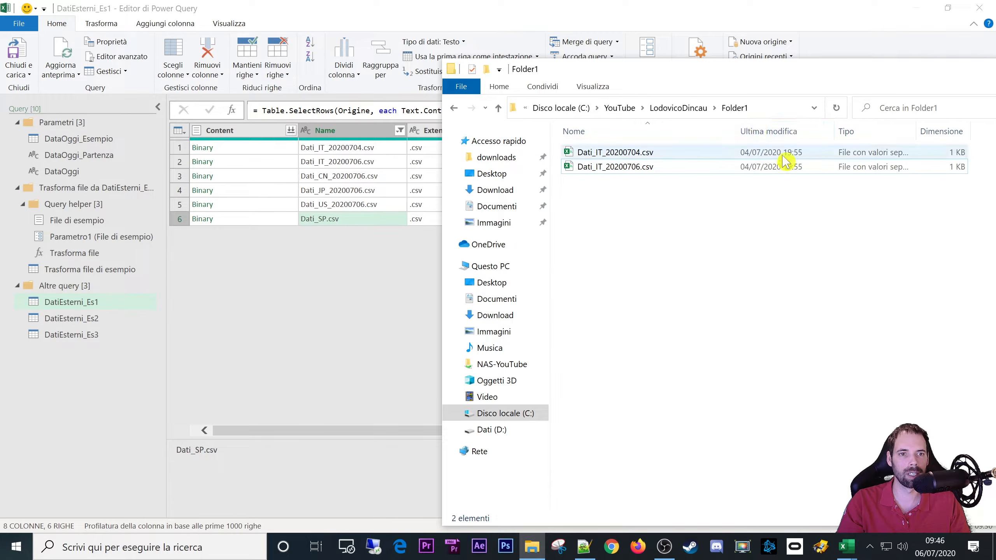
pyautogui.click(306, 316)
pyautogui.click(49, 320)
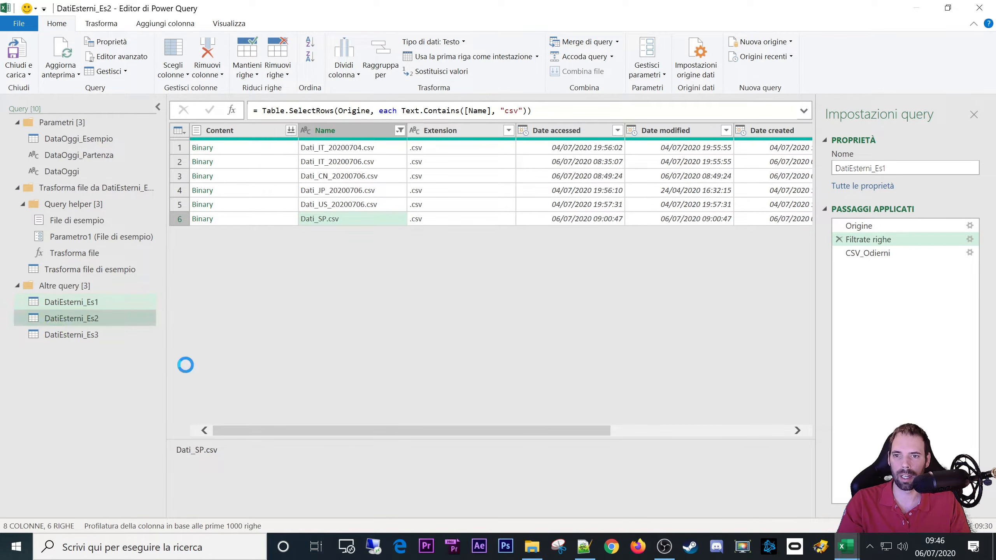
# Step: Compare the file lists and formulas of the Filtrate righe, Tabella Attributes espansa and Filtro Oggi steps in DatiEsterni_Es2
pyautogui.click(868, 242)
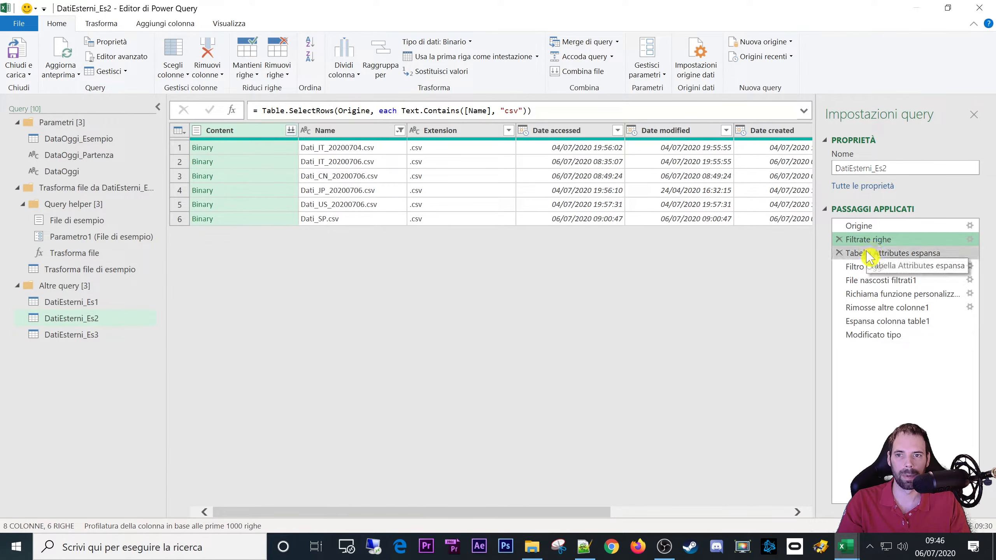
pyautogui.click(871, 257)
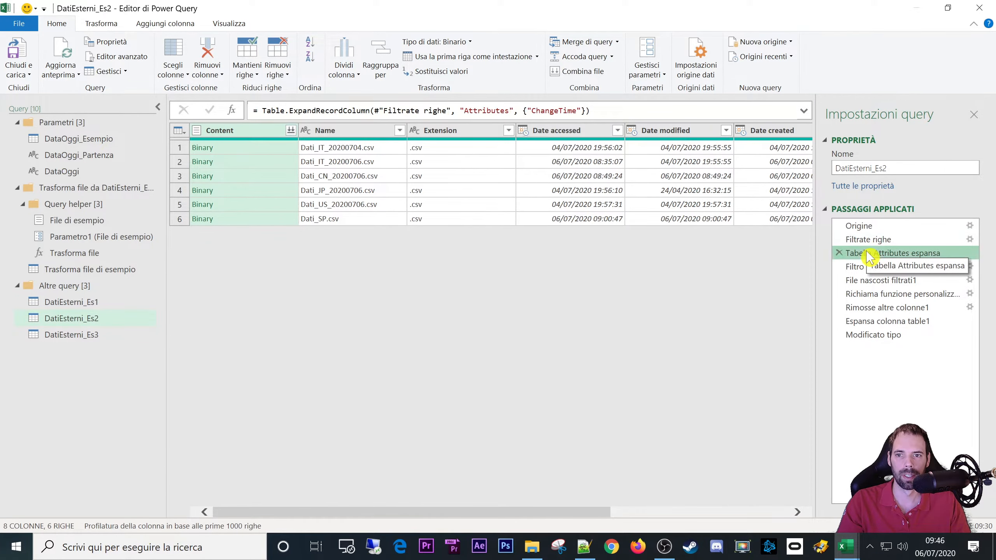
pyautogui.click(866, 269)
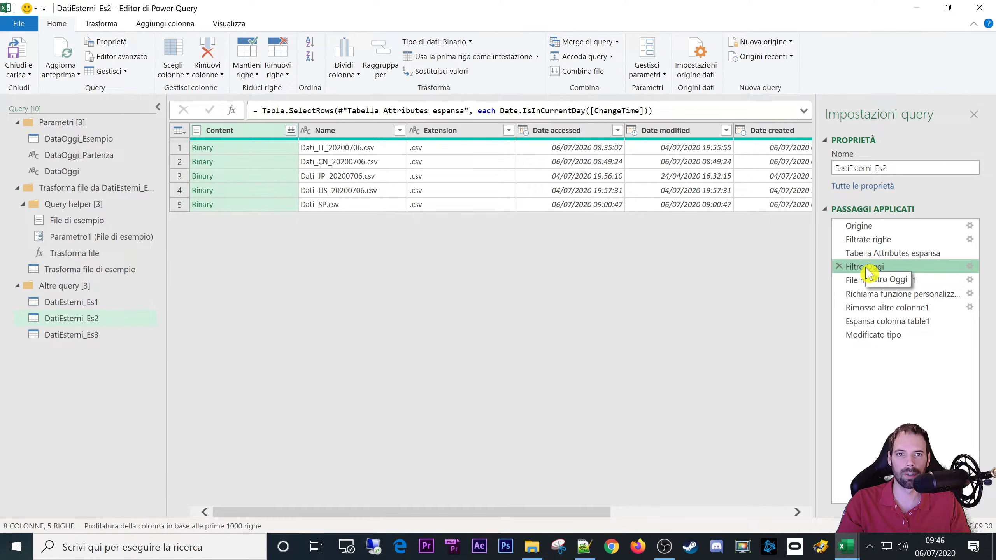
pyautogui.click(878, 241)
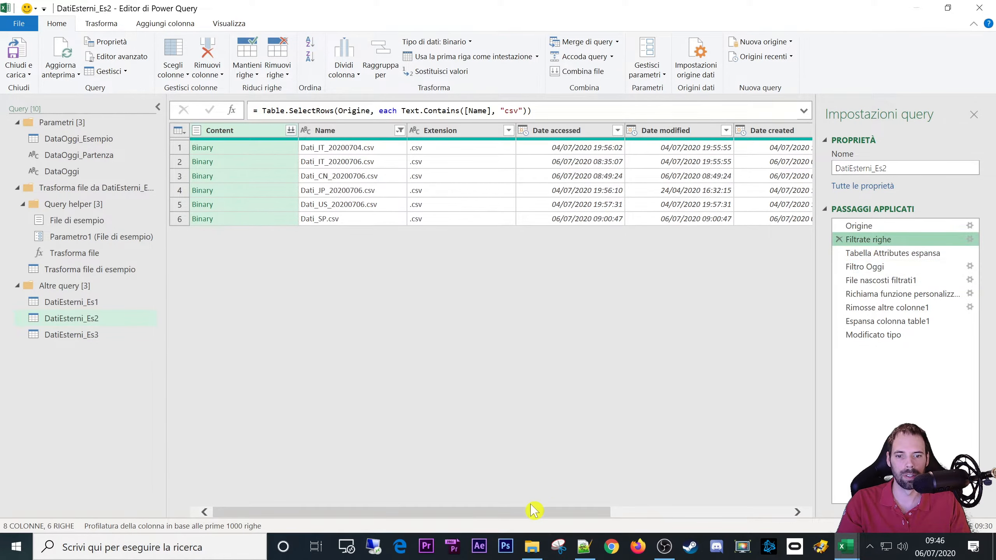
# Step: Collapse the query list and examine the Attributes record of Dati_IT_20200704.csv and its column in the Filtrate righe step
pyautogui.click(157, 108)
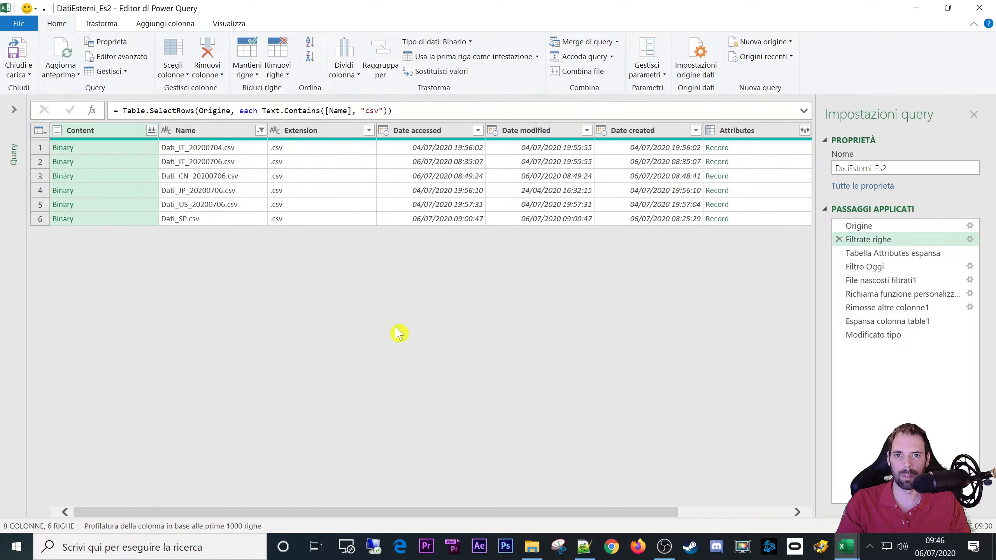
pyautogui.click(747, 148)
pyautogui.click(747, 134)
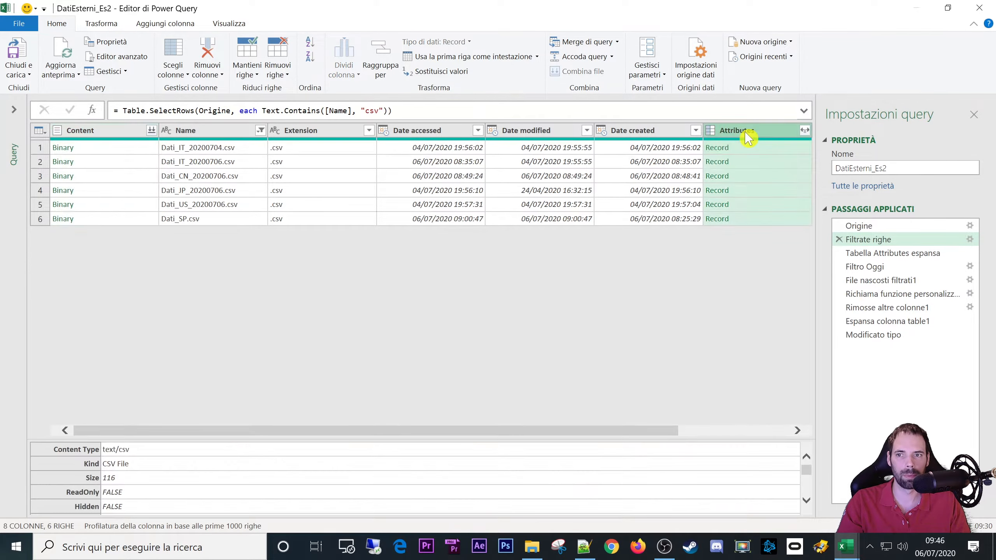
# Step: Examine the file details in the Attributes record of each CSV file, down to the ChangeTime field
pyautogui.click(747, 147)
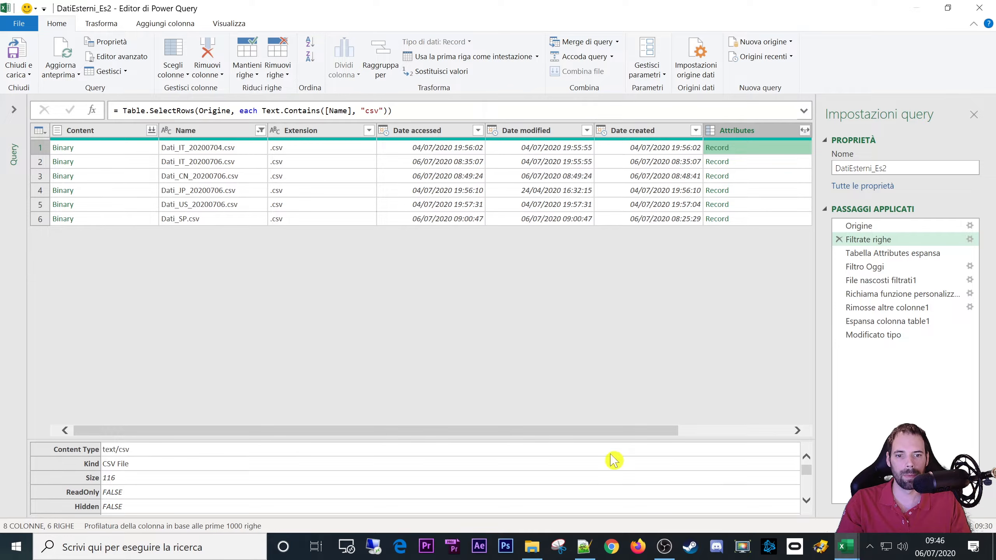
pyautogui.moveTo(610, 432); pyautogui.dragTo(638, 295)
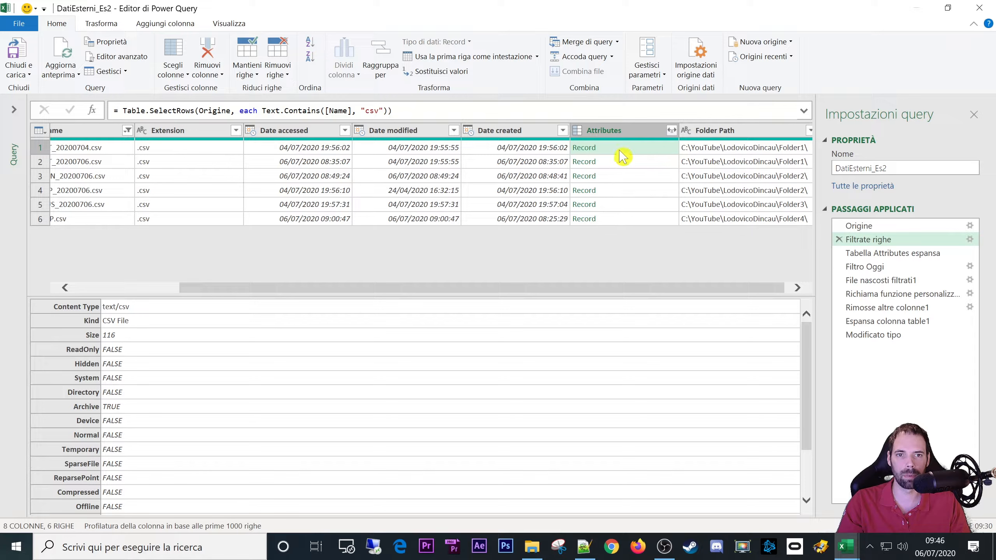
pyautogui.click(619, 162)
pyautogui.click(619, 178)
pyautogui.click(618, 191)
pyautogui.click(618, 204)
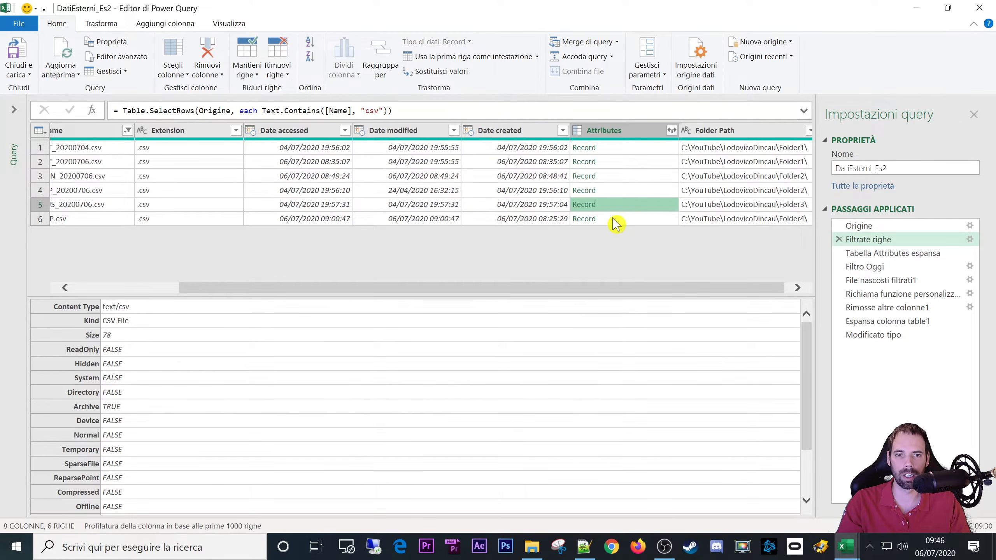
pyautogui.click(615, 219)
pyautogui.click(614, 161)
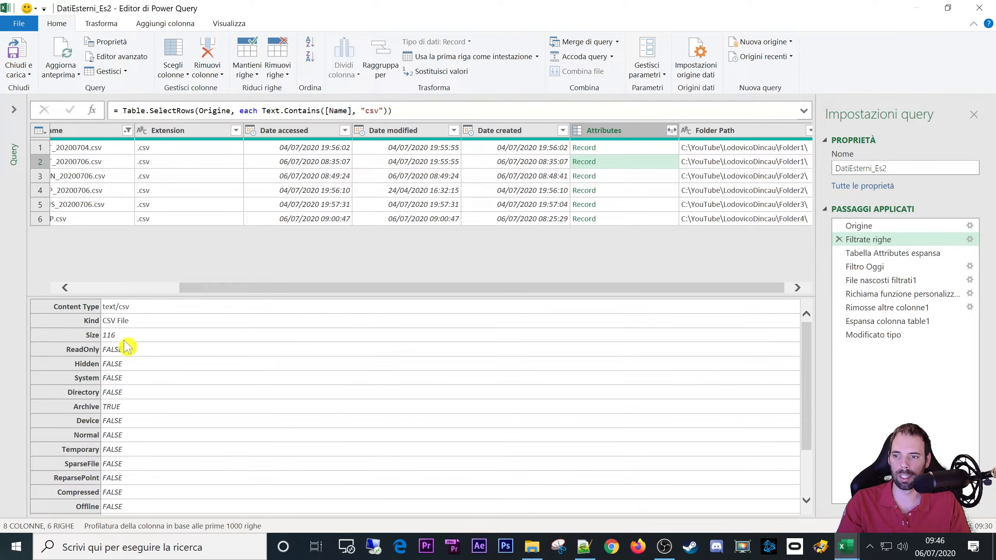
pyautogui.scroll(-2, 122, 414)
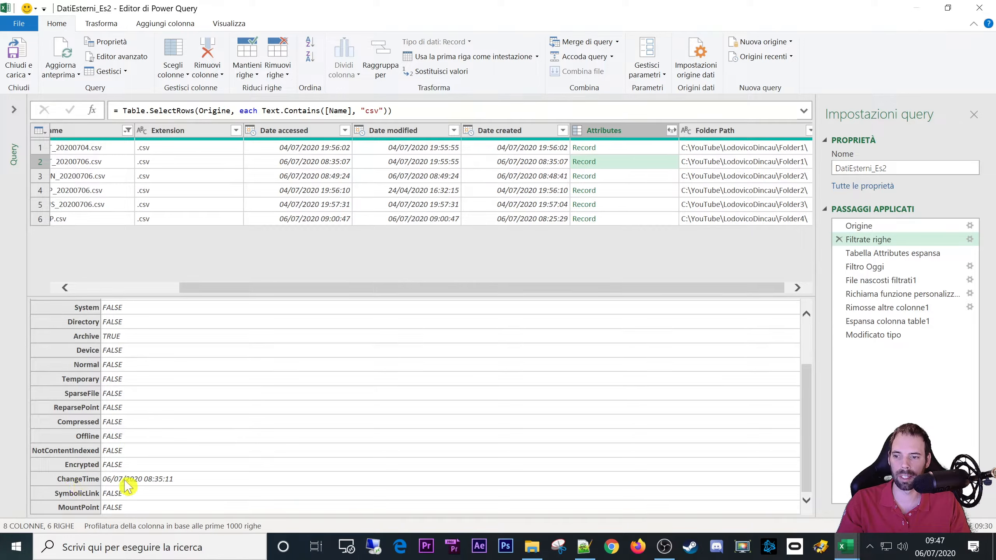
# Step: Compare the Date accessed, Date modified and Date created columns with the ChangeTime field in the first file's Attributes record
pyautogui.click(302, 132)
pyautogui.click(394, 132)
pyautogui.click(542, 133)
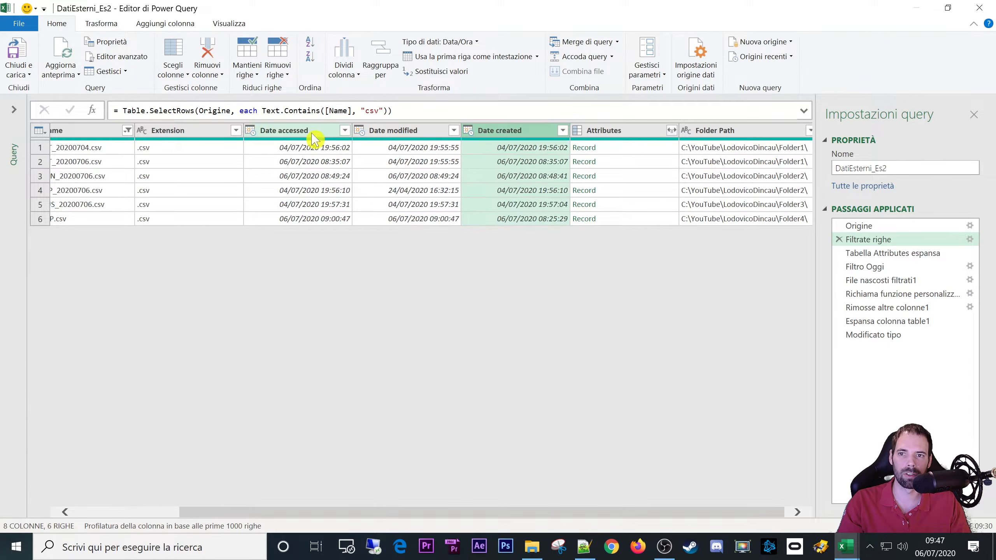
pyautogui.click(305, 133)
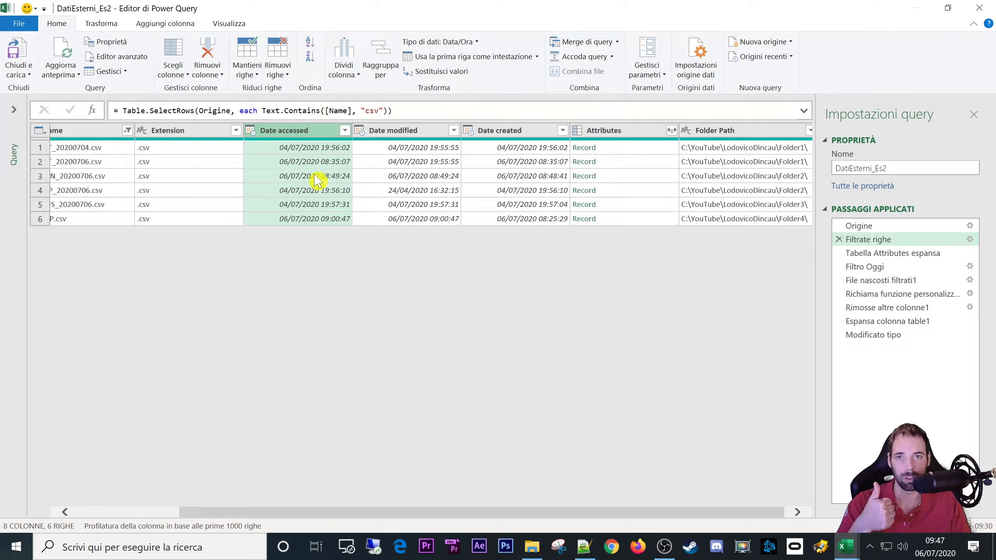
pyautogui.click(421, 133)
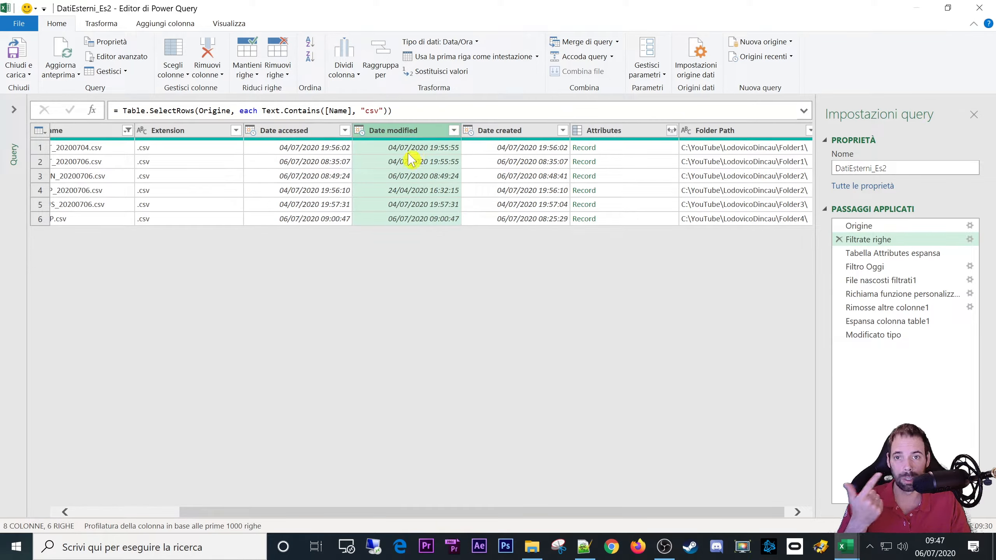
pyautogui.click(490, 148)
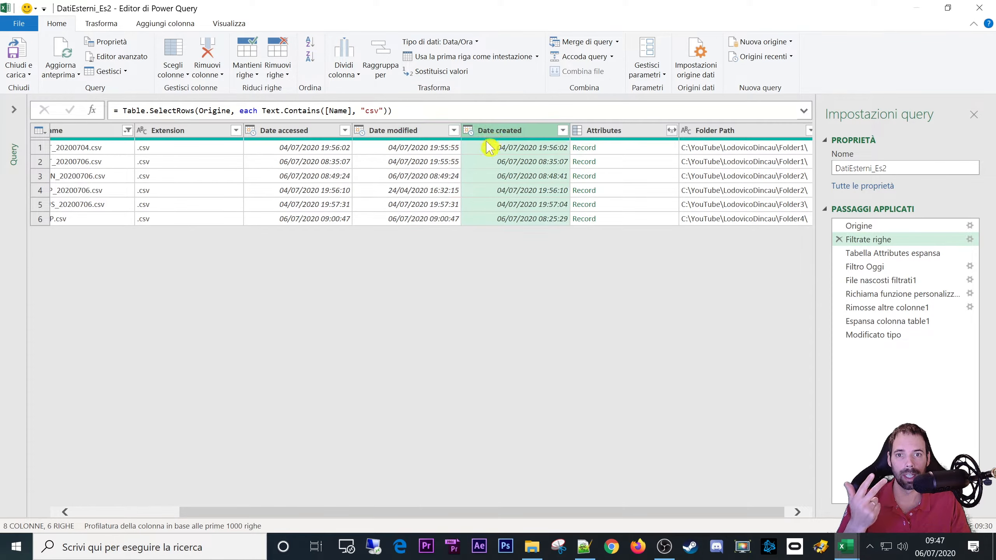
pyautogui.click(621, 148)
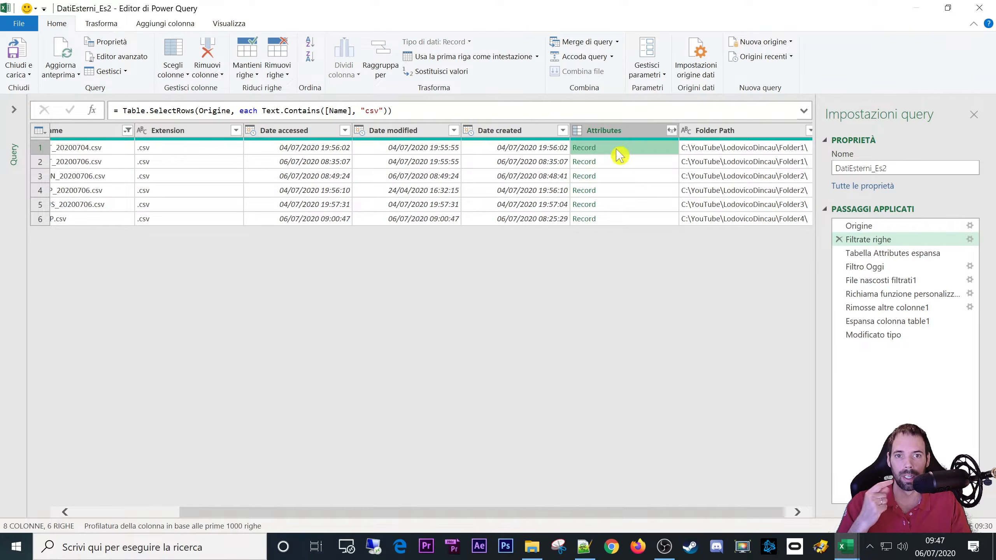
pyautogui.scroll(-5, 193, 440)
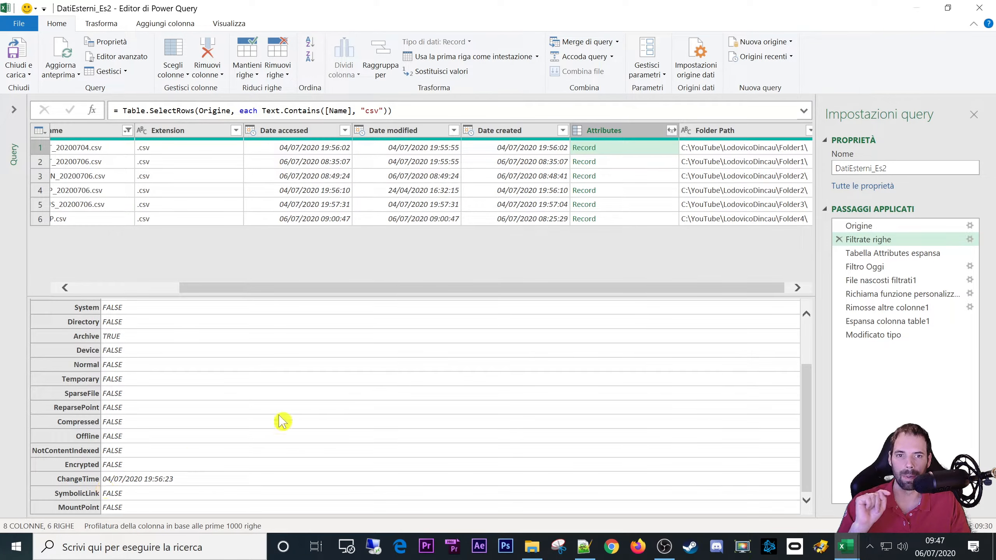
pyautogui.click(649, 147)
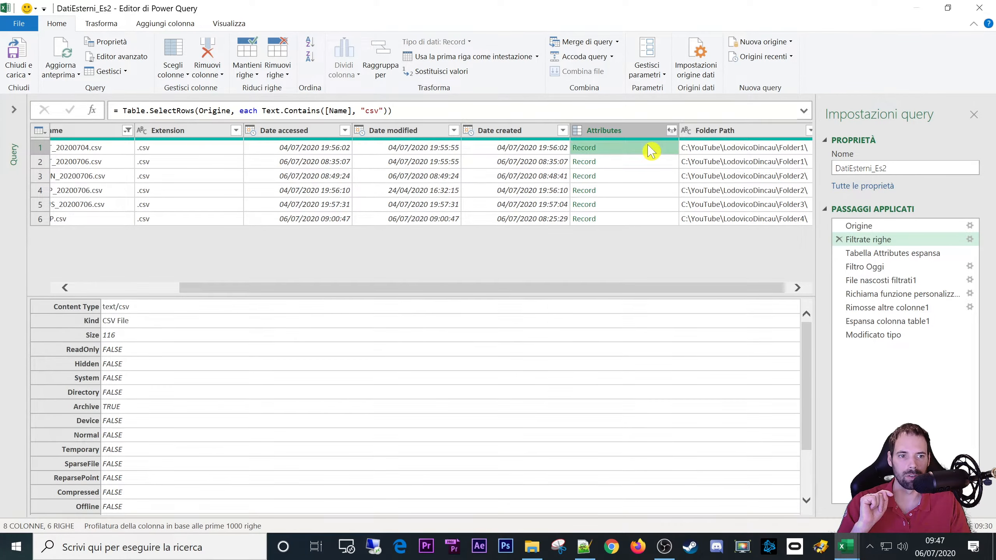
# Step: Try expanding the Attributes column to only ChangeTime without the original column name as prefix, and cancel the expansion
pyautogui.click(672, 131)
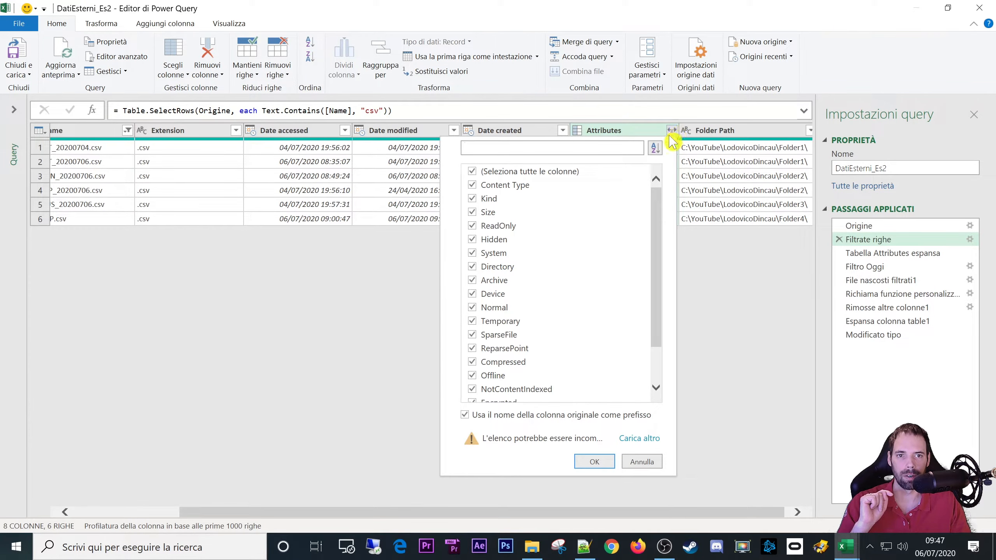
pyautogui.click(474, 172)
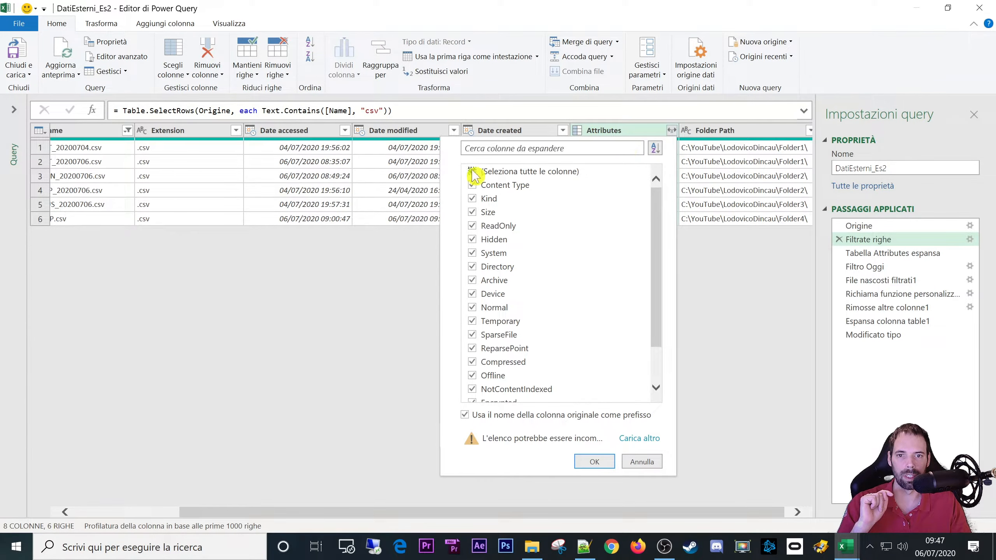
pyautogui.scroll(-1, 485, 271)
pyautogui.click(475, 369)
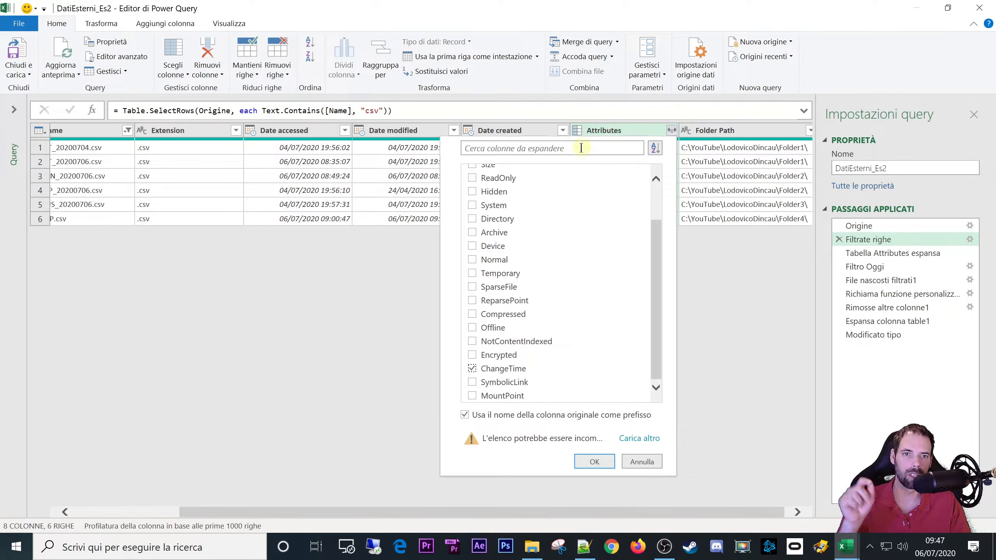
pyautogui.click(464, 415)
pyautogui.click(643, 463)
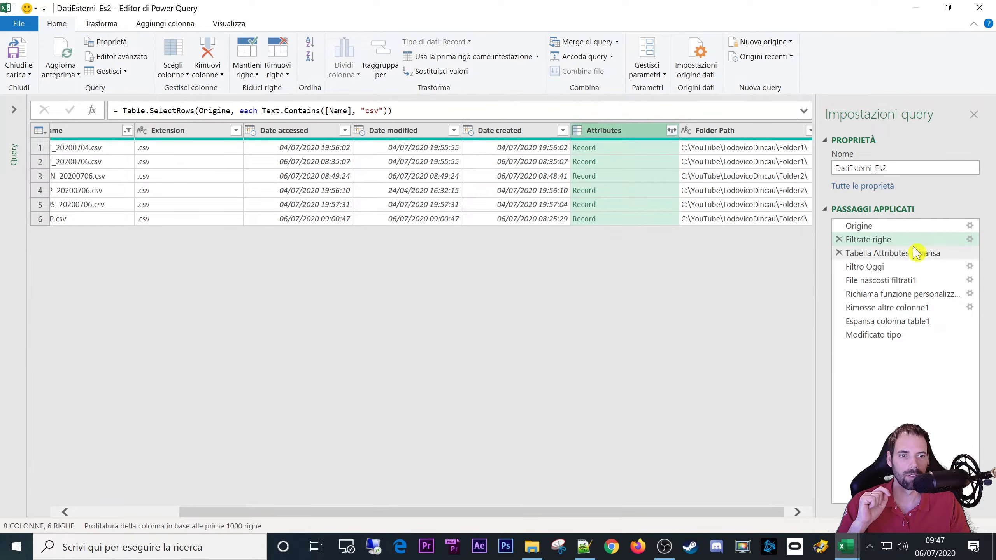
# Step: Show the Tabella Attributes espansa step and examine the ChangeTime value of each file
pyautogui.click(916, 253)
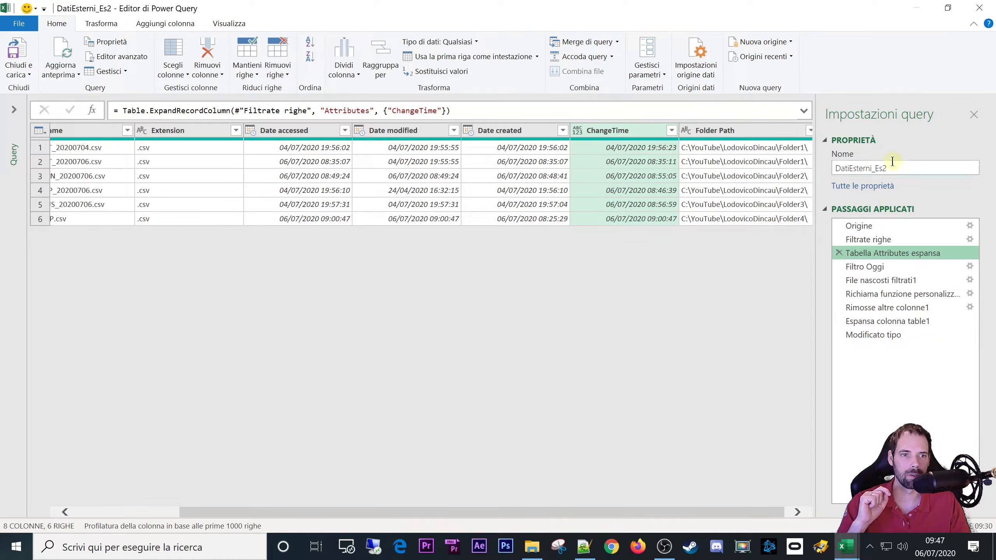
pyautogui.click(619, 148)
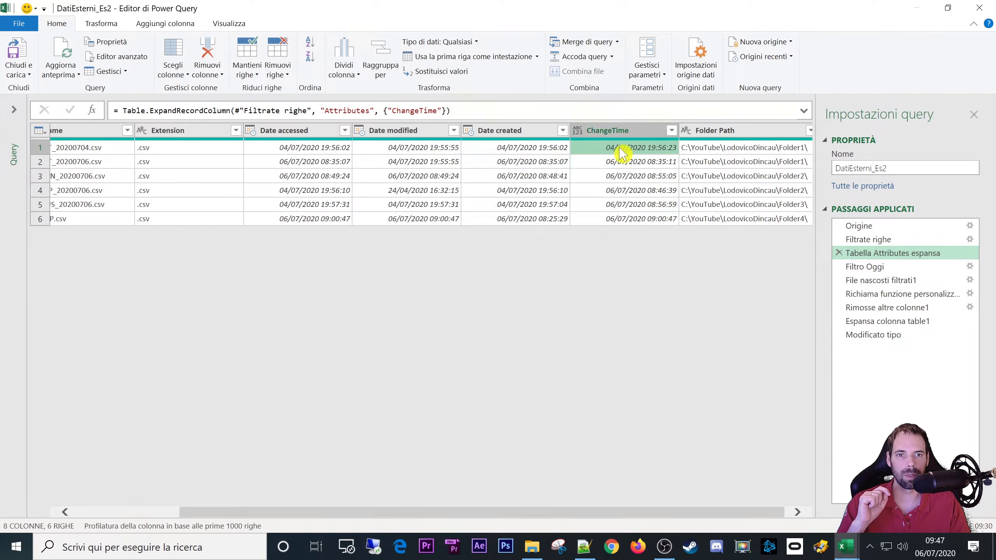
pyautogui.click(618, 161)
pyautogui.click(617, 178)
pyautogui.click(617, 191)
pyautogui.click(616, 206)
pyautogui.click(617, 219)
pyautogui.click(611, 130)
pyautogui.click(600, 149)
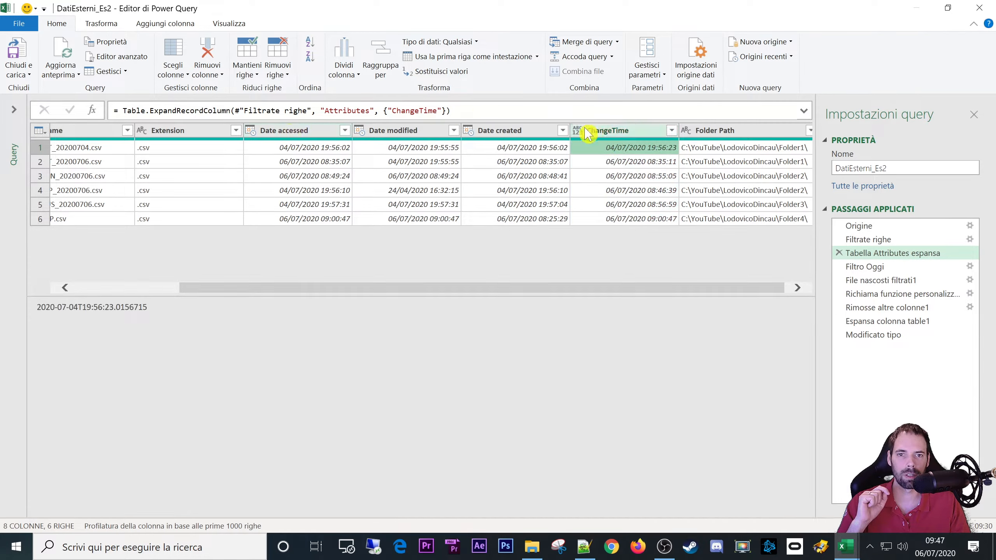
pyautogui.click(613, 162)
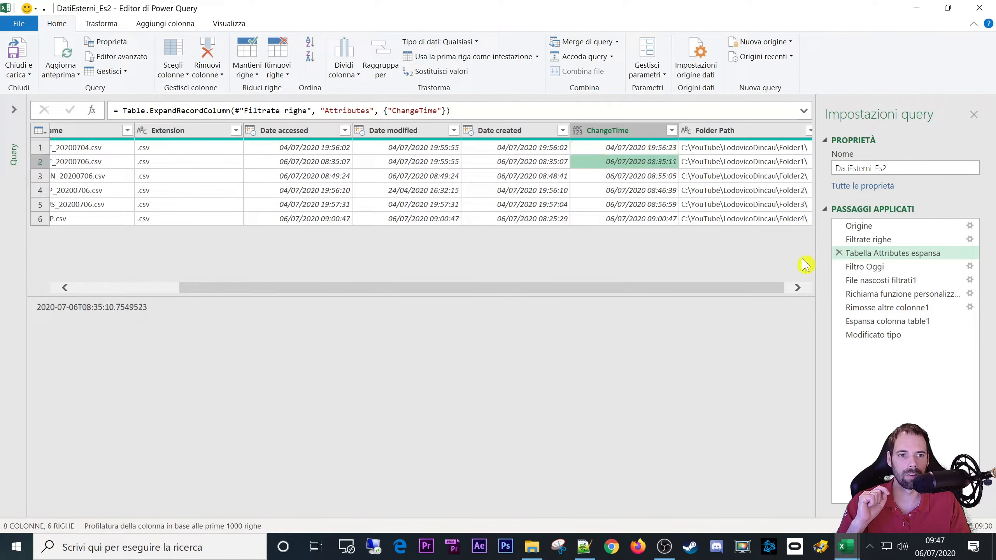
# Step: Compare the Filtro Oggi step's rows with the preceding step and review its filter condition on ChangeTime
pyautogui.click(853, 267)
pyautogui.click(652, 132)
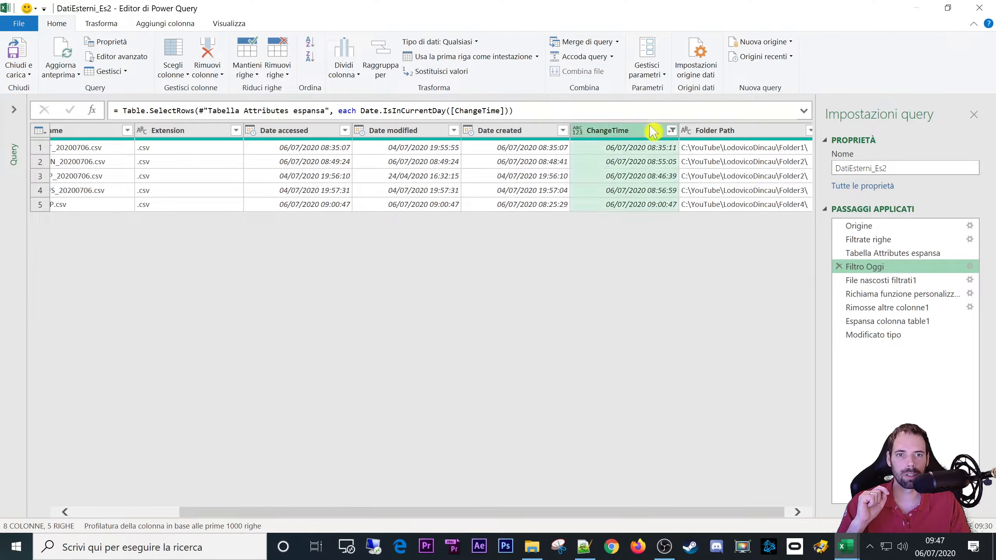
pyautogui.click(624, 149)
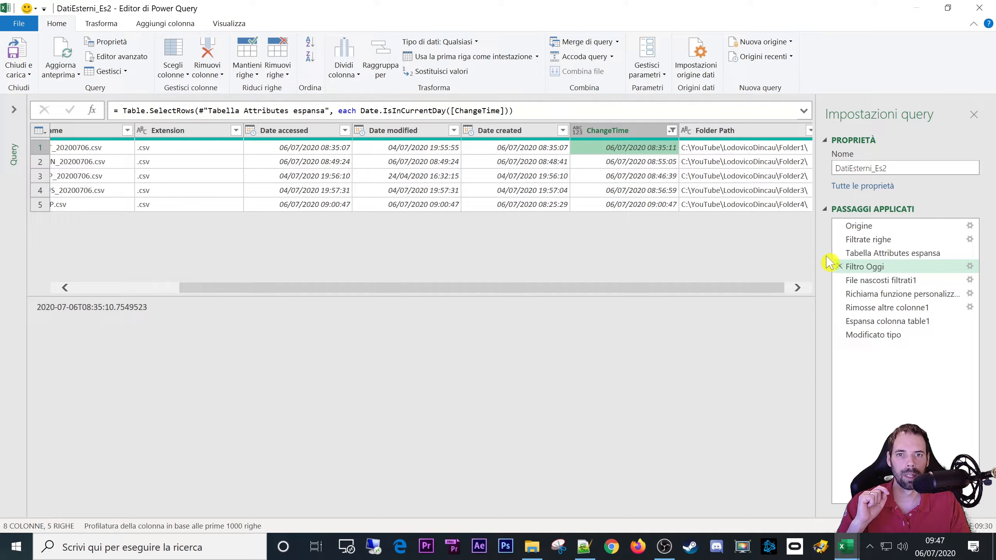
pyautogui.click(855, 253)
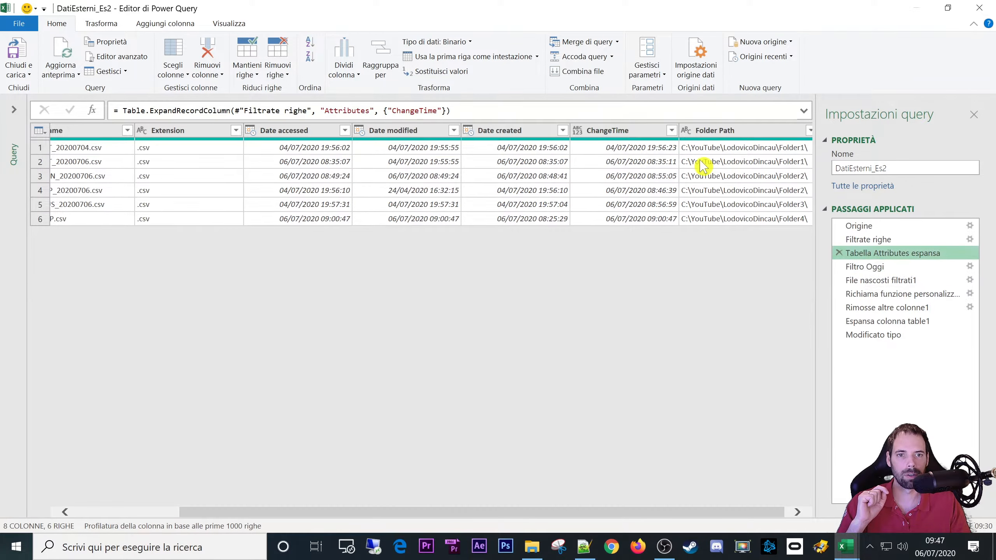
pyautogui.doubleClick(862, 268)
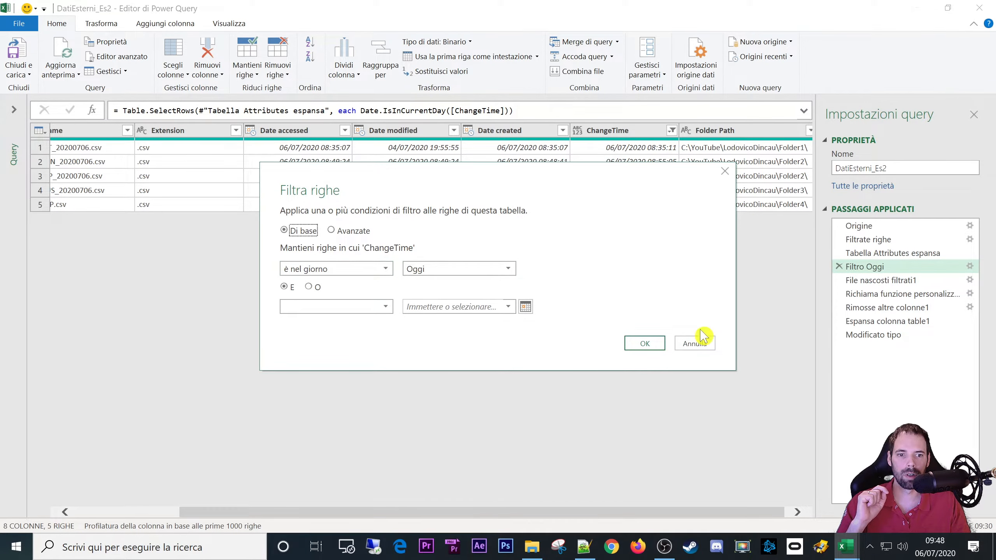
pyautogui.click(695, 343)
# Step: In the Tabella Attributes espansa step, review ChangeTime's date filters for the day option Oggi without applying one
pyautogui.click(878, 253)
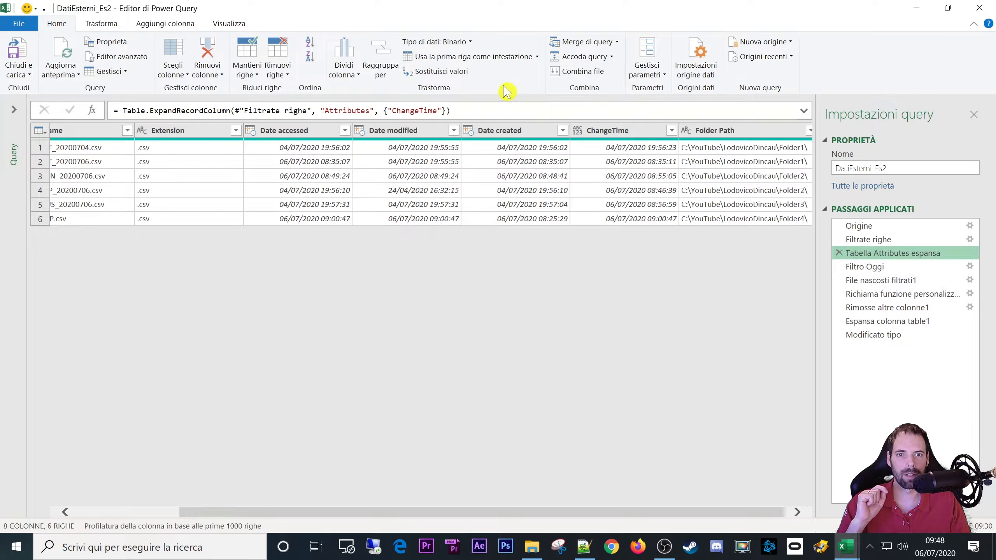
pyautogui.click(672, 148)
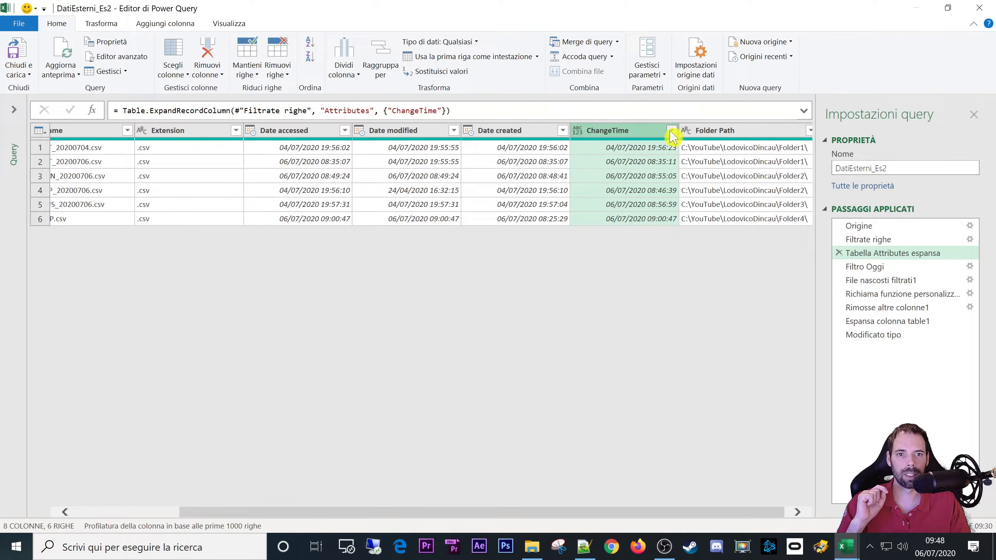
pyautogui.click(671, 135)
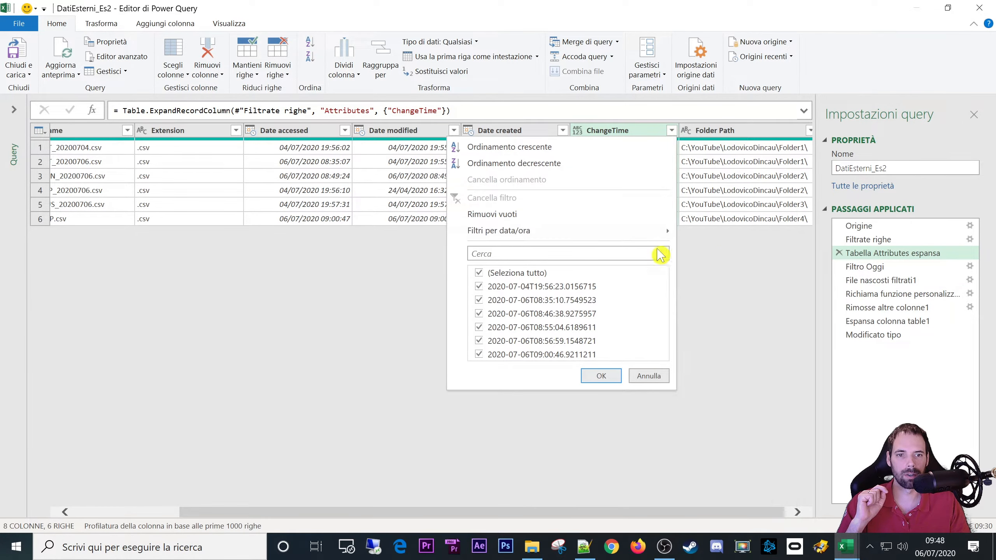
pyautogui.moveTo(667, 231)
pyautogui.moveTo(734, 453)
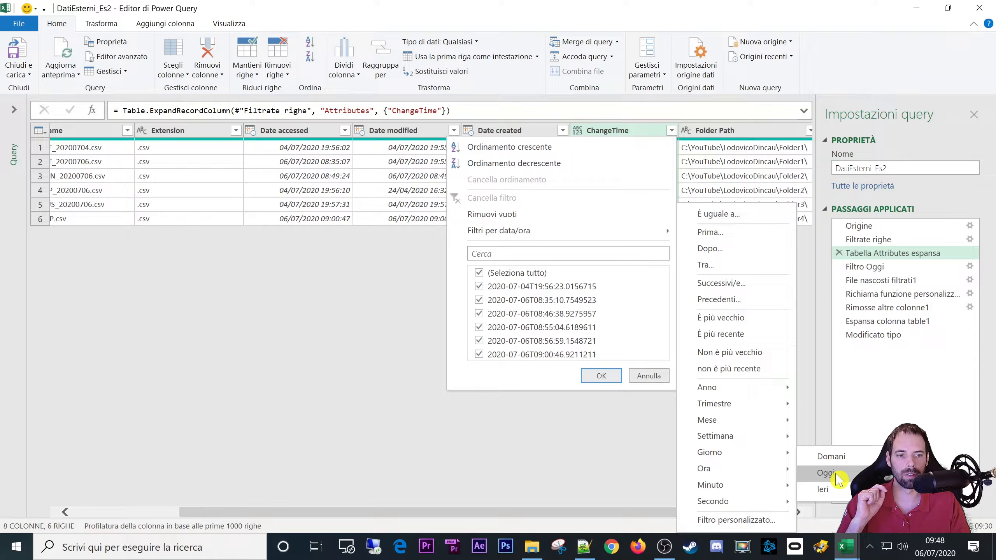
pyautogui.click(887, 384)
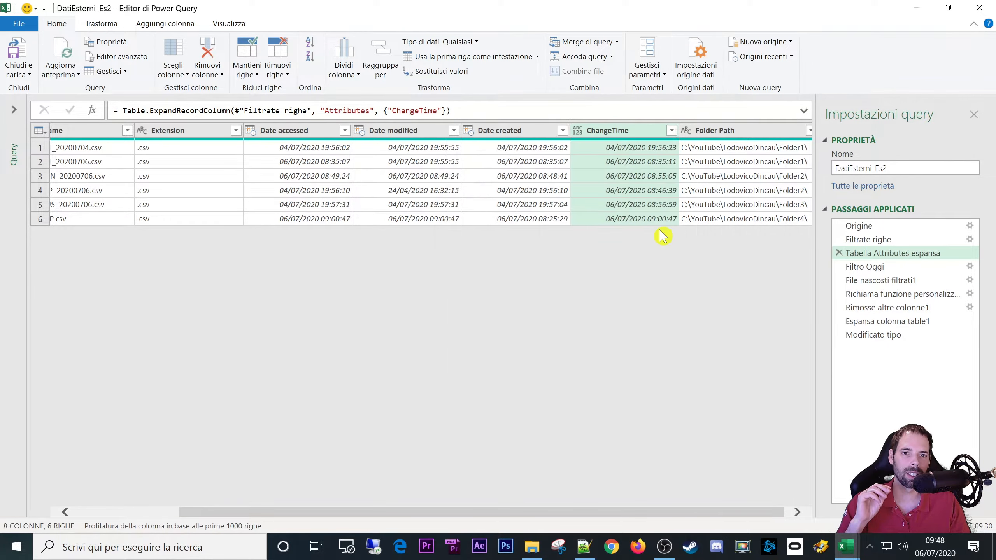
pyautogui.click(618, 180)
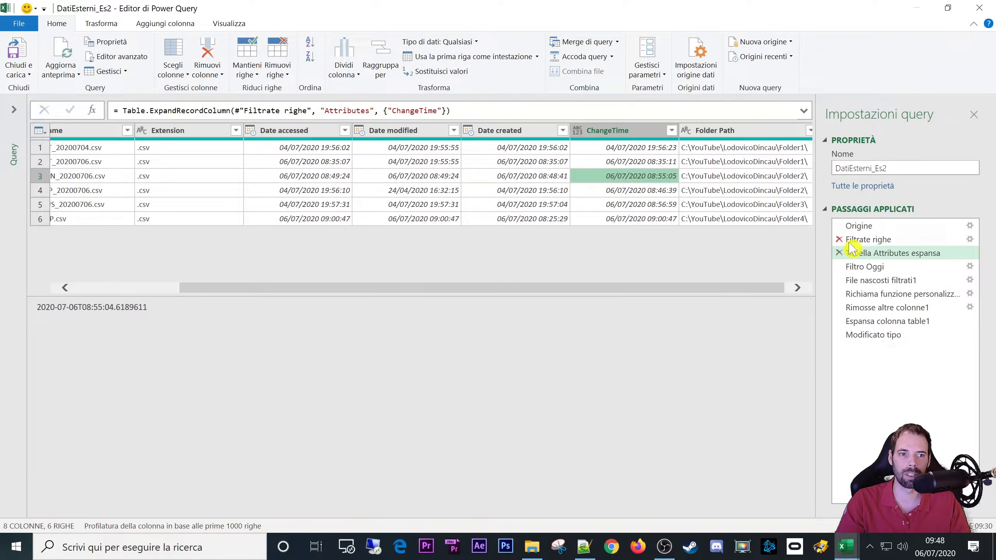
# Step: Show the Filtro Oggi step and check the file names, plus the Date created and ChangeTime values of Dati_SP.csv
pyautogui.click(868, 267)
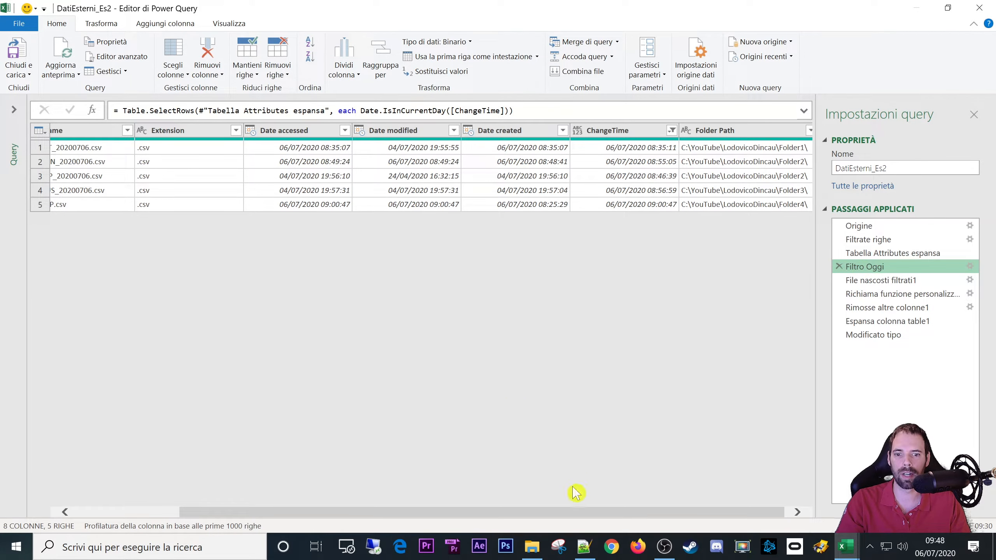
pyautogui.moveTo(568, 514); pyautogui.dragTo(440, 511)
pyautogui.click(219, 148)
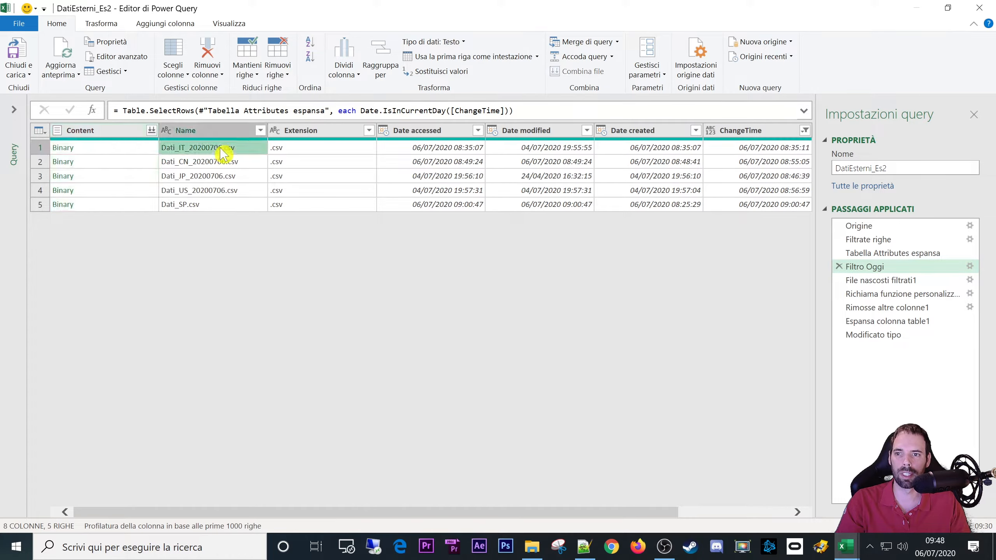
pyautogui.click(183, 204)
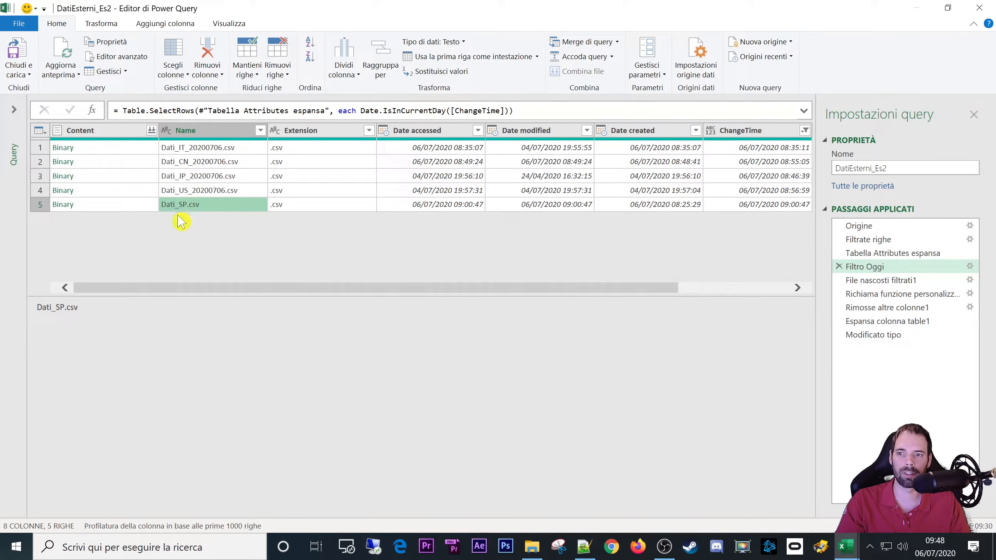
pyautogui.click(664, 206)
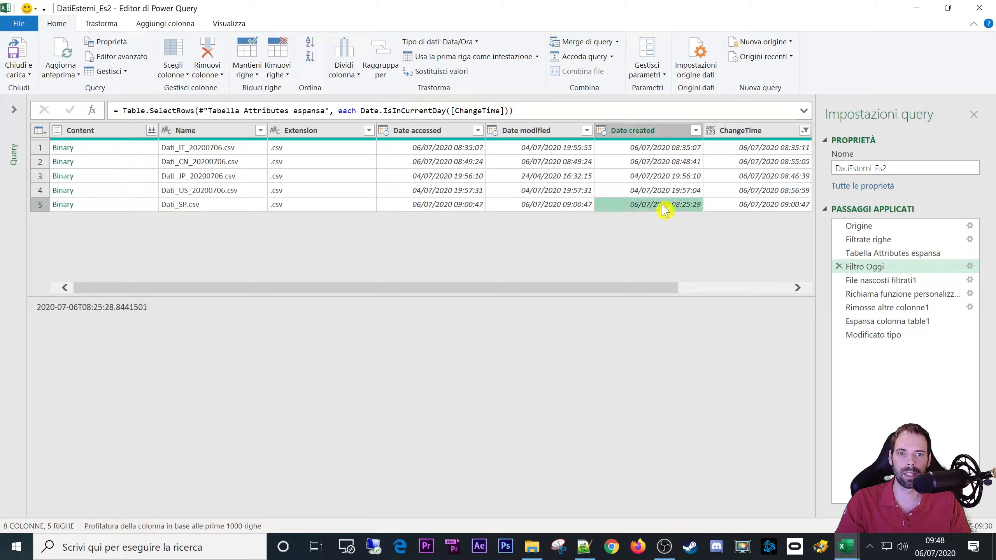
pyautogui.moveTo(659, 282); pyautogui.dragTo(706, 288)
pyautogui.click(730, 205)
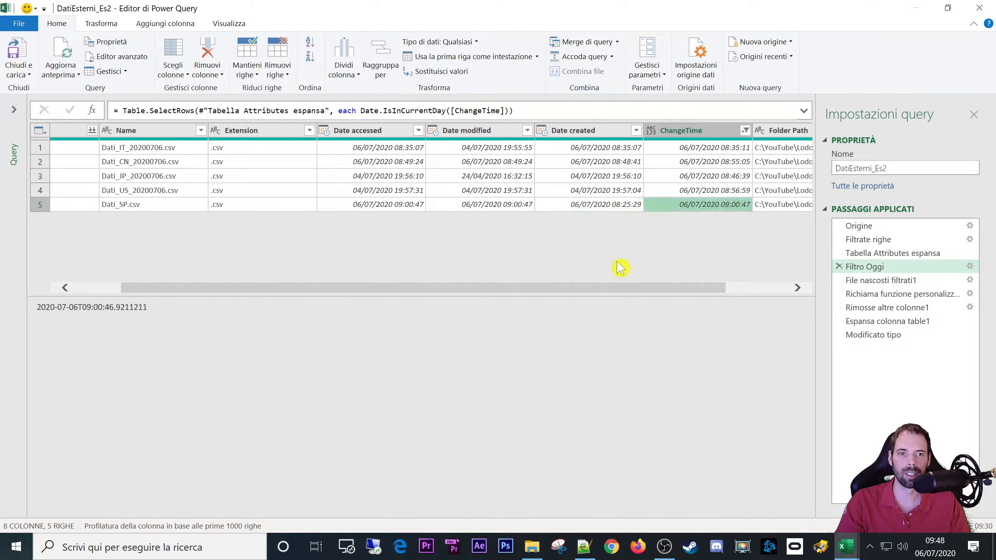
# Step: Compare the ChangeTime, Date created, Date modified and Date accessed values of Dati_CN_20200706.csv in the Filtro Oggi step
pyautogui.click(662, 164)
pyautogui.click(587, 161)
pyautogui.click(468, 165)
pyautogui.click(370, 167)
pyautogui.click(506, 167)
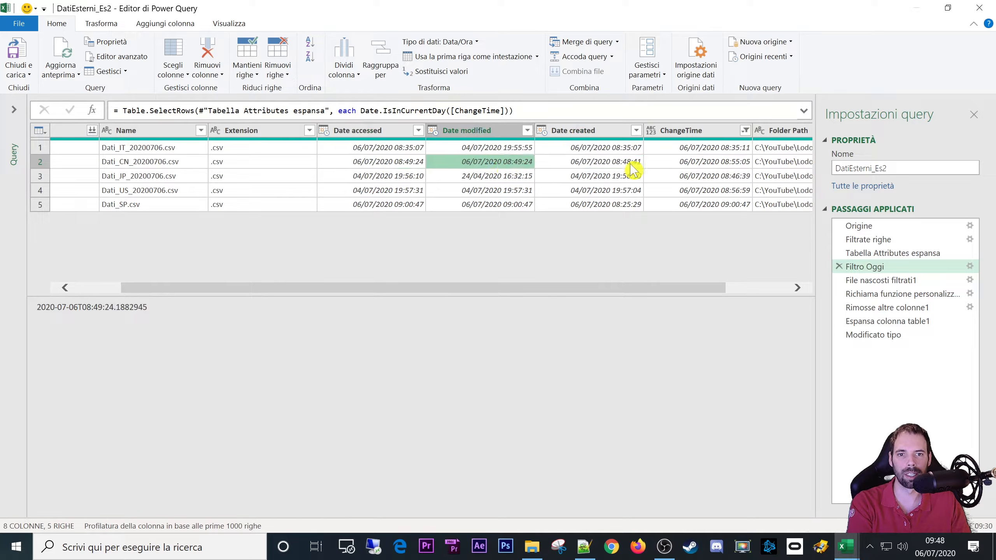
pyautogui.click(633, 167)
pyautogui.click(690, 165)
pyautogui.click(601, 167)
pyautogui.click(506, 165)
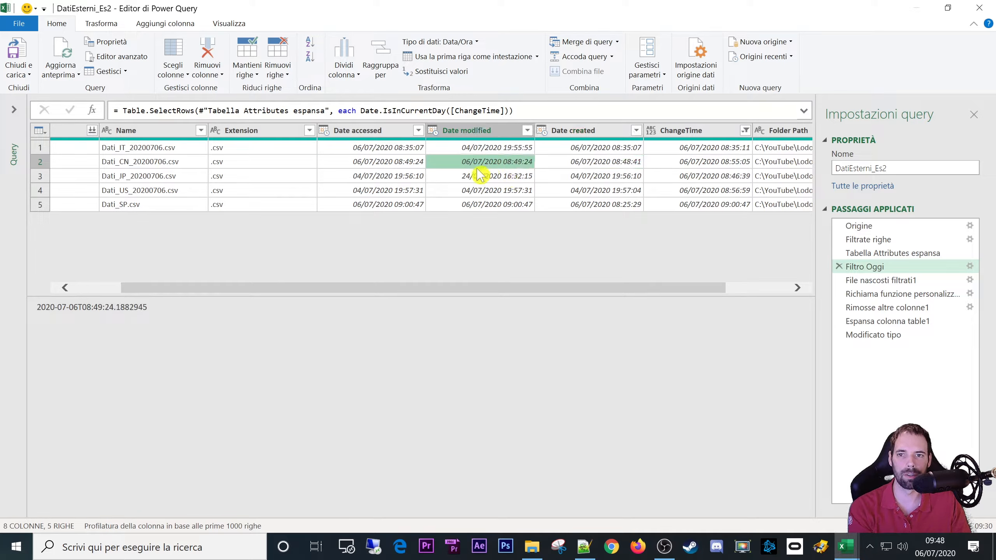
pyautogui.click(396, 166)
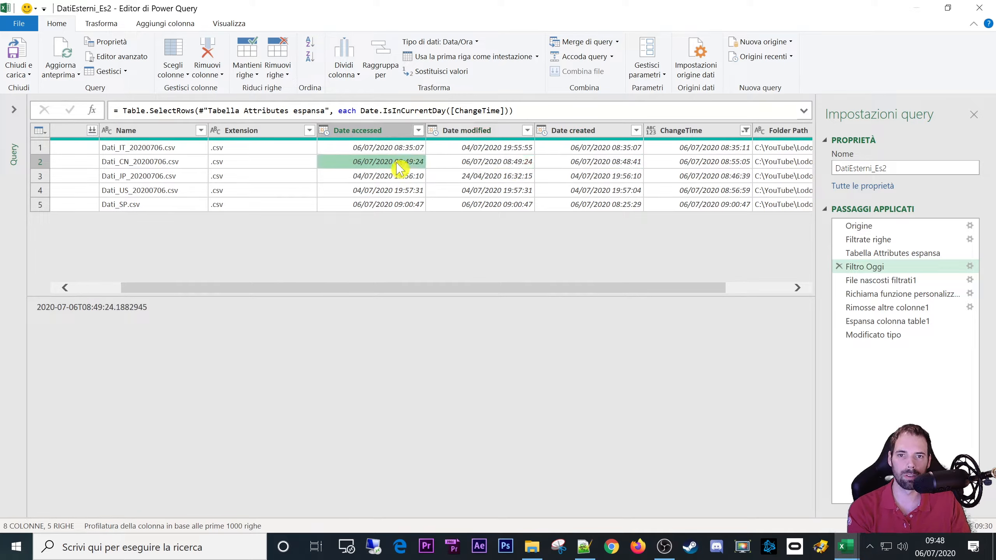
# Step: Switch to File Explorer, open Dati_IT_20200706.csv from Folder1 in Notepad++ to view its contents, and close the file
pyautogui.click(532, 547)
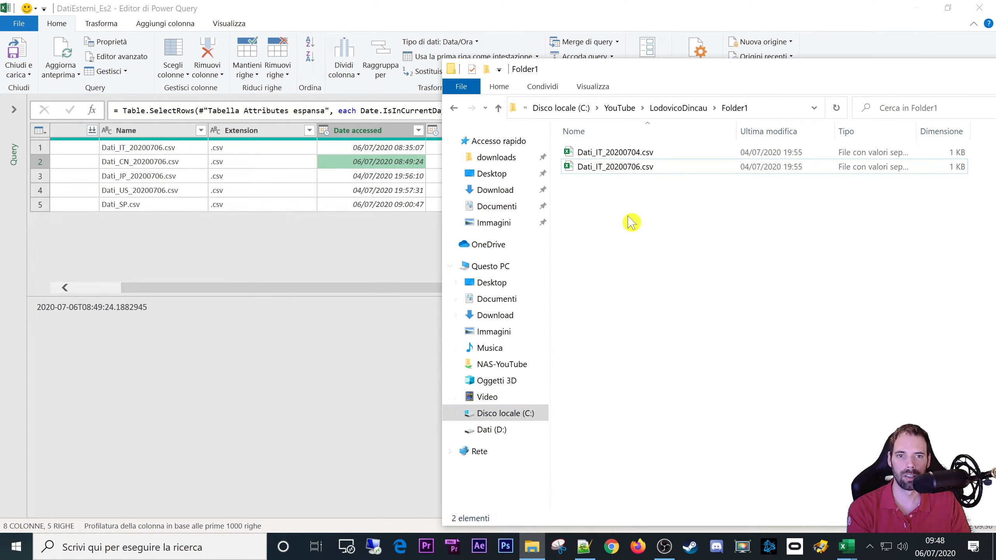
pyautogui.rightClick(616, 179)
pyautogui.click(645, 223)
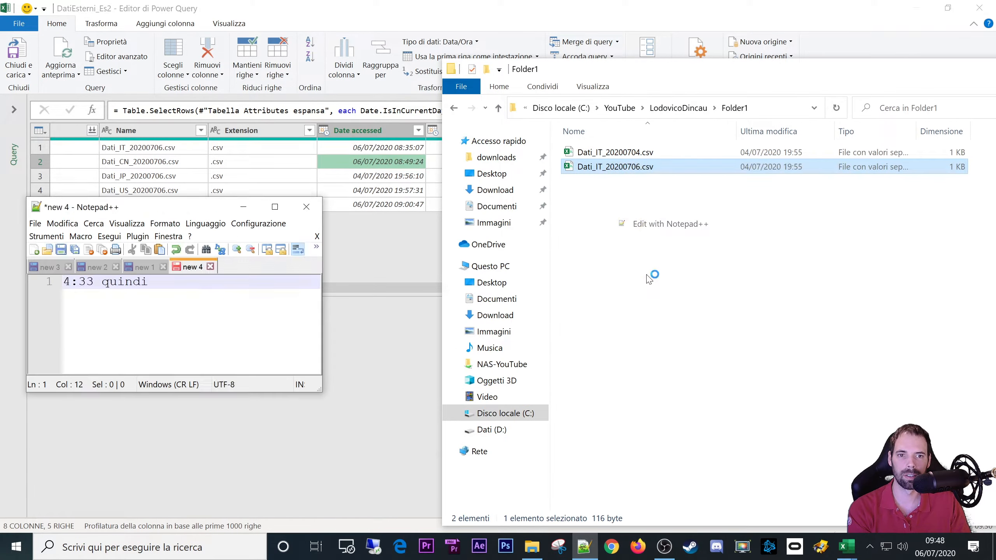
pyautogui.click(238, 328)
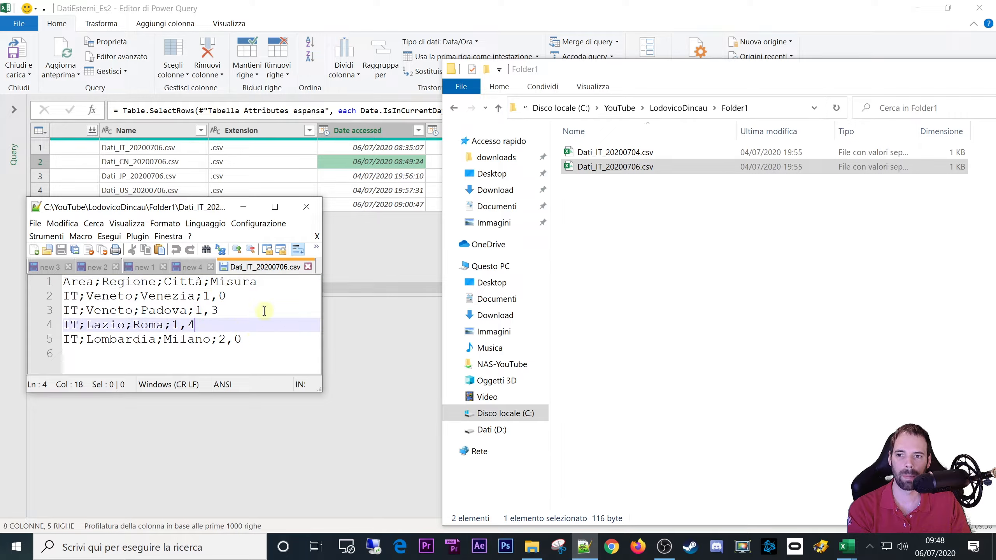
pyautogui.click(262, 340)
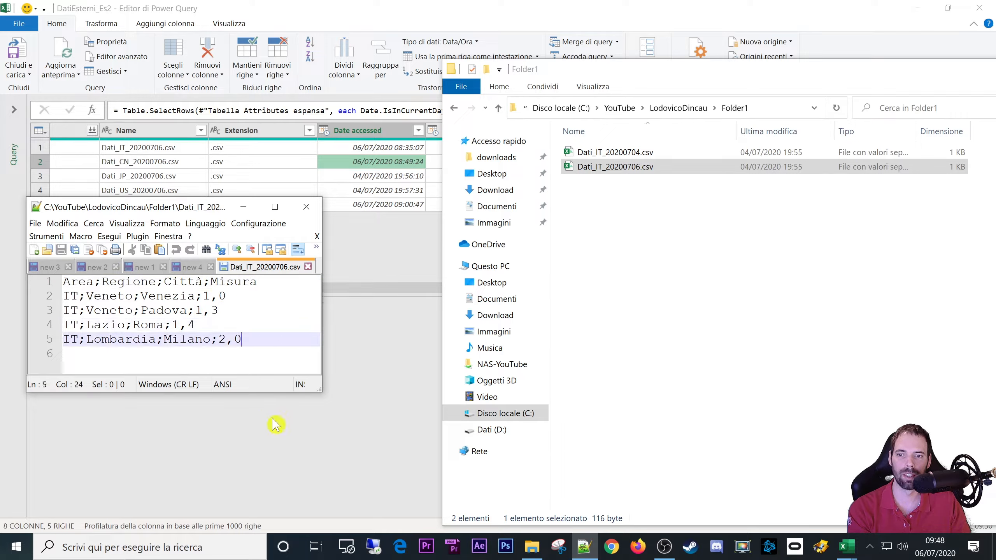
pyautogui.click(309, 268)
pyautogui.click(749, 314)
# Step: Back in Power Query Editor, review the dates of Dati_CN_20200706.csv and the ChangeTime of Dati_JP_20200706.csv
pyautogui.click(388, 169)
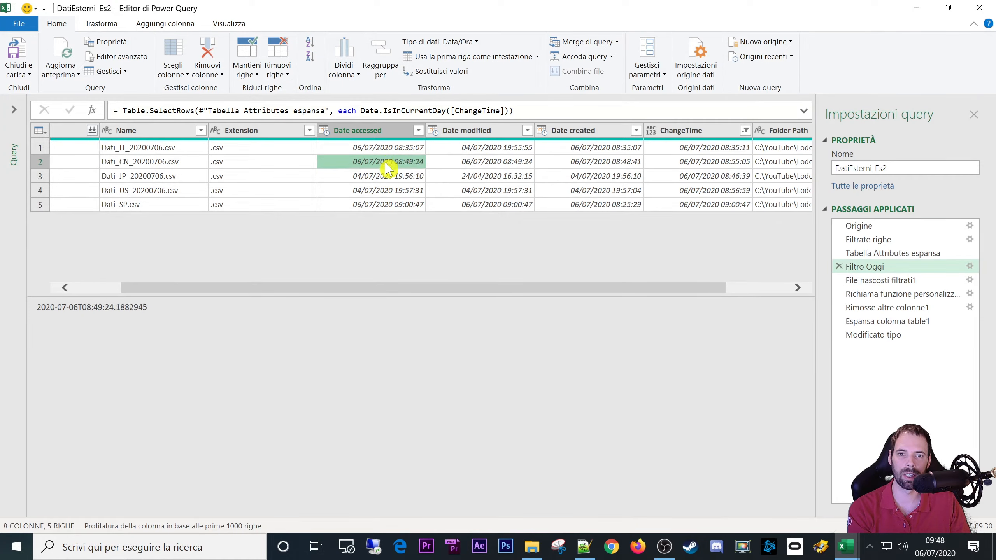
pyautogui.click(459, 164)
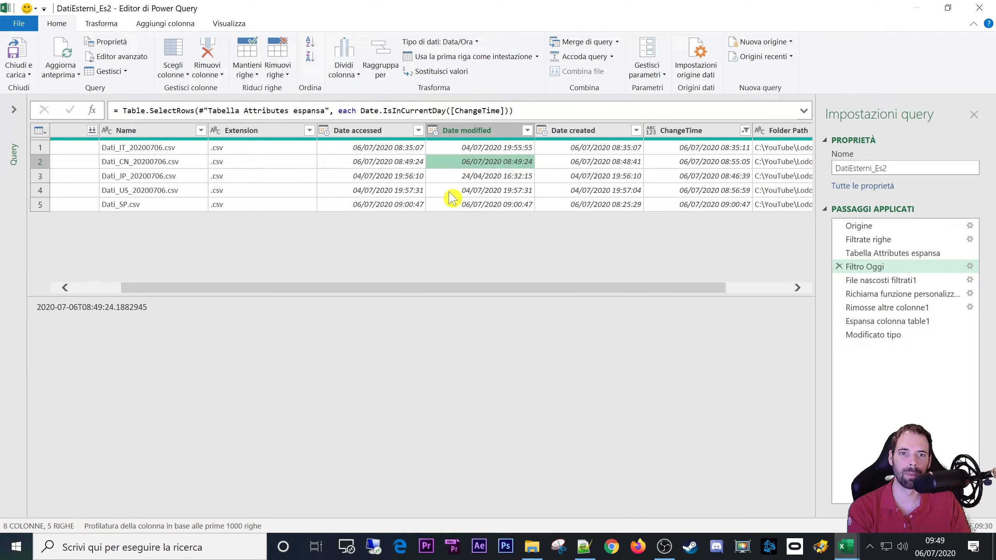
pyautogui.click(589, 162)
pyautogui.click(548, 541)
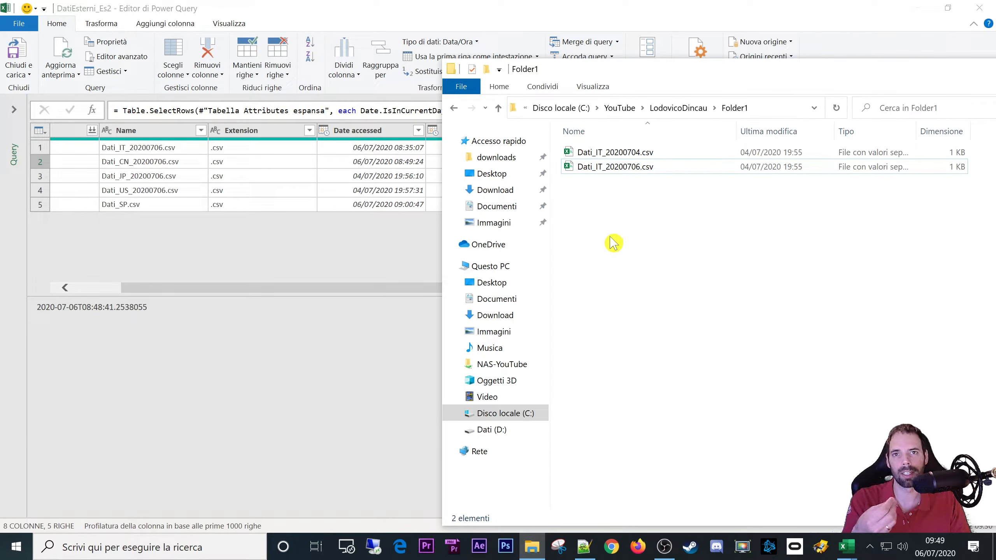
pyautogui.click(425, 244)
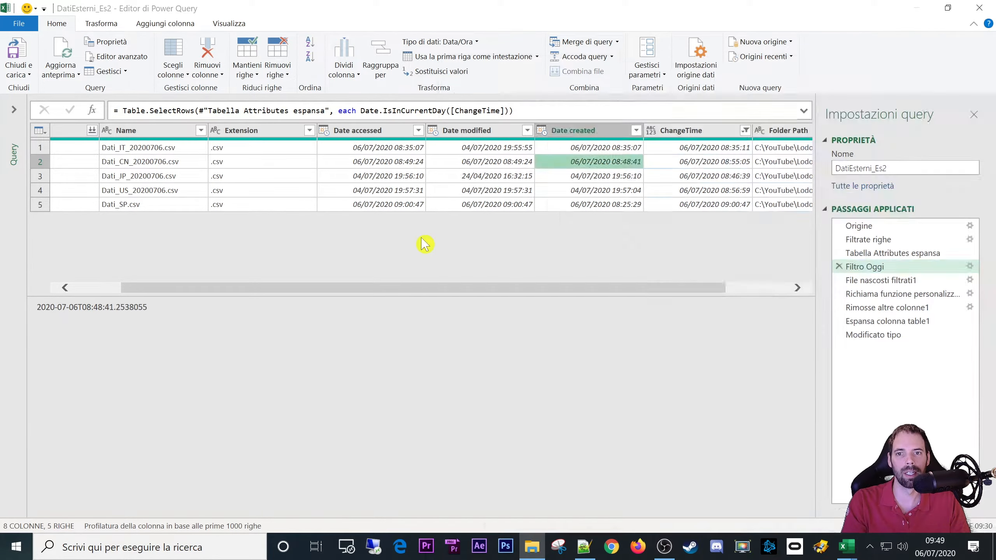
pyautogui.click(702, 161)
pyautogui.click(696, 177)
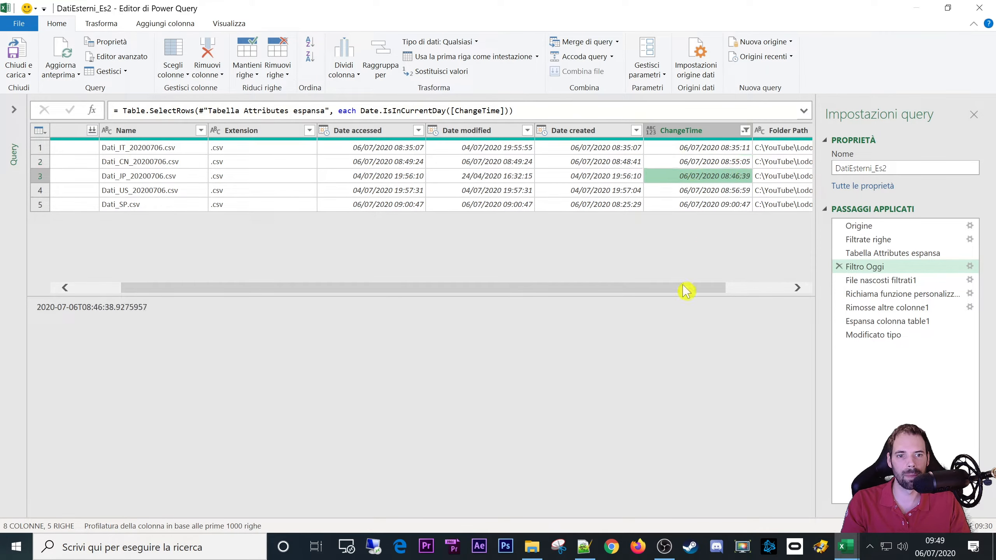
pyautogui.moveTo(685, 290); pyautogui.dragTo(749, 290)
pyautogui.click(640, 162)
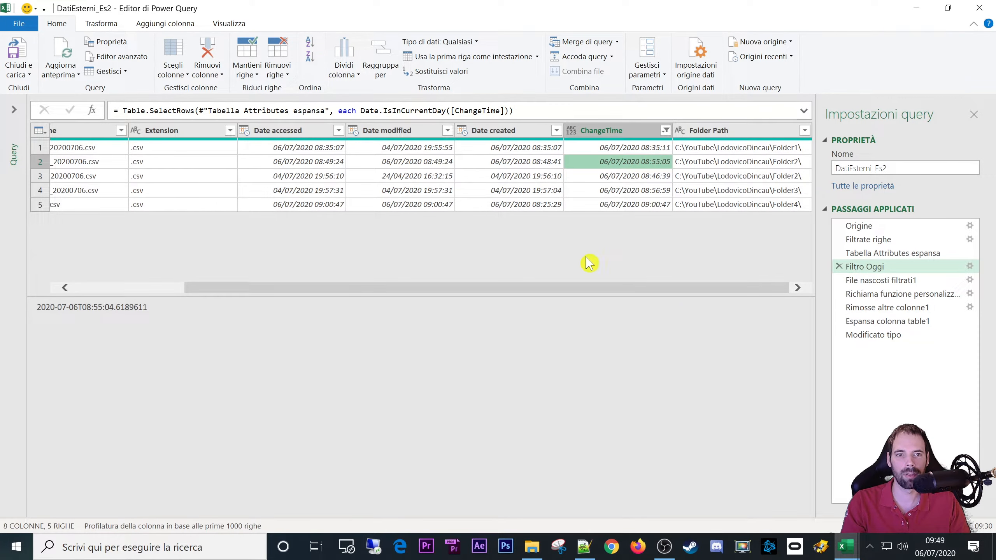
# Step: Refresh the query preview and check Dati_IT_20200706.csv in Folder1 and its ChangeTime in the Filtro Oggi rows
pyautogui.click(61, 59)
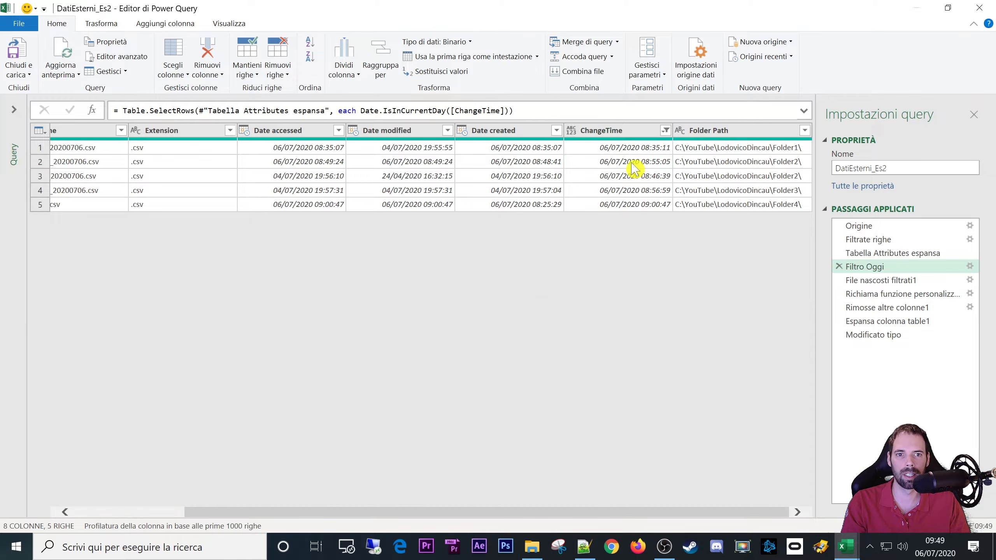
pyautogui.click(532, 547)
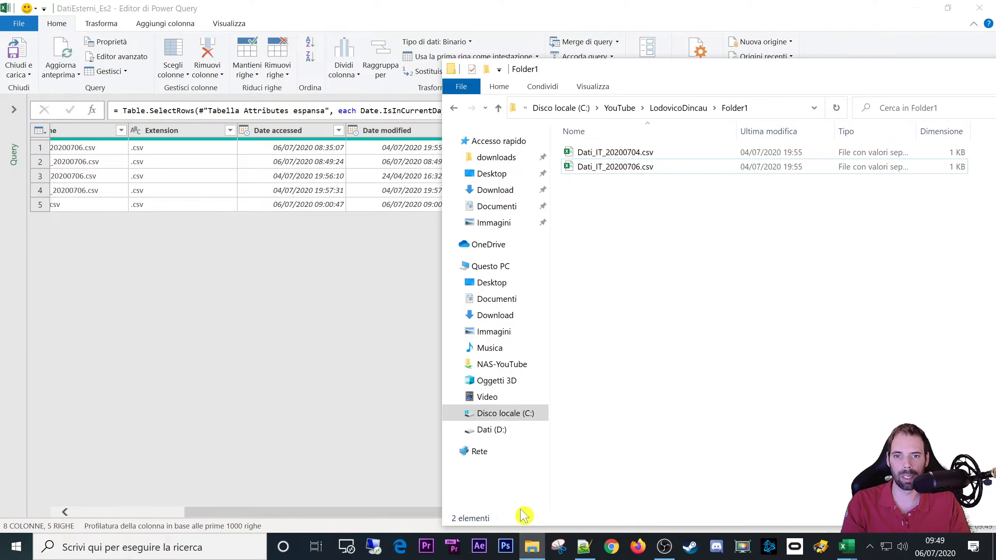
pyautogui.click(608, 174)
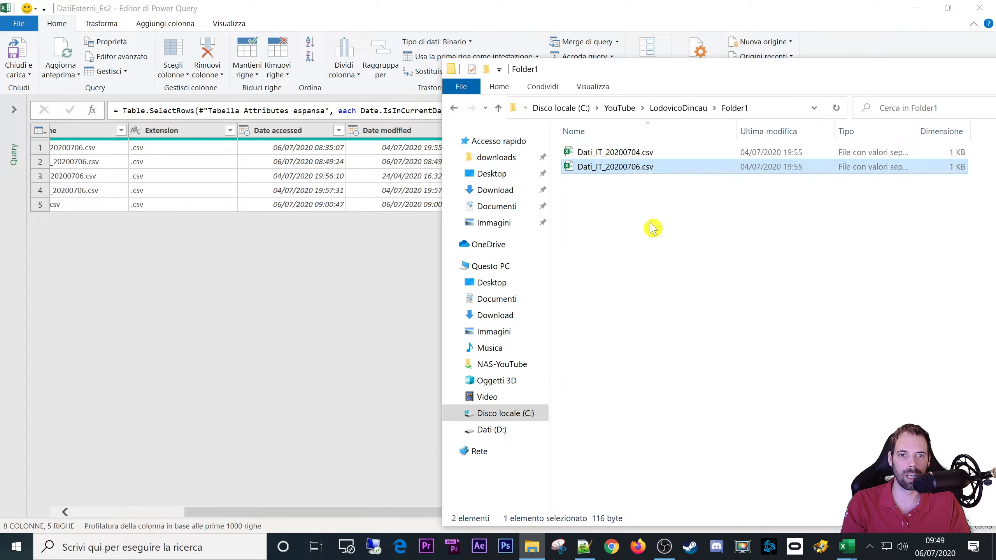
pyautogui.click(340, 279)
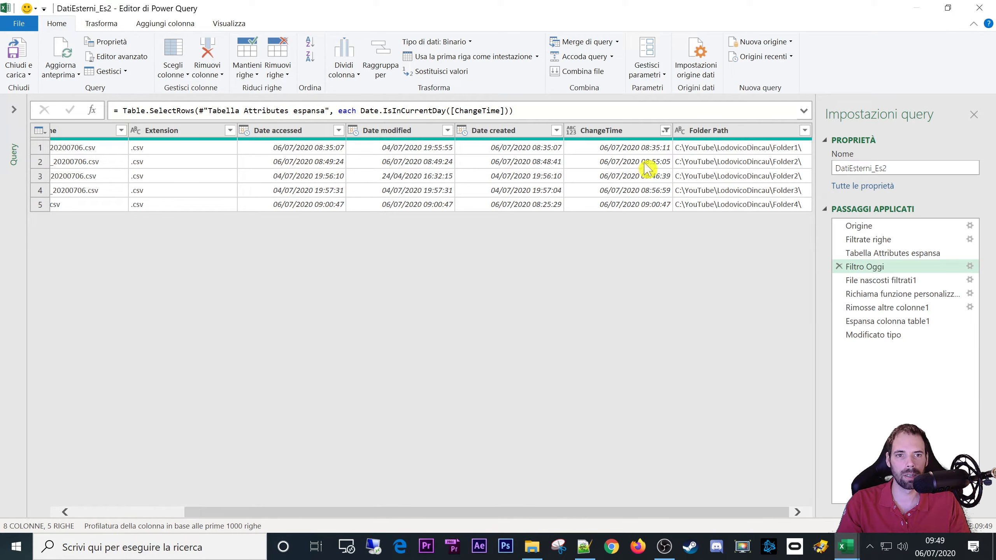
pyautogui.click(108, 150)
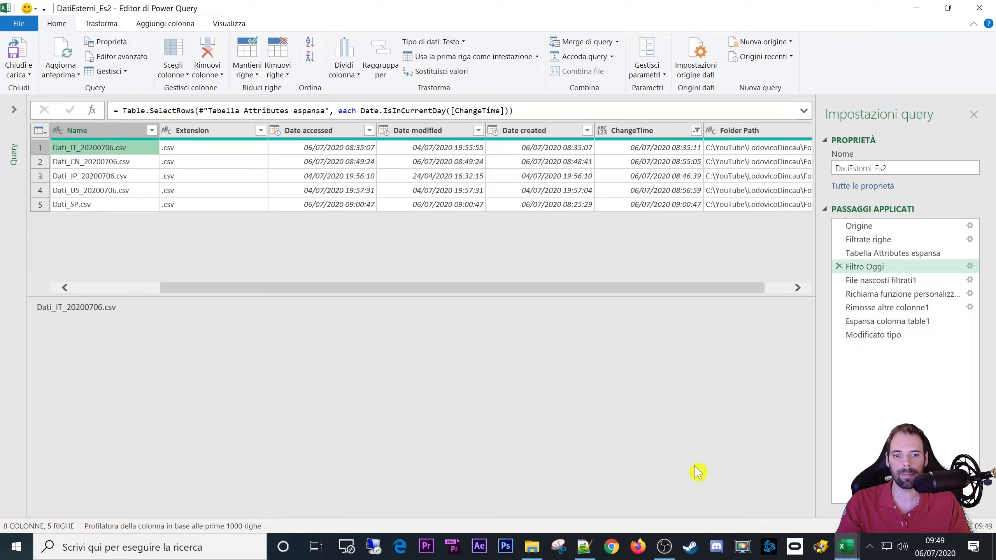
pyautogui.click(644, 152)
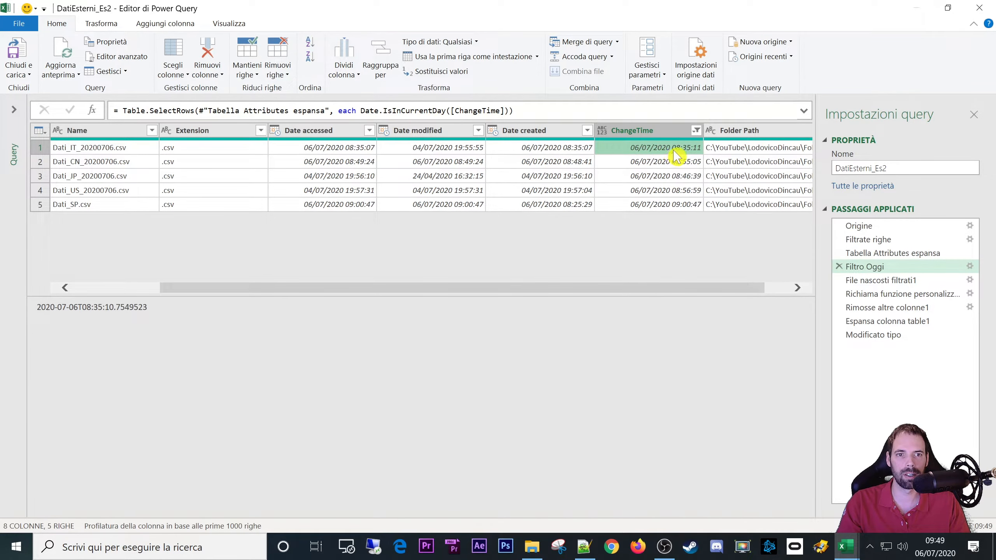
# Step: In File Explorer, check the last modified date of Dati_IT_20200706.csv in Folder1 and rename the file to Dati_IT_2020070.csv
pyautogui.click(532, 547)
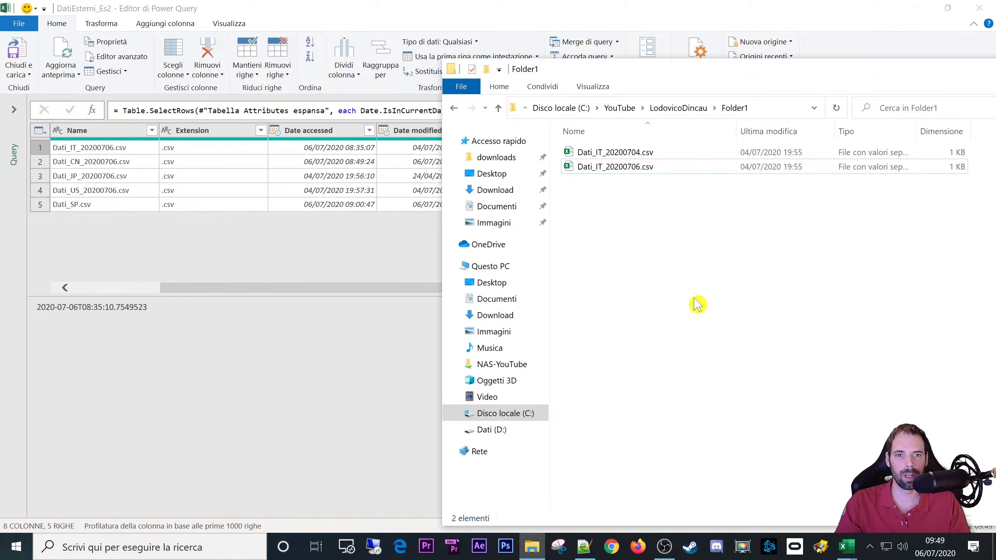
pyautogui.click(624, 172)
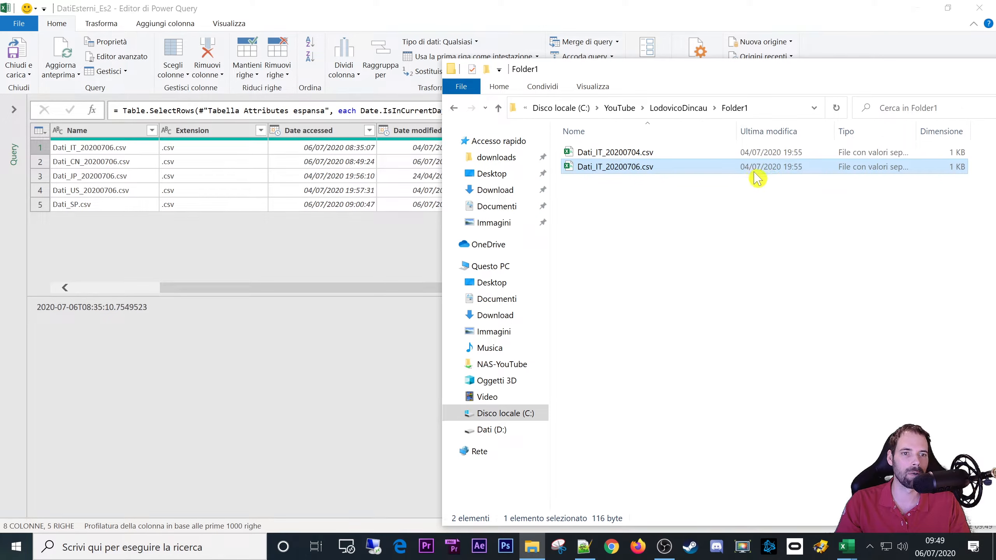
pyautogui.click(750, 243)
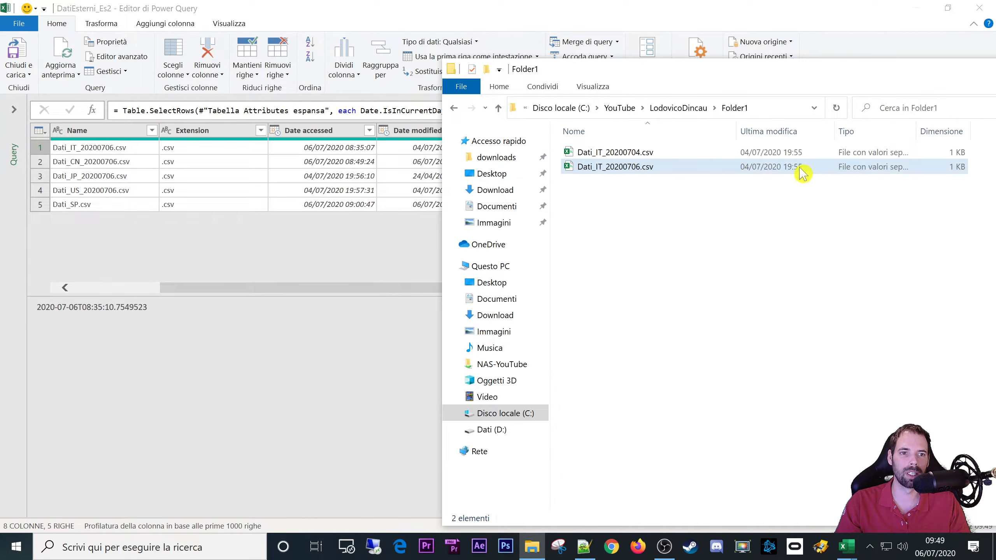
pyautogui.click(640, 168)
pyautogui.click(641, 168)
pyautogui.click(641, 167)
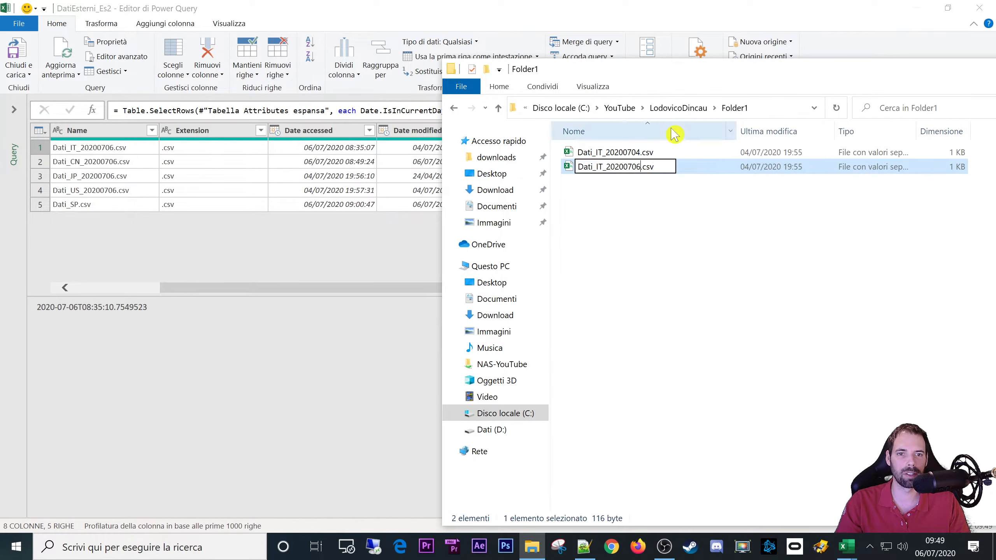
pyautogui.press('Return')
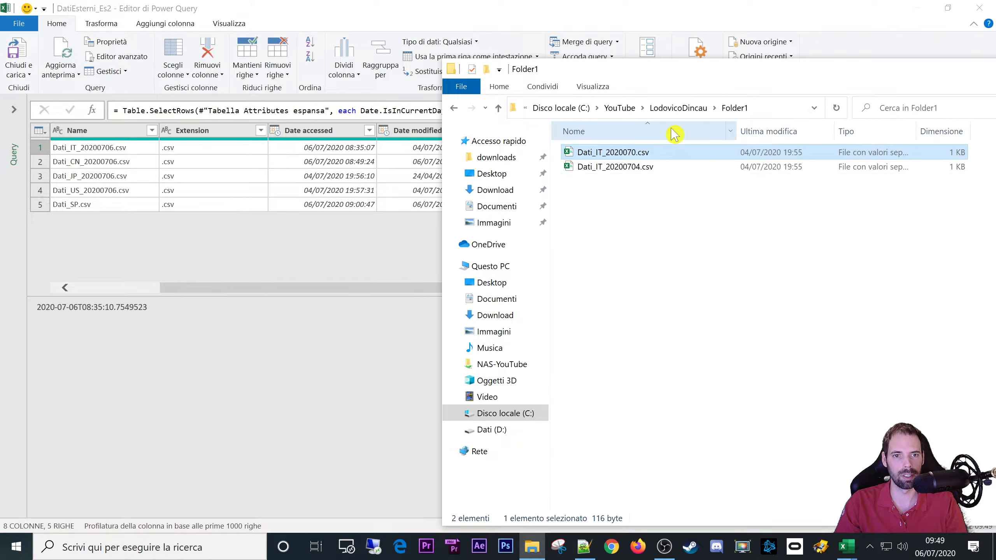
# Step: Rename Dati_IT_2020070.csv in Folder1 back to Dati_IT_20200706.csv
pyautogui.click(634, 152)
pyautogui.click(636, 153)
pyautogui.press('Return')
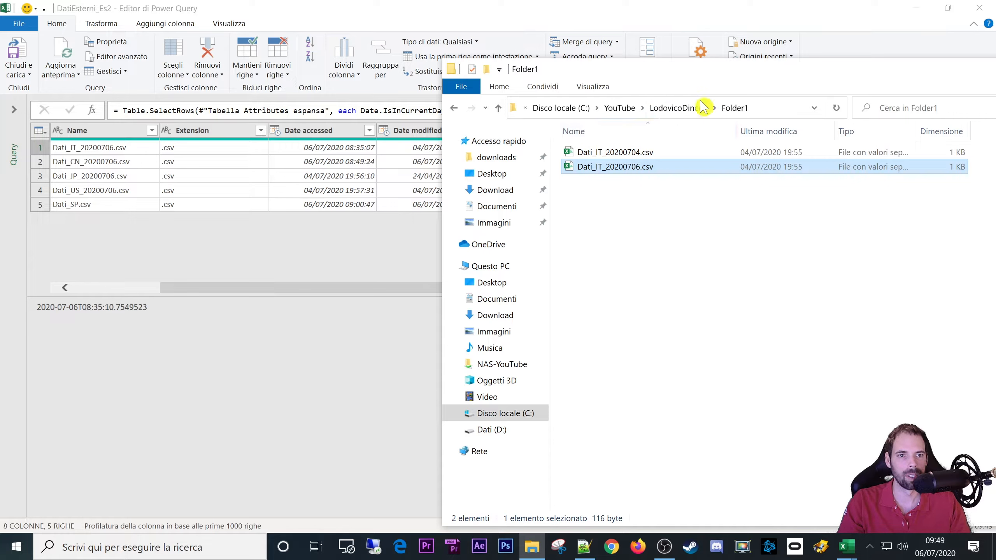
# Step: Switch back to Power Query Editor and refresh the preview to update the ChangeTime of Dati_IT_20200706.csv
pyautogui.click(389, 245)
pyautogui.click(684, 152)
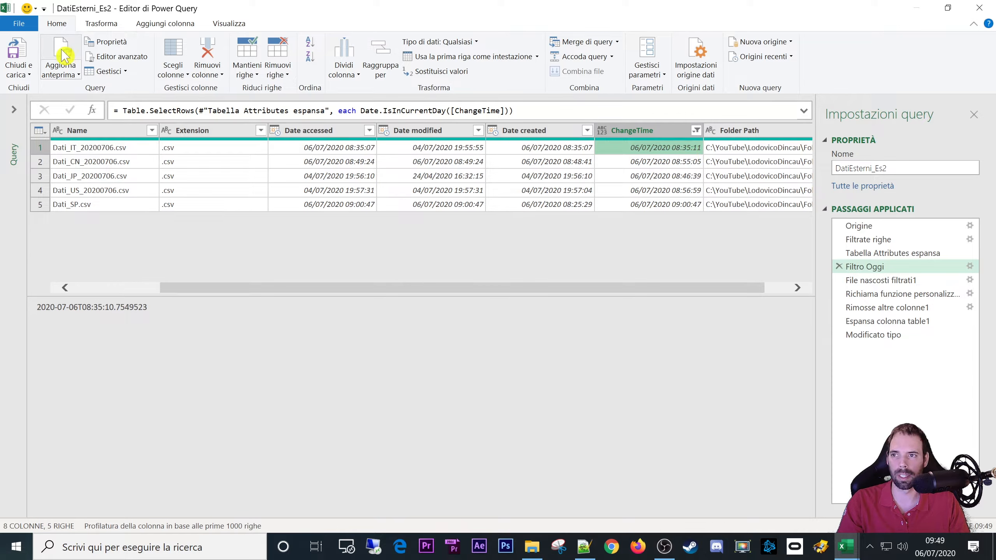
pyautogui.click(61, 63)
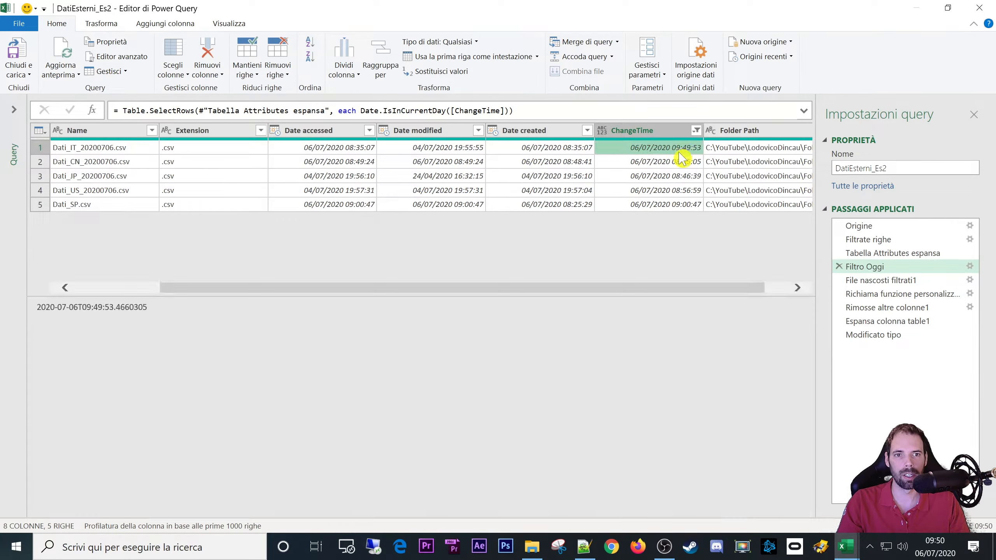
# Step: Compare the Date created, Date modified and Date accessed values of Dati_IT_20200706.csv with its ChangeTime
pyautogui.click(556, 151)
pyautogui.click(467, 155)
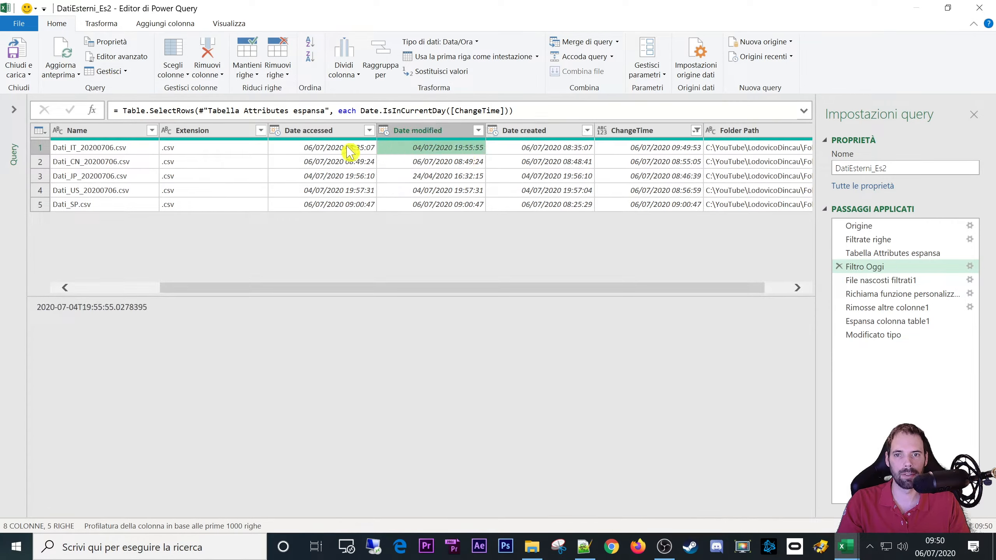
pyautogui.click(361, 151)
pyautogui.click(418, 151)
pyautogui.click(516, 149)
pyautogui.click(450, 153)
pyautogui.click(353, 151)
pyautogui.click(451, 151)
pyautogui.click(529, 155)
pyautogui.click(444, 155)
pyautogui.click(364, 151)
pyautogui.click(667, 157)
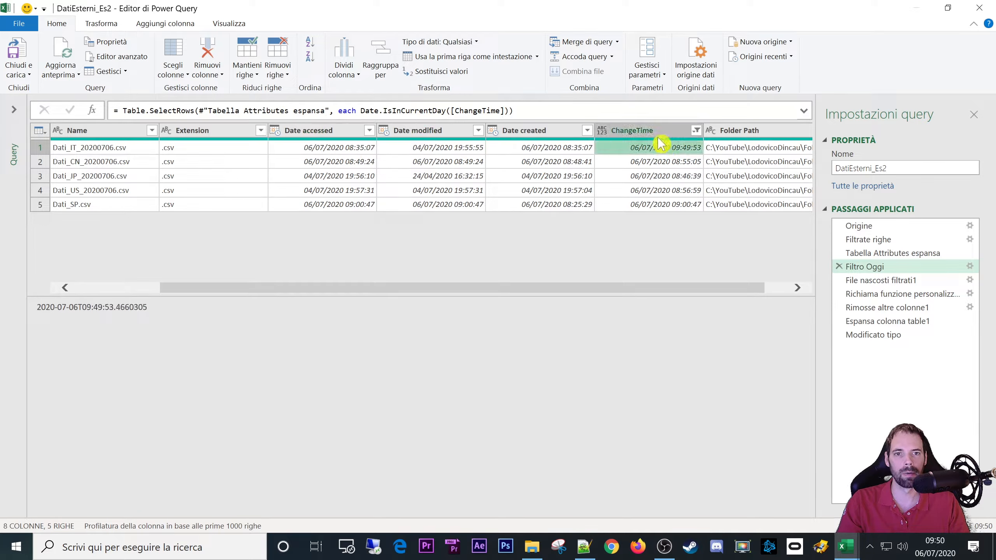
# Step: Review Dati_IT_20200706.csv in Folder1 in File Explorer, and return to Power Query Editor to examine the whole ChangeTime column
pyautogui.click(532, 547)
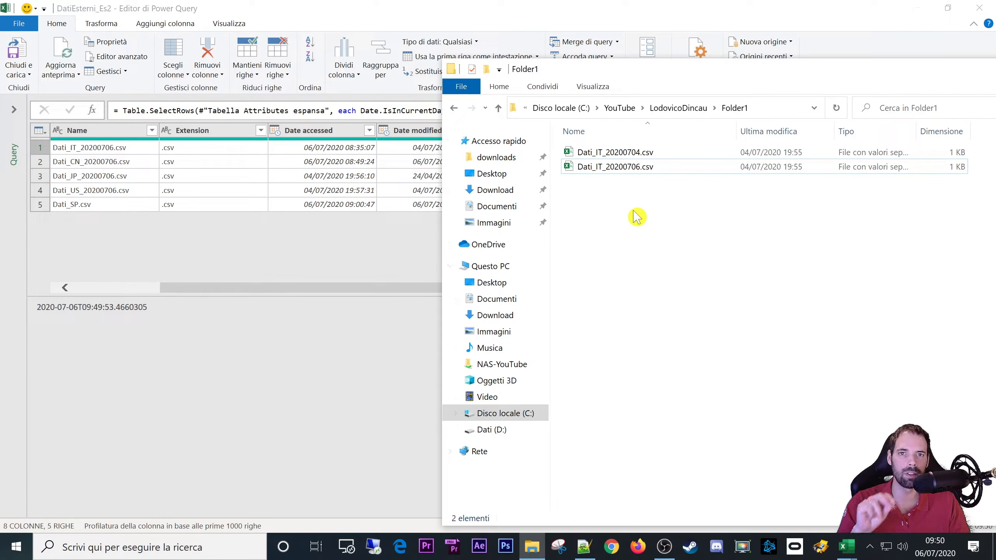
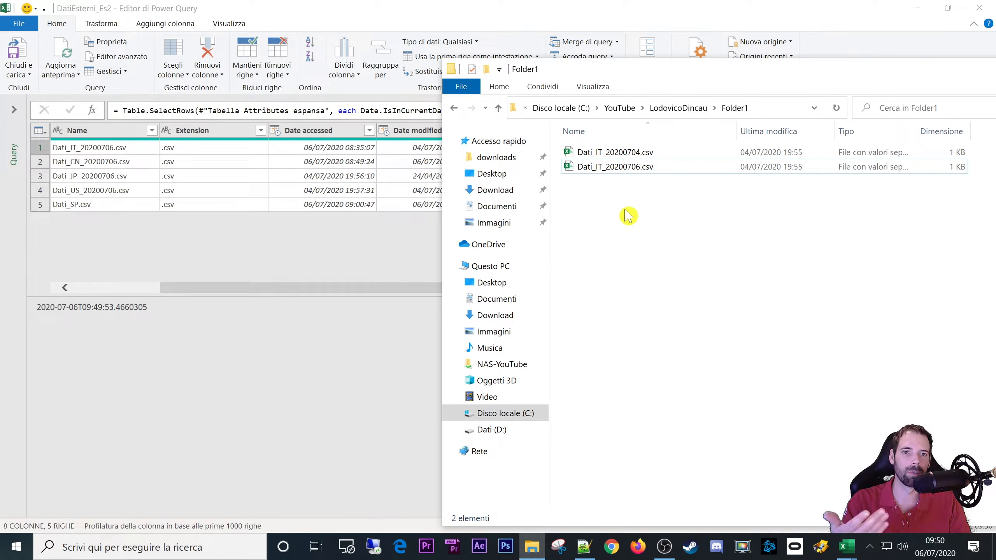
pyautogui.click(617, 172)
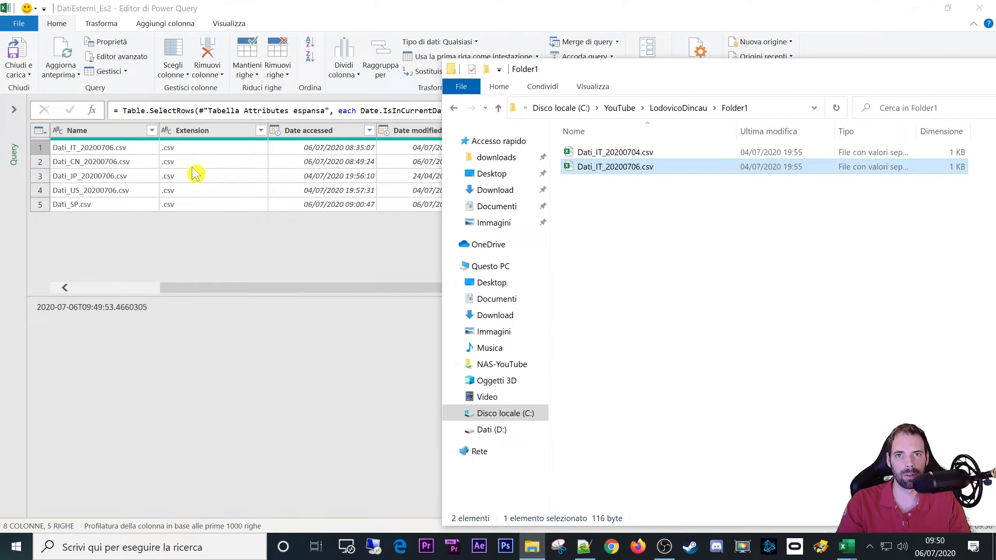
pyautogui.click(739, 259)
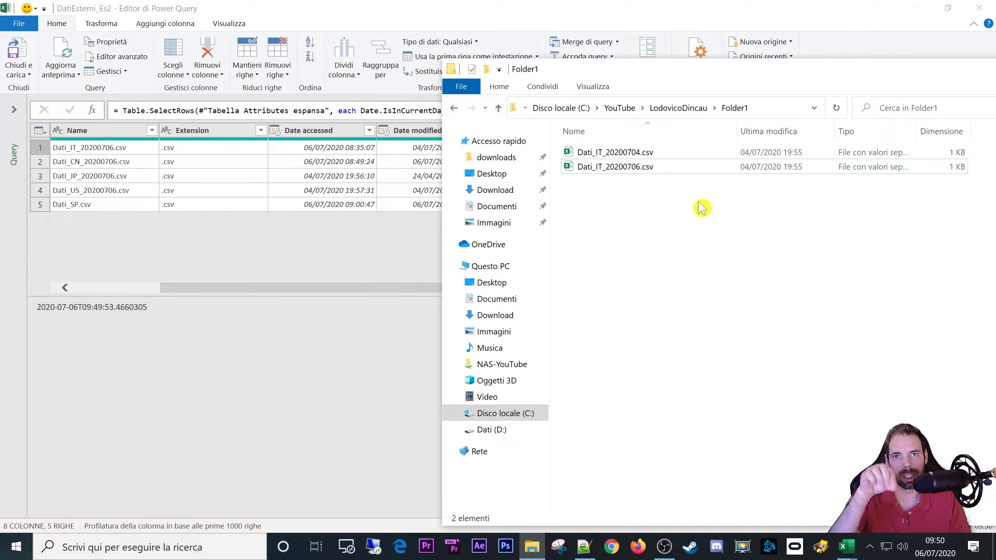
pyautogui.click(429, 244)
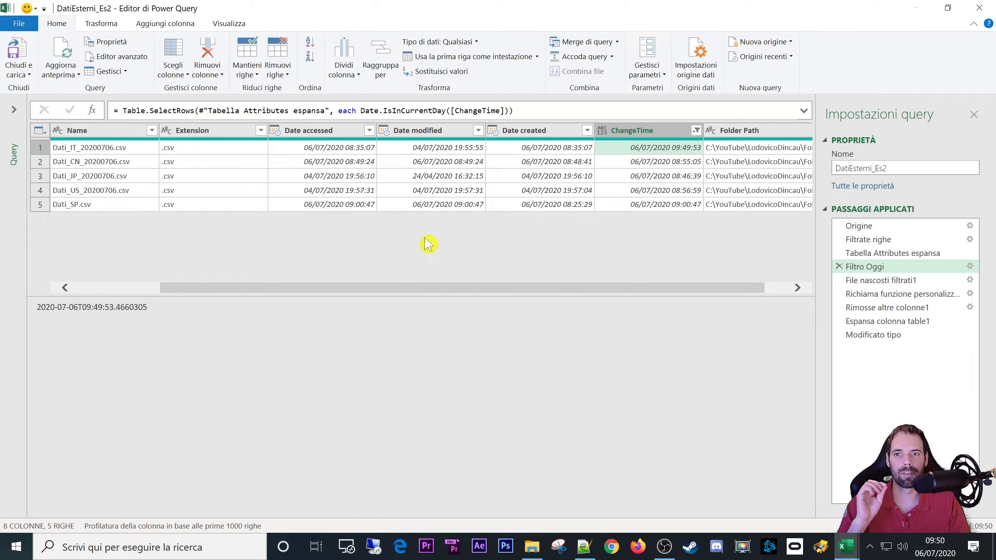
pyautogui.click(642, 136)
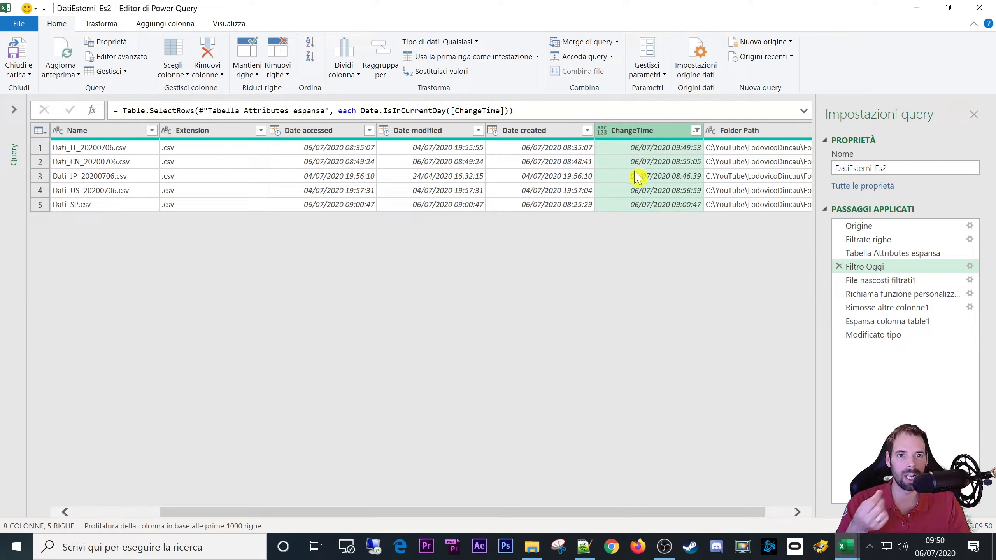
# Step: Examine the ChangeTime values of the five filtered CSV files row by row
pyautogui.click(638, 148)
pyautogui.click(639, 162)
pyautogui.click(638, 191)
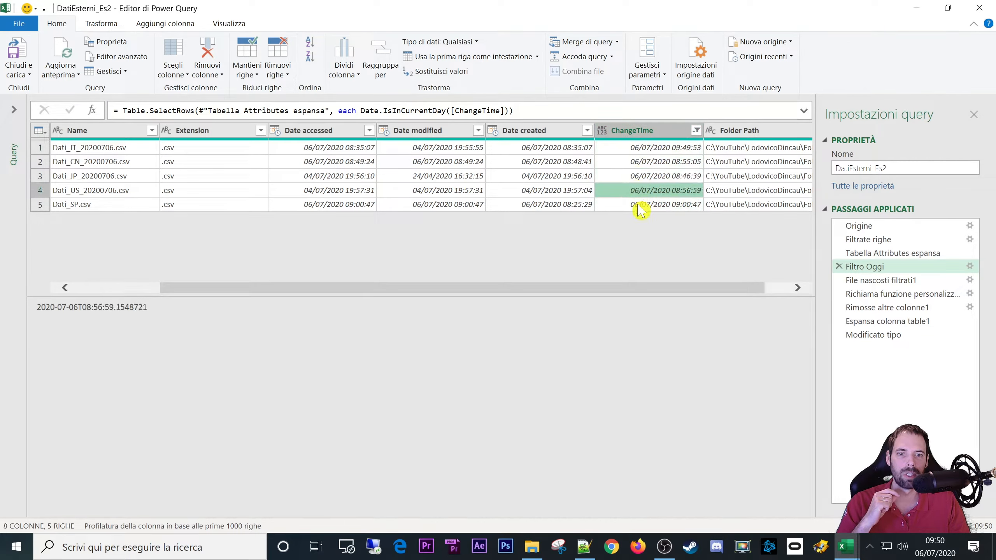
pyautogui.click(639, 204)
pyautogui.click(645, 176)
pyautogui.click(642, 161)
pyautogui.click(643, 148)
pyautogui.click(641, 162)
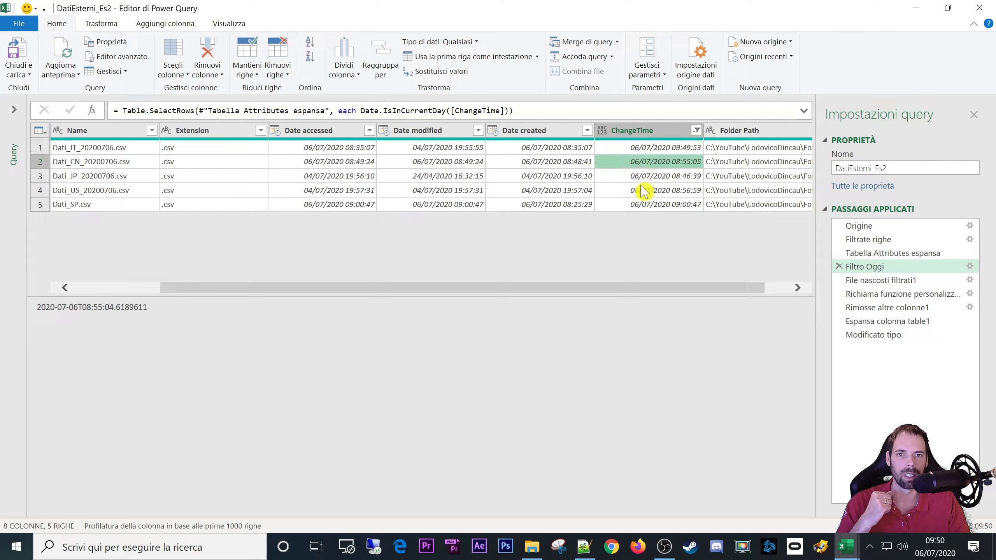
pyautogui.click(653, 191)
# Step: Check the Date modified values of the CN, JP and US files, and select the whole Date modified column
pyautogui.click(435, 165)
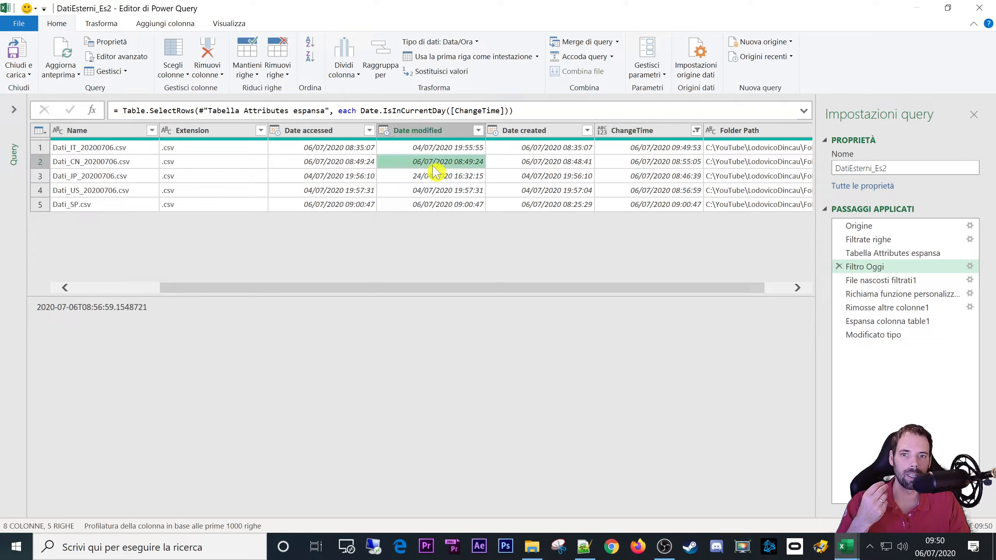
pyautogui.click(426, 177)
pyautogui.click(428, 191)
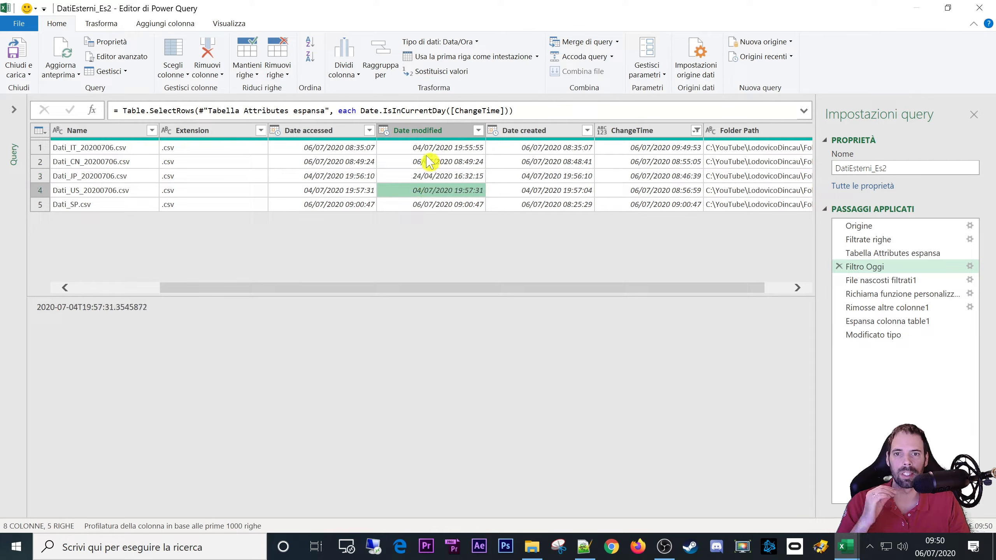
pyautogui.click(427, 132)
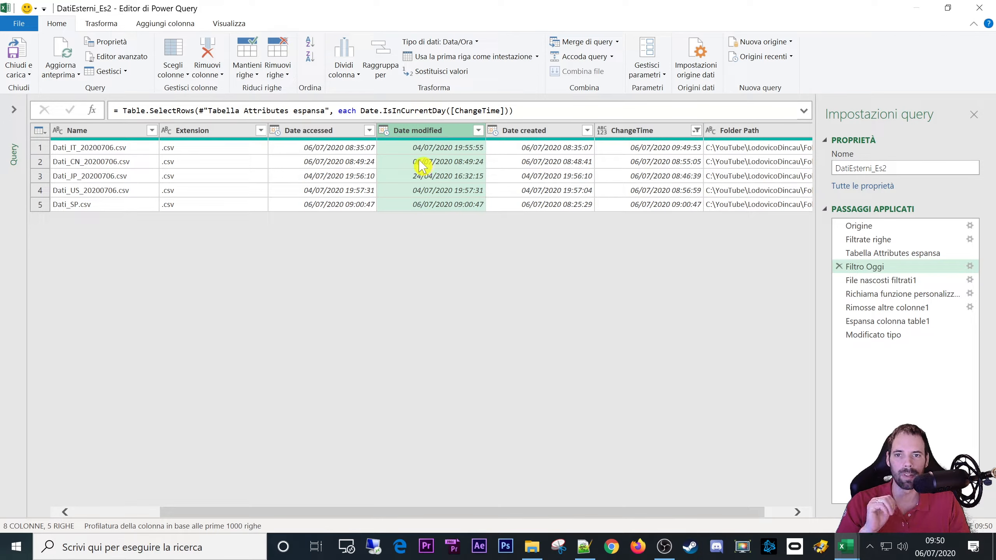
# Step: Switch to File Explorer and review Dati_IT_20200706.csv in Folder1
pyautogui.click(532, 547)
pyautogui.click(629, 167)
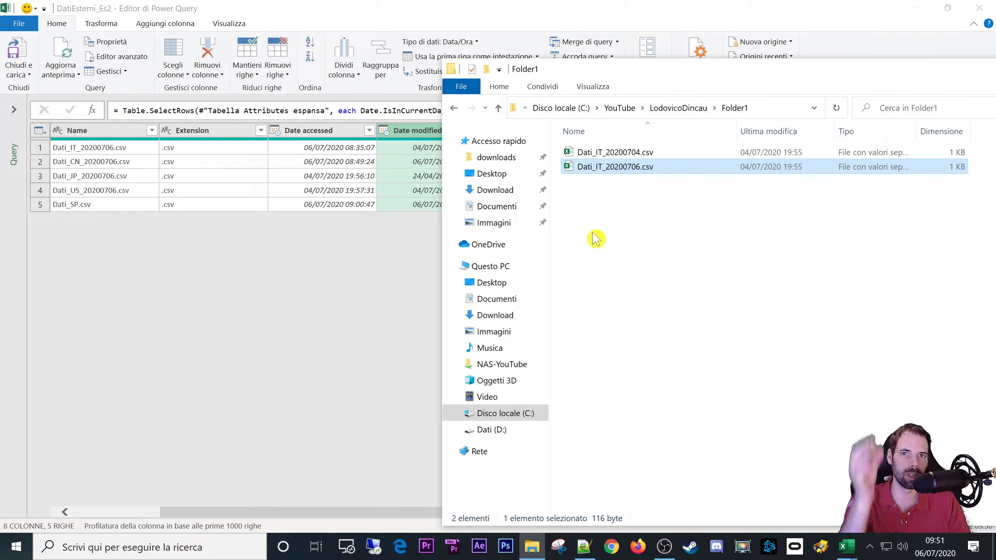
pyautogui.click(650, 262)
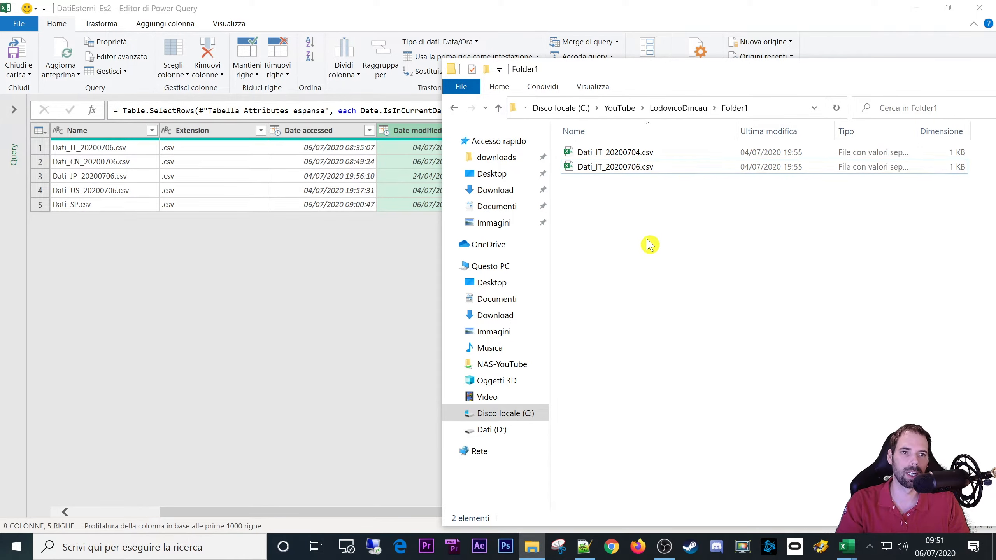
# Step: Return to Power Query Editor and compare the Date created, Date modified and Date accessed values of the filtered files
pyautogui.click(402, 169)
pyautogui.click(544, 132)
pyautogui.click(516, 164)
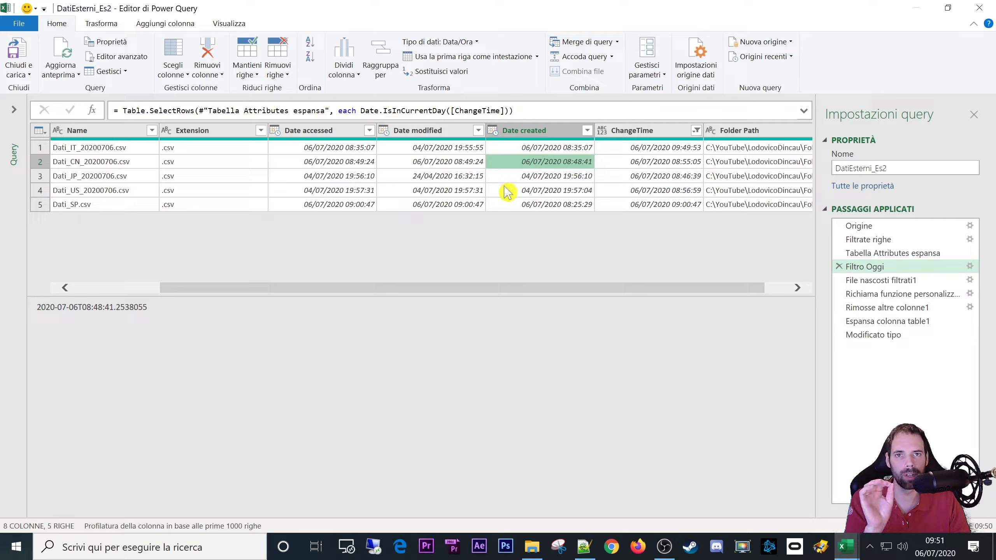
pyautogui.click(448, 180)
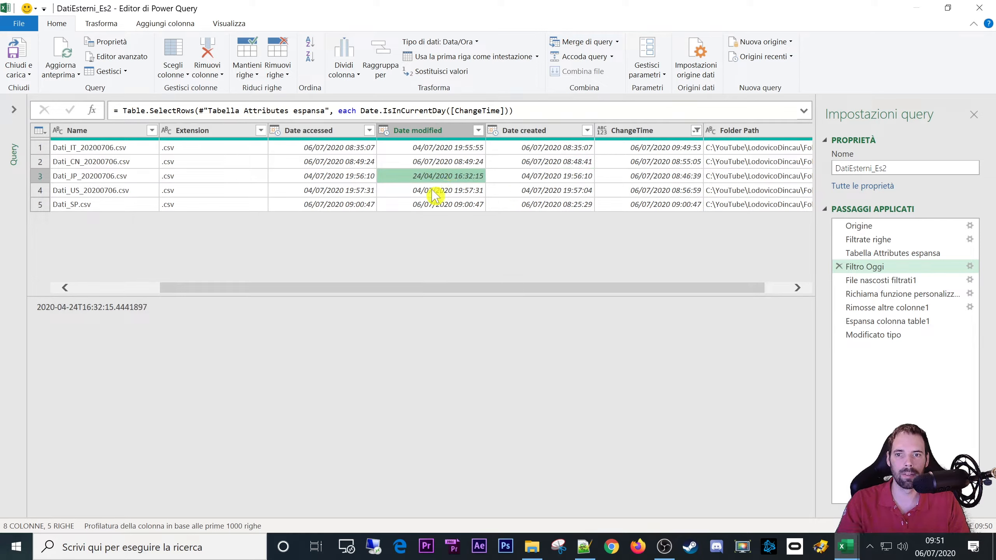
pyautogui.click(359, 179)
pyautogui.click(442, 179)
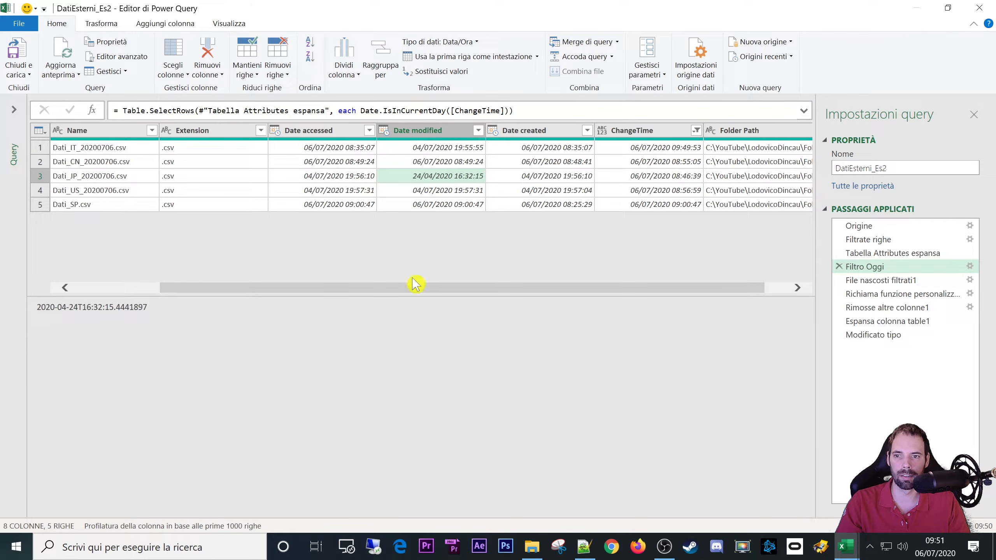
# Step: Reduce the height of the cell preview area below the table and expand the list of queries
pyautogui.moveTo(416, 283); pyautogui.dragTo(240, 305)
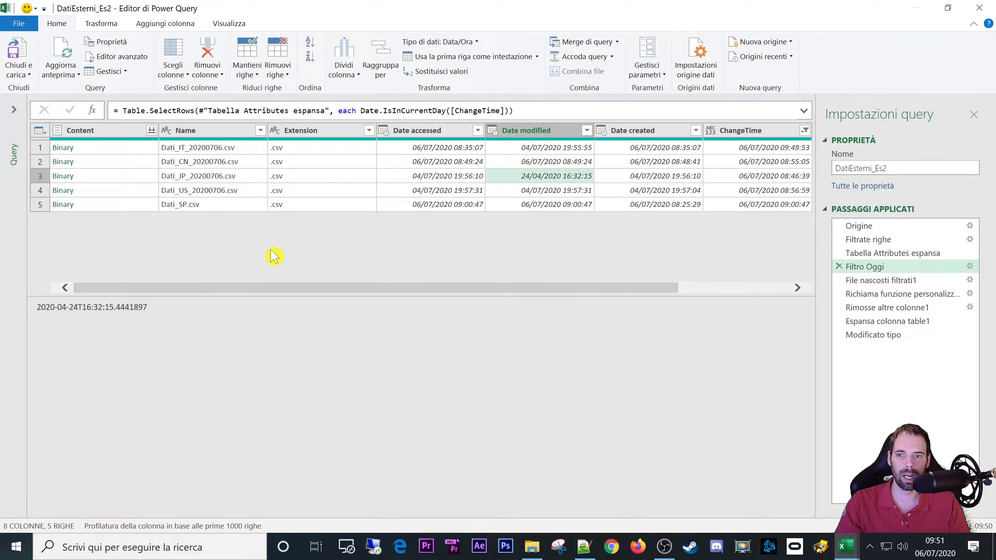
pyautogui.moveTo(237, 299); pyautogui.dragTo(229, 379)
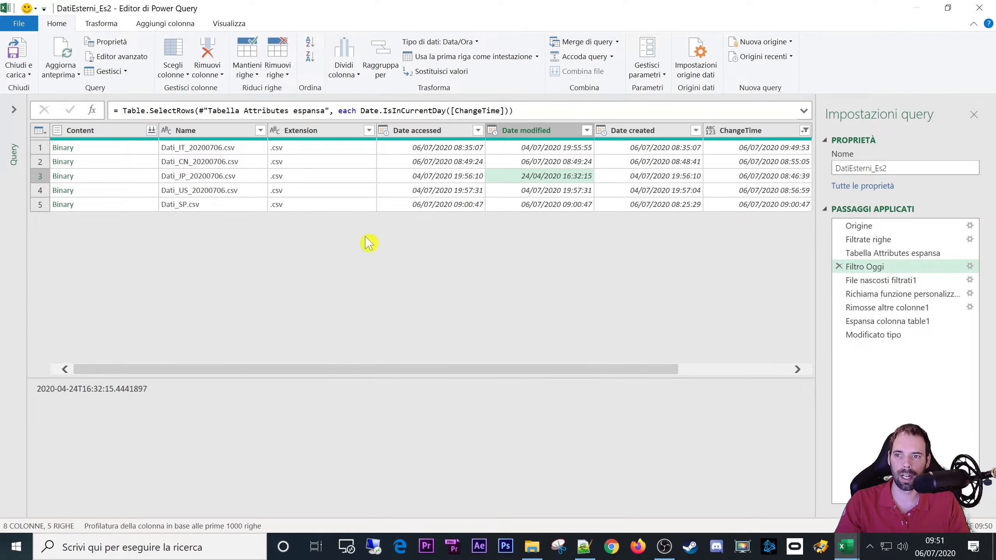
pyautogui.click(14, 109)
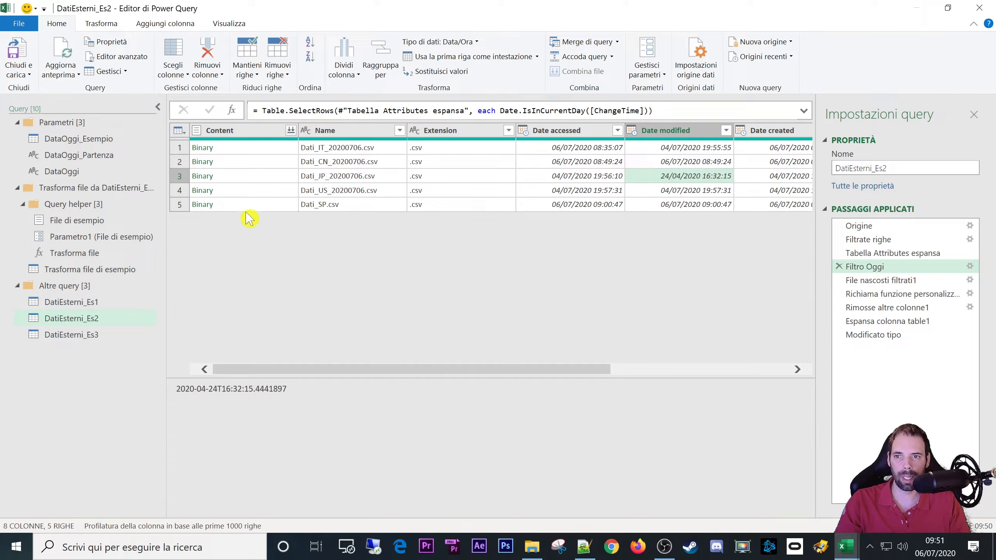
# Step: Examine the Binary entries in the Content column and the Folder Path values of the filtered files
pyautogui.click(256, 147)
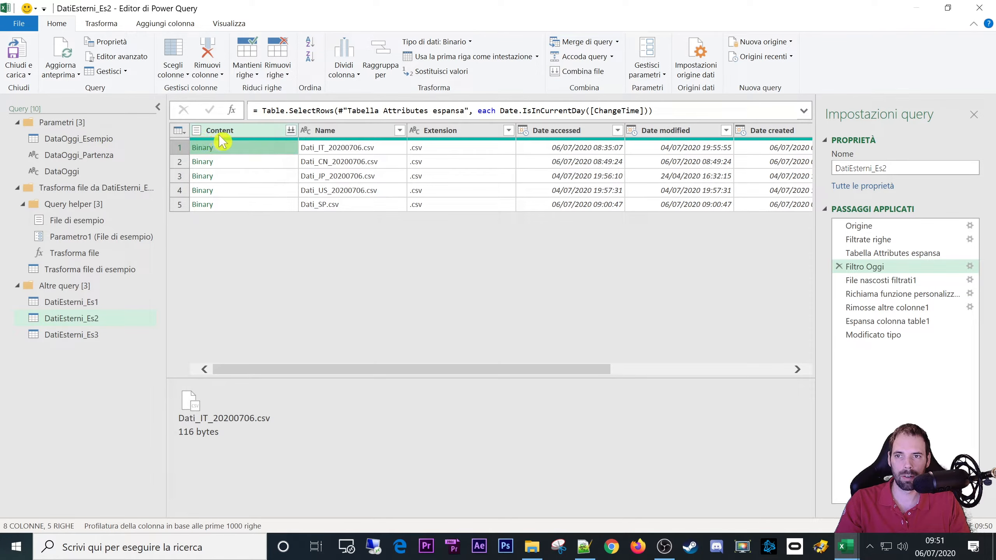
pyautogui.moveTo(502, 370); pyautogui.dragTo(679, 376)
pyautogui.click(768, 164)
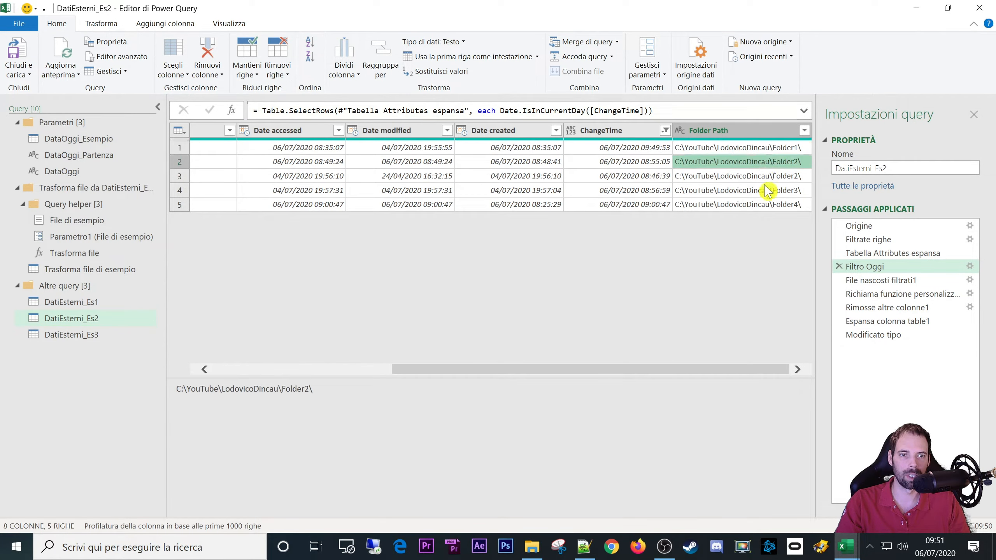
pyautogui.click(767, 190)
pyautogui.click(767, 204)
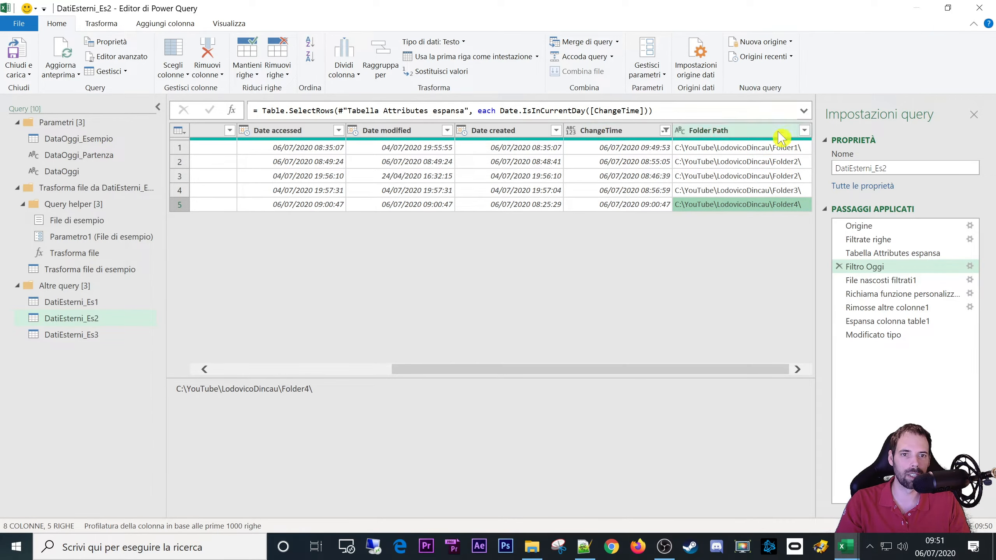
pyautogui.moveTo(606, 373); pyautogui.dragTo(420, 383)
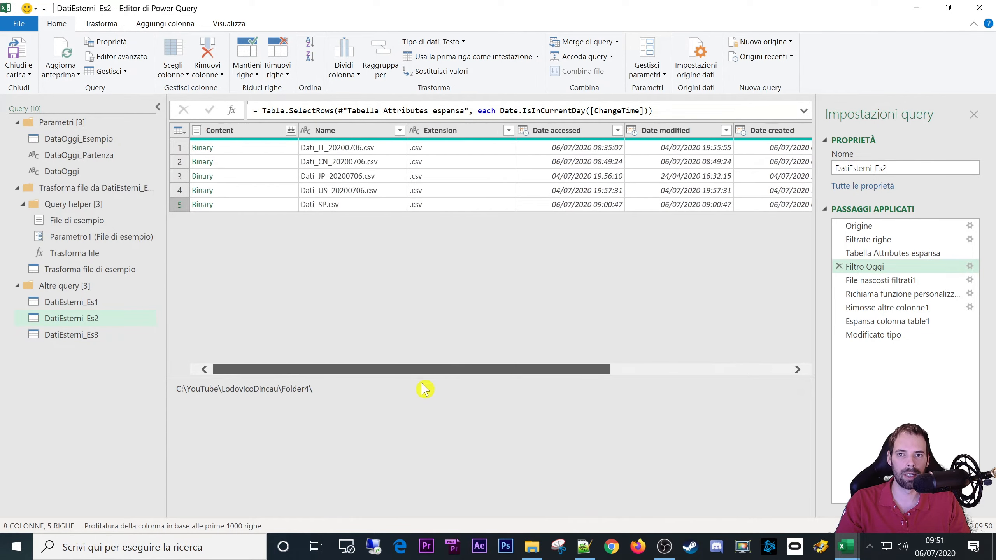
pyautogui.click(241, 178)
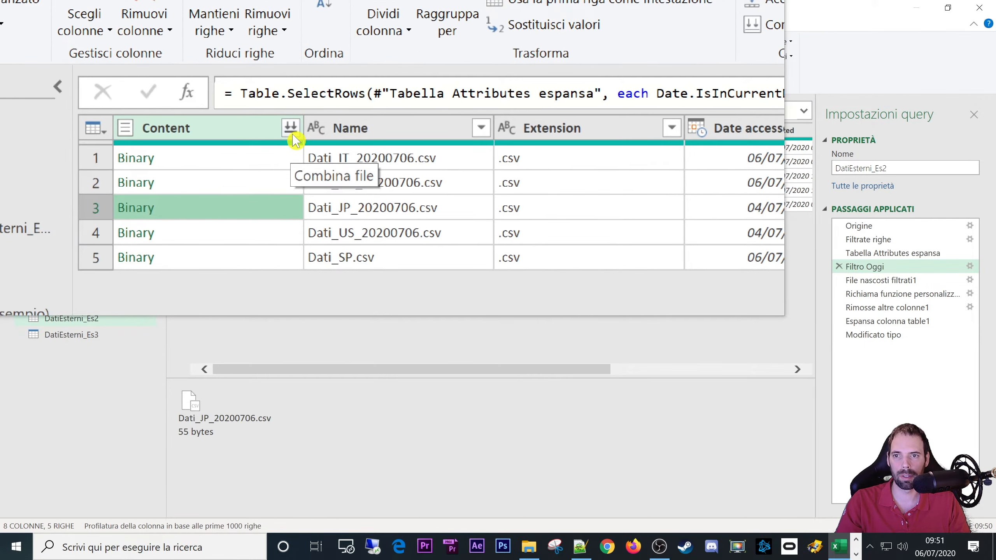
# Step: Start Combina file on the Content column as an inserted intermediate step, with Primo file as the sample file
pyautogui.click(292, 131)
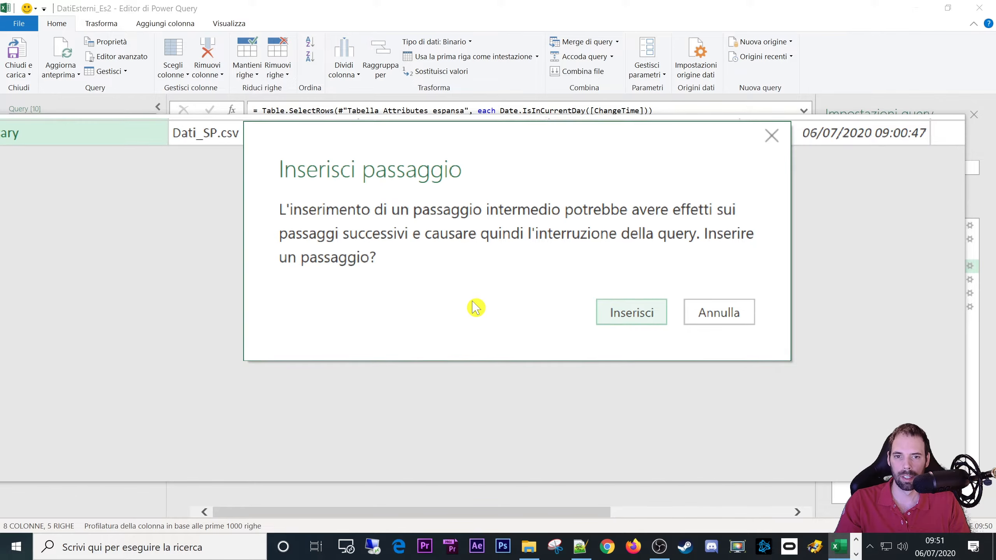
pyautogui.click(577, 314)
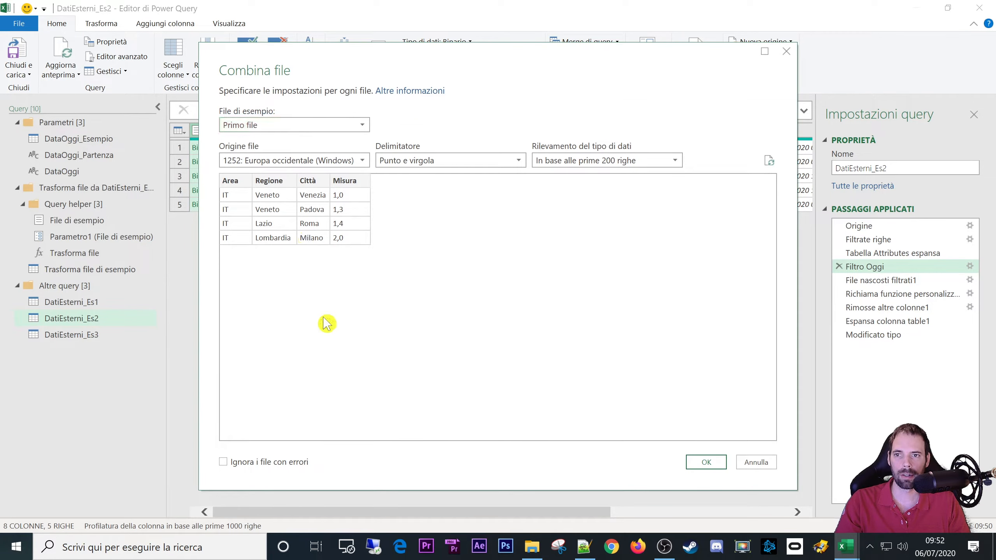
pyautogui.click(299, 124)
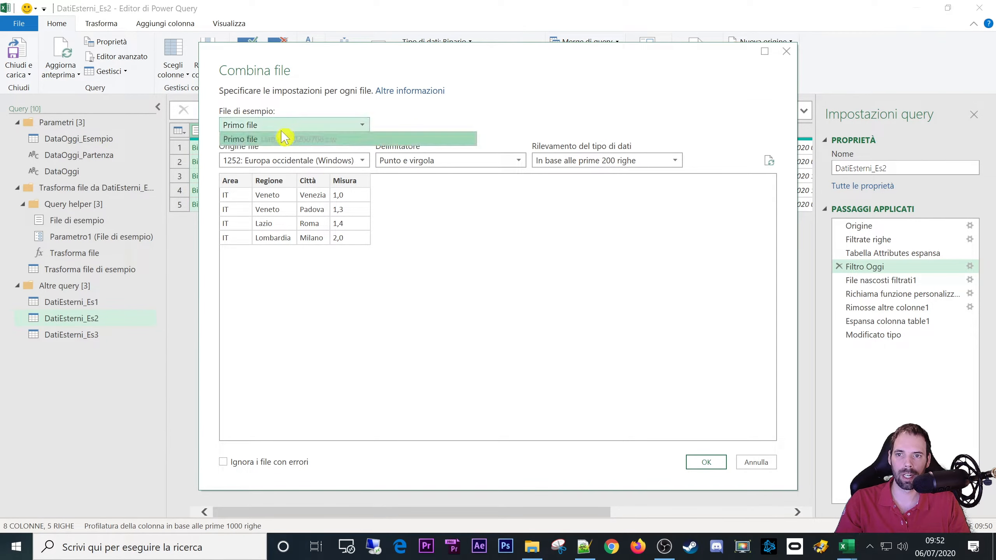
pyautogui.click(247, 140)
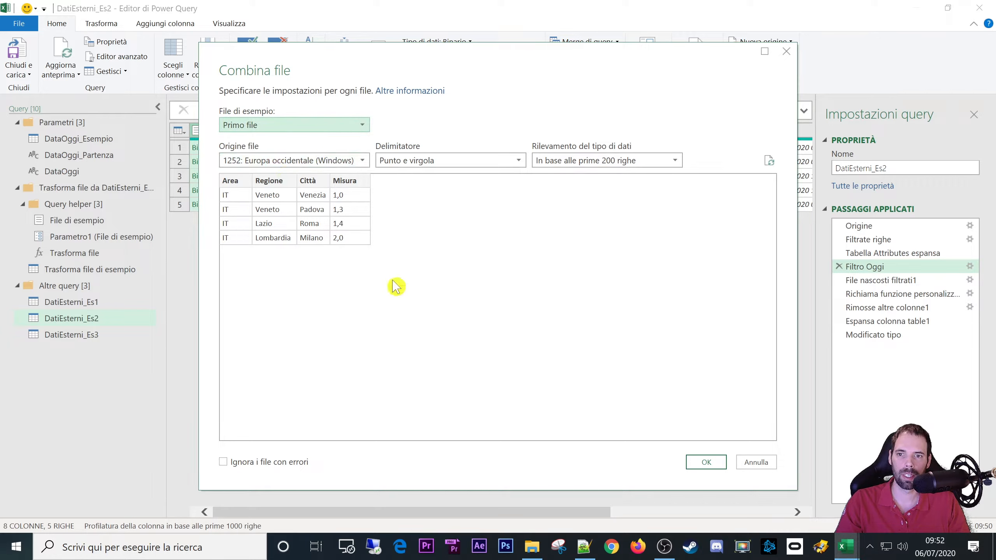
pyautogui.click(376, 293)
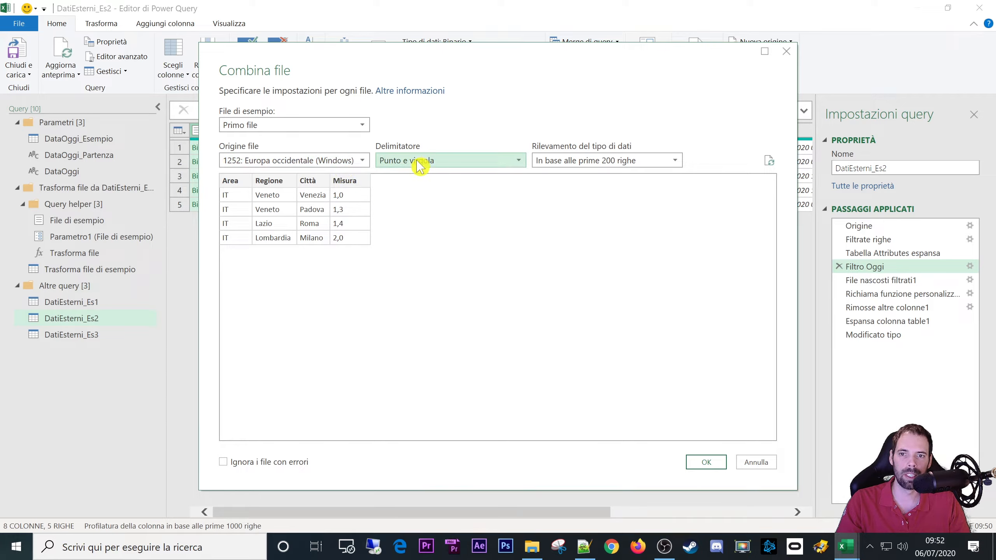
# Step: Open Dati_IT_20200704.csv from Folder1 in the text editor to inspect its semicolon delimiter, and return to the Combina file dialog
pyautogui.click(532, 547)
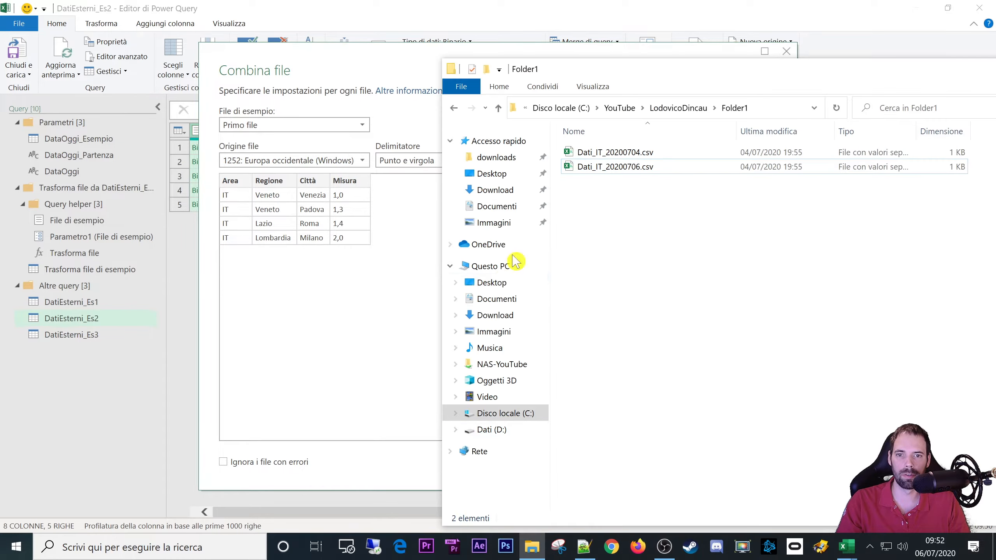
pyautogui.rightClick(604, 153)
pyautogui.click(639, 211)
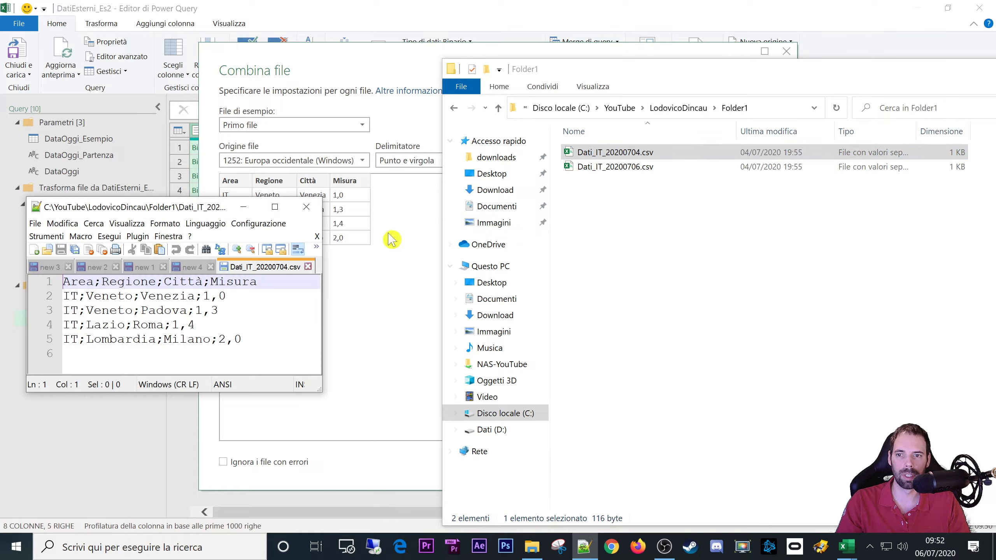
pyautogui.click(148, 326)
pyautogui.moveTo(134, 314); pyautogui.dragTo(139, 314)
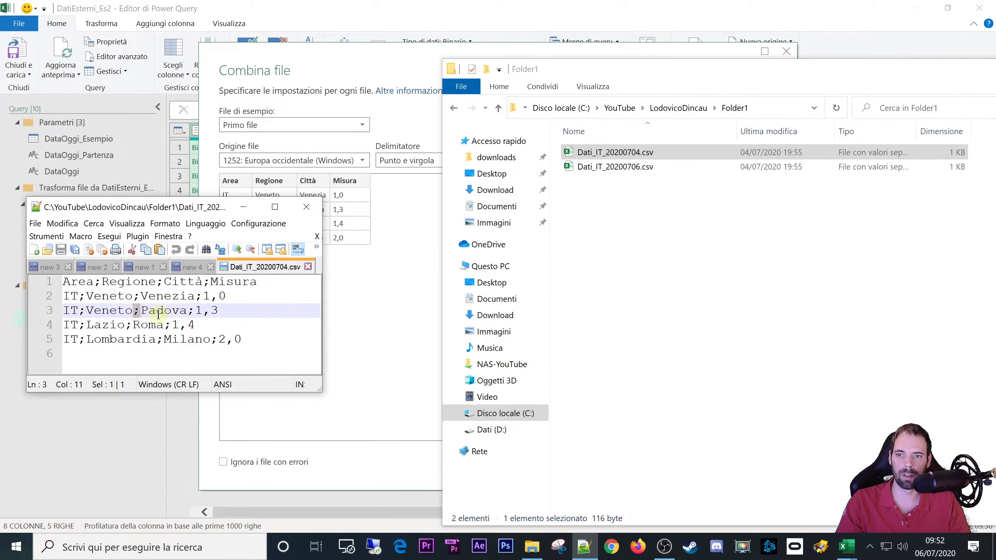
pyautogui.click(386, 307)
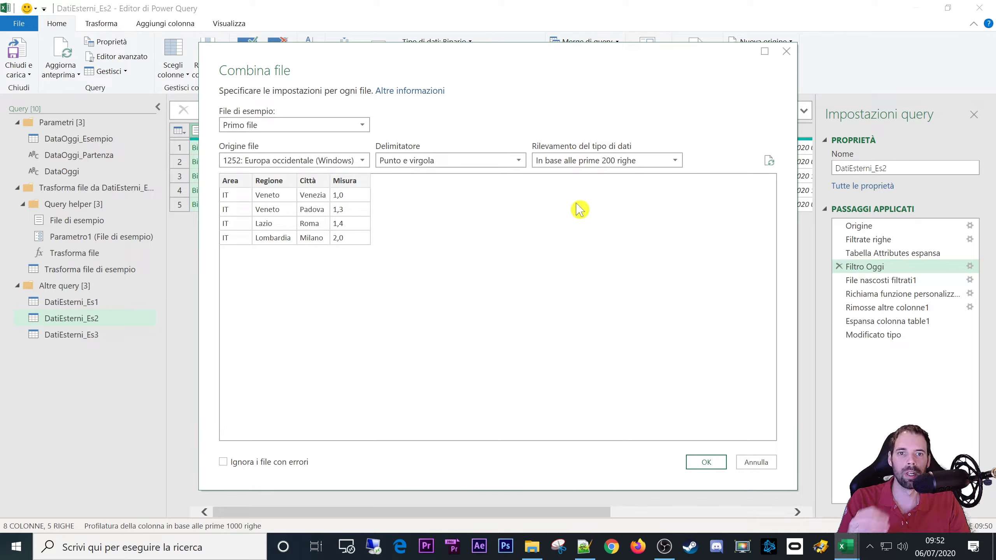
# Step: Review the Rilevamento del tipo di dati options in Combina file, and cancel the dialog
pyautogui.click(585, 172)
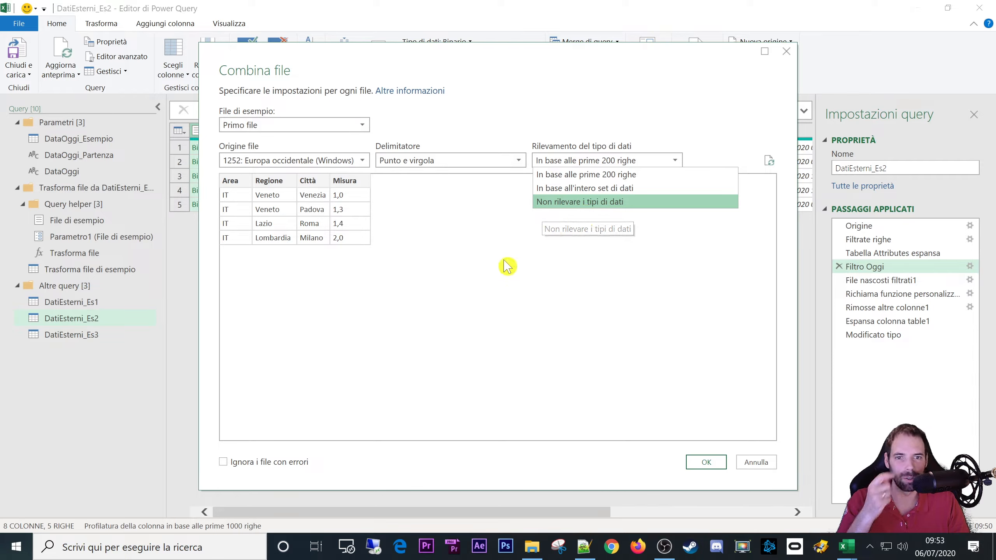
pyautogui.click(441, 272)
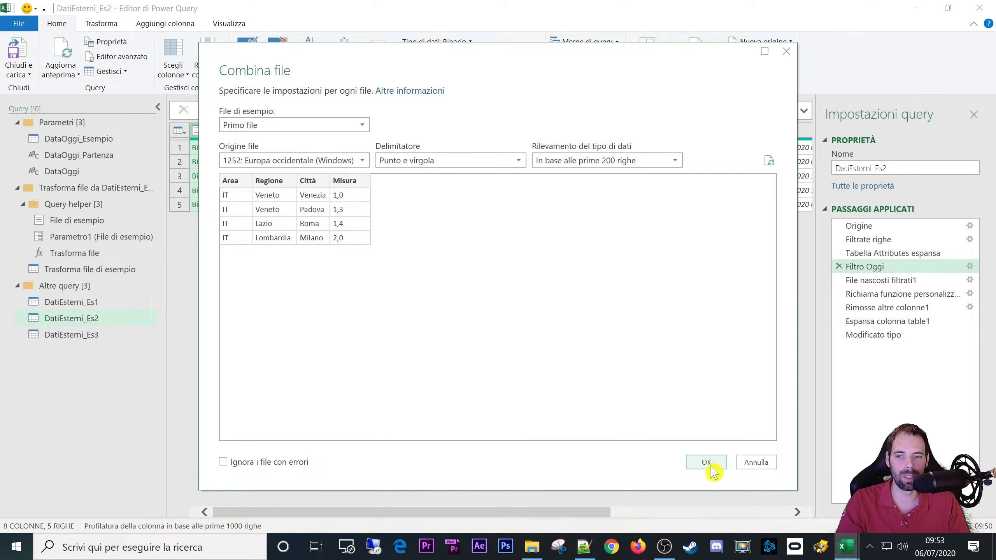
pyautogui.click(764, 468)
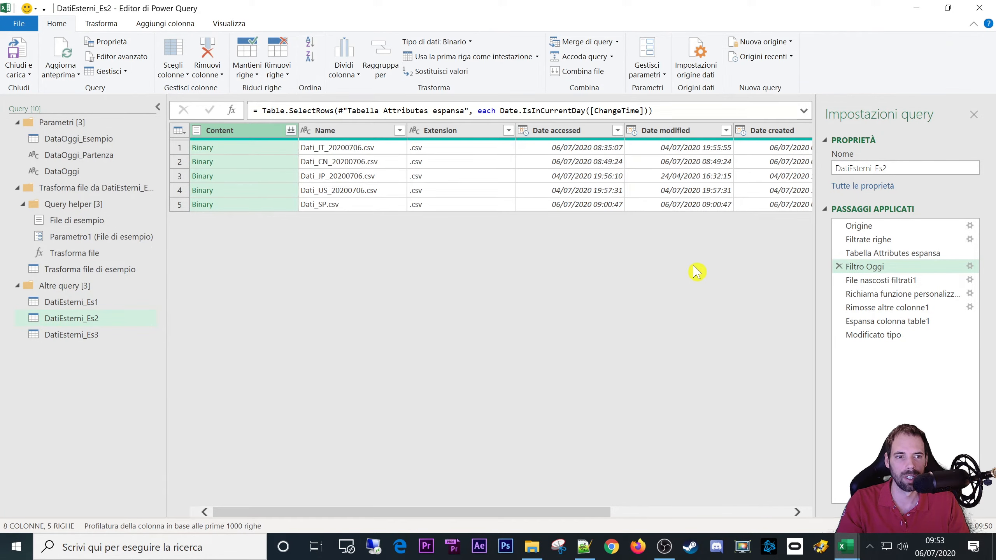
# Step: Review the applied steps of DatiEsterni_Es2 one by one from File nascosti filtrati1 through Modificato tipo
pyautogui.click(855, 280)
pyautogui.click(859, 293)
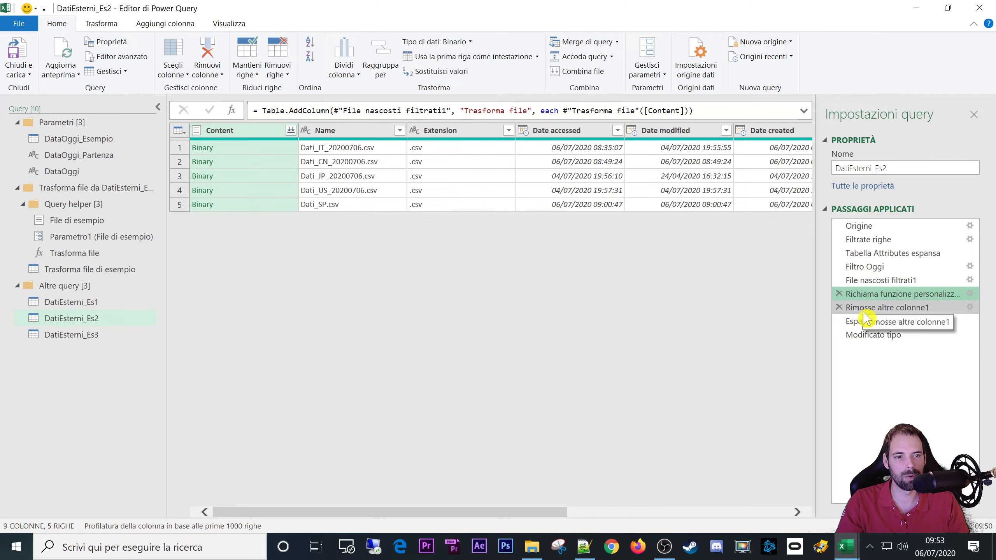
pyautogui.click(863, 311)
pyautogui.click(865, 322)
pyautogui.click(871, 335)
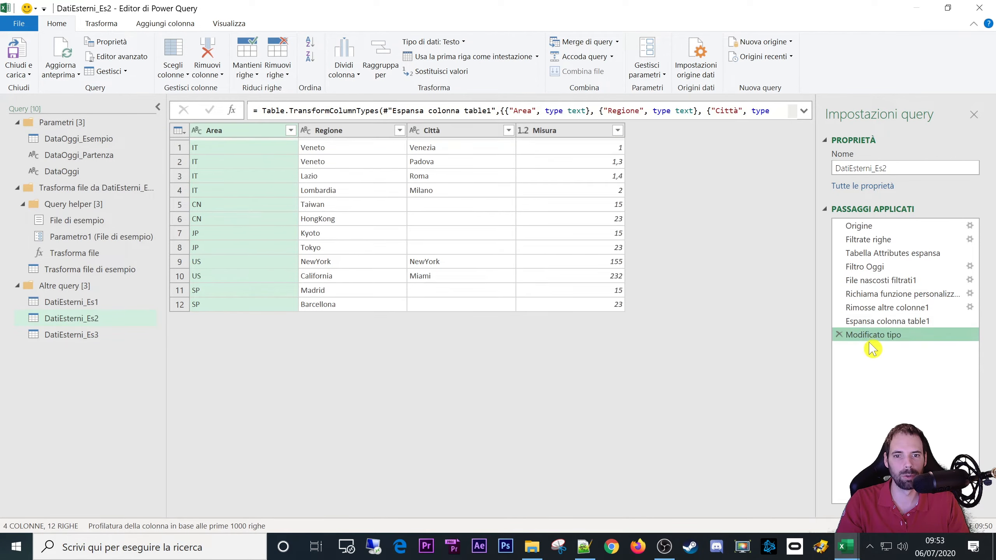
# Step: Go back to Filtro Oggi and examine the formulas of File nascosti filtrati1 and Richiama funzione personalizzata1
pyautogui.click(865, 268)
pyautogui.click(861, 280)
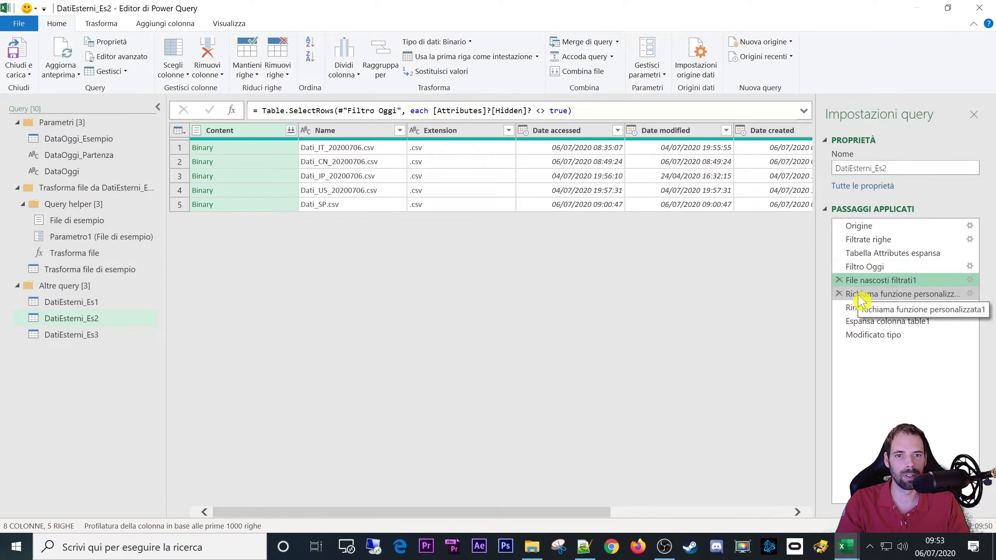
pyautogui.click(860, 298)
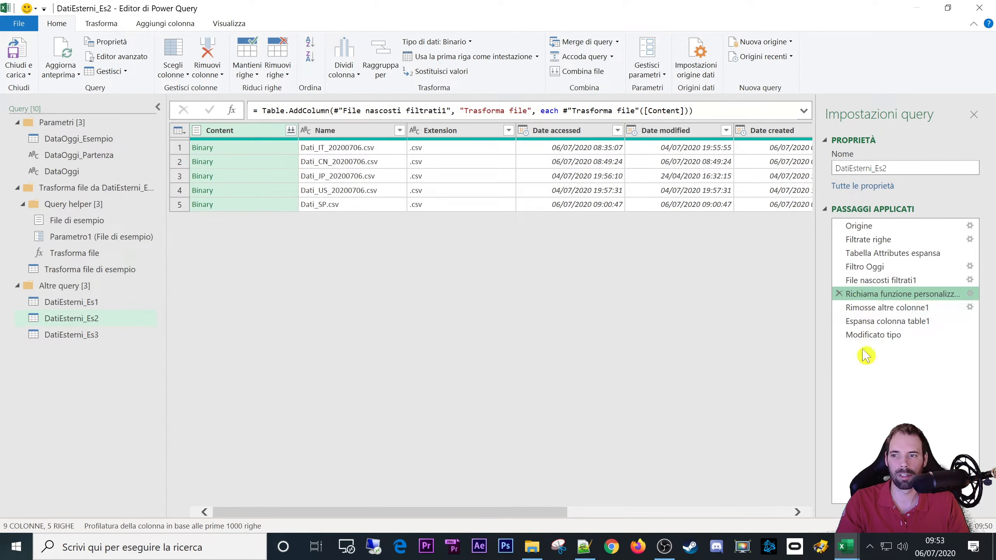
# Step: Look through the helper queries generated by Combina file: File di esempio, Parametro1, Trasforma file and Trasforma file di esempio
pyautogui.click(43, 220)
pyautogui.click(73, 238)
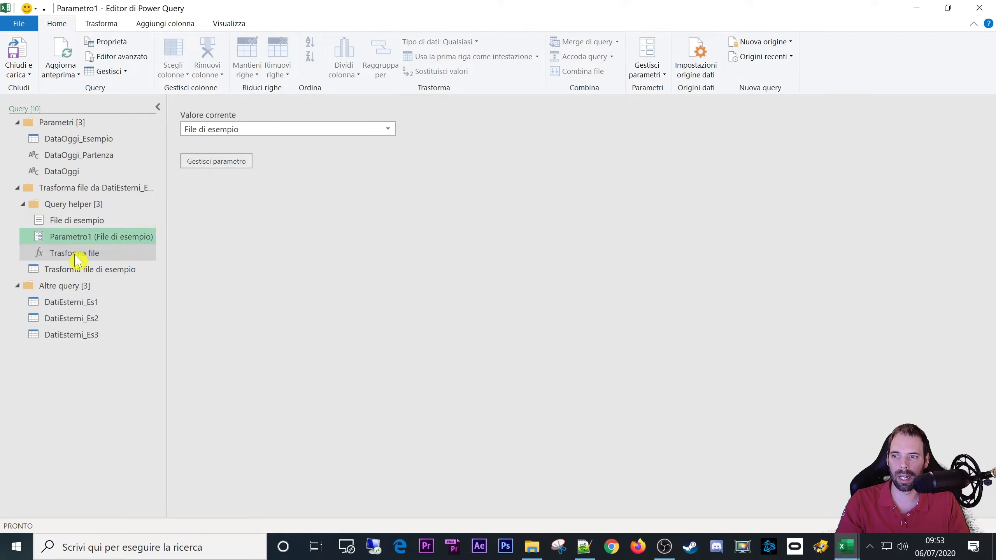
pyautogui.click(77, 255)
pyautogui.click(83, 220)
pyautogui.click(81, 238)
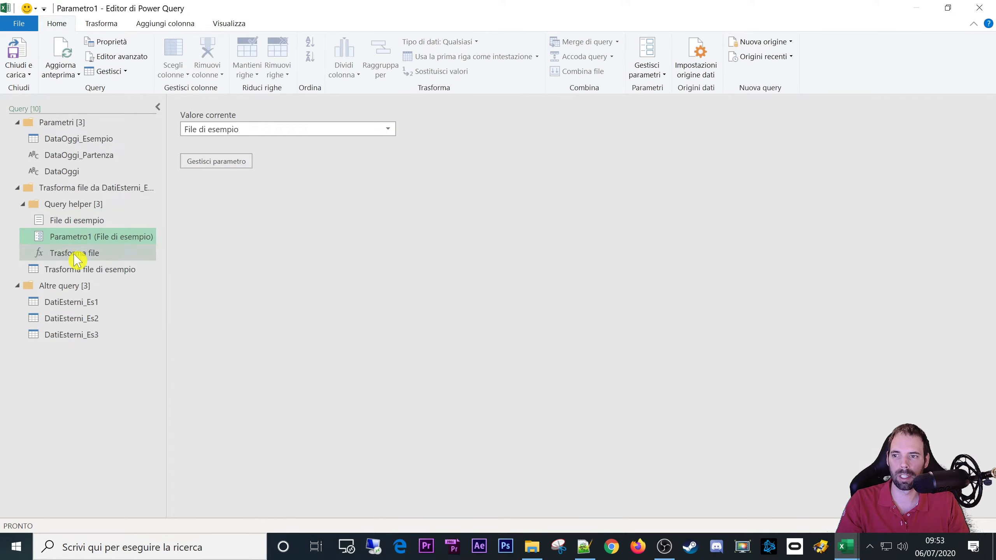
pyautogui.click(76, 254)
pyautogui.click(79, 270)
pyautogui.click(81, 221)
pyautogui.click(59, 204)
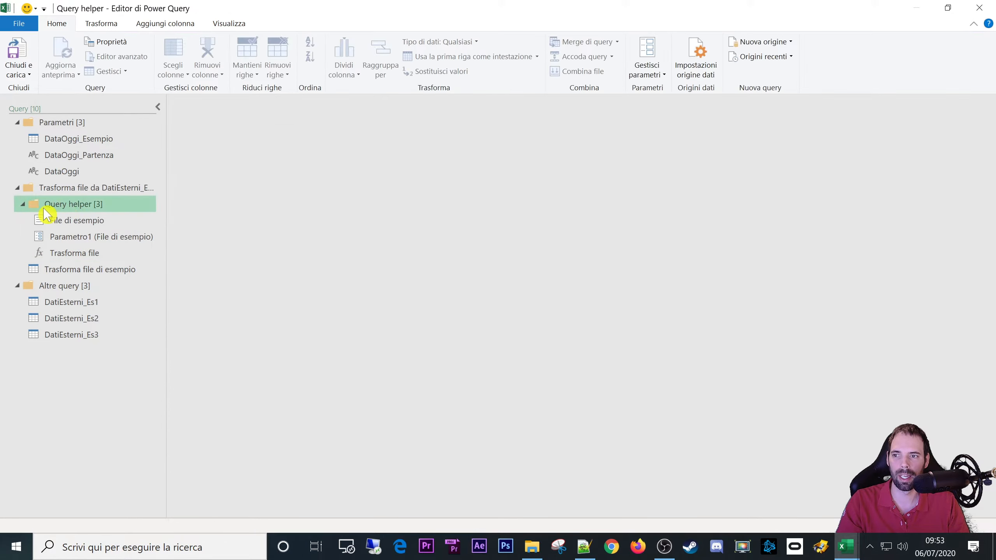
# Step: Widen the query list enough to show the full name of the Trasforma file da DatiEsterni_Es2 group, keeping that name
pyautogui.click(45, 187)
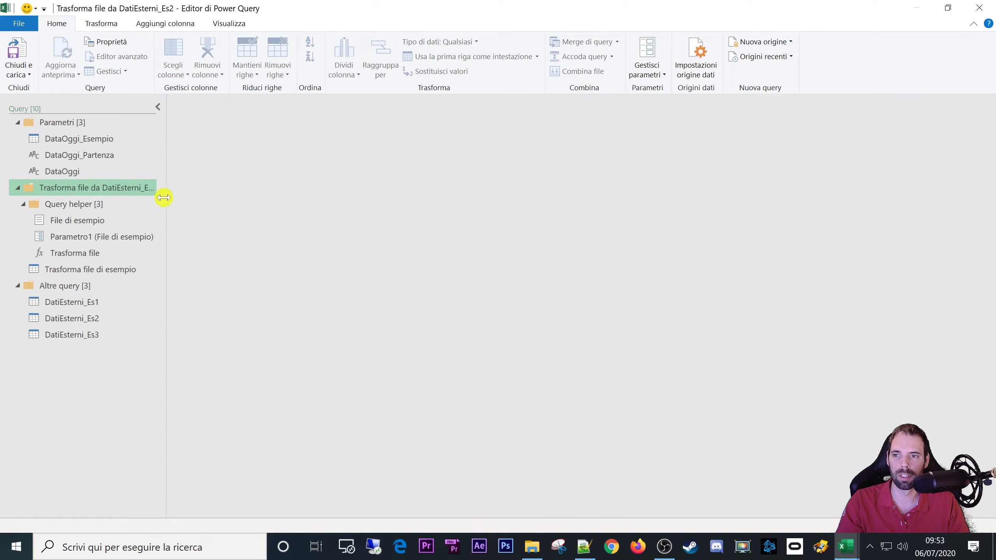
pyautogui.moveTo(163, 198); pyautogui.dragTo(202, 200)
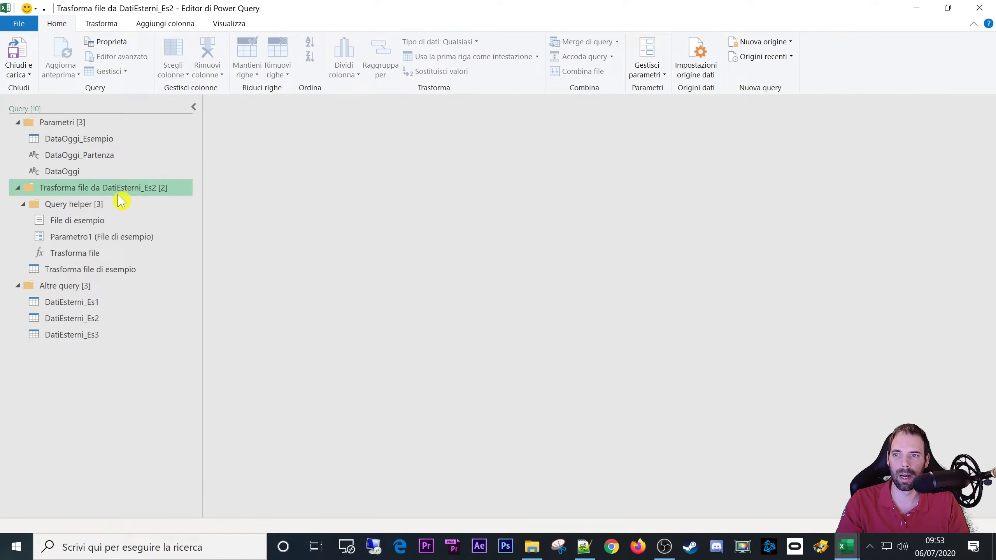
pyautogui.doubleClick(167, 189)
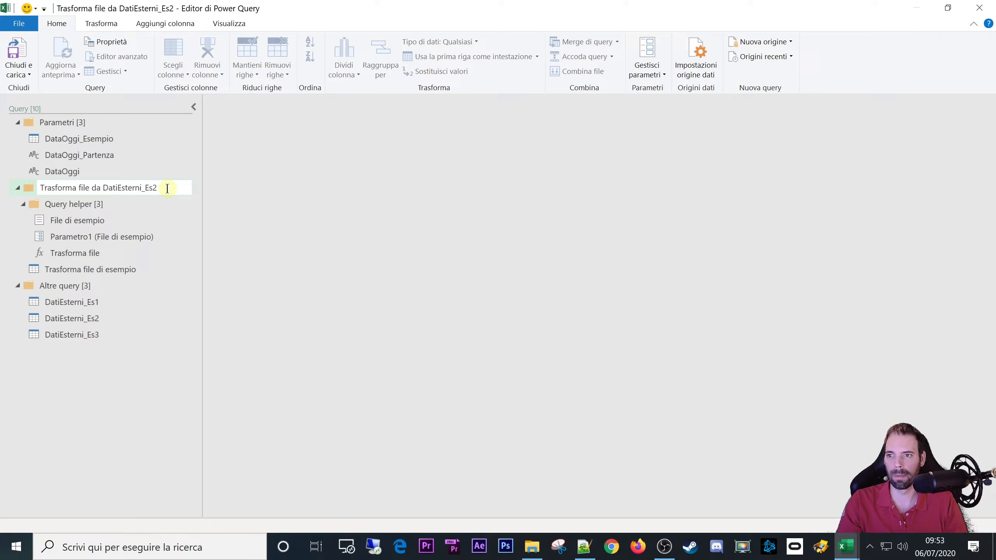
pyautogui.press('Return')
pyautogui.click(97, 207)
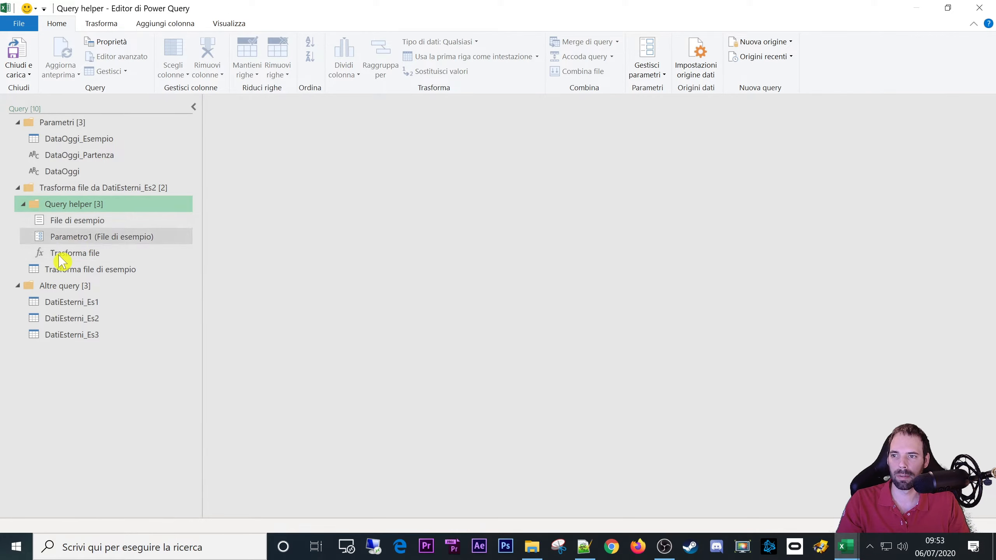
# Step: Review the applied steps of the File di esempio query one by one from Origine through Filtro Oggi
pyautogui.click(80, 224)
pyautogui.click(316, 257)
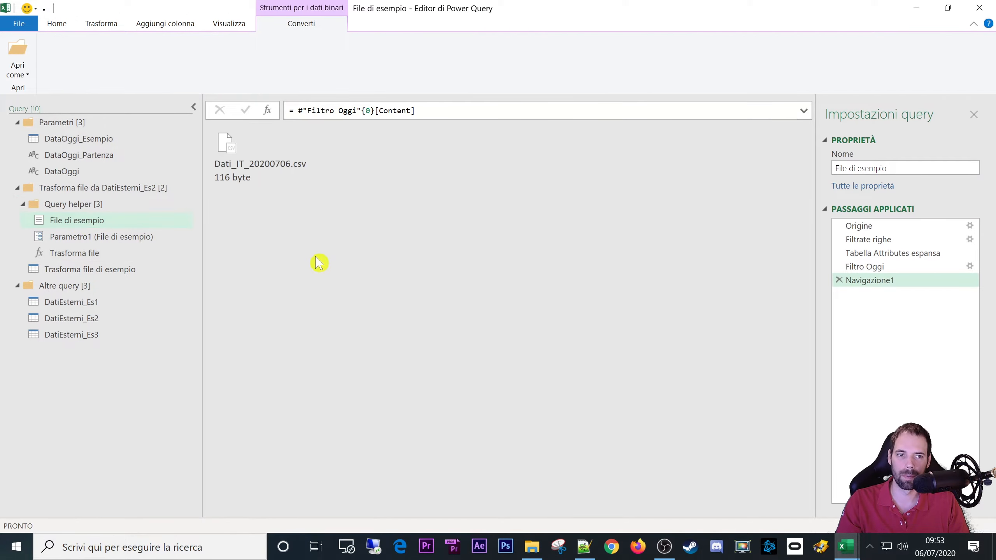
pyautogui.click(876, 226)
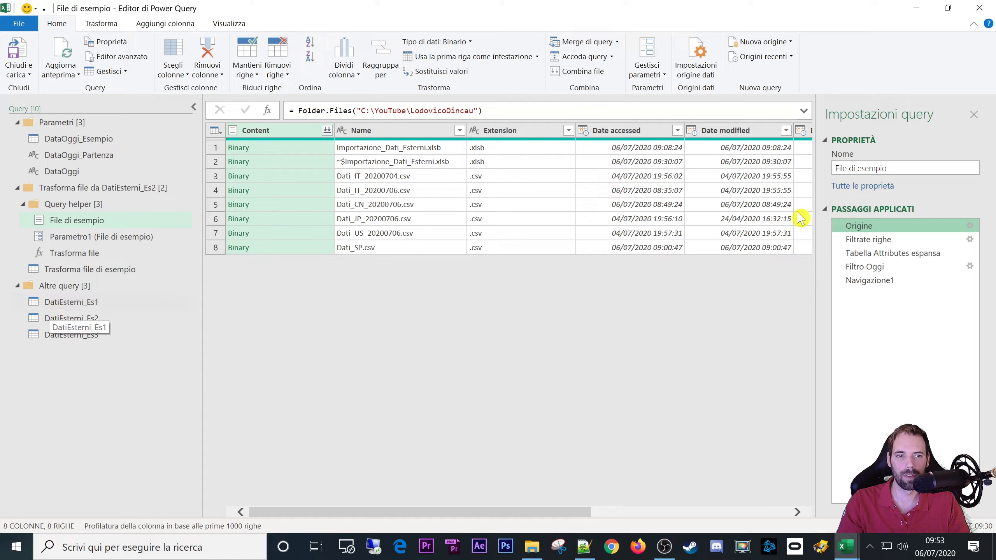
pyautogui.click(875, 240)
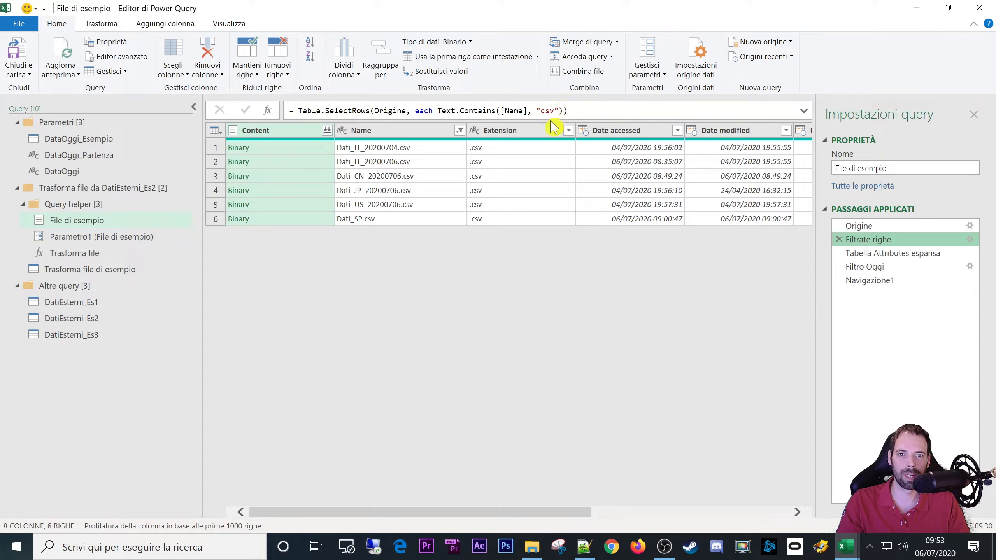
pyautogui.click(873, 255)
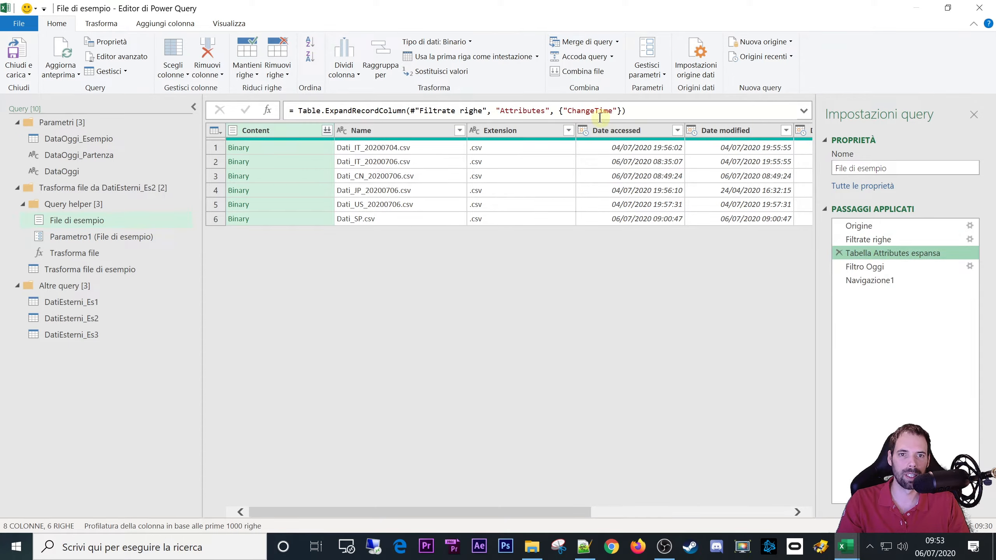
pyautogui.click(864, 267)
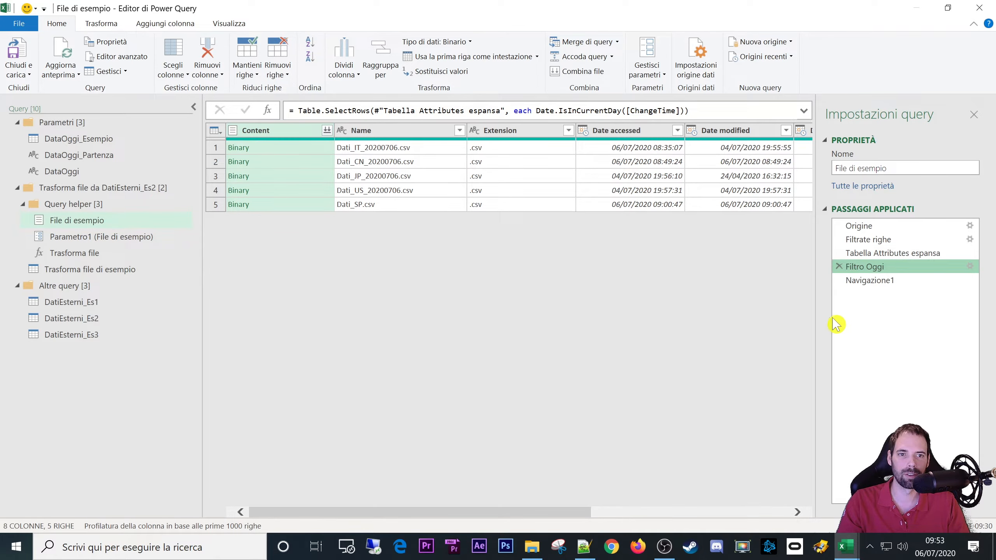
pyautogui.moveTo(574, 513); pyautogui.dragTo(553, 513)
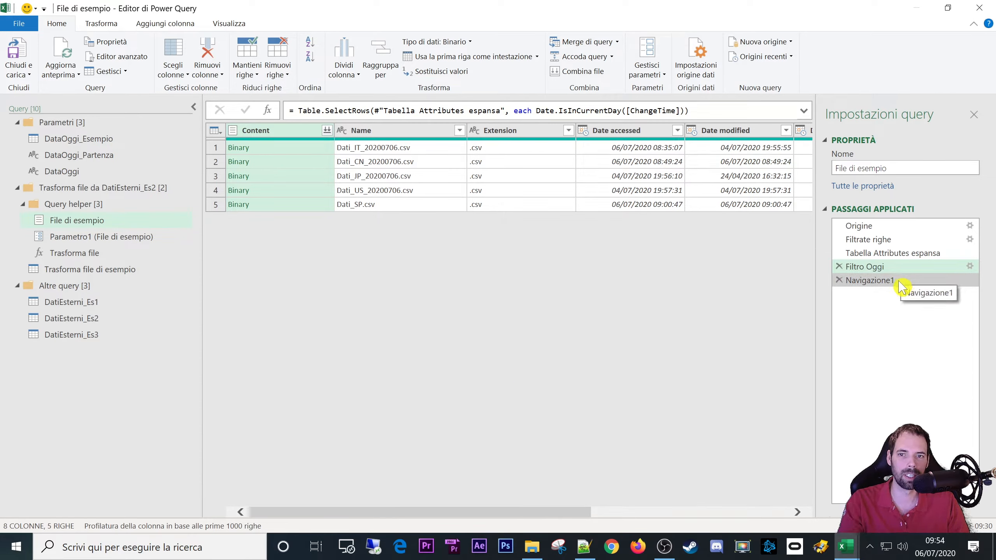
# Step: Examine the Navigazione1 formula of File di esempio and compare it with the first file row of Filtro Oggi
pyautogui.click(875, 281)
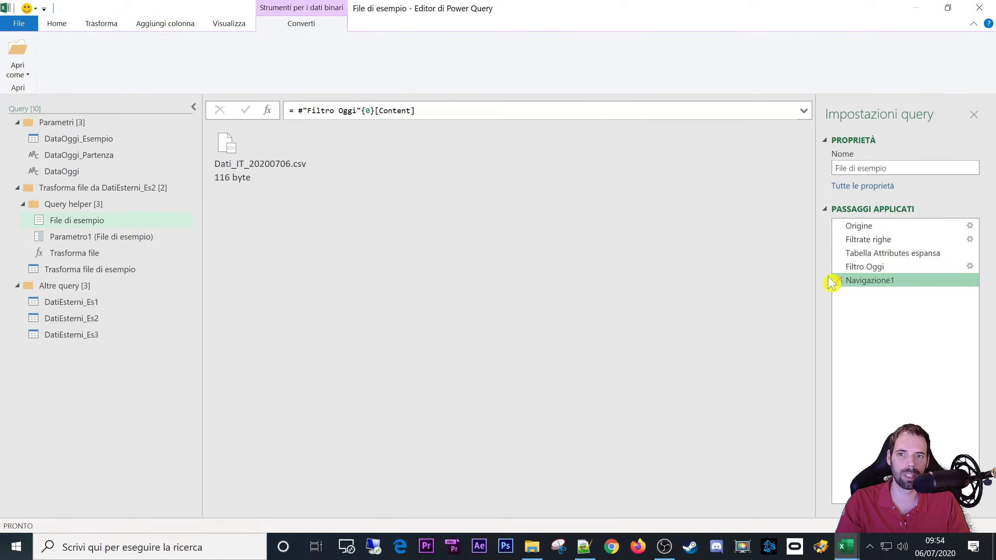
pyautogui.moveTo(304, 112); pyautogui.dragTo(416, 111)
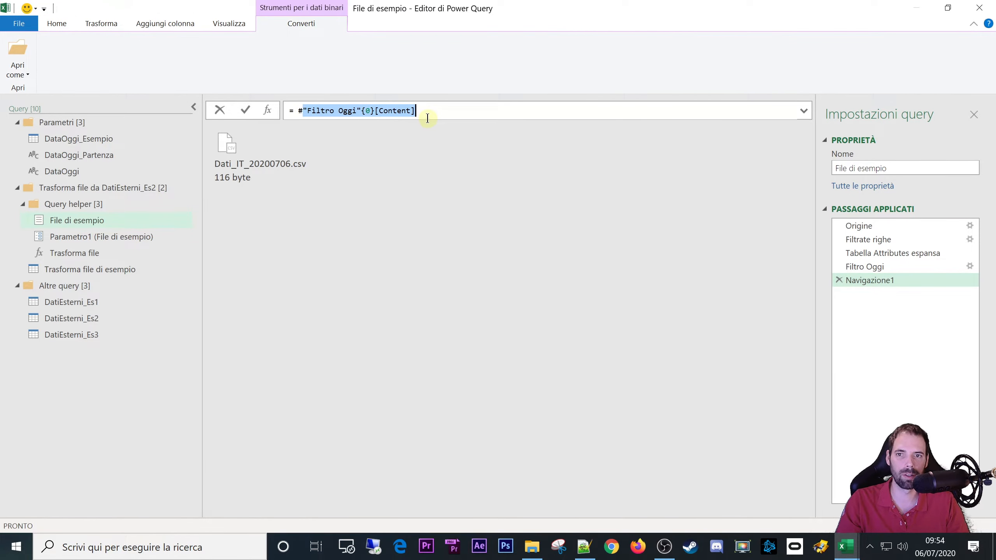
pyautogui.click(323, 111)
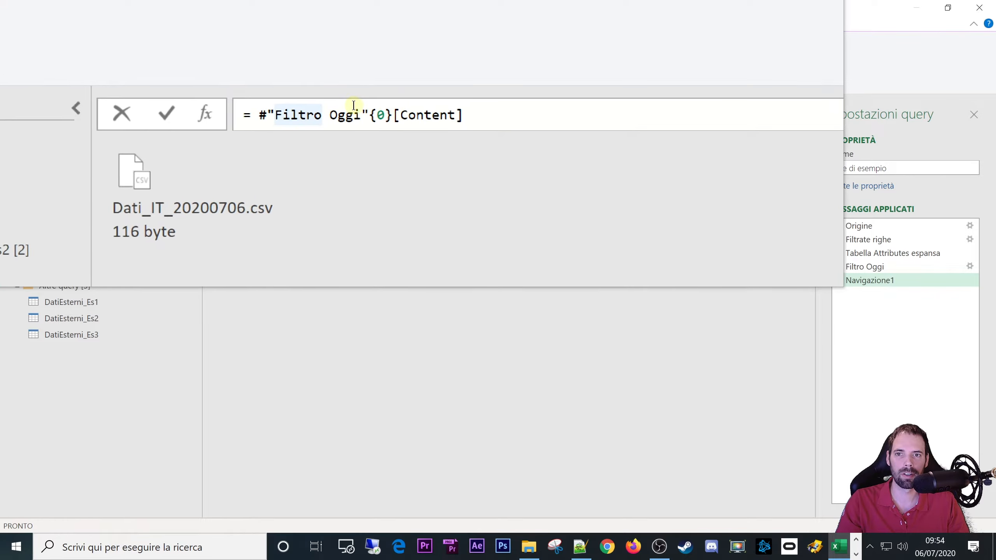
pyautogui.moveTo(373, 113); pyautogui.dragTo(428, 113)
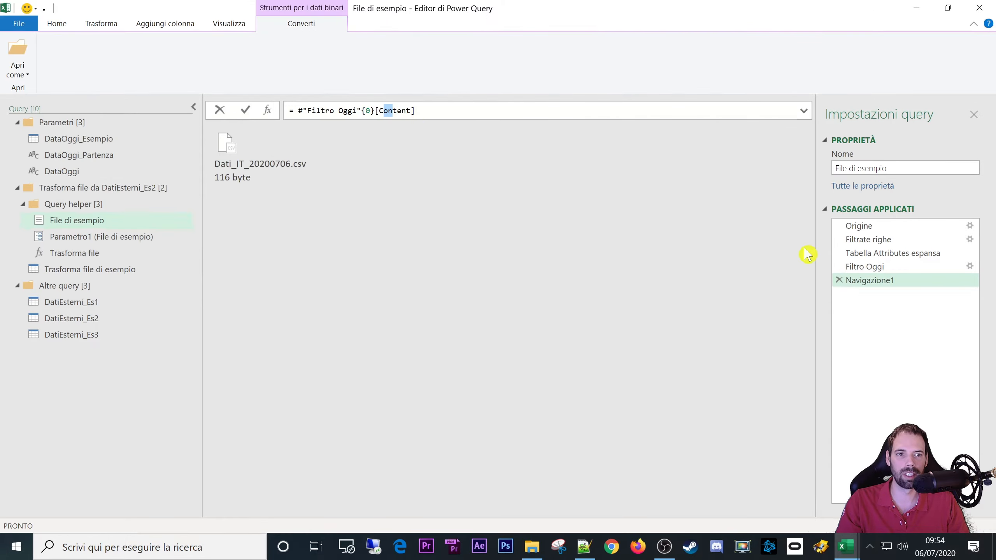
pyautogui.click(866, 267)
pyautogui.click(386, 151)
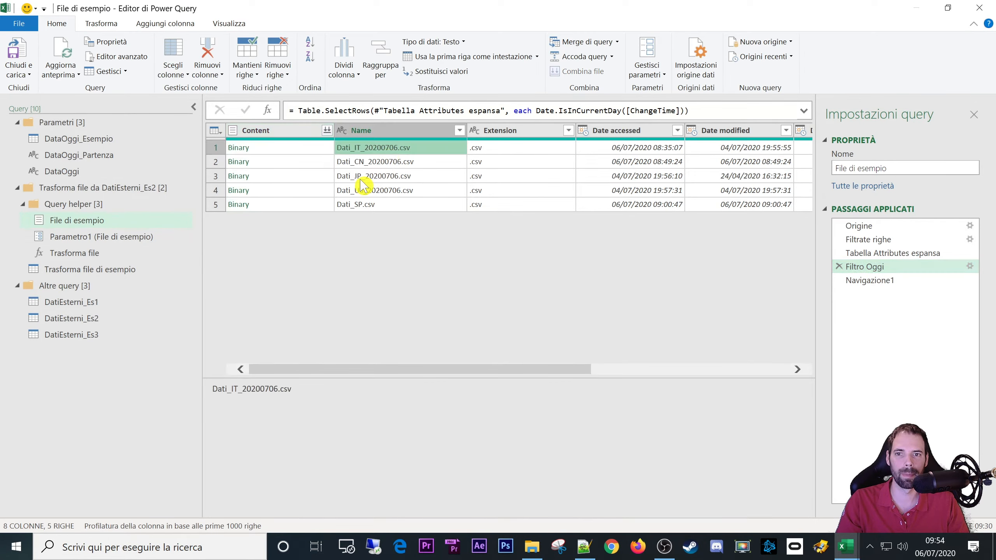
pyautogui.click(910, 281)
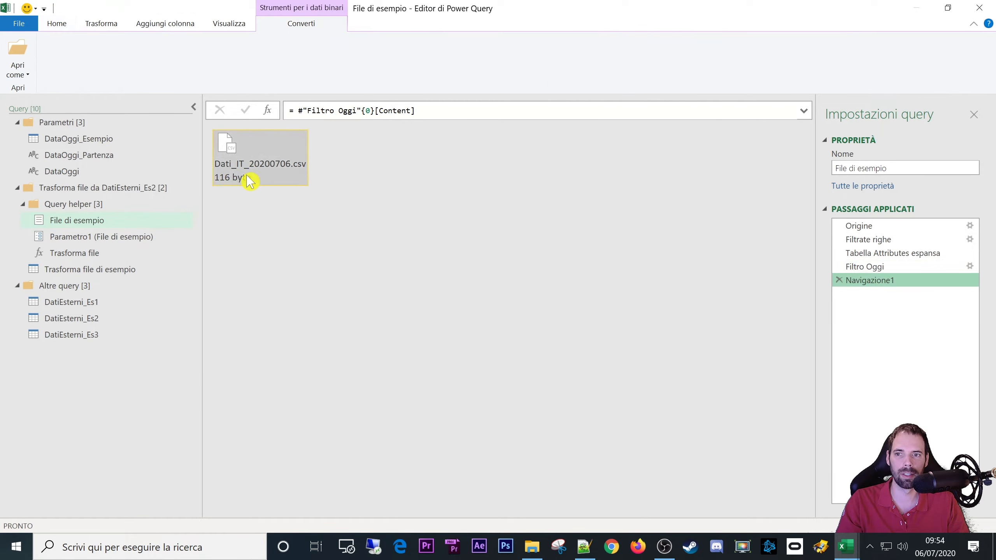
pyautogui.press('super+plus')
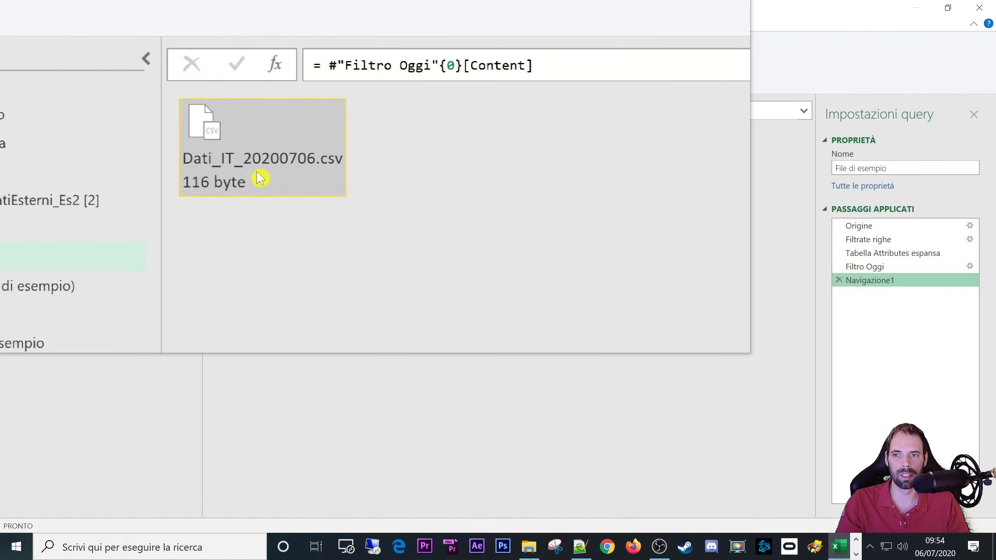
pyautogui.press('super+Escape')
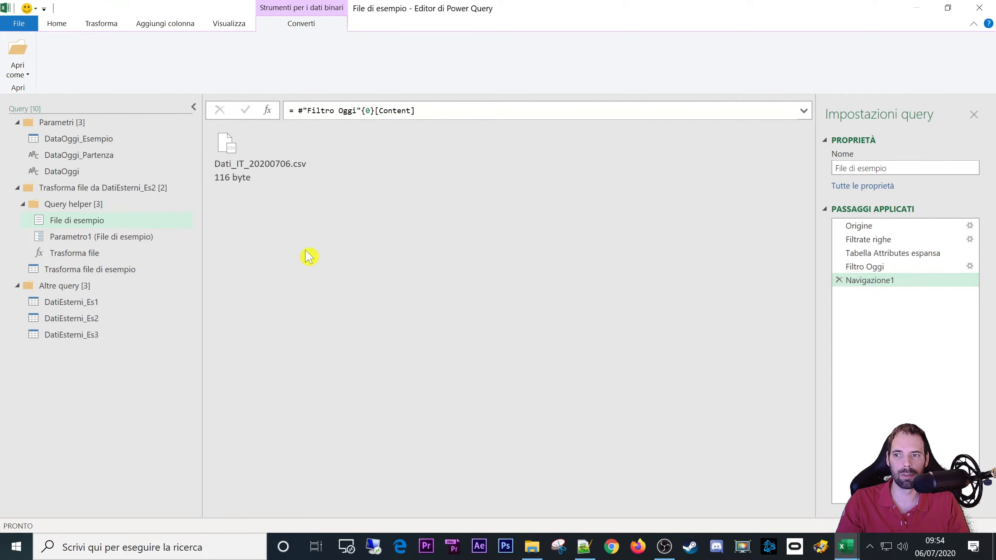
# Step: Inspect the code of Parametro1 in the advanced editor, including its Binary type, and close the editor without changes
pyautogui.click(72, 238)
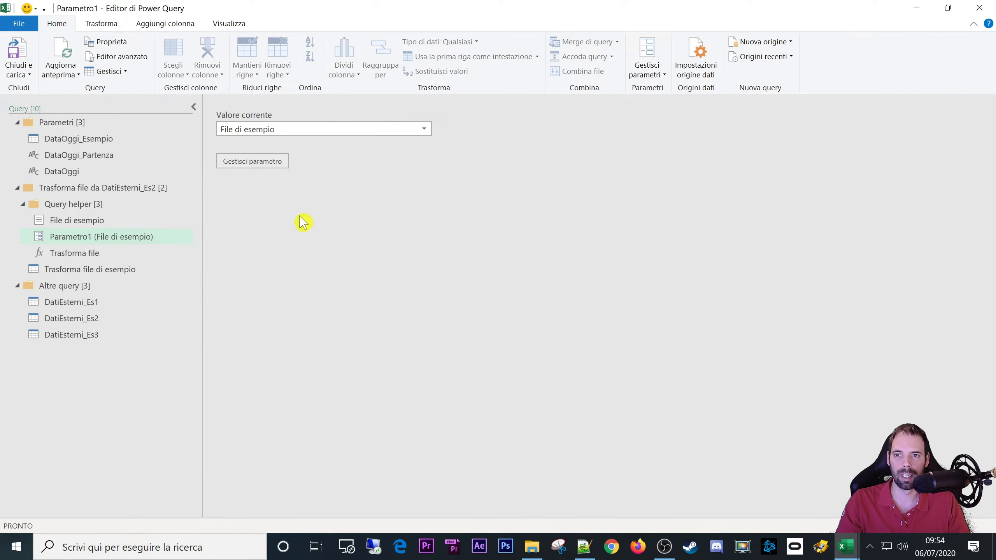
pyautogui.click(230, 23)
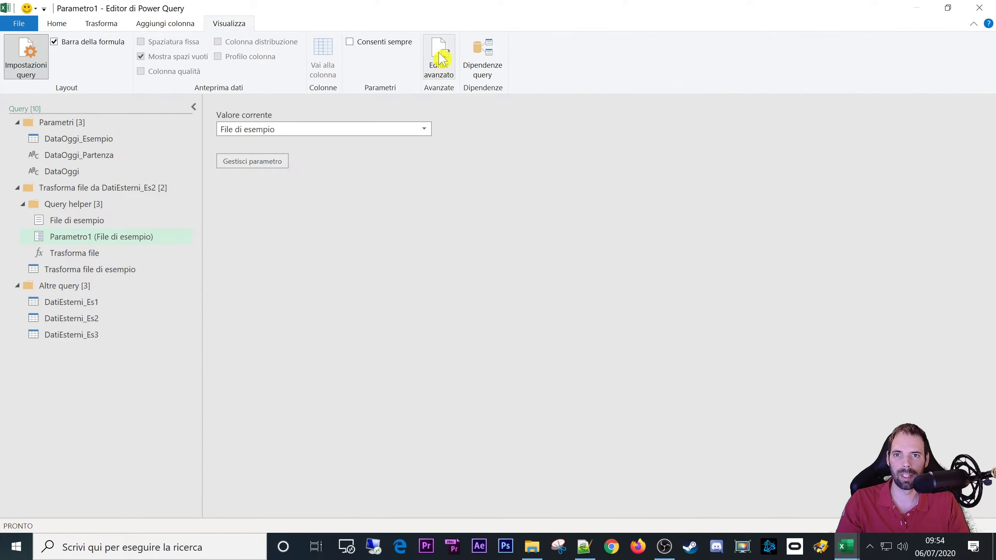
pyautogui.click(441, 56)
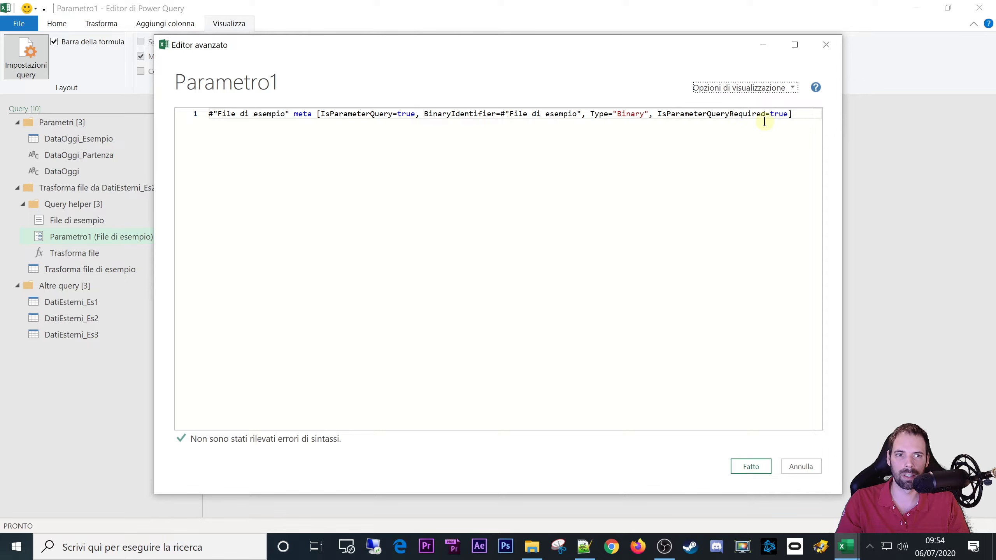
pyautogui.moveTo(794, 114); pyautogui.dragTo(209, 112)
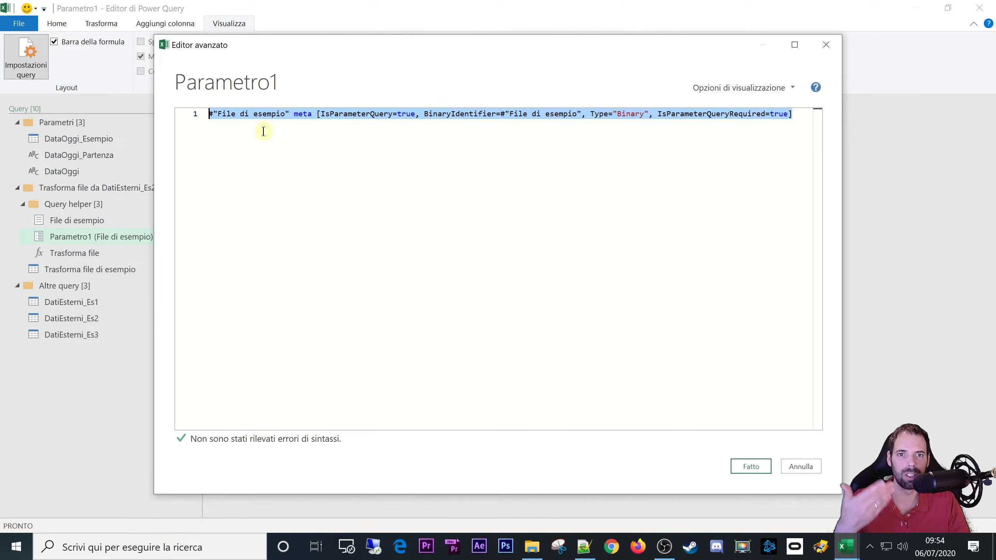
pyautogui.click(672, 150)
pyautogui.moveTo(808, 122); pyautogui.dragTo(135, 115)
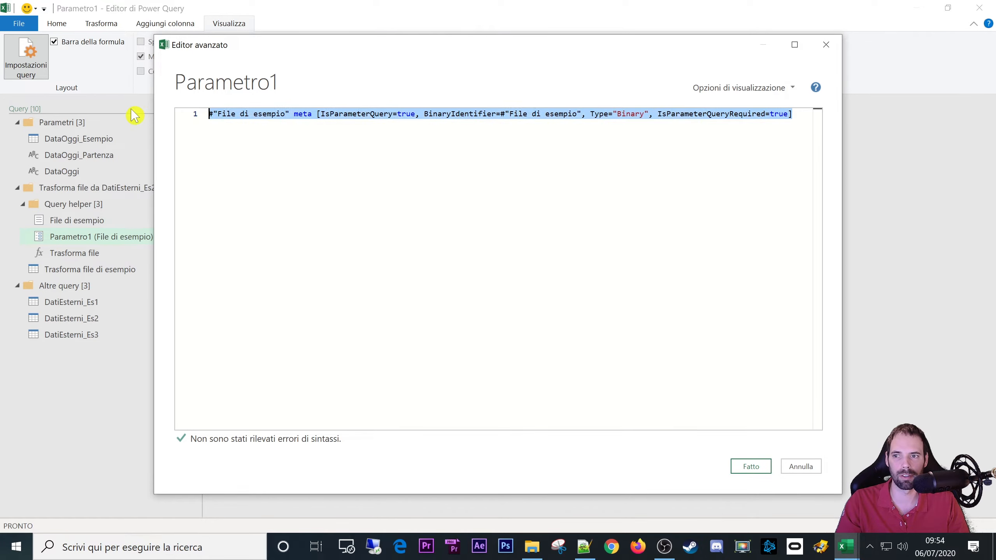
pyautogui.click(502, 284)
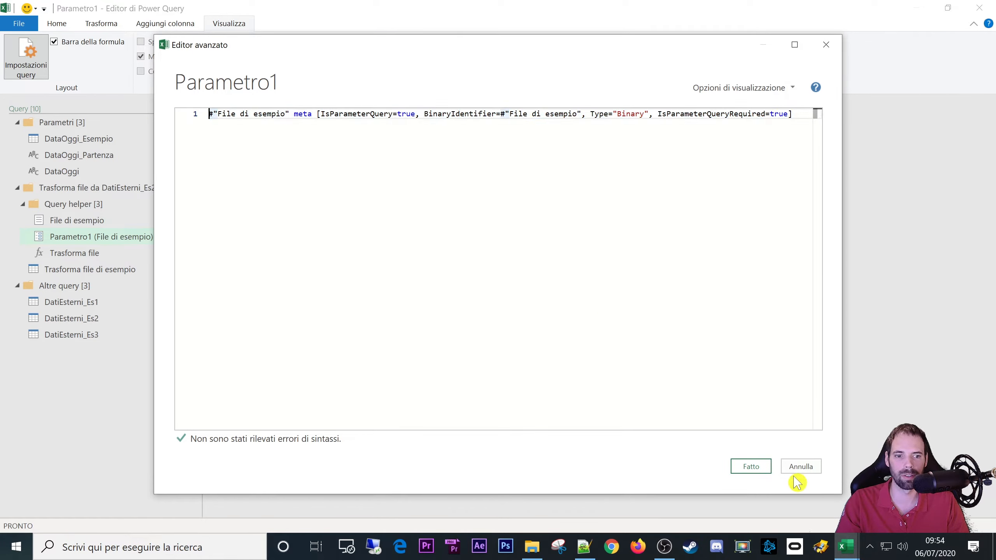
pyautogui.doubleClick(634, 114)
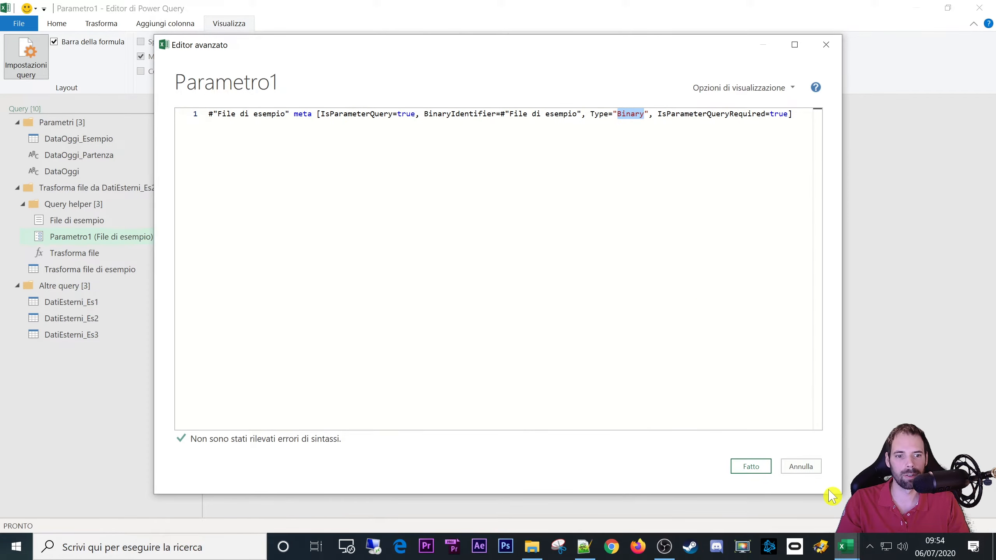
pyautogui.click(802, 467)
# Step: Inspect the code of the Trasforma file function in the advanced editor, focusing on its Parametro1 argument and the Csv.Document and Table.PromoteHeaders lines
pyautogui.click(49, 255)
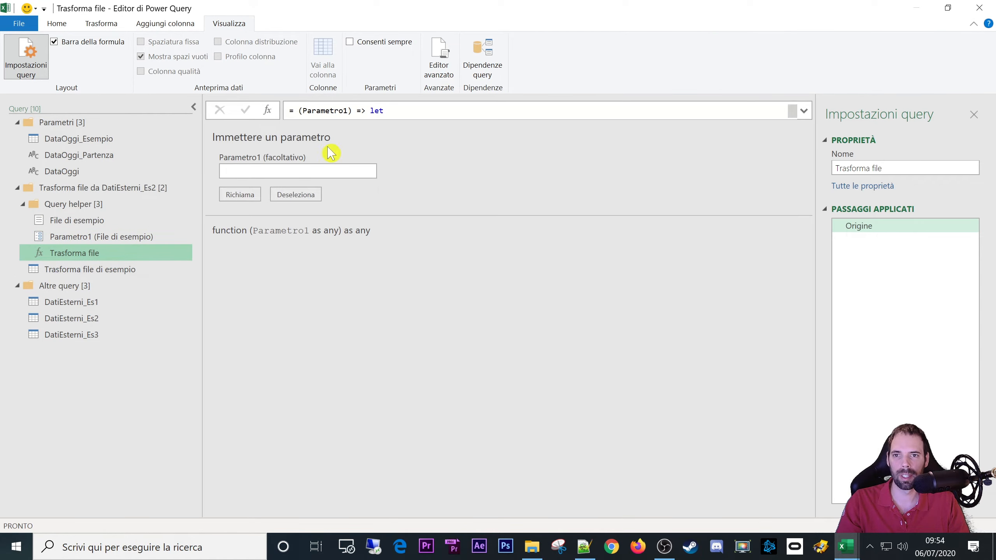
pyautogui.click(439, 58)
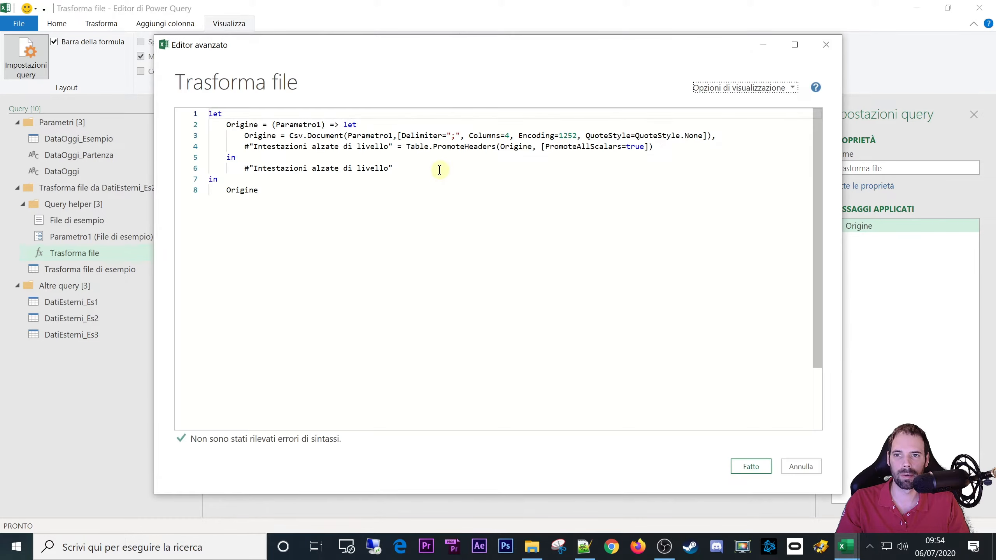
pyautogui.click(439, 170)
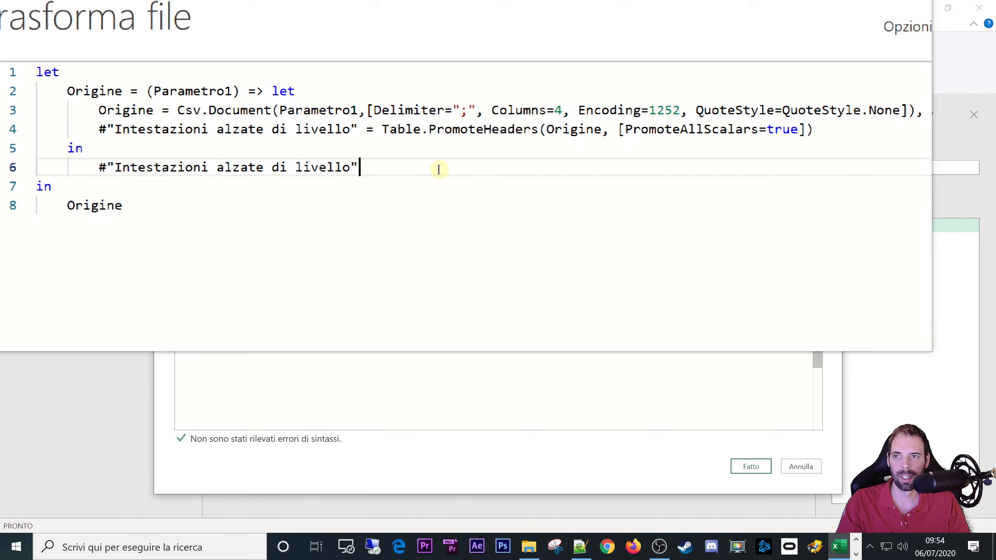
pyautogui.doubleClick(292, 125)
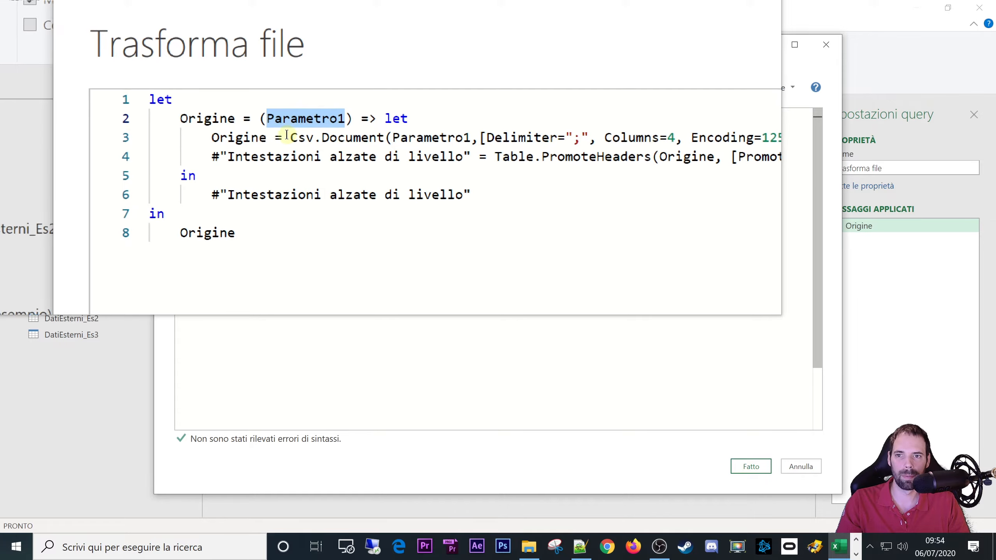
pyautogui.moveTo(295, 144); pyautogui.dragTo(785, 154)
pyautogui.moveTo(582, 142); pyautogui.dragTo(741, 149)
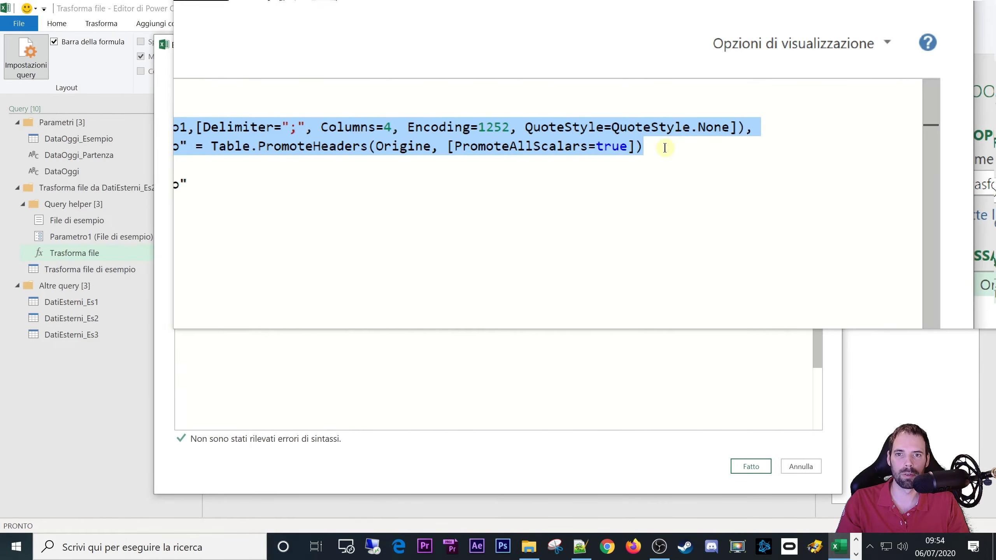
pyautogui.click(486, 171)
pyautogui.write('in')
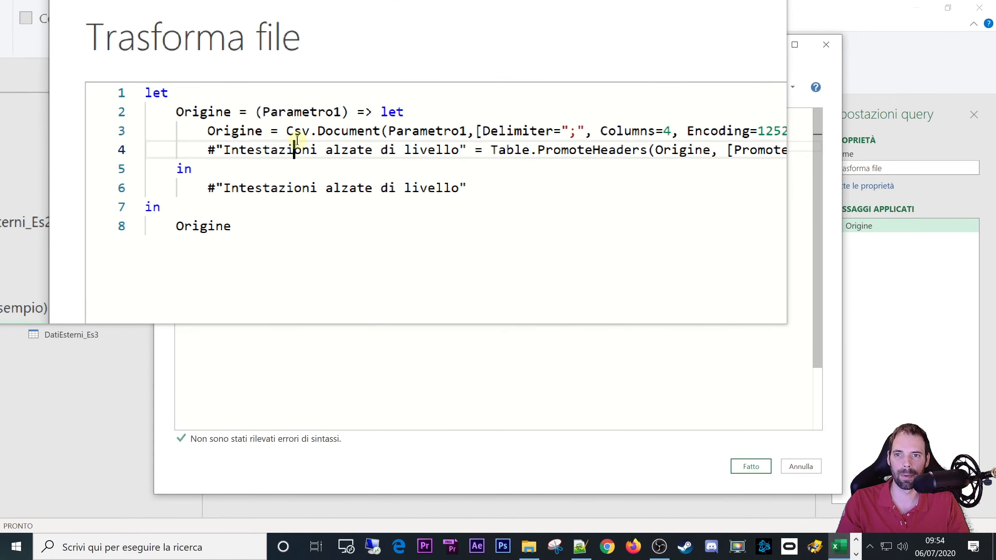
pyautogui.doubleClick(289, 125)
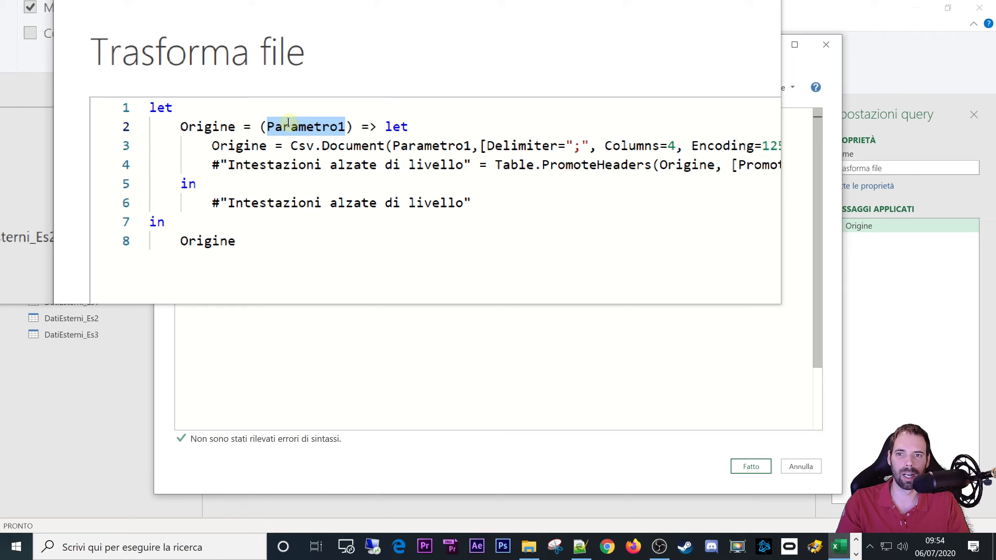
# Step: Examine the Origine formula of Trasforma file di esempio, focusing on Csv.Document and its Parametro1 argument
pyautogui.click(89, 269)
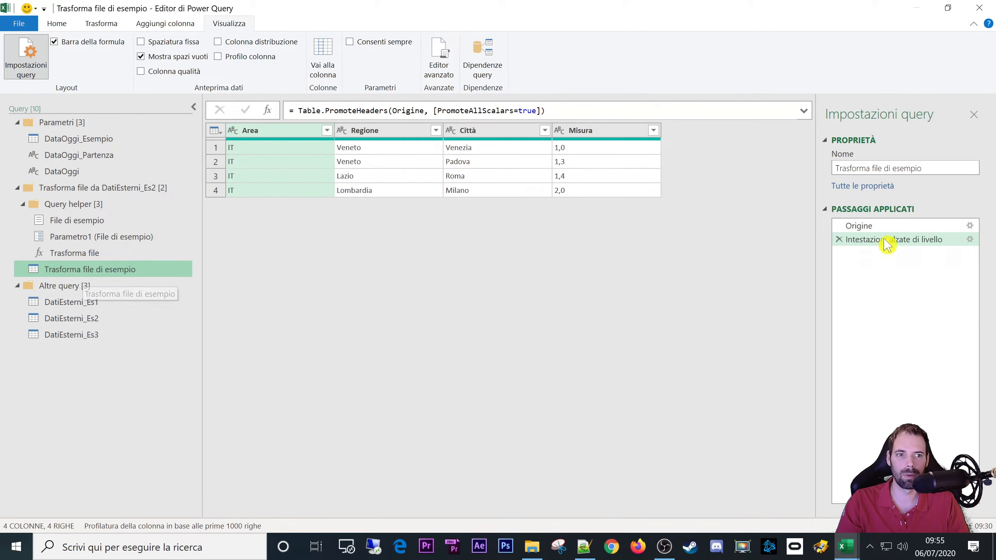
pyautogui.click(881, 226)
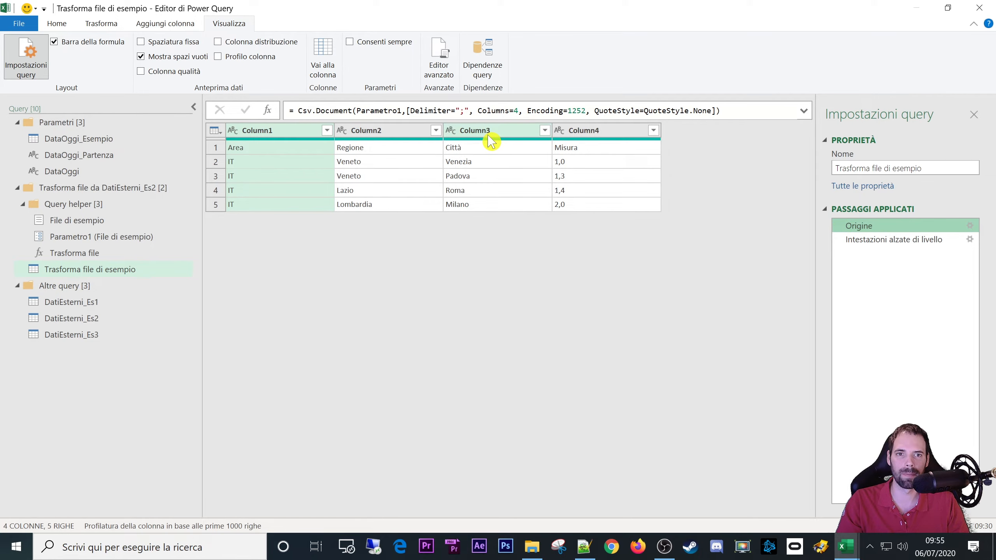
pyautogui.doubleClick(363, 110)
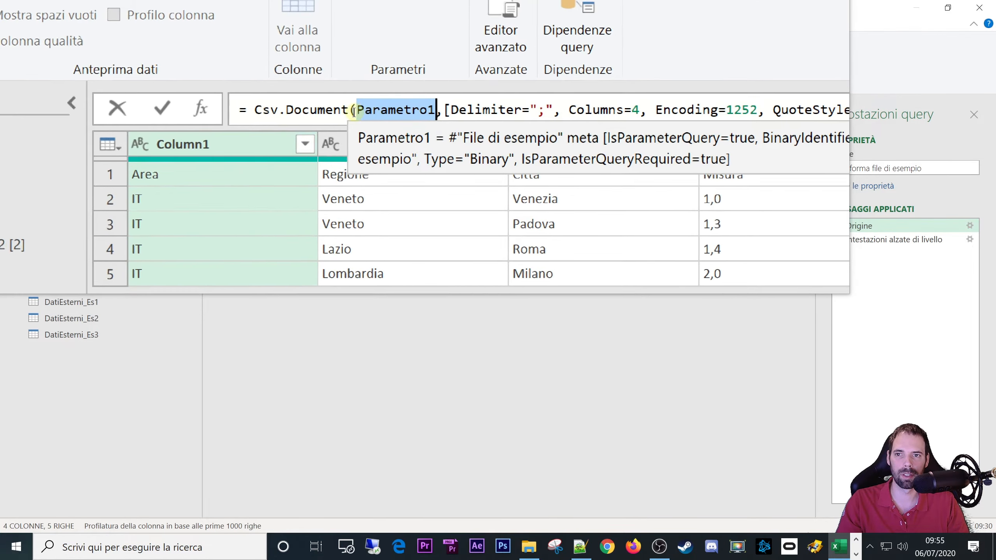
pyautogui.moveTo(251, 111); pyautogui.dragTo(345, 111)
pyautogui.doubleClick(371, 111)
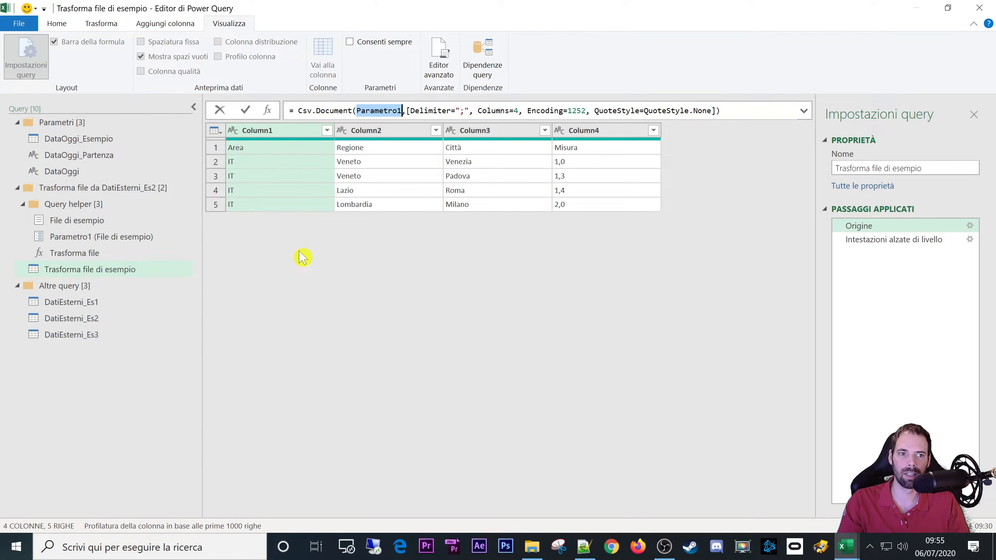
# Step: Compare the Origine and Intestazioni alzate di livello steps of Trasforma file di esempio, checking how the first row's cells become column headers
pyautogui.click(881, 242)
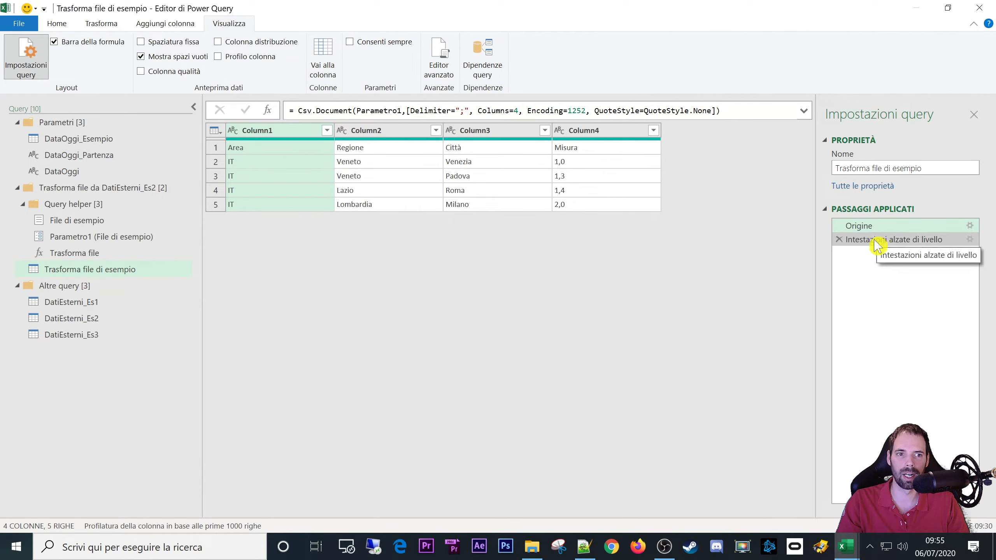
pyautogui.click(876, 240)
pyautogui.click(879, 228)
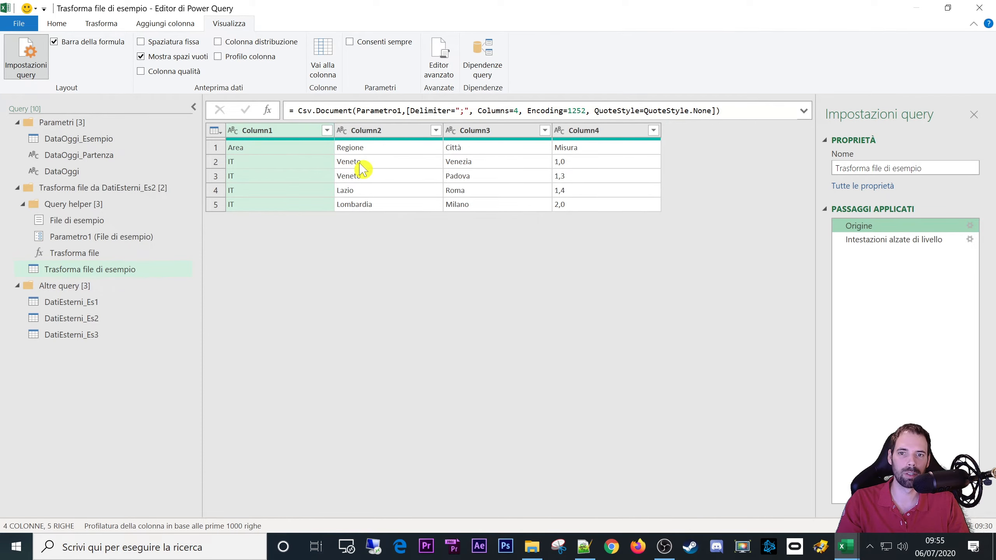
pyautogui.click(885, 243)
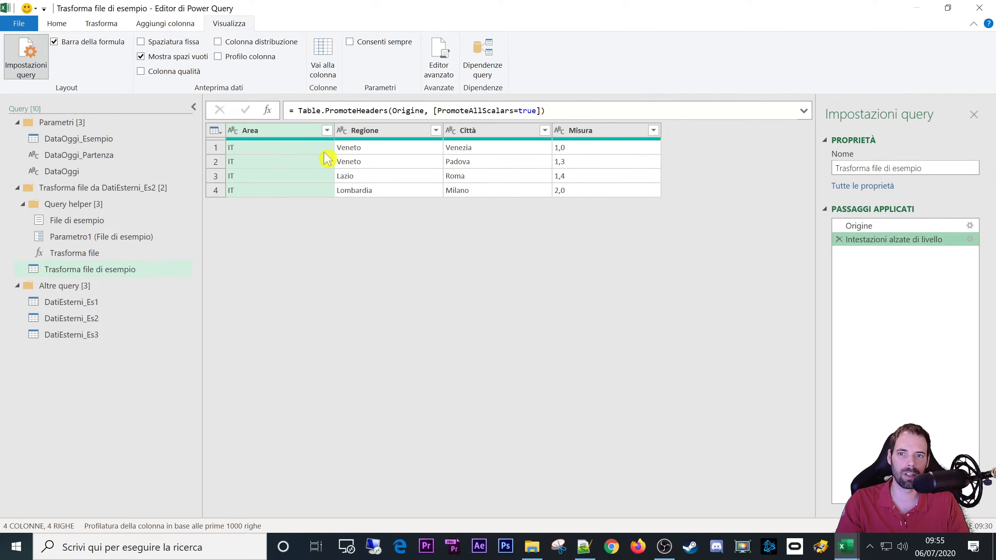
pyautogui.click(892, 227)
pyautogui.click(244, 149)
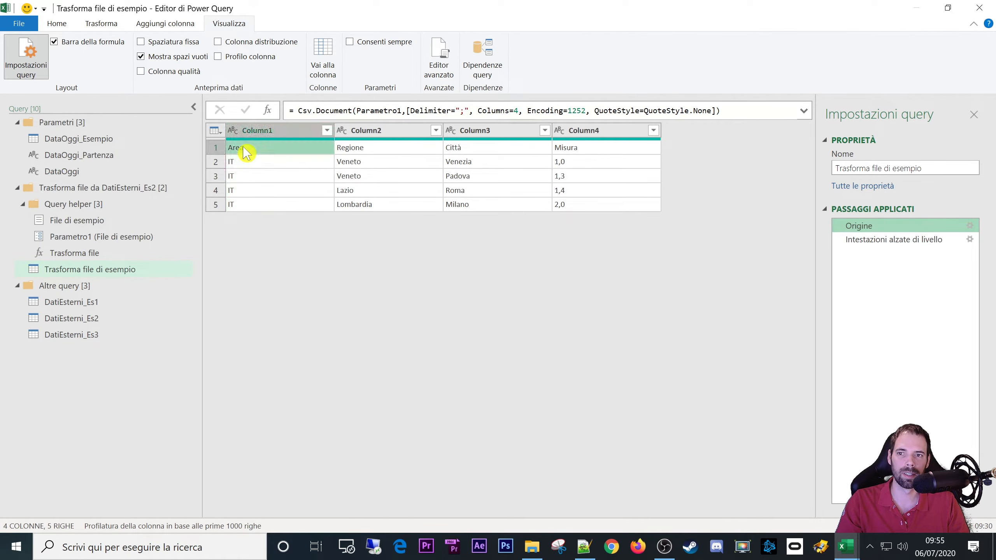
pyautogui.click(389, 153)
pyautogui.click(465, 149)
pyautogui.click(616, 151)
pyautogui.click(867, 240)
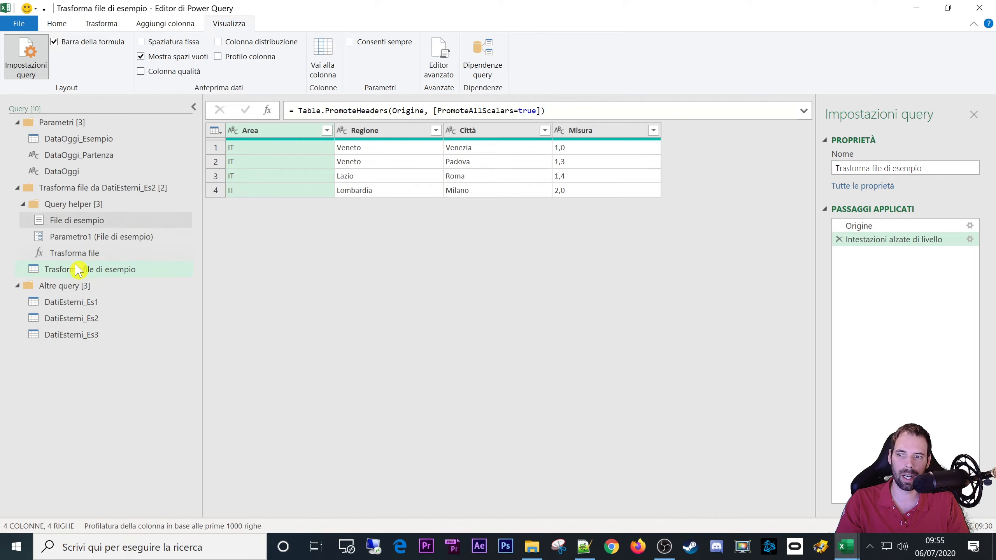
# Step: Compare the combined rows in the Modificato tipo step of DatiEsterni_Es2 with the CSV file names listed in Filtrate righe
pyautogui.click(76, 302)
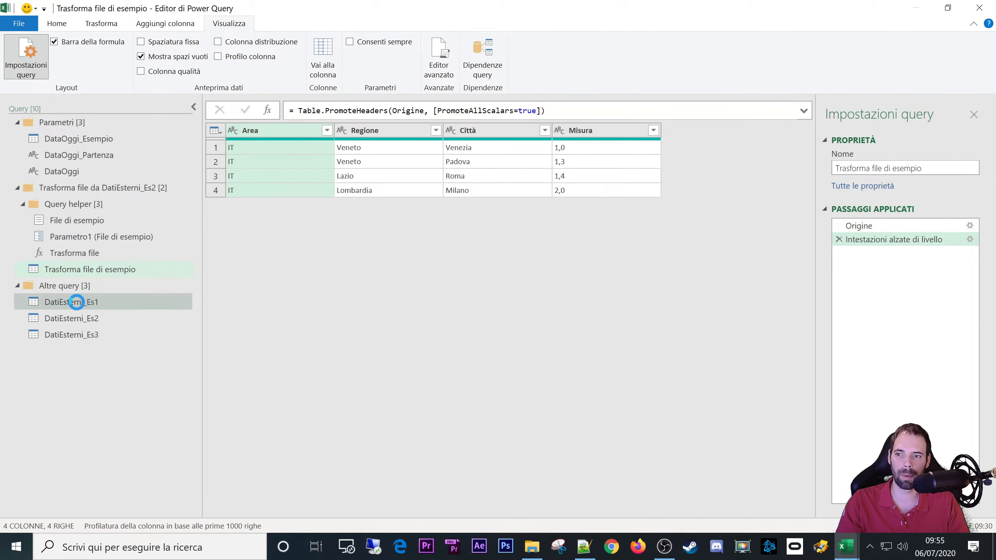
pyautogui.click(70, 319)
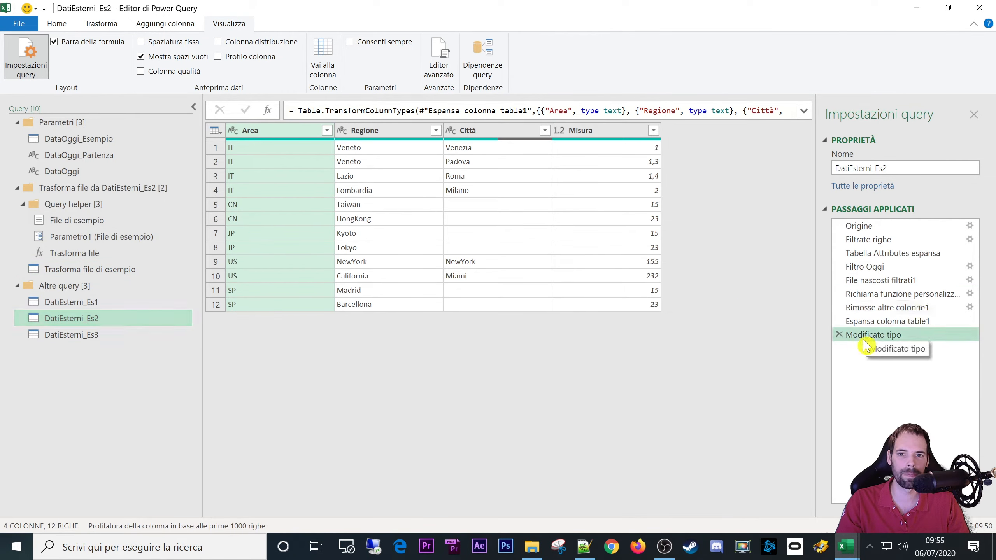
pyautogui.click(243, 149)
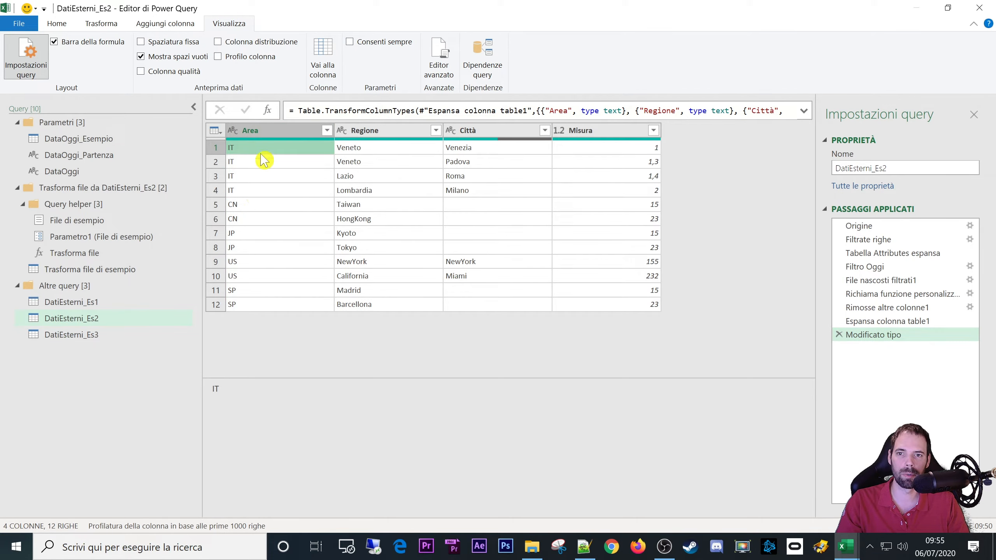
pyautogui.click(878, 240)
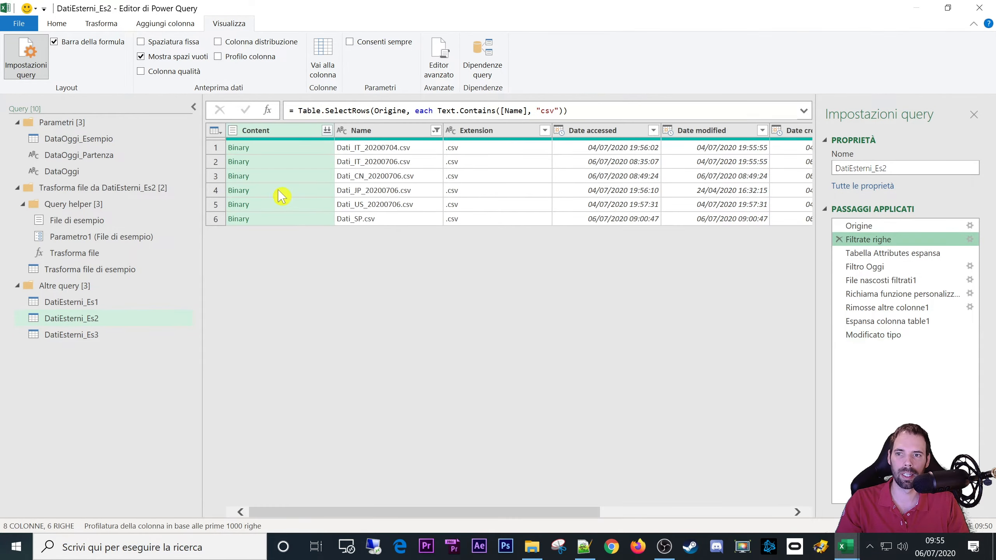
pyautogui.click(357, 162)
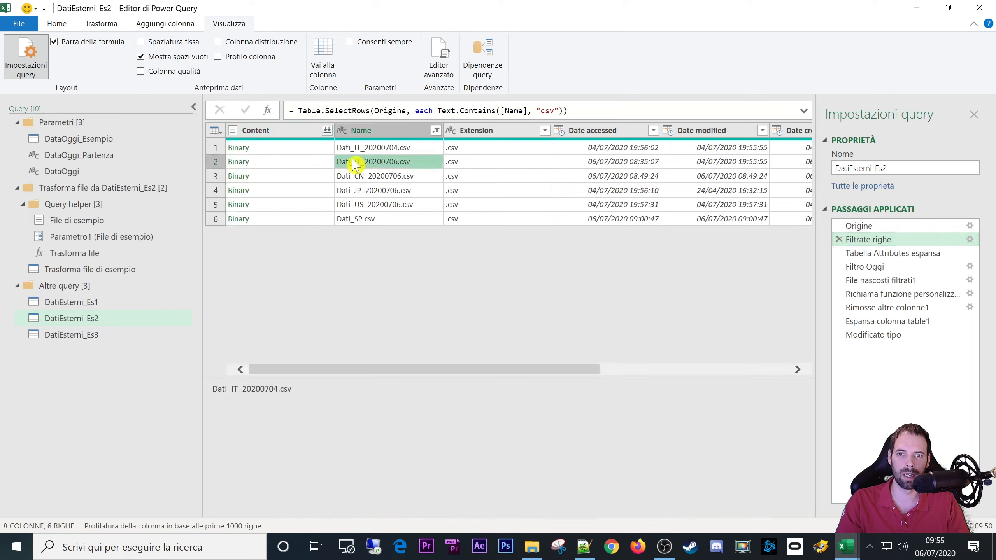
pyautogui.click(359, 176)
pyautogui.click(360, 191)
pyautogui.click(887, 334)
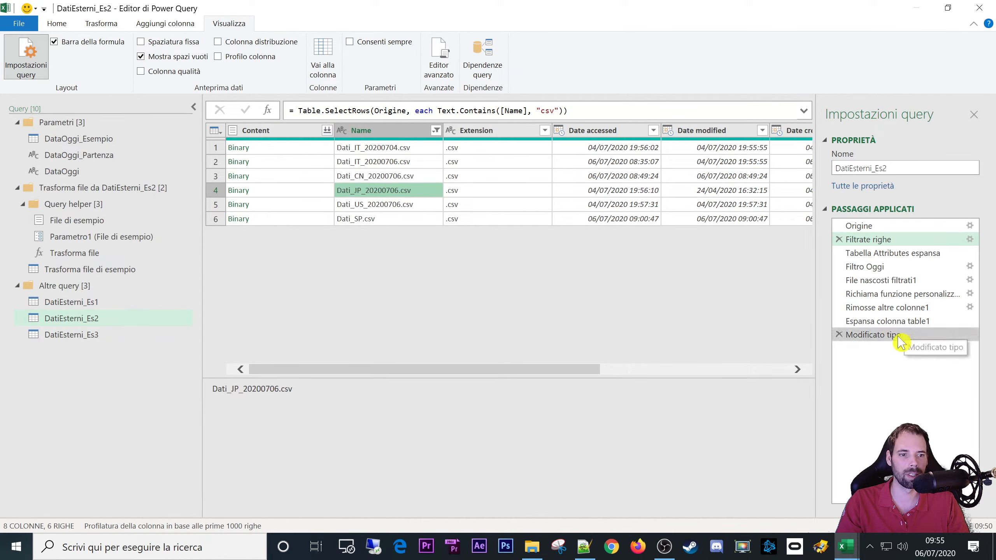
pyautogui.click(243, 149)
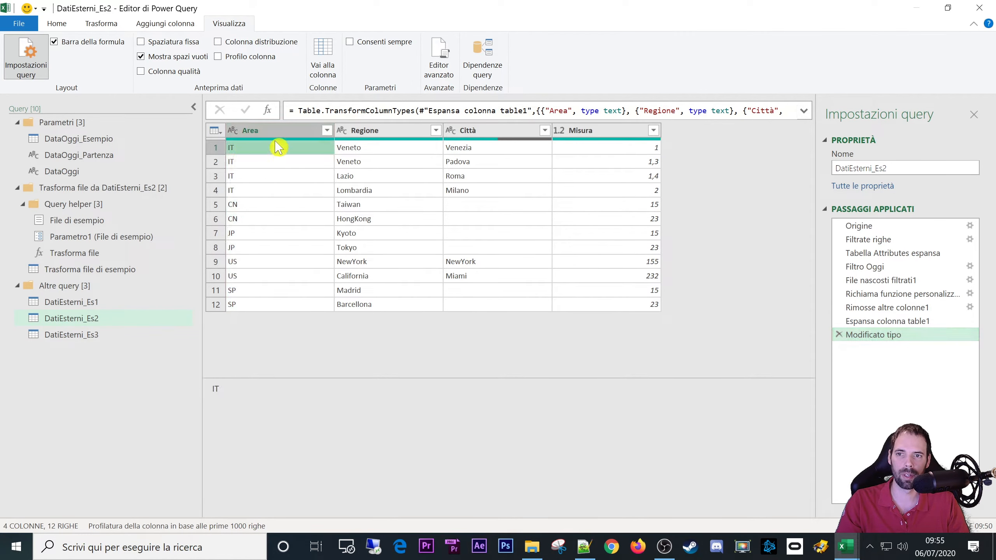
# Step: Compare the IT rows of Dati_IT_20200704.csv in the text editor with the Area rows of the combined DatiEsterni_Es2 table
pyautogui.click(584, 548)
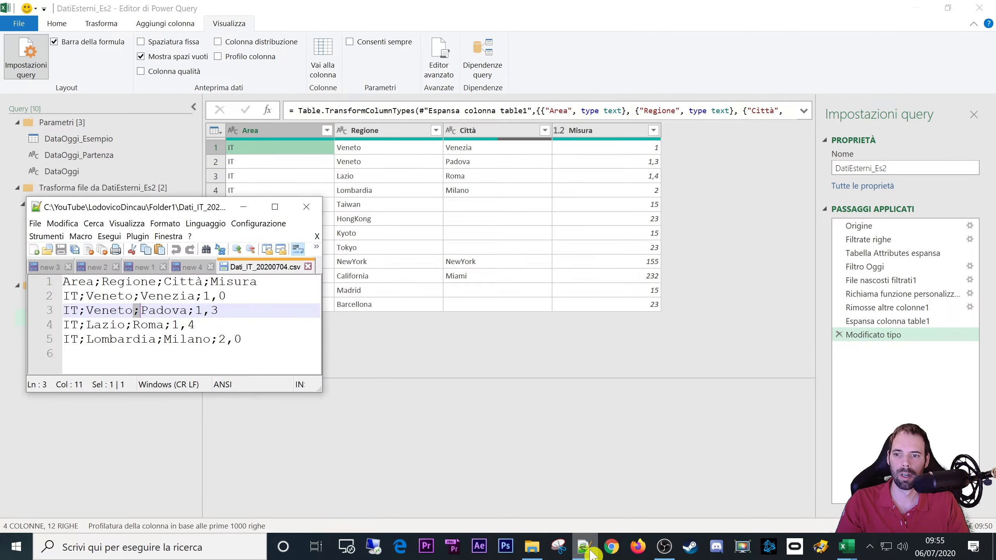
pyautogui.moveTo(79, 296); pyautogui.dragTo(73, 329)
pyautogui.click(519, 201)
pyautogui.click(248, 149)
pyautogui.click(247, 173)
pyautogui.click(249, 193)
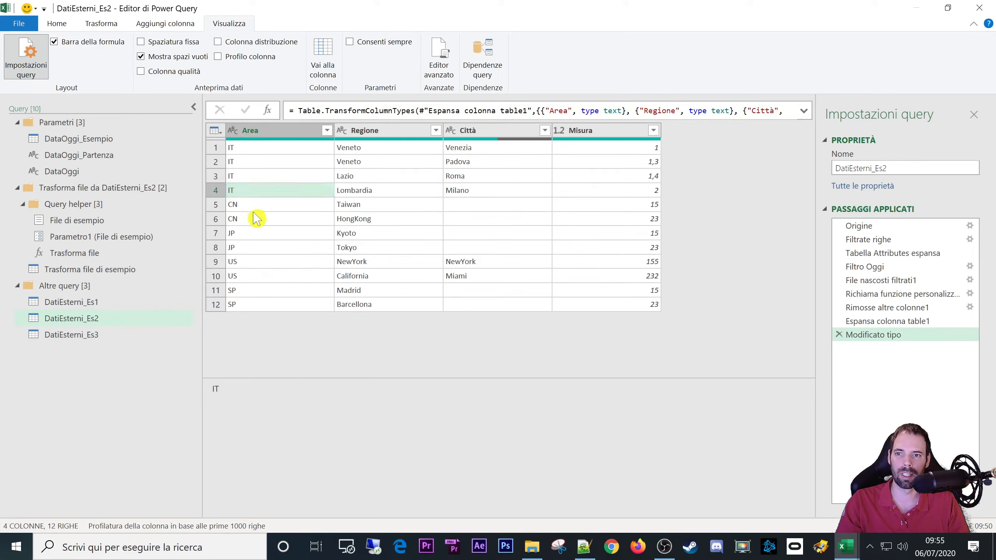
pyautogui.click(261, 248)
# Step: Review the DatiEsterni_Es2 steps backwards from Espansa colonna table1 to File nascosti filtrati1, ending on the custom function call step
pyautogui.click(868, 321)
pyautogui.click(856, 308)
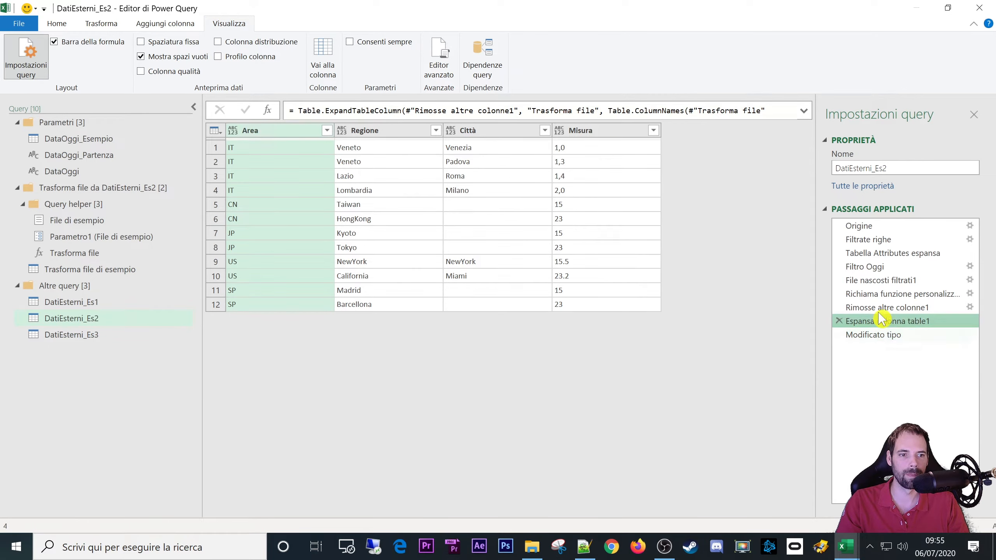
pyautogui.click(857, 294)
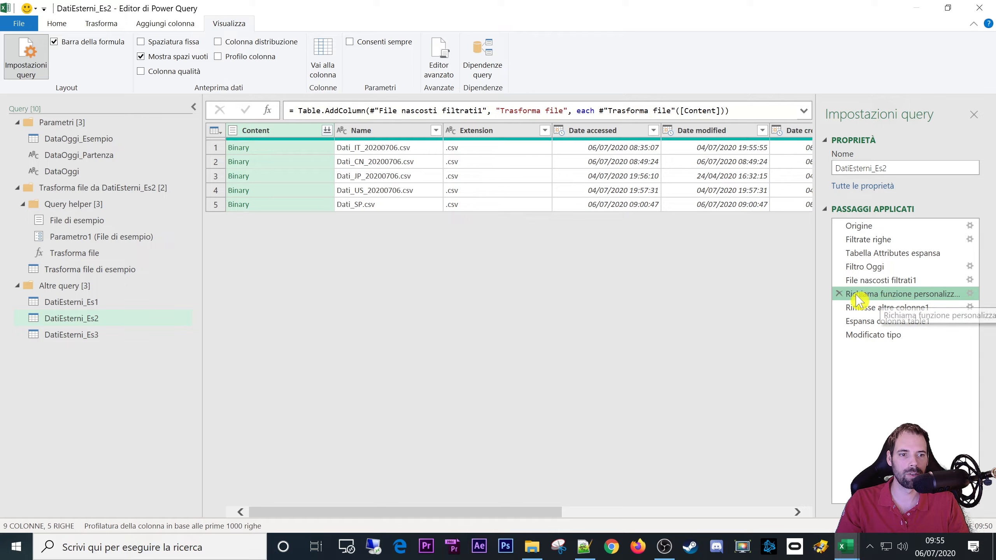
pyautogui.click(901, 281)
pyautogui.click(907, 297)
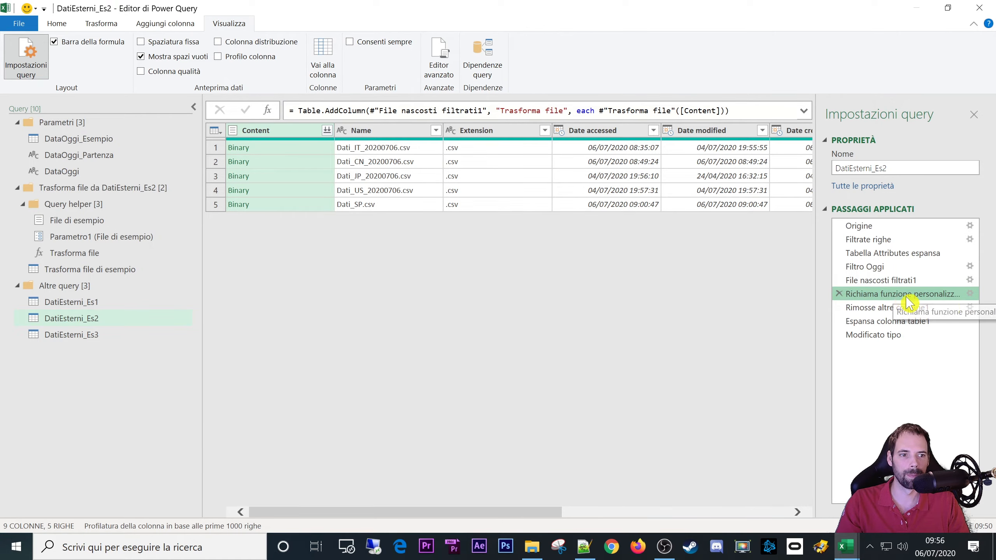
# Step: Inspect the custom function call's settings for the new column name, function query and Parametro1 column, and cancel without changes
pyautogui.click(970, 294)
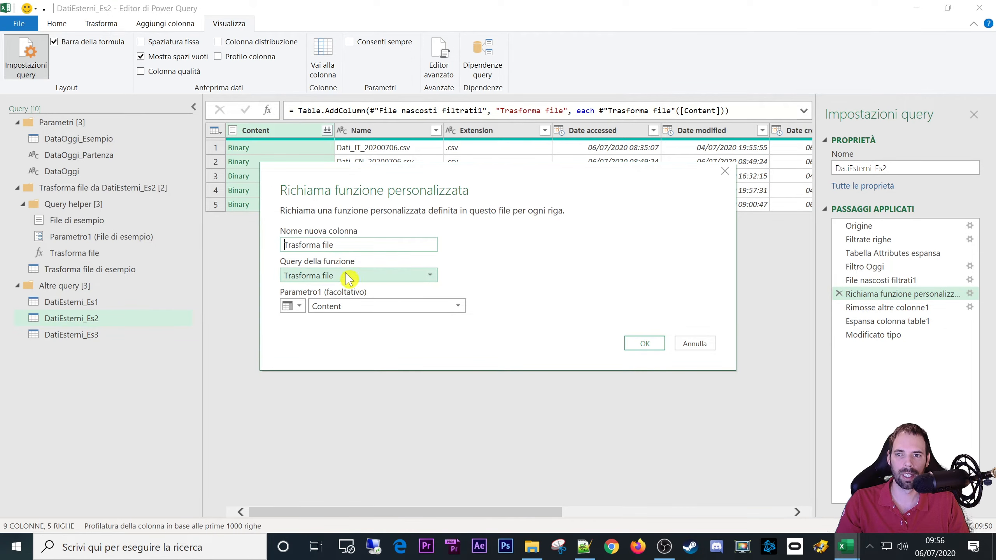
pyautogui.tripleClick(325, 243)
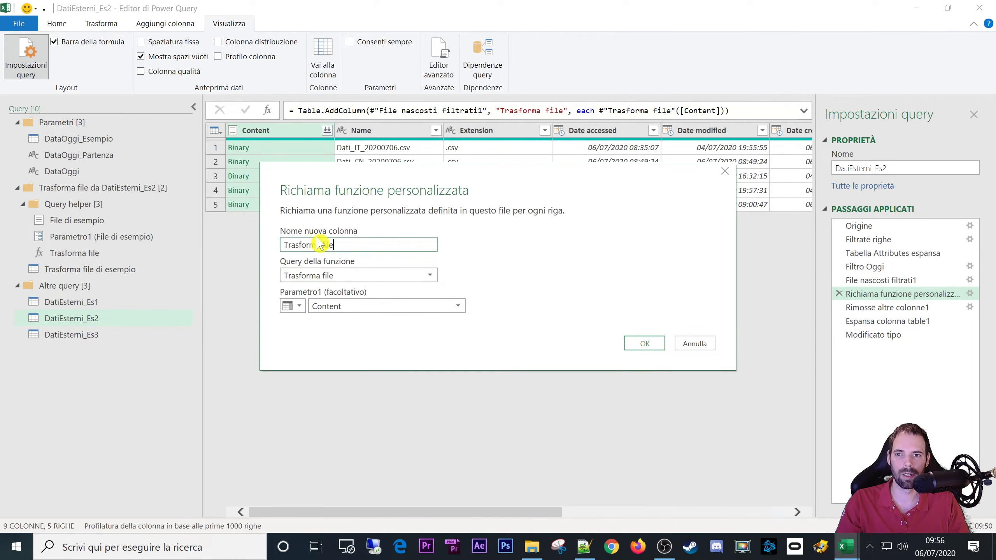
pyautogui.click(352, 278)
pyautogui.click(353, 279)
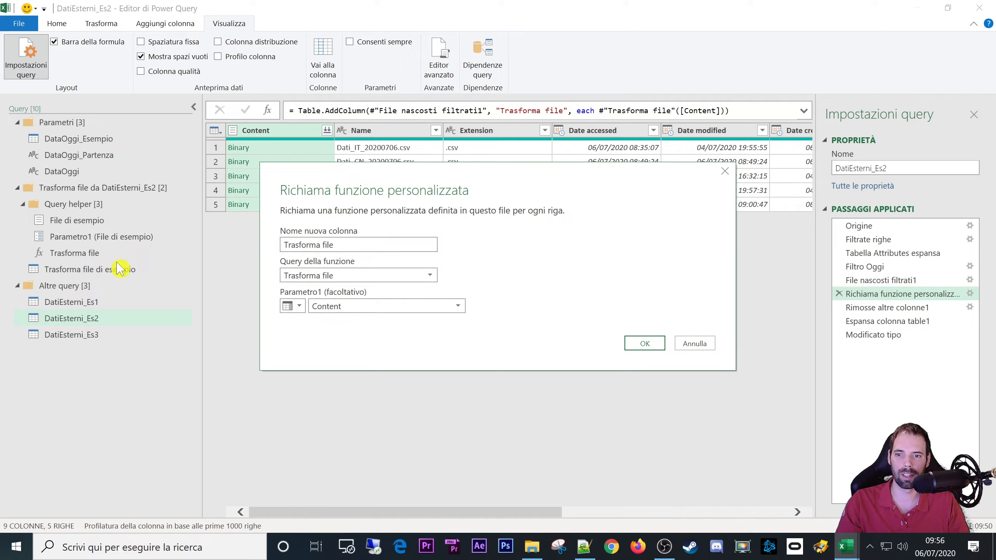
pyautogui.click(347, 308)
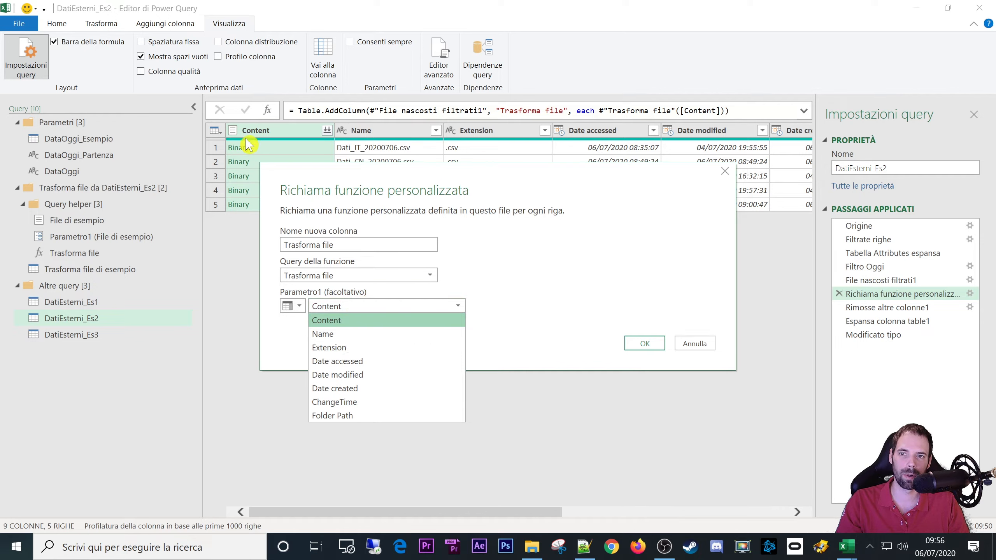
pyautogui.click(549, 310)
pyautogui.click(695, 344)
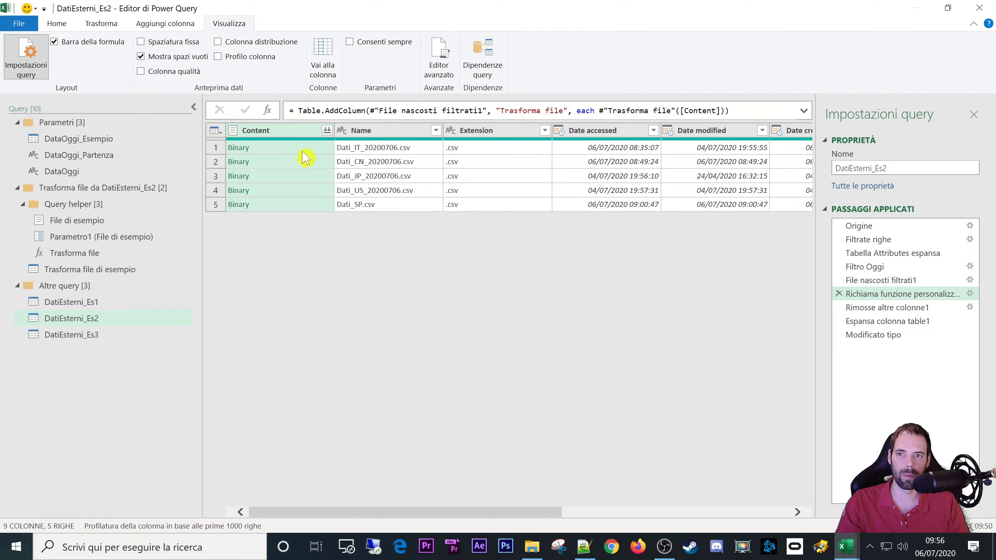
# Step: Preview the binary content of Dati_IT_20200706.csv in the Content column and briefly check the file explorer
pyautogui.click(269, 150)
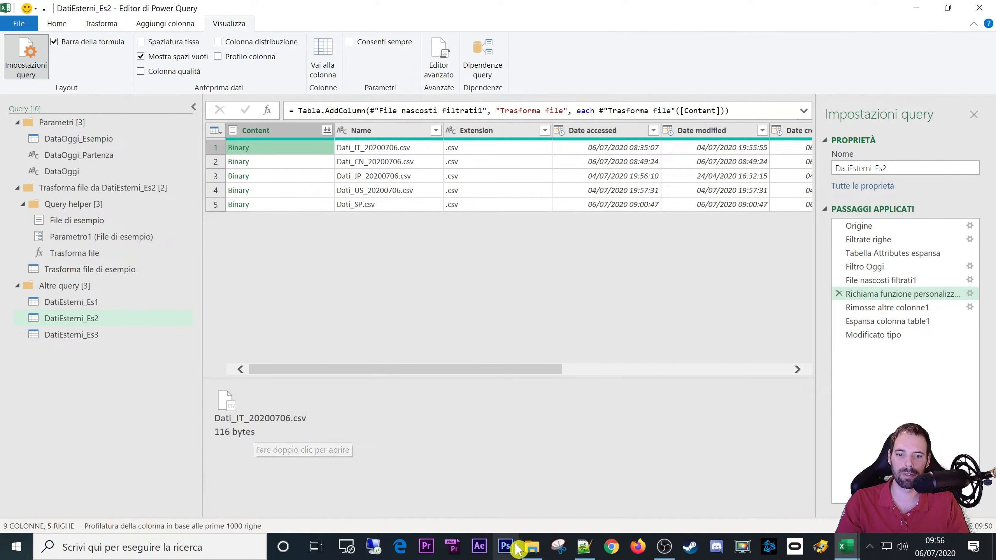
pyautogui.click(532, 547)
pyautogui.click(300, 250)
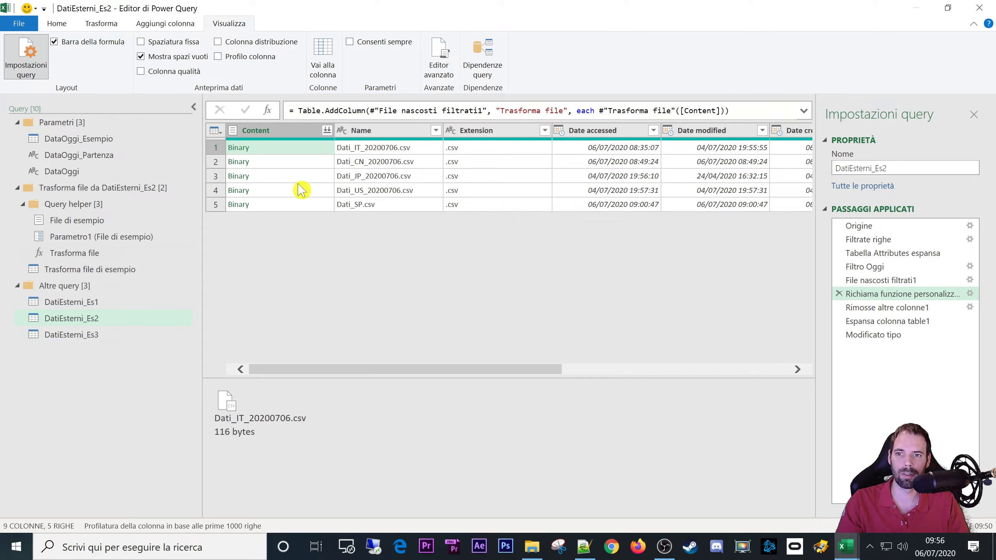
# Step: Recheck the custom function call's settings without changing them, and preview the binary files in the Content column down to Dati_SP.csv
pyautogui.click(969, 294)
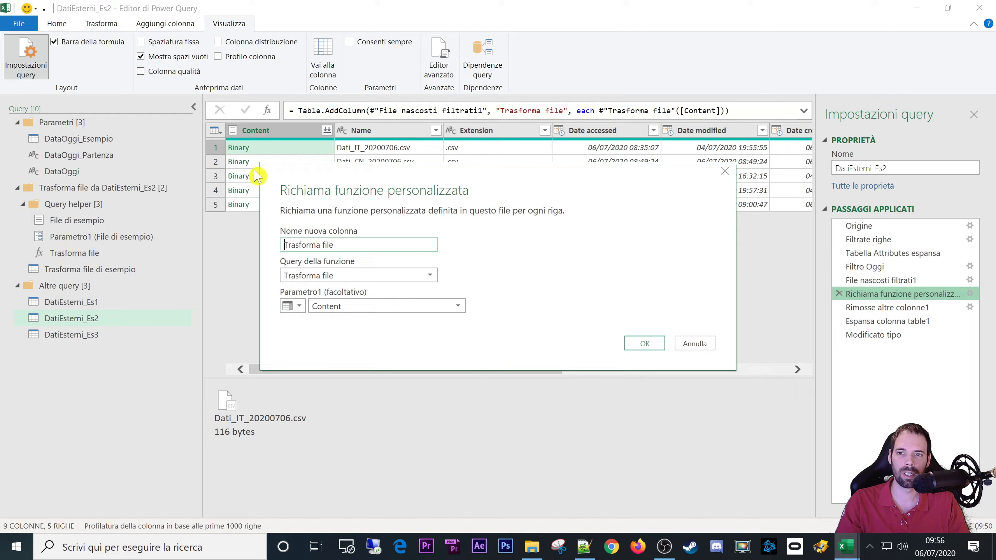
pyautogui.click(694, 343)
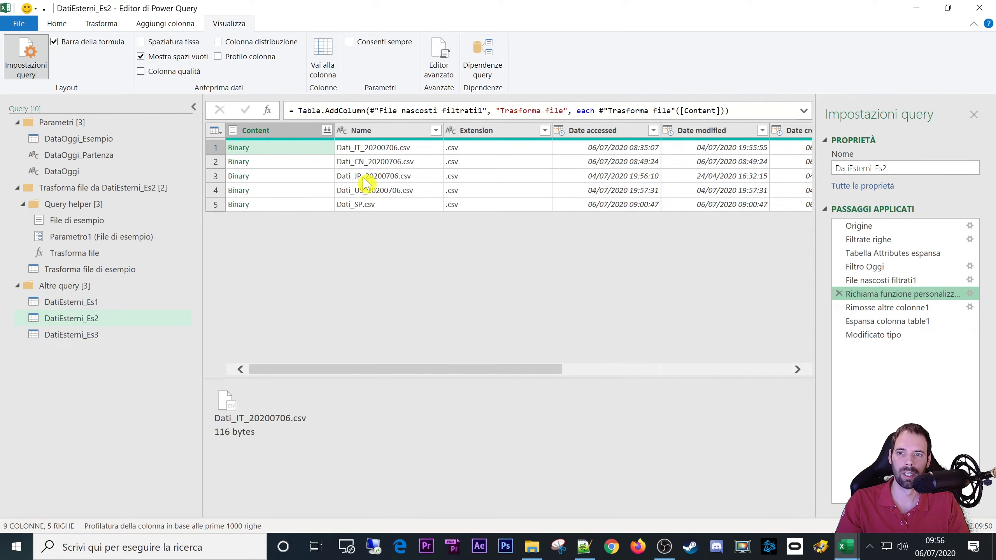
pyautogui.press('Down')
pyautogui.press('Down')
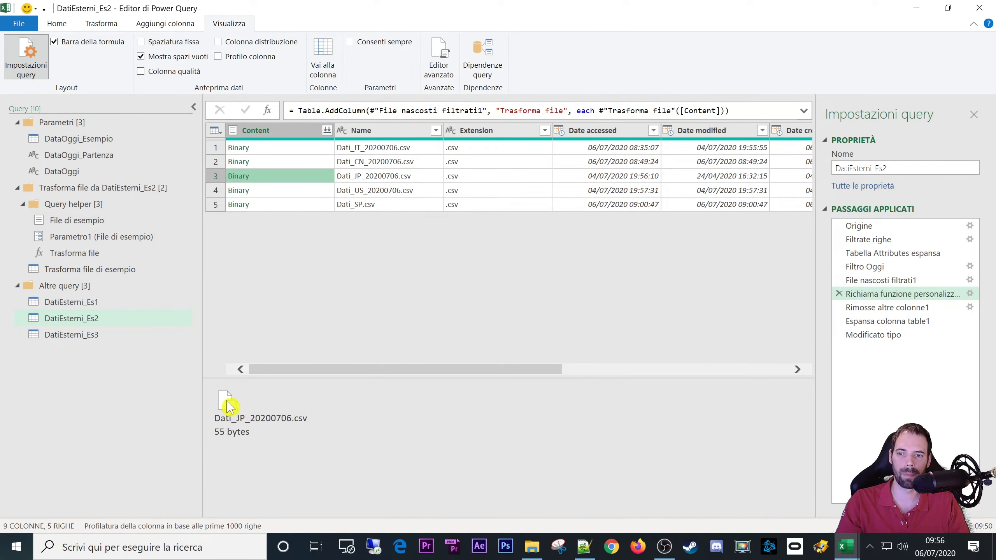
pyautogui.press('Down')
pyautogui.press('Down')
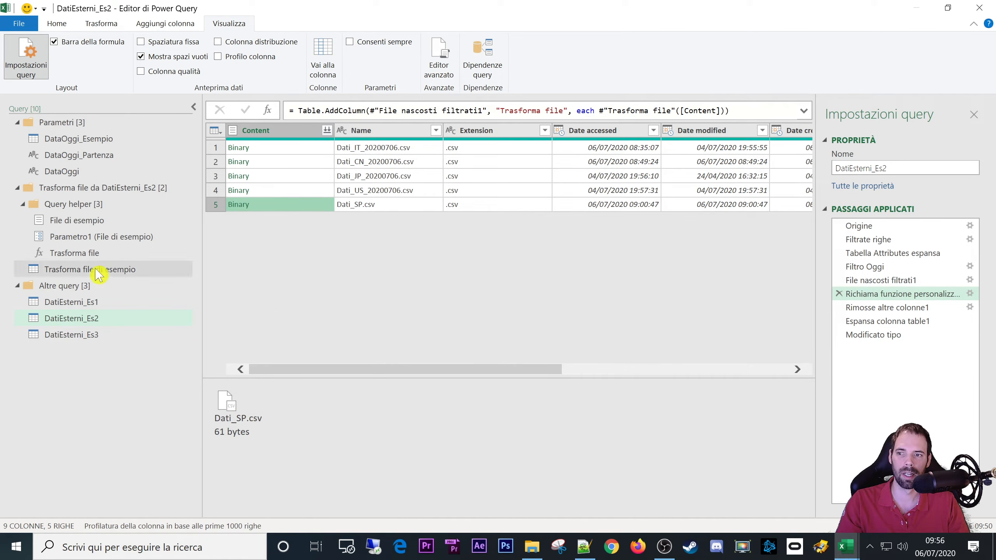
# Step: Check the File di esempio query and return to the custom function call step of DatiEsterni_Es2
pyautogui.click(63, 227)
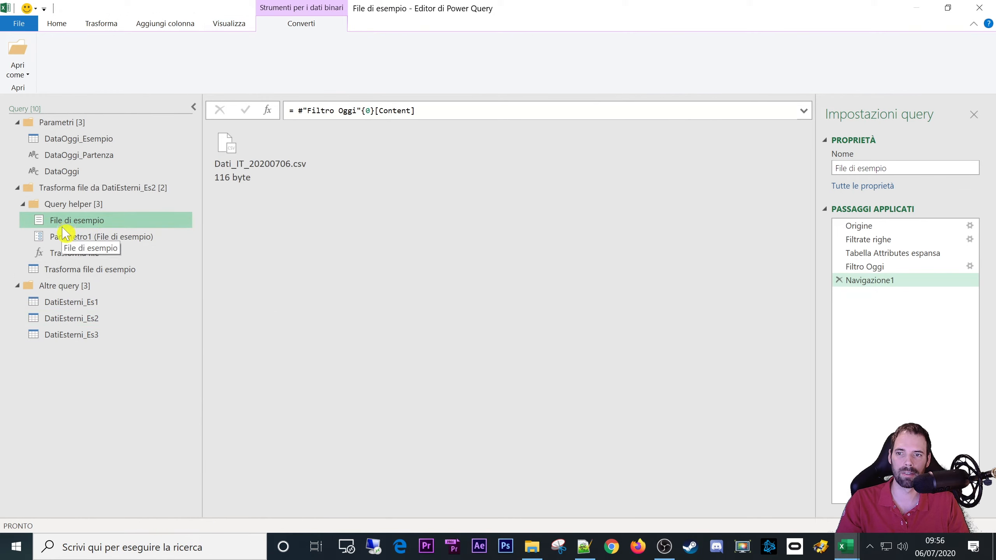
pyautogui.click(90, 323)
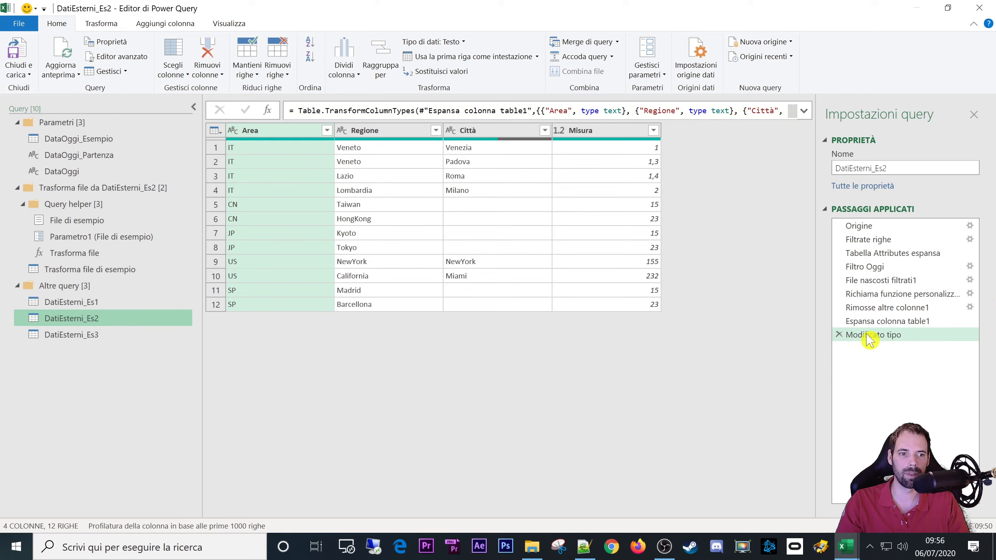
pyautogui.click(876, 308)
pyautogui.click(881, 294)
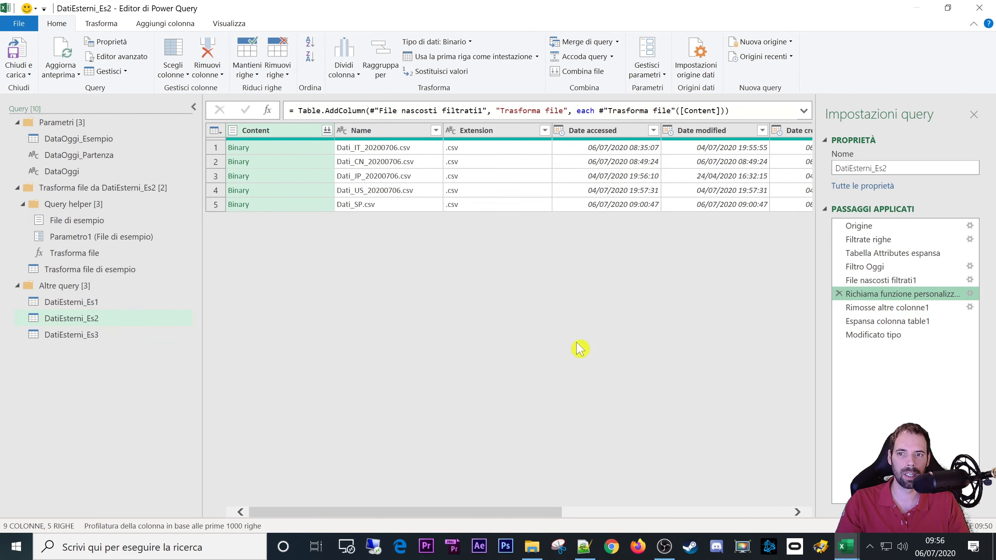
# Step: Preview the nested tables in all five rows of the Trasforma file column at the custom function call step
pyautogui.moveTo(409, 514); pyautogui.dragTo(638, 514)
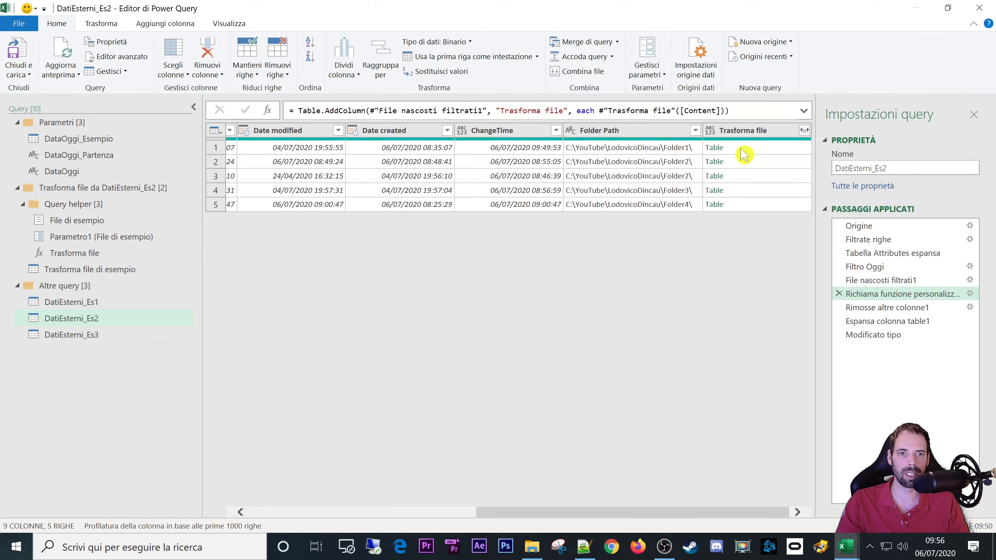
pyautogui.click(742, 153)
pyautogui.click(739, 163)
pyautogui.click(742, 176)
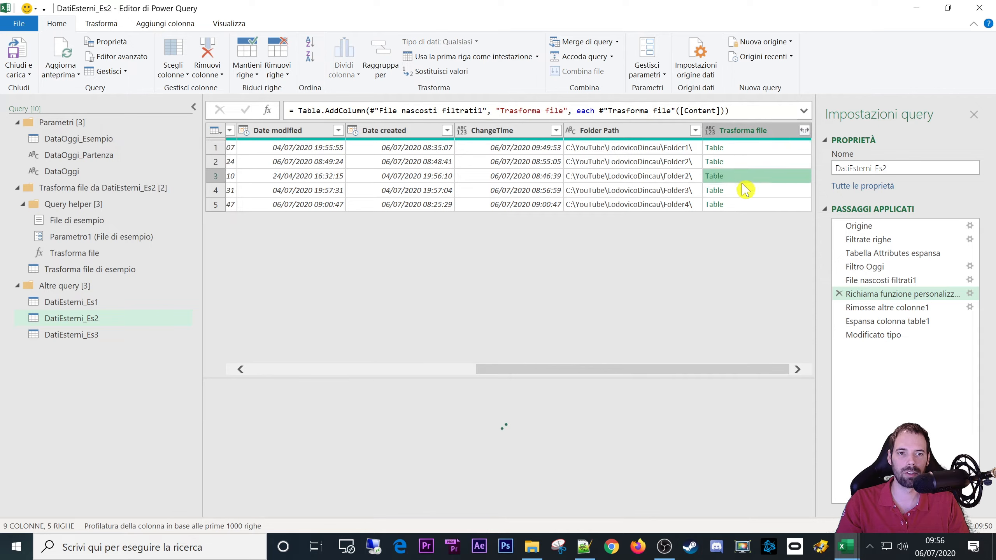
pyautogui.click(744, 191)
pyautogui.click(747, 204)
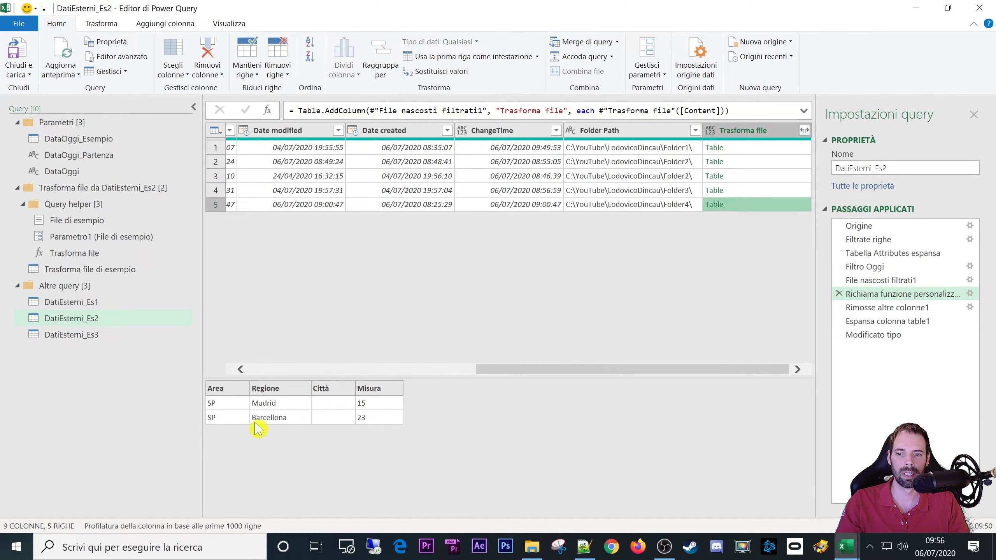
# Step: Preview nested tables at the Rimosse altre colonne1 step and view the expanded data of Espansa colonna table1
pyautogui.click(866, 310)
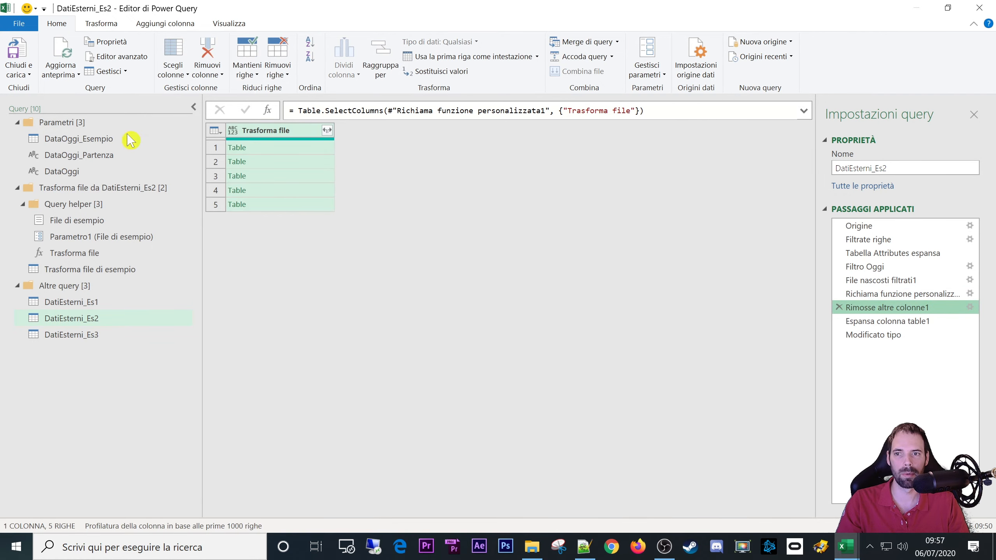
pyautogui.click(258, 150)
pyautogui.click(281, 191)
pyautogui.click(283, 205)
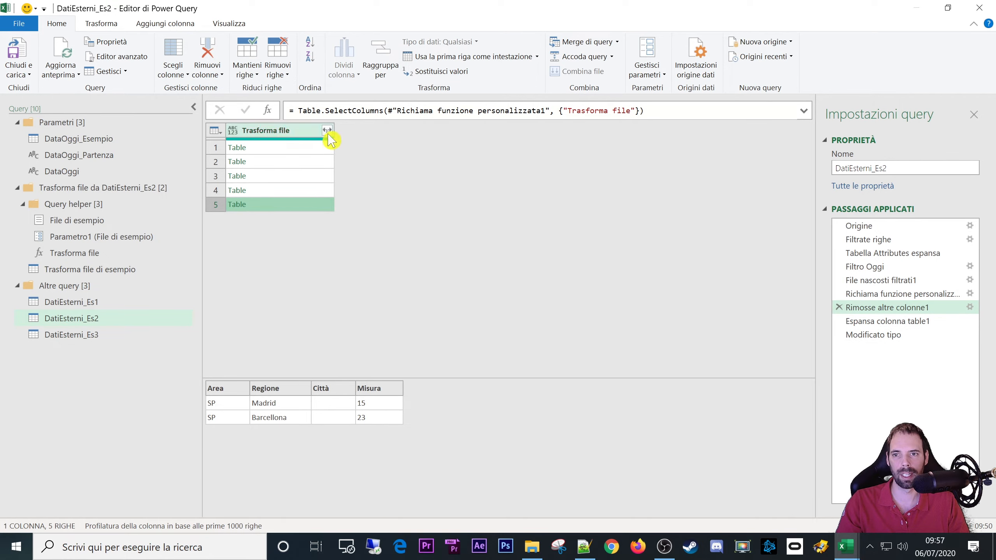
pyautogui.click(875, 321)
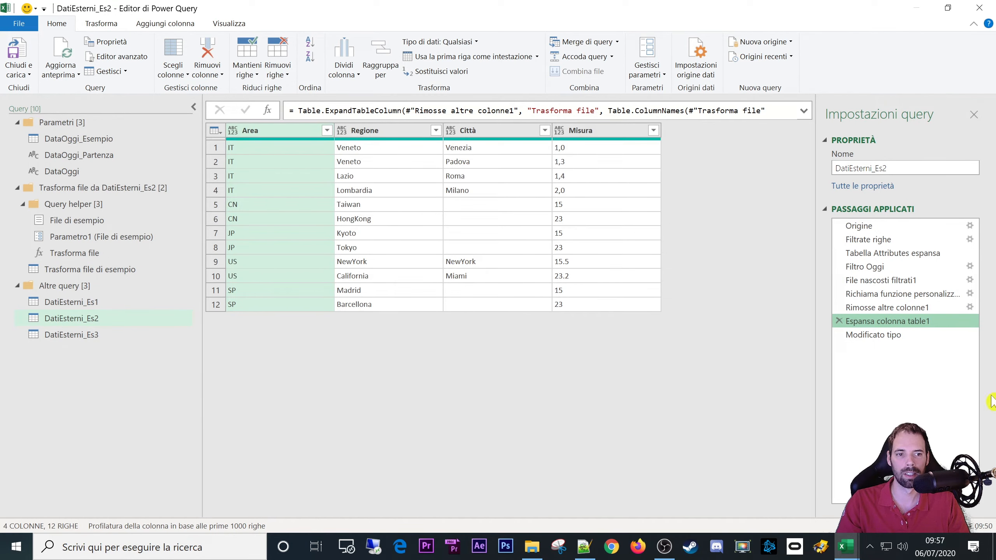
# Step: Compare each nested table of the Rimosse altre colonne1 step with the combined rows of Espansa colonna table1
pyautogui.click(890, 308)
pyautogui.click(271, 149)
pyautogui.click(279, 162)
pyautogui.click(283, 176)
pyautogui.click(285, 190)
pyautogui.click(285, 204)
pyautogui.click(288, 190)
pyautogui.click(294, 161)
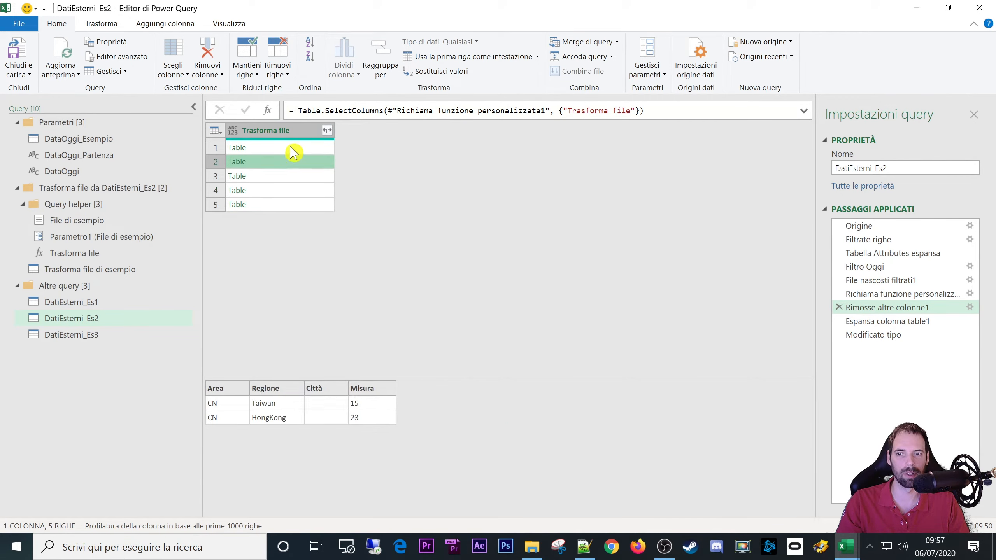
pyautogui.click(295, 148)
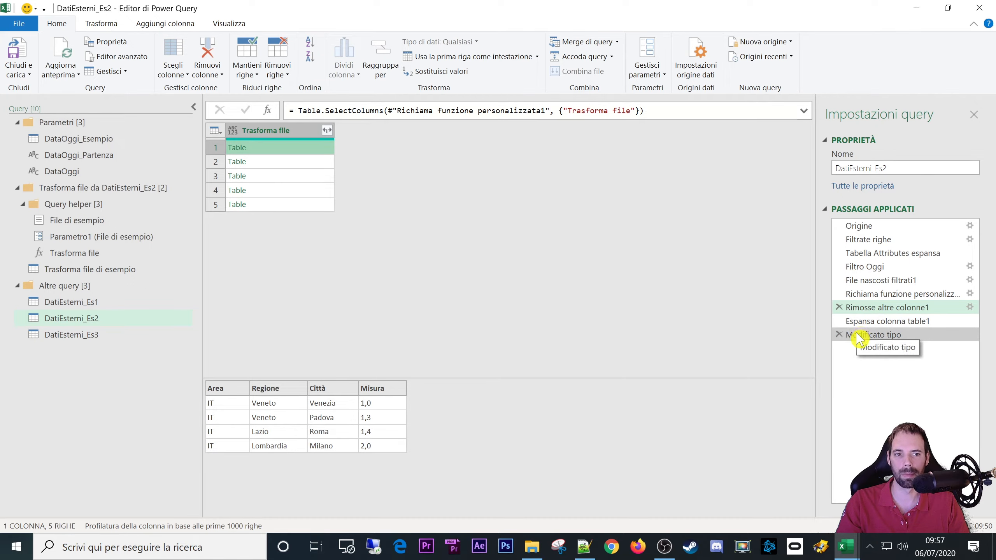
pyautogui.click(870, 321)
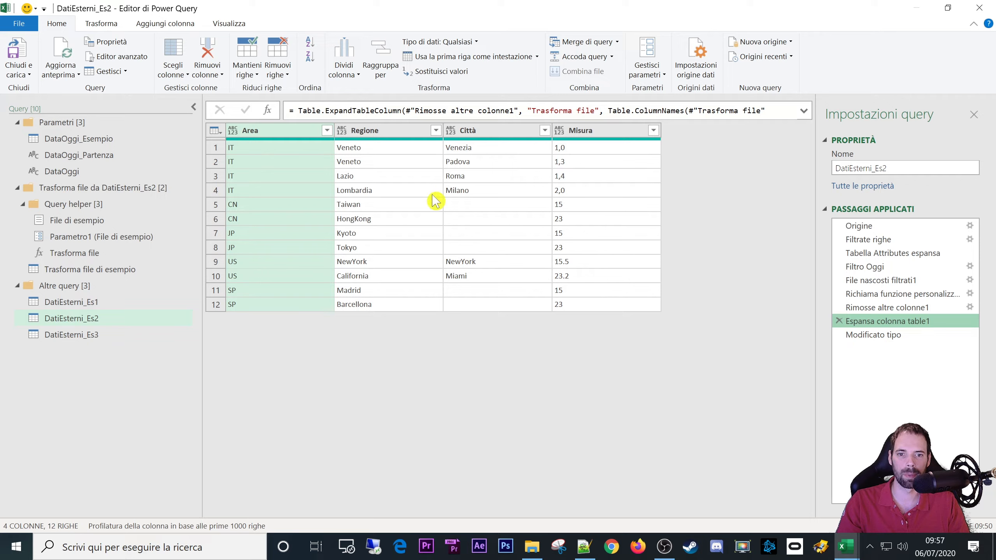
# Step: Examine the Modificato tipo result and check the decimal separators of the US and IT Misura values at Espansa colonna table1
pyautogui.click(855, 334)
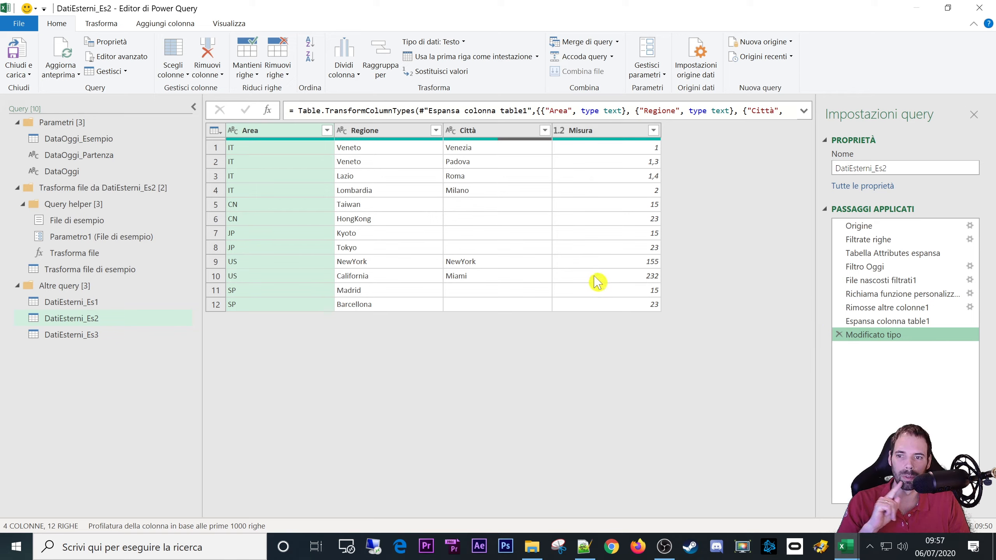
pyautogui.click(241, 276)
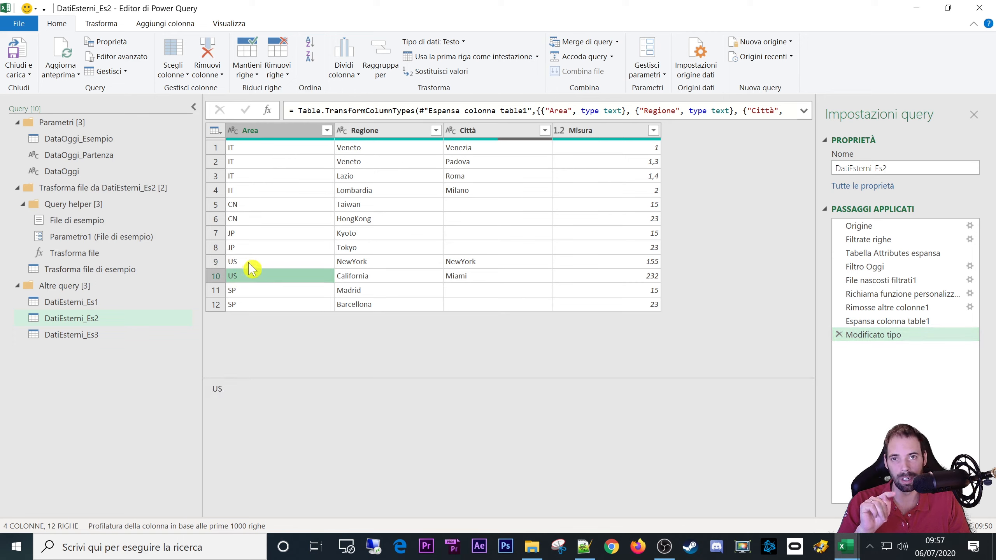
pyautogui.click(873, 321)
pyautogui.click(572, 262)
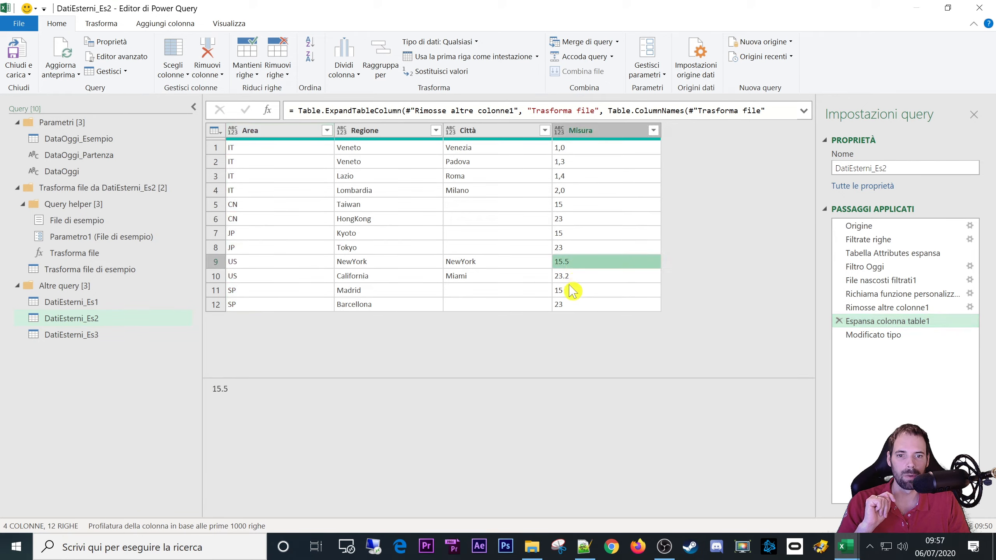
pyautogui.click(569, 148)
pyautogui.click(568, 161)
pyautogui.click(569, 177)
pyautogui.click(571, 189)
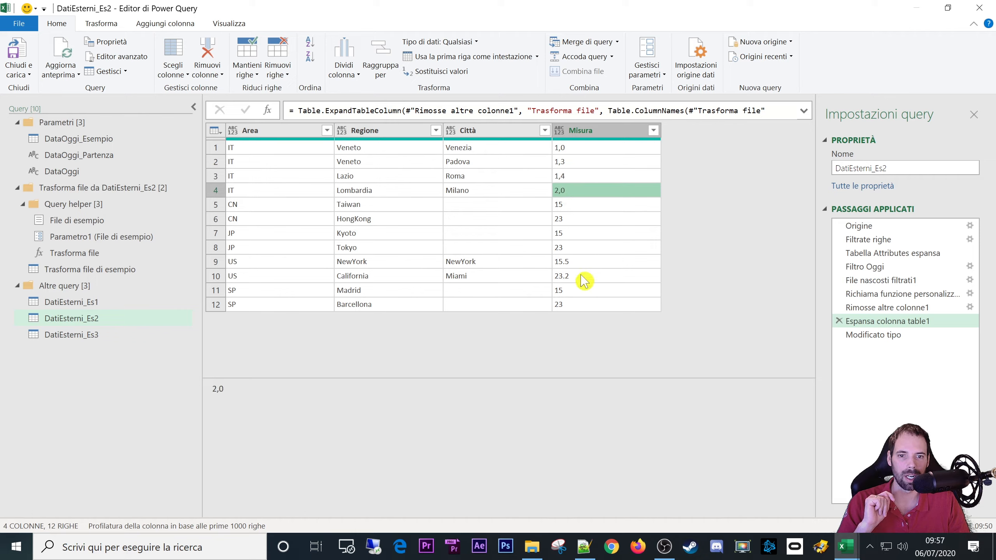
pyautogui.click(583, 262)
# Step: Compare the NewYork and California Misura values at Modificato tipo with the same rows at Espansa colonna table1
pyautogui.click(950, 336)
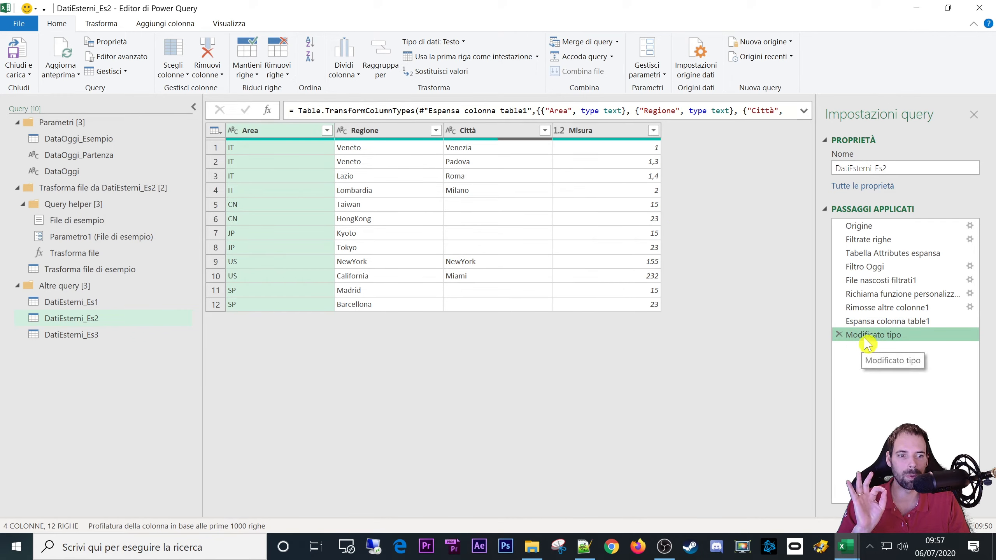
pyautogui.click(625, 262)
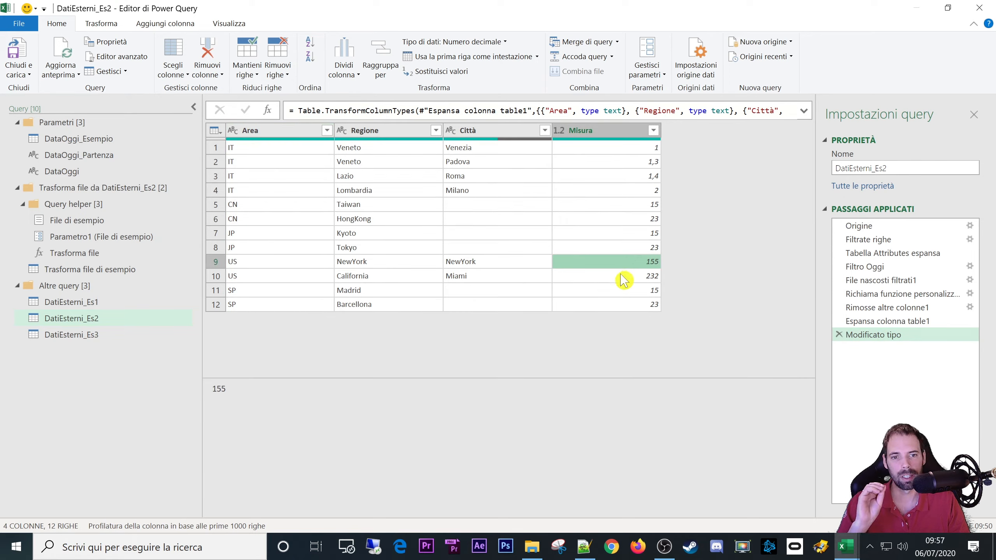
pyautogui.click(624, 279)
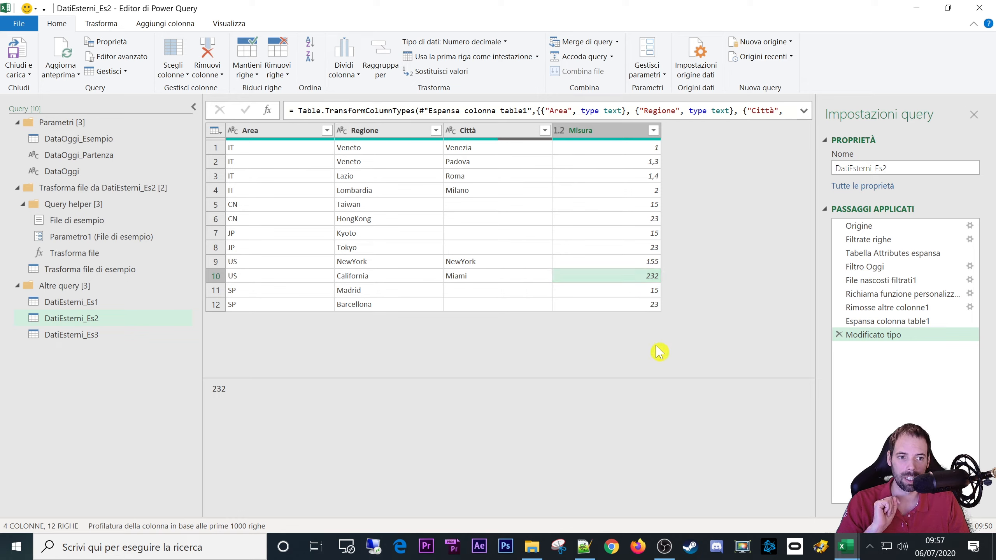
pyautogui.click(886, 322)
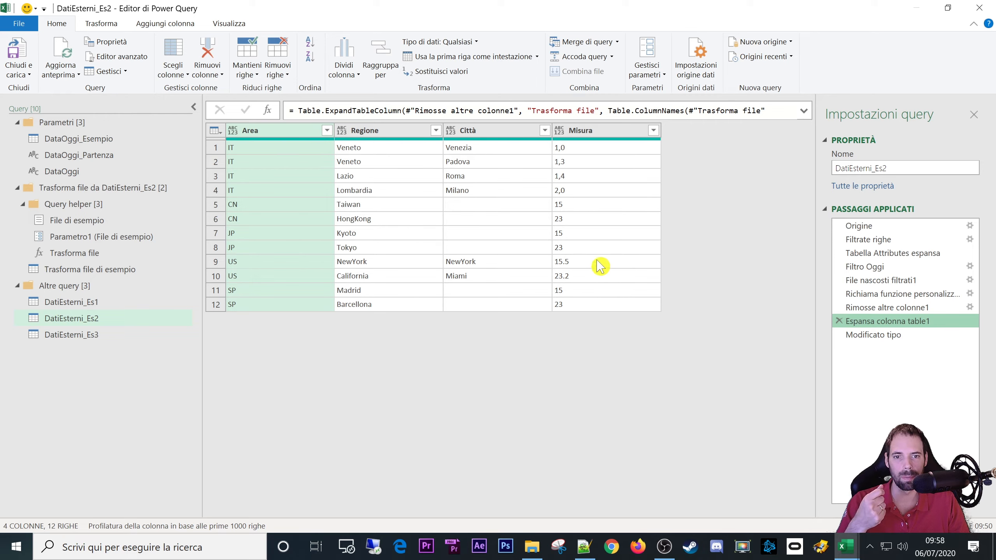
pyautogui.click(597, 276)
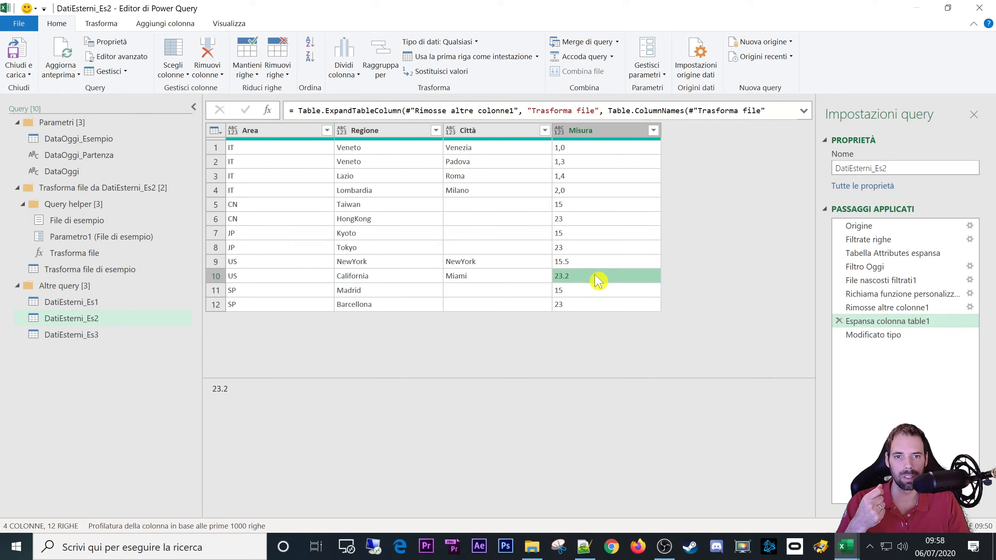
# Step: Review the US Misura values alongside the transform tools, and open the DatiEsterni_Es3 query at its Espansa colonna table1 step
pyautogui.click(105, 23)
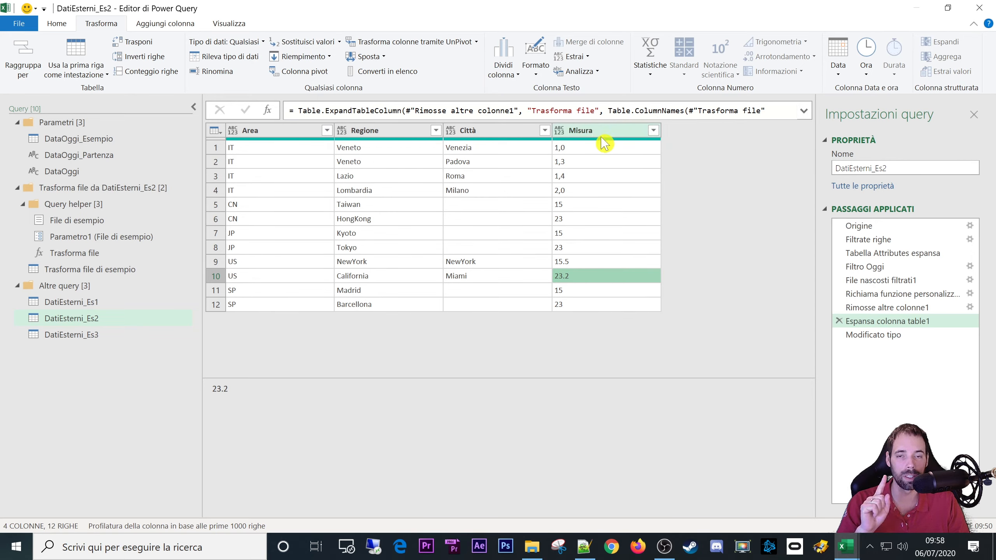
pyautogui.moveTo(604, 142)
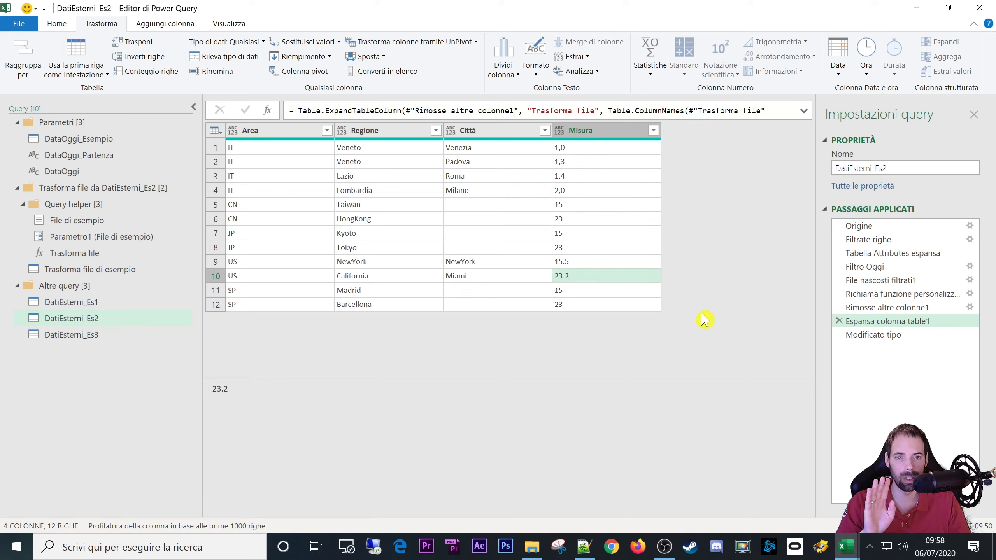
pyautogui.click(614, 262)
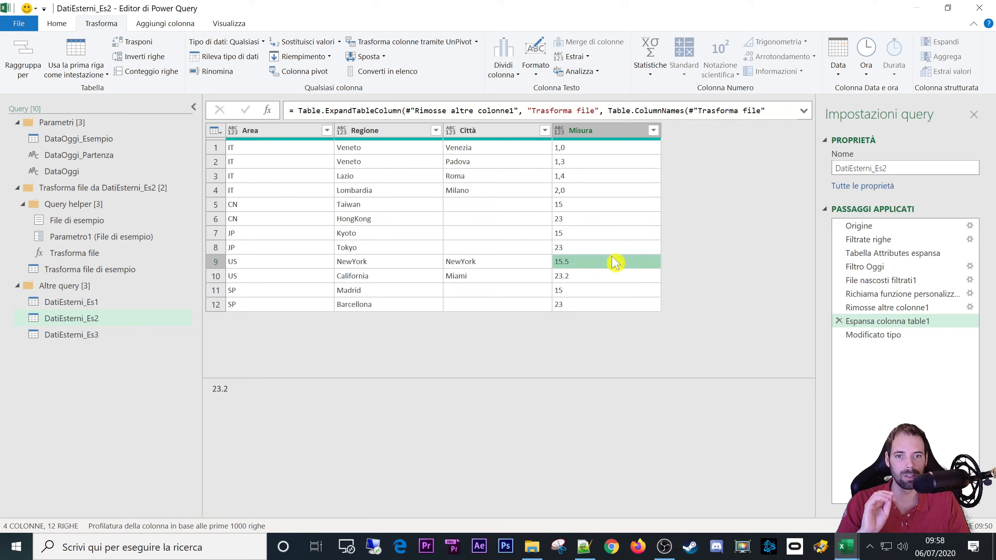
pyautogui.click(611, 277)
pyautogui.click(610, 263)
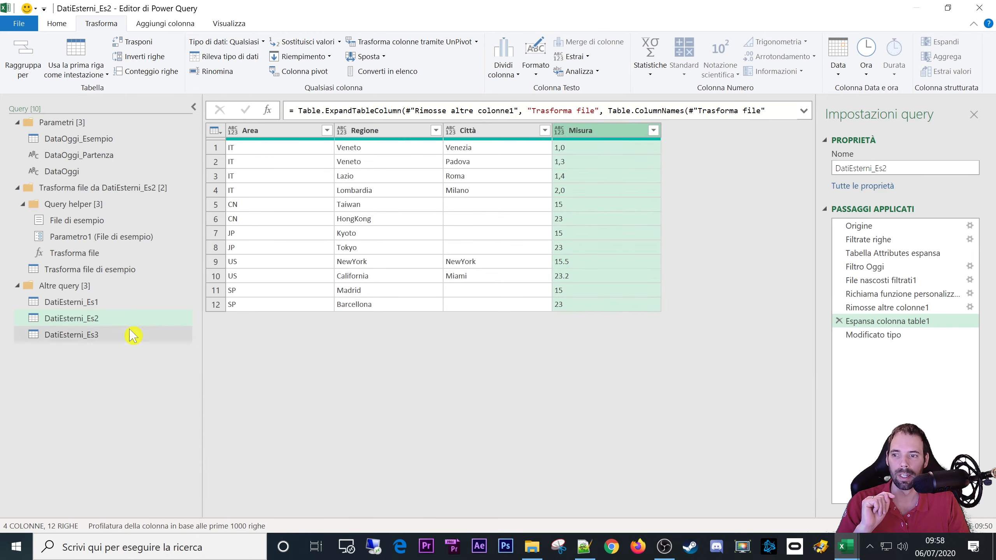
pyautogui.click(63, 334)
pyautogui.click(888, 322)
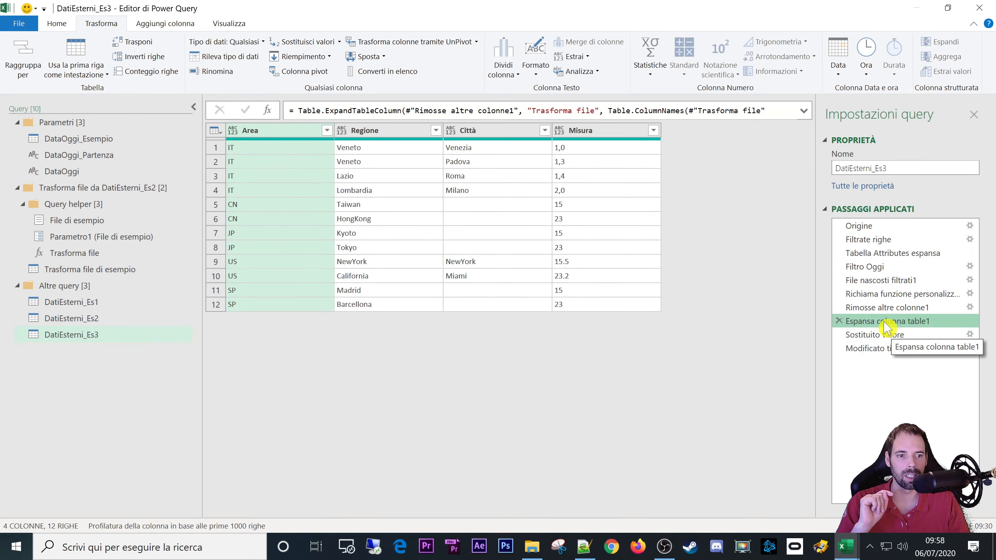
# Step: Try to replace "." with "," in the Misura column after the Espansa colonna table1 step of DatiEsterni_Es3
pyautogui.click(598, 132)
pyautogui.click(298, 41)
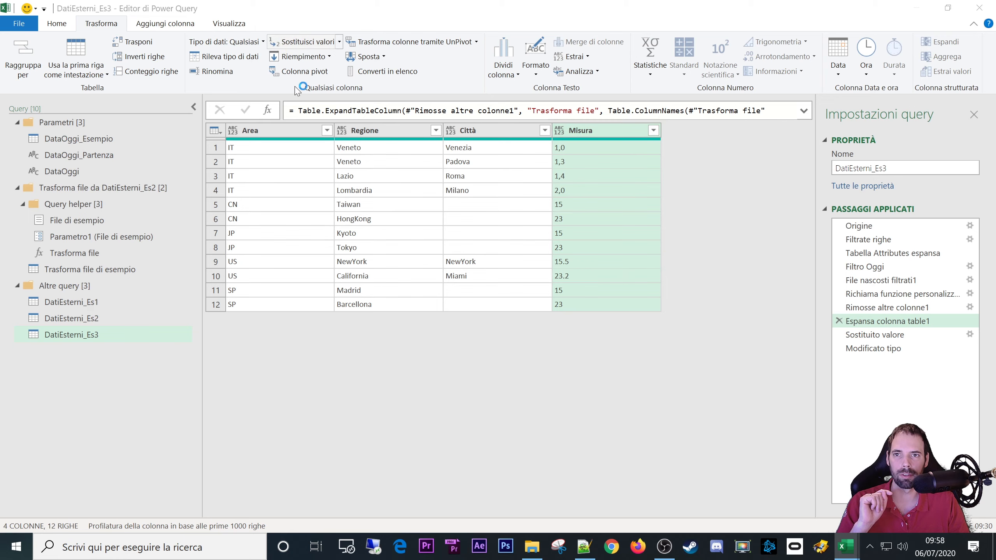
pyautogui.click(575, 311)
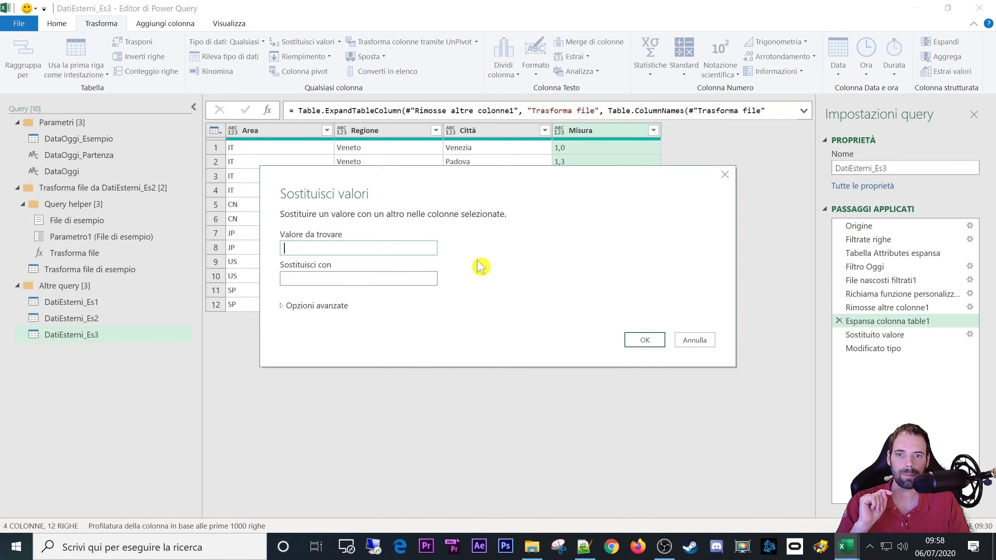
pyautogui.write('.')
pyautogui.click(375, 276)
pyautogui.write(',')
pyautogui.press('Return')
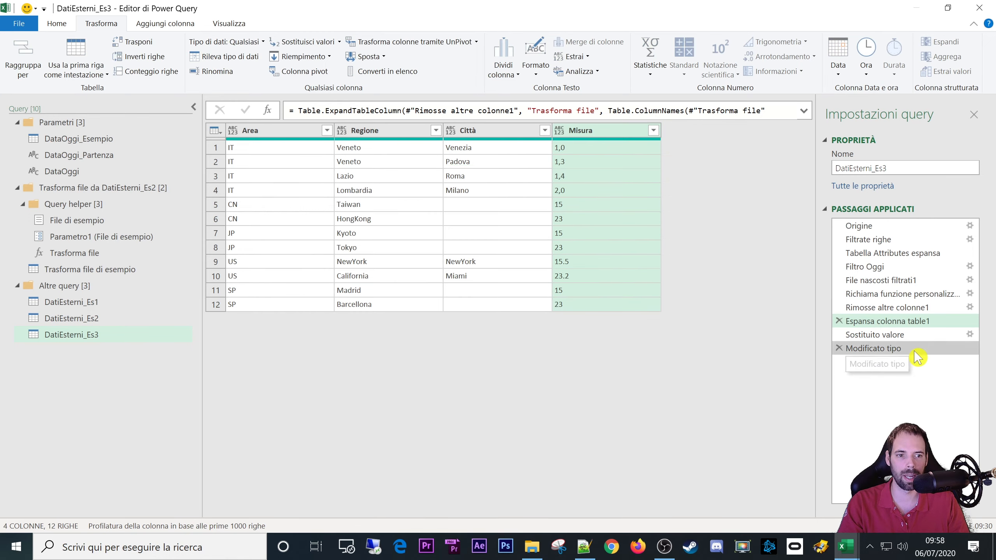
# Step: Compare the US Misura values at the Sostituito valore step of DatiEsterni_Es3 with those at Espansa colonna table1
pyautogui.click(914, 334)
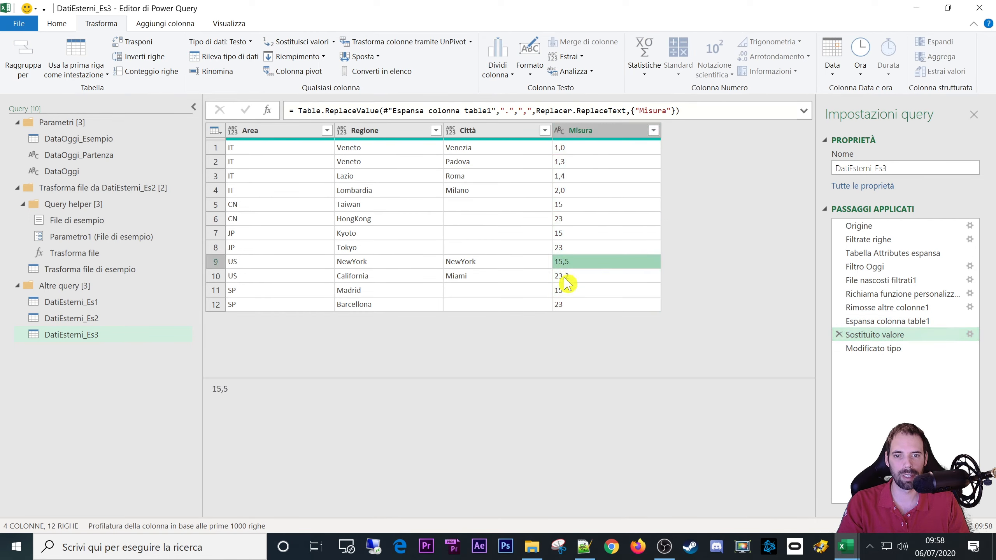
pyautogui.click(867, 322)
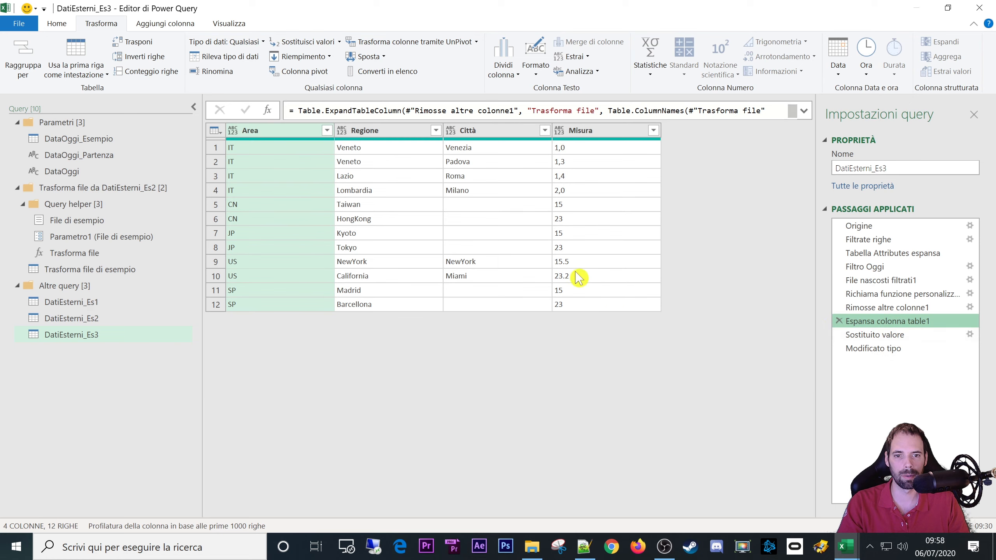
# Step: Examine the NewYork and California Misura cells at the Sostituito valore step of DatiEsterni_Es3
pyautogui.click(569, 263)
pyautogui.click(847, 336)
pyautogui.click(569, 274)
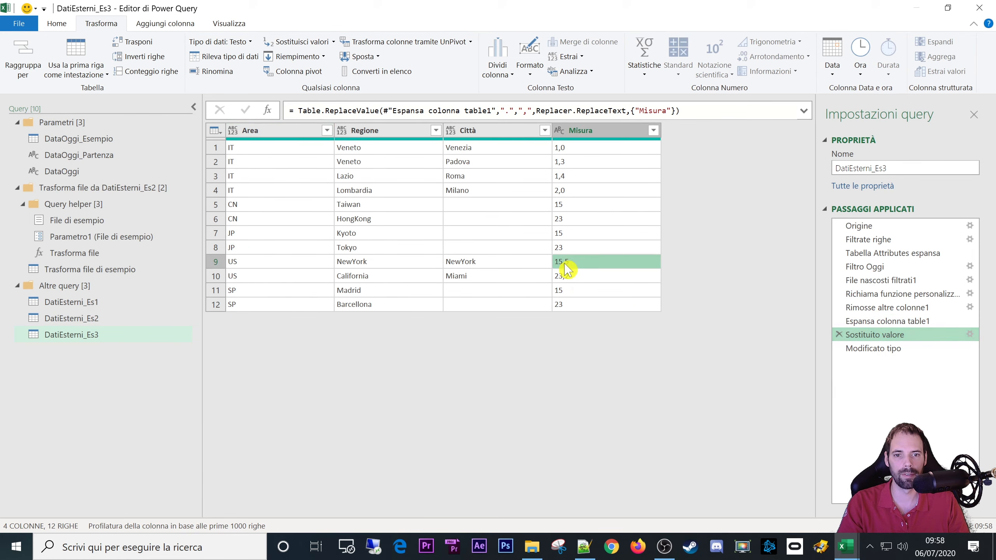
pyautogui.click(859, 337)
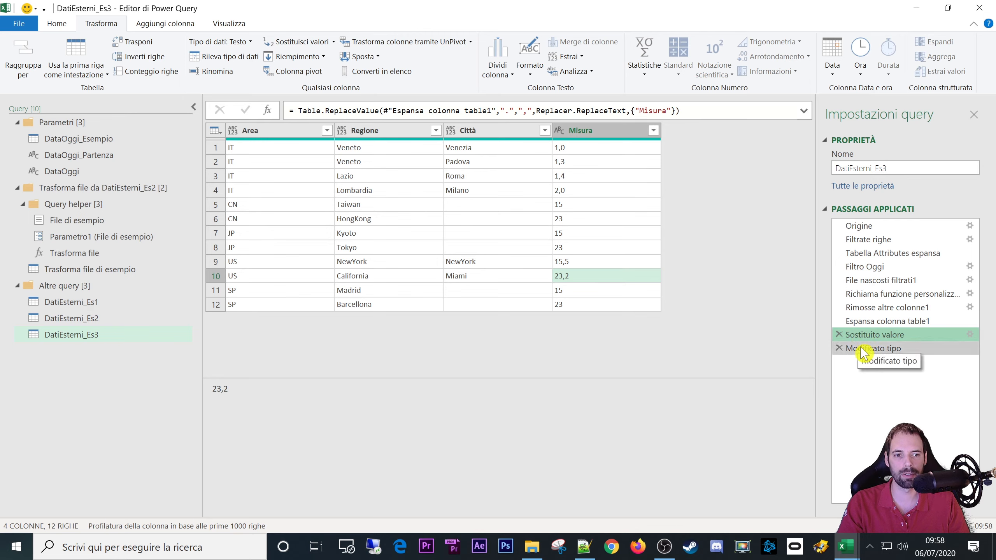
# Step: Follow the Misura column through the Espansa colonna table1, Sostituito valore and Modificato tipo steps in order
pyautogui.click(847, 322)
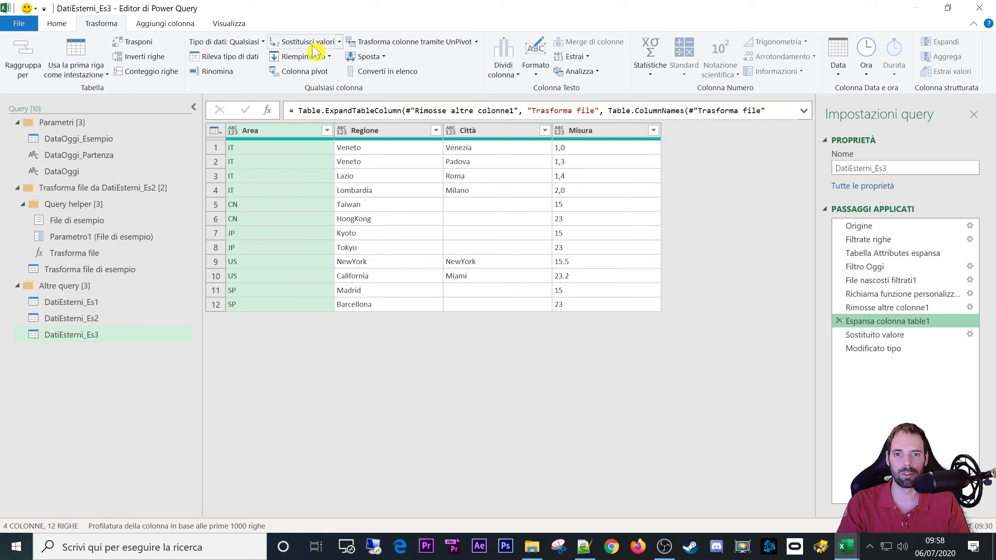
pyautogui.click(913, 335)
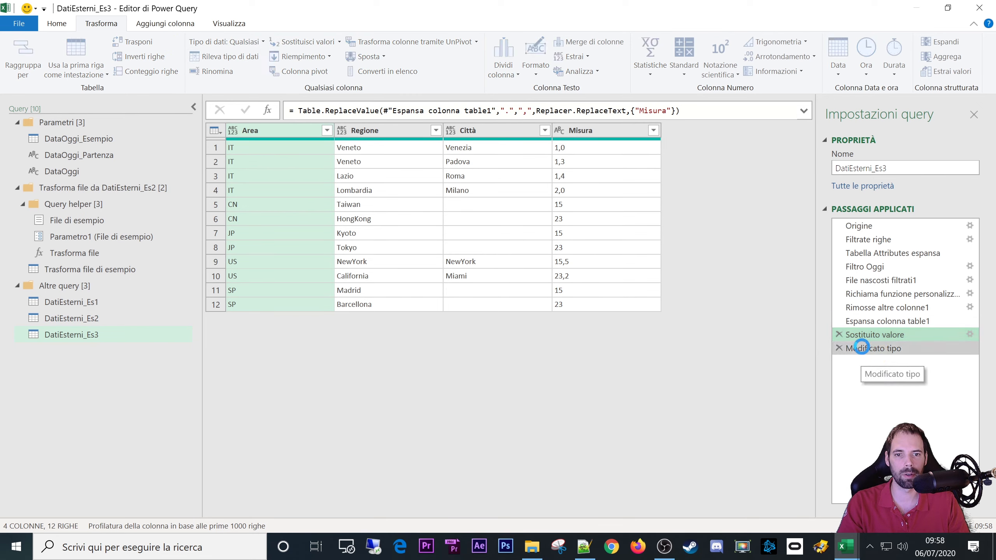
pyautogui.click(861, 348)
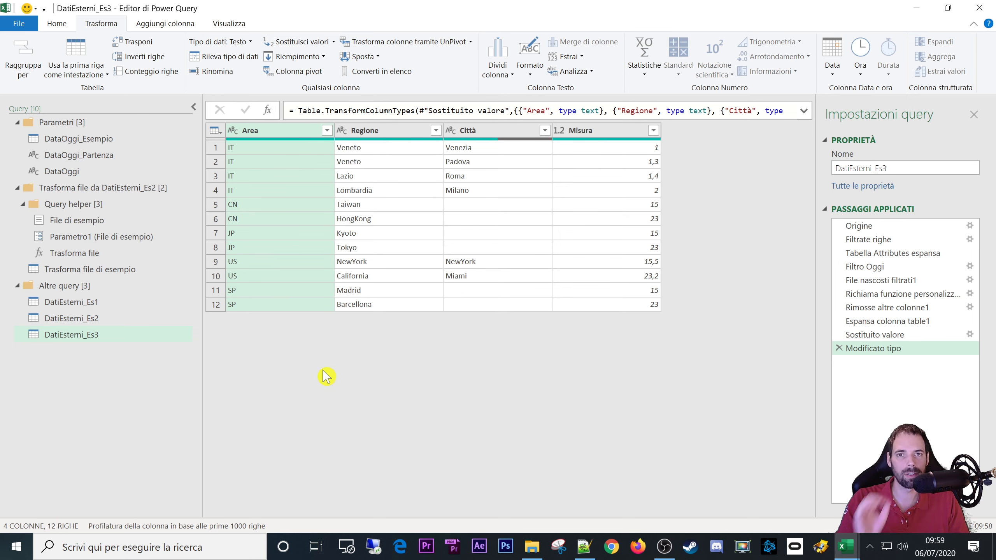
# Step: Switch to File Explorer to view the CSV files in Folder1, and return to the Power Query editor
pyautogui.click(532, 547)
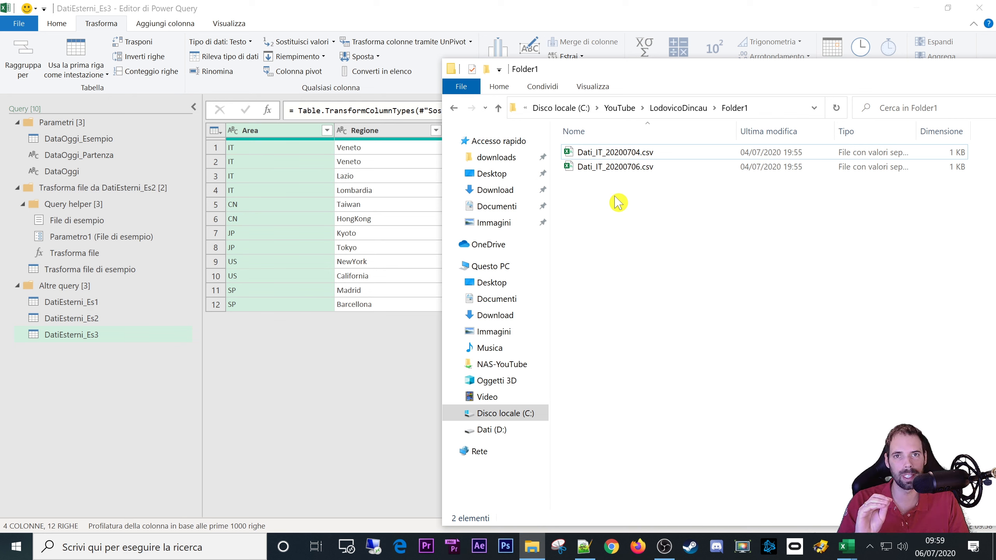
pyautogui.click(239, 368)
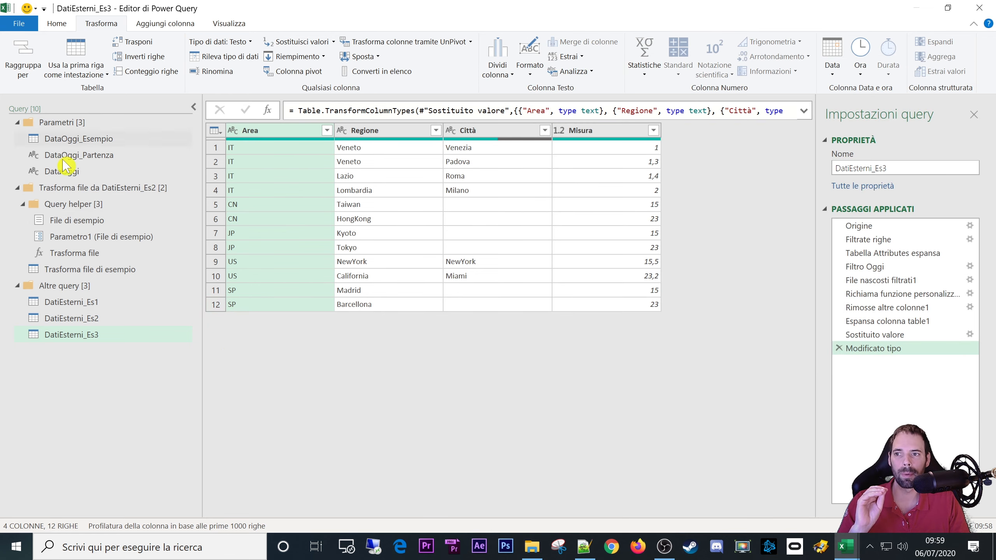